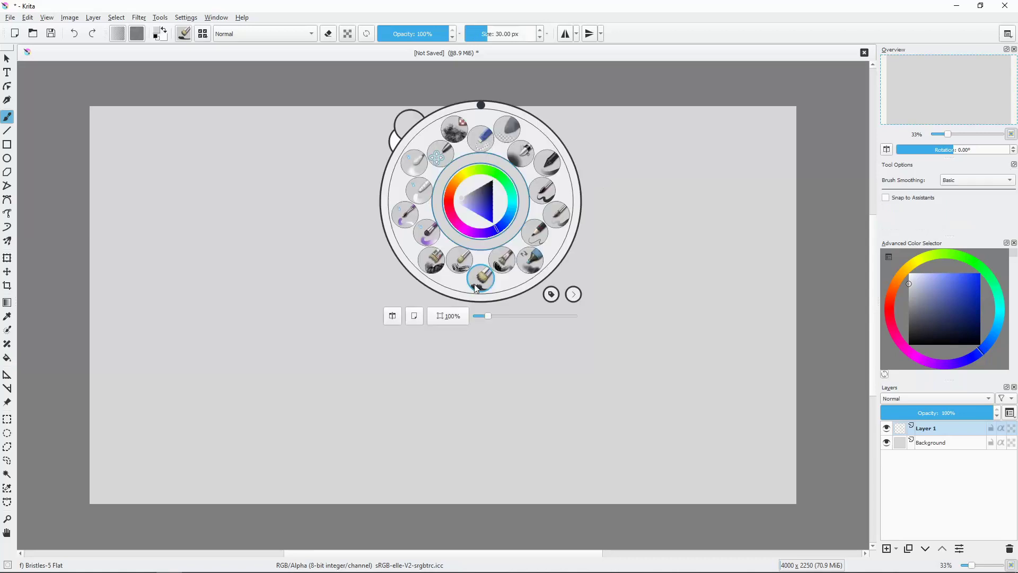
# Select the Bristles Flat brush and lay broad light blue strokes across the sky.
pyautogui.click(467, 212)
pyautogui.moveTo(446, 243)
pyautogui.mouseDown()
pyautogui.moveTo(421, 363)
pyautogui.moveTo(766, 280)
pyautogui.mouseUp()
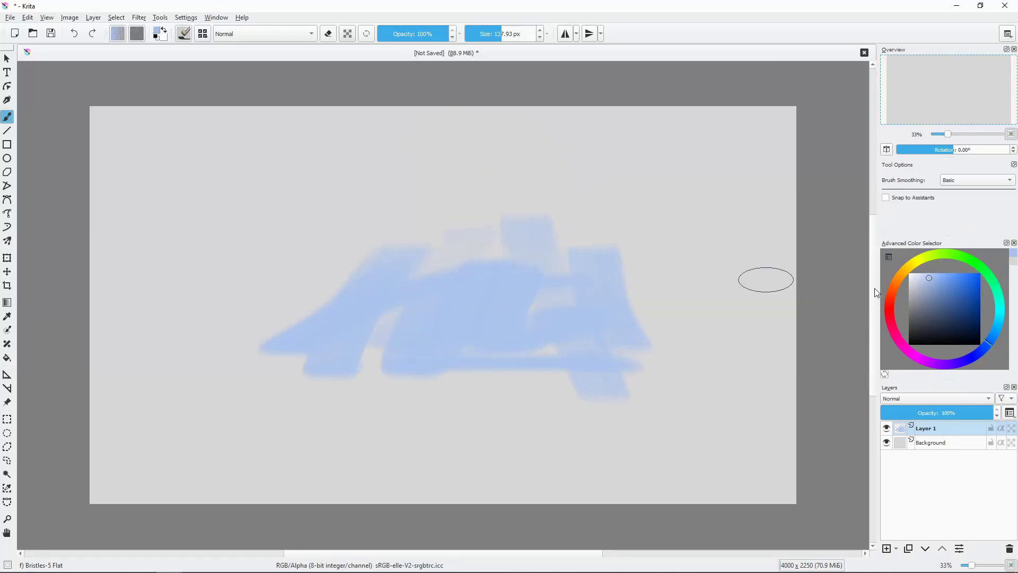
pyautogui.moveTo(530, 223); pyautogui.dragTo(641, 288)
pyautogui.moveTo(721, 318); pyautogui.dragTo(491, 371)
pyautogui.moveTo(350, 344); pyautogui.dragTo(397, 350)
# Layer varied blue shades across the cloud's top, middle and left side.
pyautogui.click(937, 282)
pyautogui.moveTo(636, 159)
pyautogui.mouseDown()
pyautogui.moveTo(545, 182)
pyautogui.moveTo(440, 228)
pyautogui.mouseUp()
pyautogui.keyDown('ctrl'); pyautogui.click(504, 258); pyautogui.keyUp('ctrl')
pyautogui.moveTo(689, 228)
pyautogui.mouseDown()
pyautogui.moveTo(636, 257)
pyautogui.moveTo(518, 223)
pyautogui.mouseUp()
pyautogui.click(936, 281)
pyautogui.moveTo(371, 180); pyautogui.dragTo(254, 323)
# Darken the sky's bottom, right side, top-right area and top edge with deeper blue.
pyautogui.click(956, 286)
pyautogui.moveTo(339, 275); pyautogui.dragTo(443, 340)
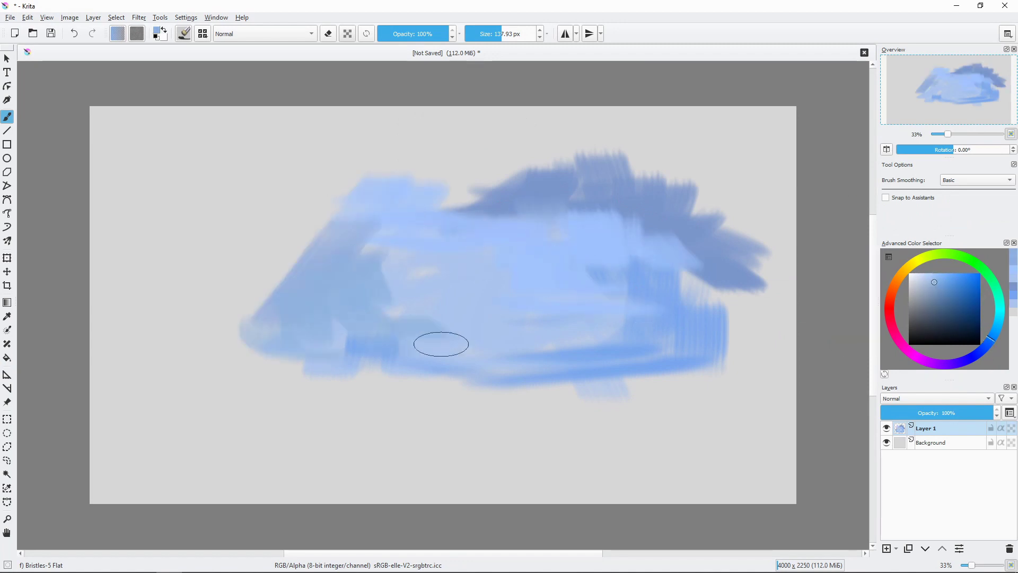
pyautogui.moveTo(138, 379)
pyautogui.mouseDown()
pyautogui.moveTo(733, 338)
pyautogui.moveTo(689, 286)
pyautogui.mouseUp()
pyautogui.moveTo(688, 143); pyautogui.dragTo(767, 253)
pyautogui.moveTo(784, 114)
pyautogui.mouseDown()
pyautogui.moveTo(625, 149)
pyautogui.moveTo(148, 133)
pyautogui.mouseUp()
pyautogui.click(942, 285)
pyautogui.moveTo(609, 137)
pyautogui.mouseDown()
pyautogui.moveTo(304, 184)
pyautogui.moveTo(212, 300)
pyautogui.mouseUp()
# Add a light blue centre patch and dark blue along the top and top-left corner.
pyautogui.click(934, 273)
pyautogui.moveTo(562, 275)
pyautogui.mouseDown()
pyautogui.moveTo(539, 296)
pyautogui.moveTo(431, 293)
pyautogui.mouseUp()
pyautogui.click(953, 288)
pyautogui.moveTo(676, 162)
pyautogui.mouseDown()
pyautogui.moveTo(609, 122)
pyautogui.moveTo(683, 112)
pyautogui.moveTo(590, 216)
pyautogui.mouseUp()
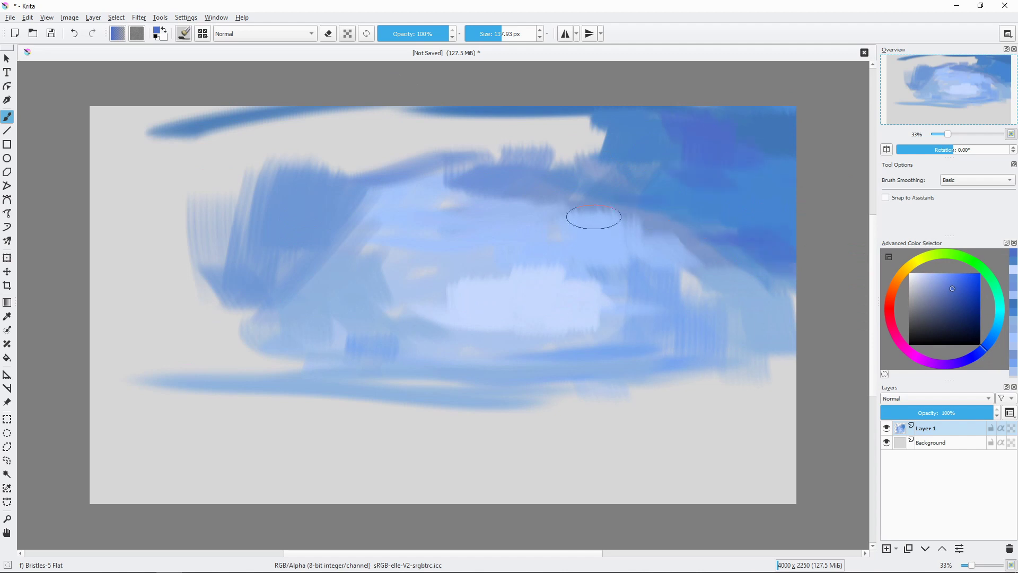
pyautogui.moveTo(610, 122); pyautogui.dragTo(345, 133)
pyautogui.click(950, 300)
pyautogui.moveTo(122, 159)
pyautogui.mouseDown()
pyautogui.moveTo(297, 143)
pyautogui.moveTo(200, 136)
pyautogui.mouseUp()
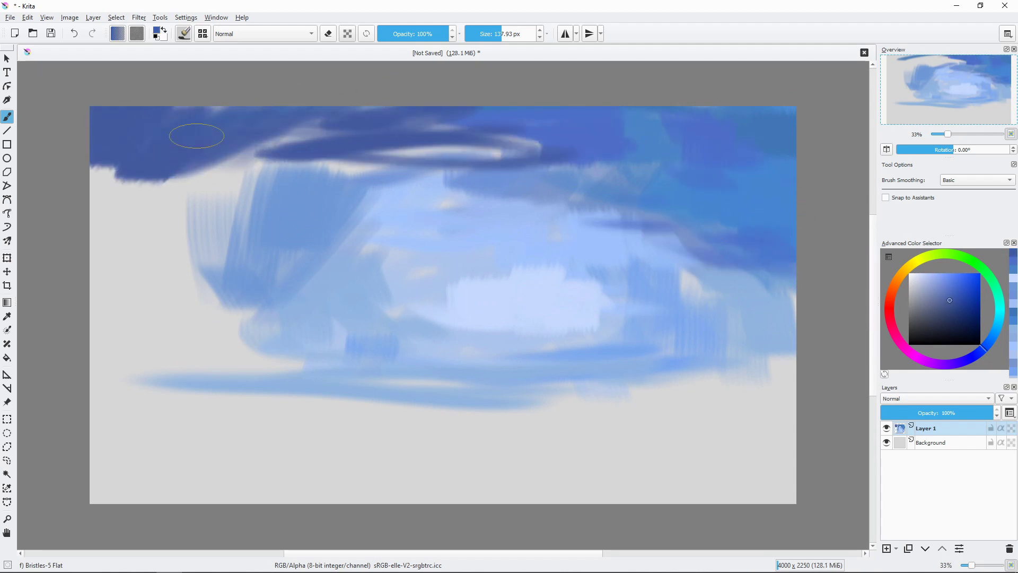
# Sweep purple-blue across the top band, the top left and the left side.
pyautogui.click(944, 289)
pyautogui.moveTo(206, 196); pyautogui.dragTo(334, 132)
pyautogui.moveTo(531, 133)
pyautogui.mouseDown()
pyautogui.moveTo(183, 131)
pyautogui.moveTo(106, 217)
pyautogui.moveTo(205, 314)
pyautogui.mouseUp()
pyautogui.moveTo(127, 329); pyautogui.dragTo(239, 202)
# Brighten the sky centre and lower left with lighter and pale blue strokes.
pyautogui.click(942, 284)
pyautogui.moveTo(286, 302); pyautogui.dragTo(223, 368)
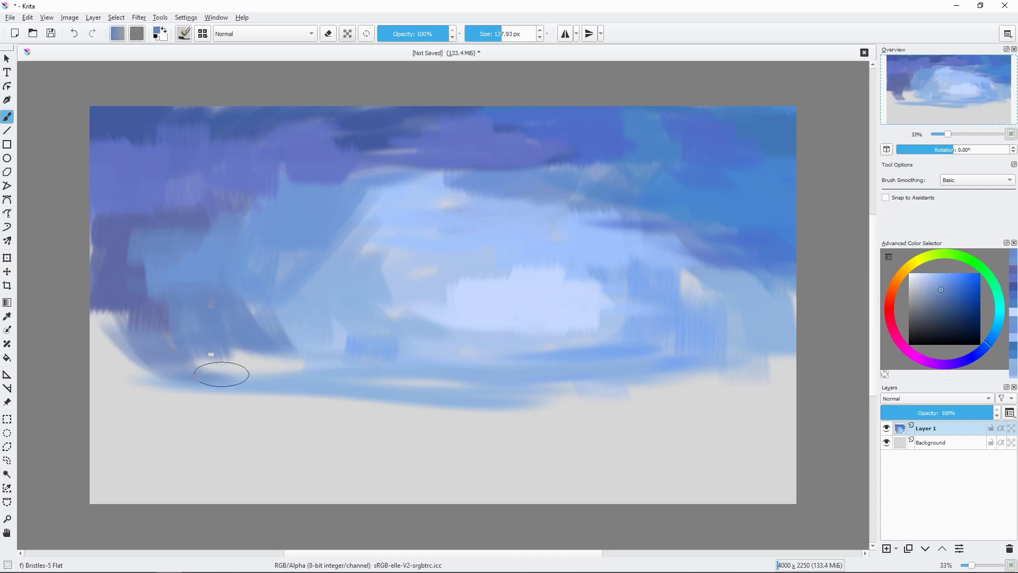
pyautogui.moveTo(180, 318); pyautogui.dragTo(95, 392)
pyautogui.moveTo(244, 212); pyautogui.dragTo(361, 270)
pyautogui.moveTo(291, 308)
pyautogui.mouseDown()
pyautogui.moveTo(438, 277)
pyautogui.moveTo(684, 308)
pyautogui.moveTo(575, 279)
pyautogui.mouseUp()
pyautogui.click(926, 284)
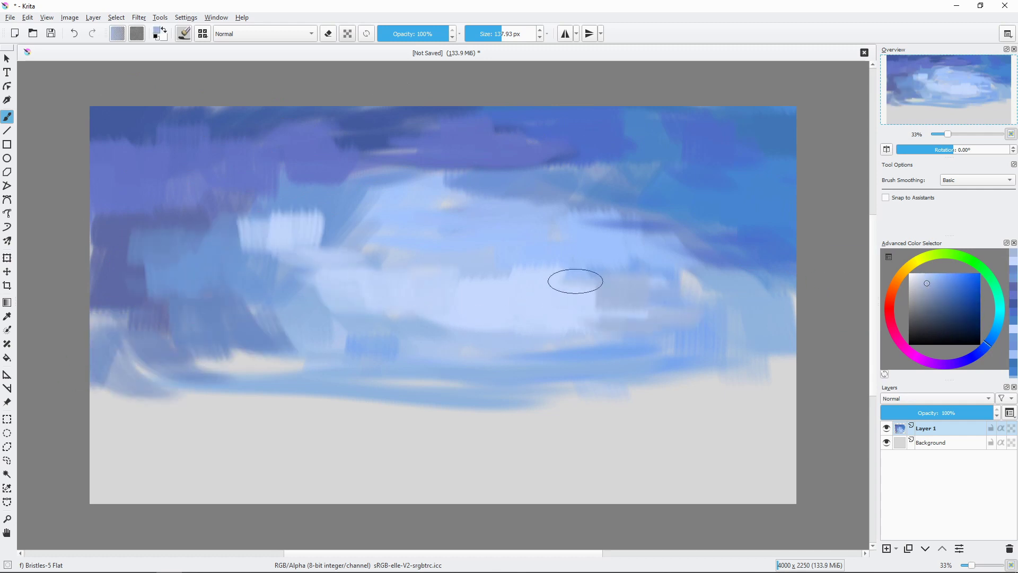
pyautogui.moveTo(381, 196); pyautogui.dragTo(609, 170)
# Paint orange and grey-mauve ground strokes along the bottom of the canvas.
pyautogui.click(894, 282)
pyautogui.moveTo(742, 411)
pyautogui.mouseDown()
pyautogui.moveTo(482, 380)
pyautogui.moveTo(784, 325)
pyautogui.mouseUp()
pyautogui.moveTo(239, 424)
pyautogui.mouseDown()
pyautogui.moveTo(790, 422)
pyautogui.moveTo(692, 478)
pyautogui.moveTo(451, 485)
pyautogui.mouseUp()
# Paint mauve and brown ground across the lower canvas.
pyautogui.click(924, 305)
pyautogui.moveTo(143, 387); pyautogui.dragTo(175, 487)
pyautogui.moveTo(175, 442); pyautogui.dragTo(432, 466)
pyautogui.click(895, 282)
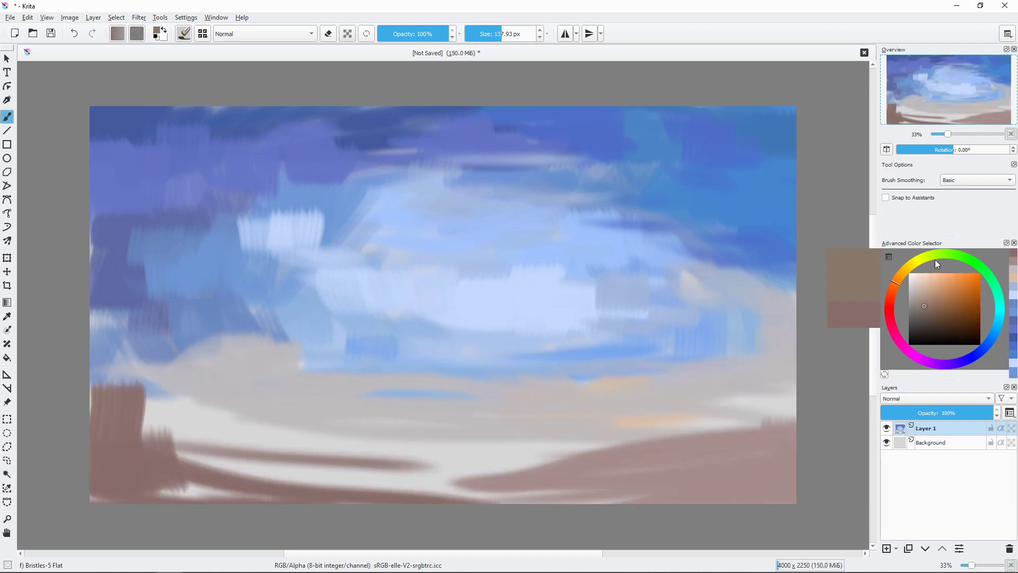
pyautogui.moveTo(146, 424)
pyautogui.mouseDown()
pyautogui.moveTo(508, 456)
pyautogui.moveTo(620, 446)
pyautogui.mouseUp()
pyautogui.moveTo(487, 488); pyautogui.dragTo(281, 477)
# Layer more brown ground texture and light orange streaks across the ground.
pyautogui.moveTo(342, 448); pyautogui.dragTo(186, 451)
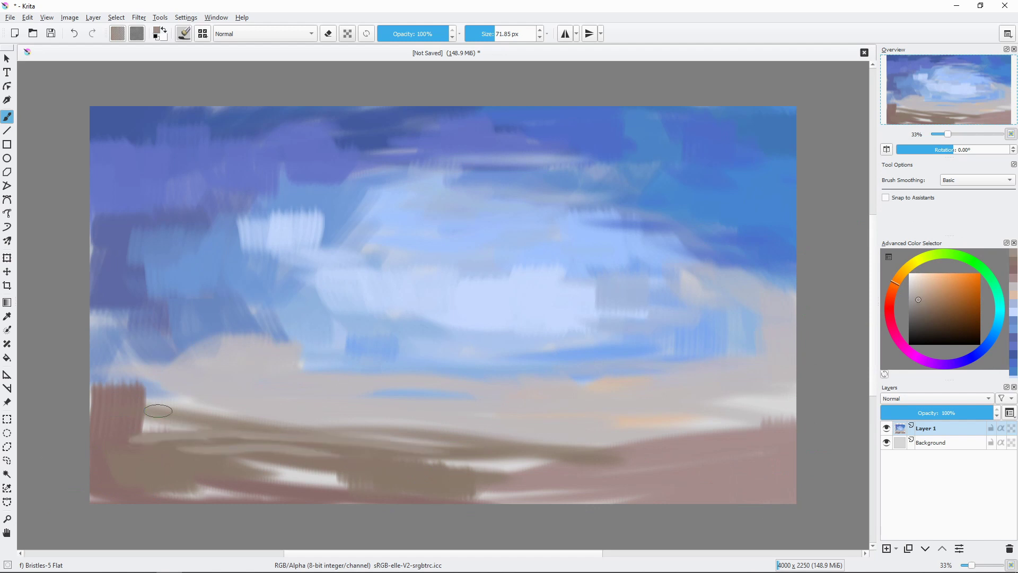
pyautogui.moveTo(93, 384); pyautogui.dragTo(337, 422)
pyautogui.moveTo(85, 450); pyautogui.dragTo(124, 498)
pyautogui.moveTo(334, 477); pyautogui.dragTo(85, 493)
pyautogui.click(948, 291)
pyautogui.moveTo(605, 461); pyautogui.dragTo(296, 464)
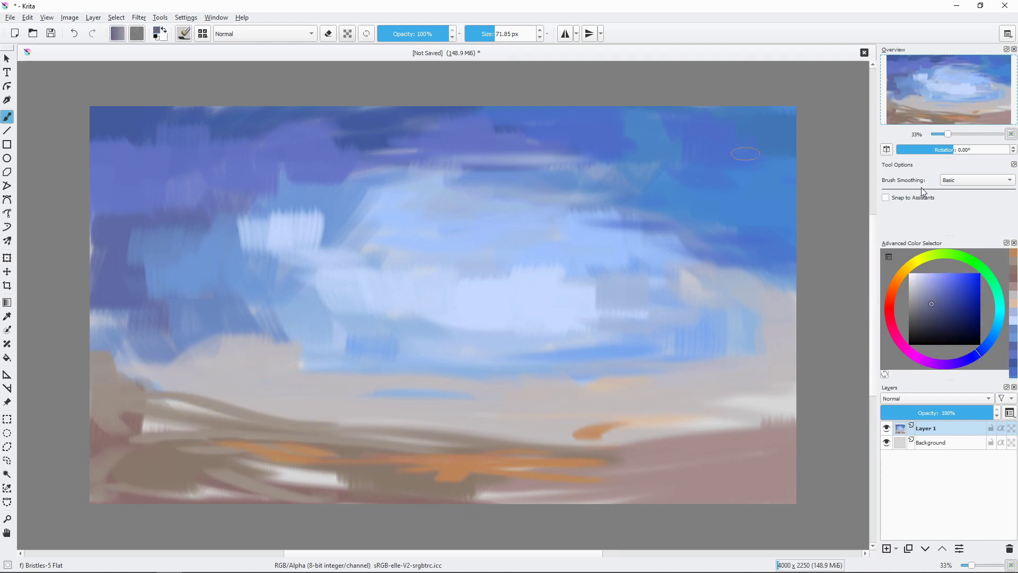
# Sketch dark mauve diagonal trunk lines and a vertical post shape.
pyautogui.click(931, 304)
pyautogui.moveTo(365, 339); pyautogui.dragTo(411, 443)
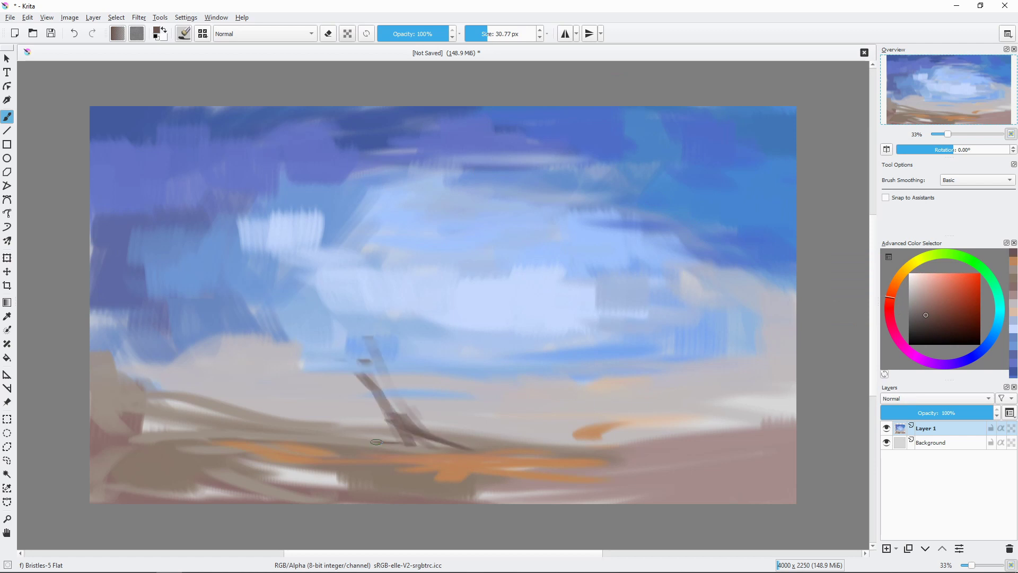
pyautogui.moveTo(276, 310)
pyautogui.mouseDown()
pyautogui.moveTo(366, 408)
pyautogui.moveTo(265, 429)
pyautogui.mouseUp()
pyautogui.click(926, 320)
pyautogui.moveTo(265, 350)
pyautogui.mouseDown()
pyautogui.moveTo(253, 385)
pyautogui.moveTo(93, 390)
pyautogui.mouseUp()
# Block in the large brown trunk rising diagonally upward.
pyautogui.click(930, 307)
pyautogui.moveTo(276, 345); pyautogui.dragTo(244, 388)
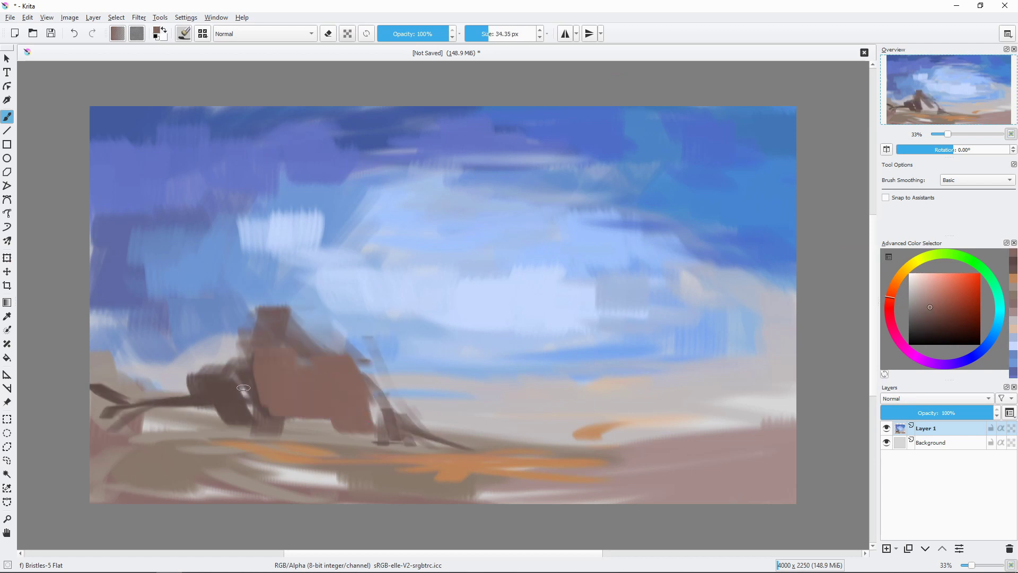
pyautogui.click(933, 317)
pyautogui.moveTo(249, 318); pyautogui.dragTo(310, 239)
pyautogui.moveTo(284, 289)
pyautogui.mouseDown()
pyautogui.moveTo(252, 344)
pyautogui.moveTo(355, 337)
pyautogui.moveTo(370, 323)
pyautogui.moveTo(333, 372)
pyautogui.mouseUp()
pyautogui.moveTo(324, 348); pyautogui.dragTo(372, 336)
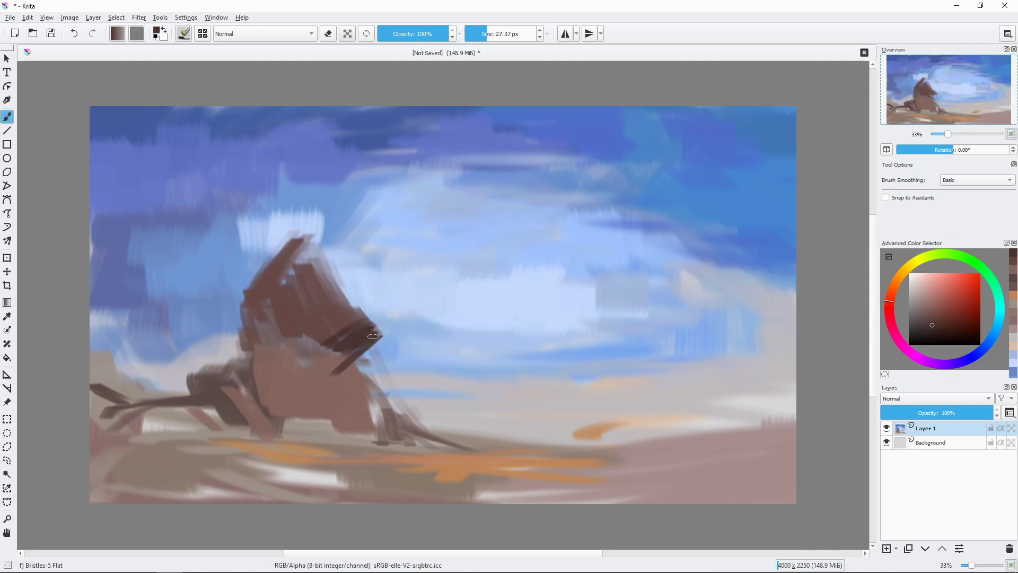
# Add dark roots spreading from the trunk's base and darken its lower part.
pyautogui.moveTo(390, 379); pyautogui.dragTo(360, 413)
pyautogui.moveTo(395, 408); pyautogui.dragTo(381, 439)
pyautogui.moveTo(318, 365); pyautogui.dragTo(305, 435)
pyautogui.moveTo(344, 400); pyautogui.dragTo(326, 432)
pyautogui.moveTo(321, 404); pyautogui.dragTo(278, 451)
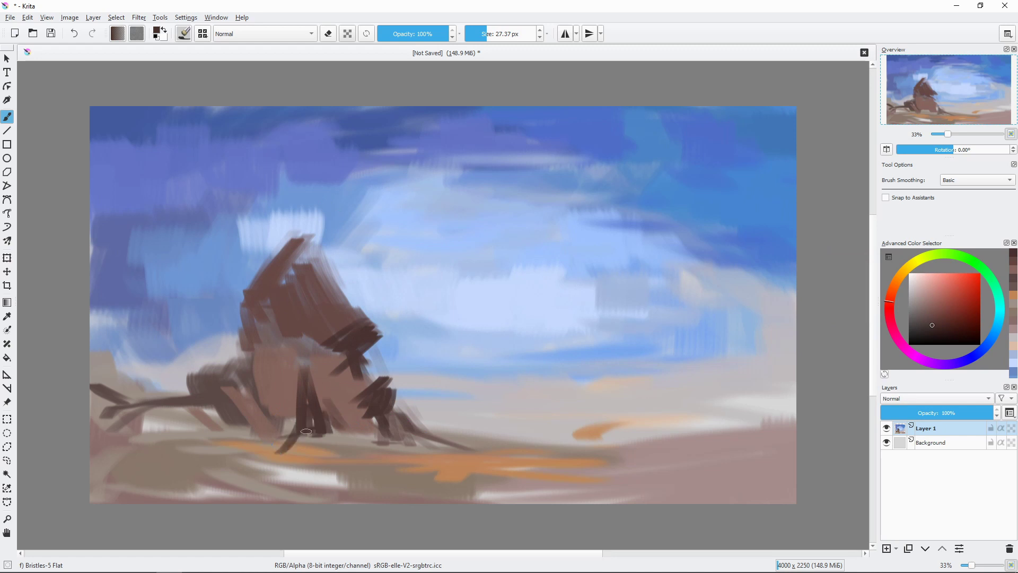
# Extend the trunk into a lighter brown branch reaching up-right, with dark bark edges.
pyautogui.click(934, 314)
pyautogui.moveTo(320, 281); pyautogui.dragTo(422, 172)
pyautogui.moveTo(281, 281); pyautogui.dragTo(403, 165)
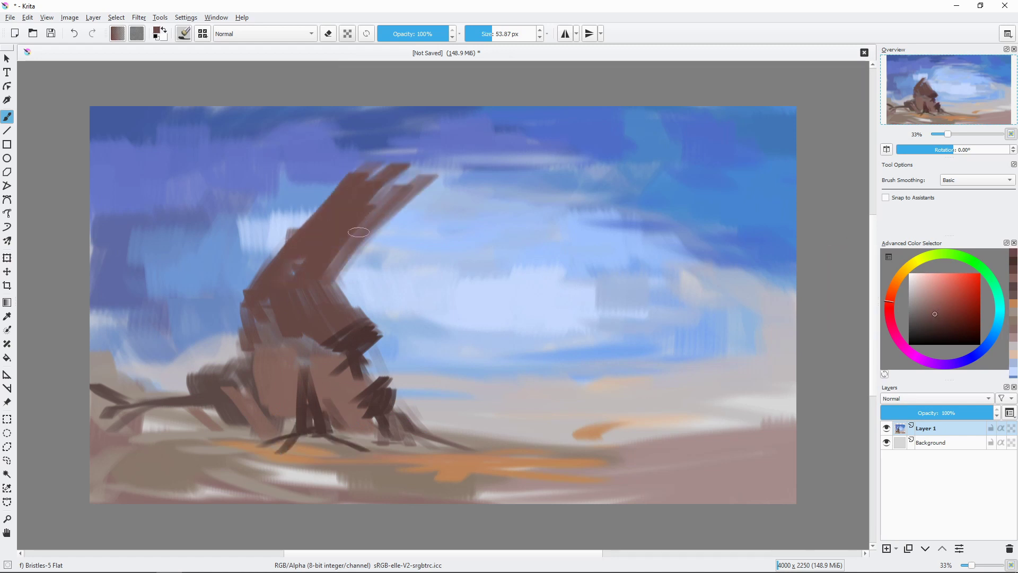
pyautogui.moveTo(294, 236); pyautogui.dragTo(247, 281)
pyautogui.moveTo(228, 235); pyautogui.dragTo(318, 218)
# Add dark strokes at the branch tops and a dark branch reaching left.
pyautogui.moveTo(297, 228); pyautogui.dragTo(384, 148)
pyautogui.moveTo(418, 106); pyautogui.dragTo(424, 172)
pyautogui.moveTo(372, 159)
pyautogui.mouseDown()
pyautogui.moveTo(315, 197)
pyautogui.moveTo(334, 186)
pyautogui.mouseUp()
pyautogui.moveTo(342, 218); pyautogui.dragTo(322, 253)
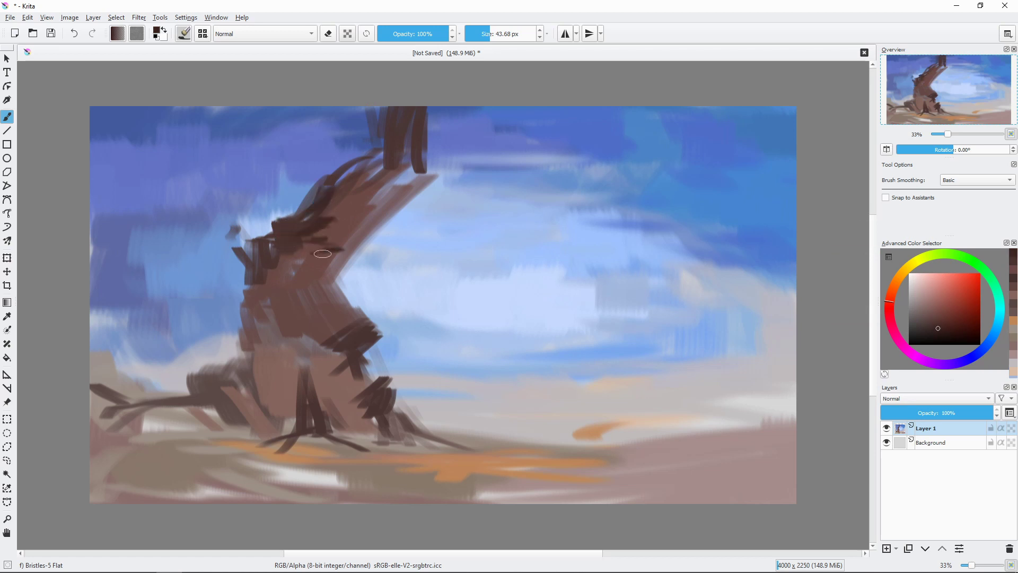
pyautogui.moveTo(199, 178)
pyautogui.mouseDown()
pyautogui.moveTo(255, 244)
pyautogui.moveTo(225, 228)
pyautogui.mouseUp()
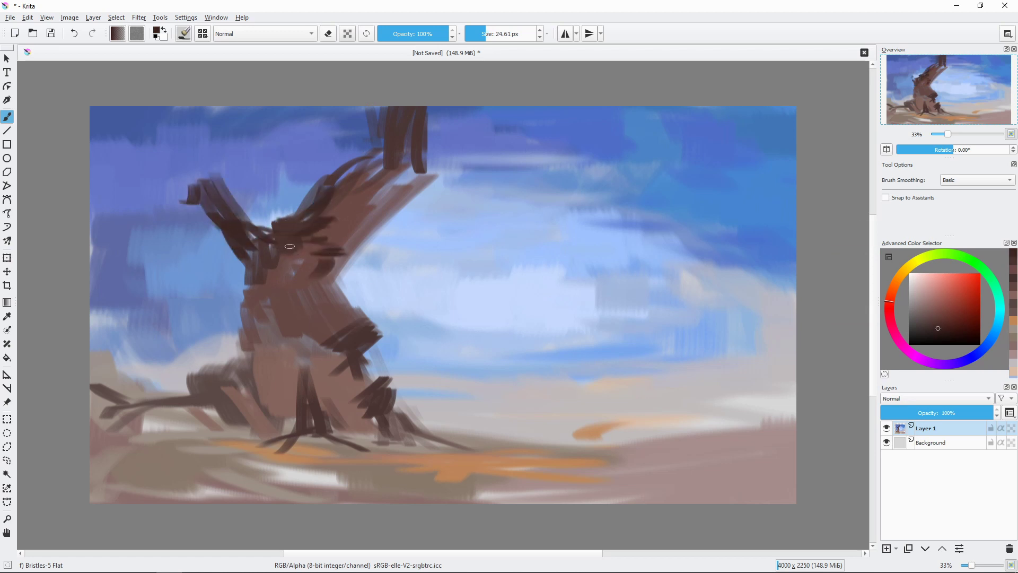
# Paint horizontal dark bark bands down the trunk.
pyautogui.moveTo(294, 223); pyautogui.dragTo(344, 250)
pyautogui.moveTo(271, 263); pyautogui.dragTo(335, 268)
pyautogui.moveTo(281, 287); pyautogui.dragTo(246, 291)
pyautogui.moveTo(289, 301); pyautogui.dragTo(245, 306)
pyautogui.moveTo(343, 310); pyautogui.dragTo(252, 331)
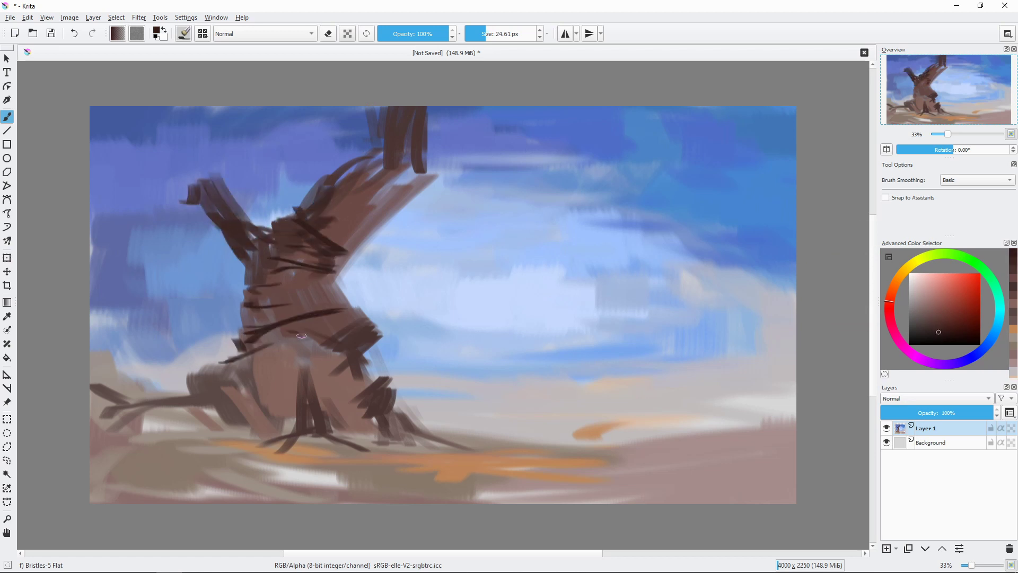
# Extend the upper branch in orange-brown and add dark grass strokes at lower right.
pyautogui.click(892, 287)
pyautogui.click(937, 319)
pyautogui.moveTo(392, 180)
pyautogui.mouseDown()
pyautogui.moveTo(440, 138)
pyautogui.moveTo(531, 123)
pyautogui.mouseUp()
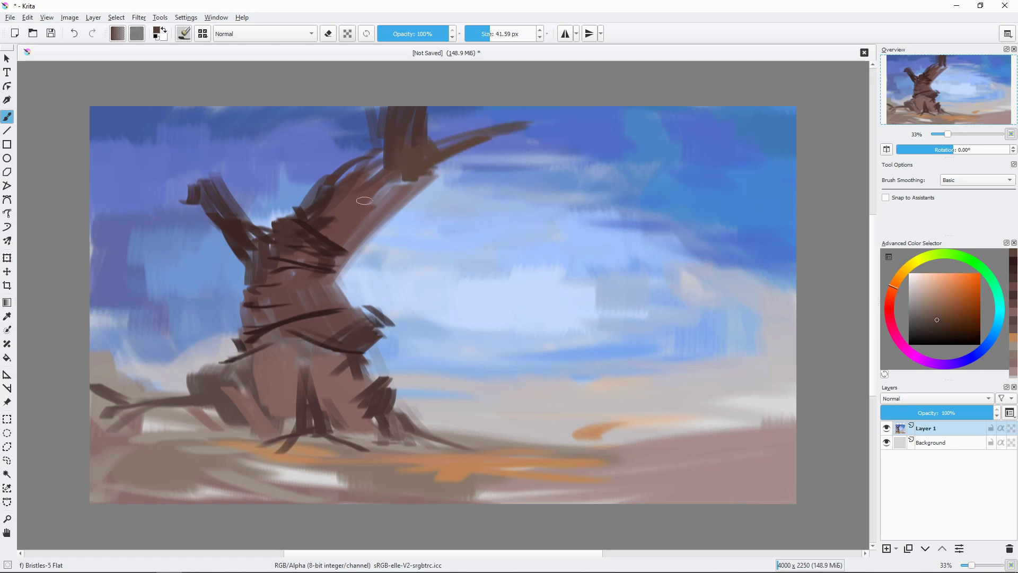
pyautogui.moveTo(562, 459)
pyautogui.mouseDown()
pyautogui.moveTo(741, 405)
pyautogui.moveTo(701, 407)
pyautogui.mouseUp()
pyautogui.moveTo(706, 395); pyautogui.dragTo(726, 396)
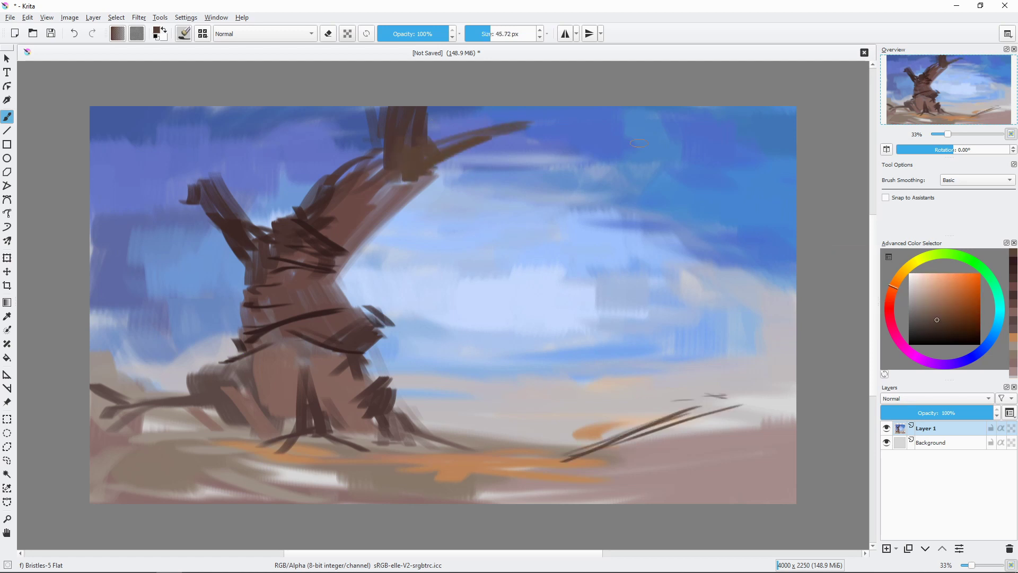
# Darken the sky along the left, top and right edges with dark blue.
pyautogui.moveTo(138, 111); pyautogui.dragTo(106, 318)
pyautogui.moveTo(186, 122); pyautogui.dragTo(371, 114)
pyautogui.moveTo(599, 127)
pyautogui.mouseDown()
pyautogui.moveTo(795, 122)
pyautogui.moveTo(774, 318)
pyautogui.mouseUp()
pyautogui.moveTo(784, 175); pyautogui.dragTo(776, 387)
# Paint a thick red-brown fallen log at the lower right.
pyautogui.keyDown('ctrl'); pyautogui.click(711, 396); pyautogui.keyUp('ctrl')
pyautogui.moveTo(671, 402)
pyautogui.mouseDown()
pyautogui.moveTo(722, 401)
pyautogui.moveTo(604, 439)
pyautogui.mouseUp()
pyautogui.keyDown('ctrl'); pyautogui.click(721, 403); pyautogui.keyUp('ctrl')
pyautogui.moveTo(641, 403)
pyautogui.mouseDown()
pyautogui.moveTo(730, 394)
pyautogui.moveTo(614, 456)
pyautogui.mouseUp()
pyautogui.moveTo(583, 451)
pyautogui.mouseDown()
pyautogui.moveTo(507, 469)
pyautogui.moveTo(758, 427)
pyautogui.mouseUp()
# Paint light orange and greyish-tan streaks across the ground with a finer brush.
pyautogui.click(894, 280)
pyautogui.click(944, 292)
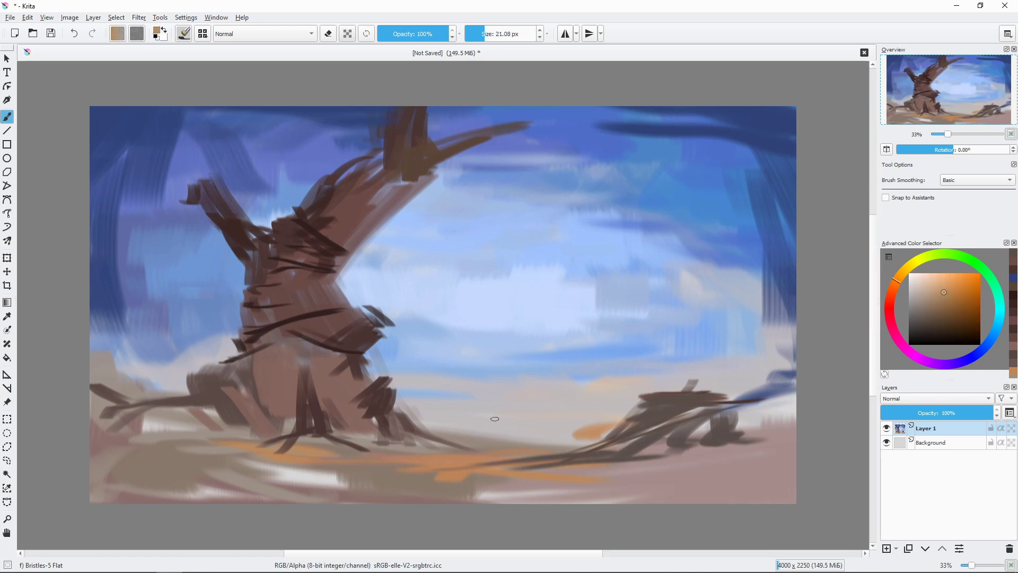
pyautogui.keyDown('ctrl'); pyautogui.click(513, 432); pyautogui.keyUp('ctrl')
pyautogui.moveTo(519, 459); pyautogui.dragTo(423, 462)
pyautogui.moveTo(550, 448); pyautogui.dragTo(324, 455)
pyautogui.moveTo(456, 469); pyautogui.dragTo(335, 470)
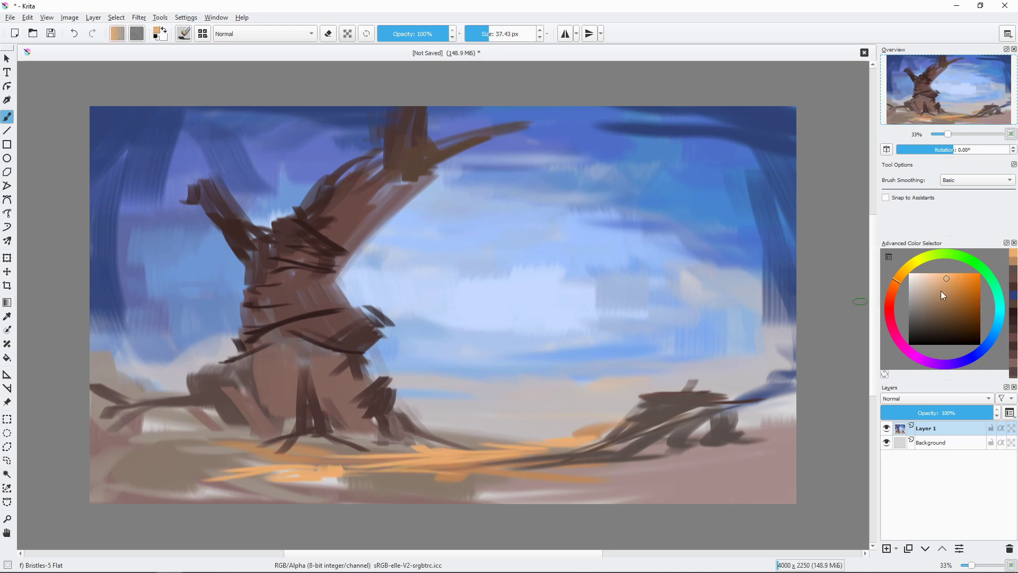
pyautogui.click(934, 293)
pyautogui.moveTo(477, 425)
pyautogui.mouseDown()
pyautogui.moveTo(563, 430)
pyautogui.moveTo(435, 410)
pyautogui.mouseUp()
pyautogui.moveTo(404, 403); pyautogui.dragTo(448, 433)
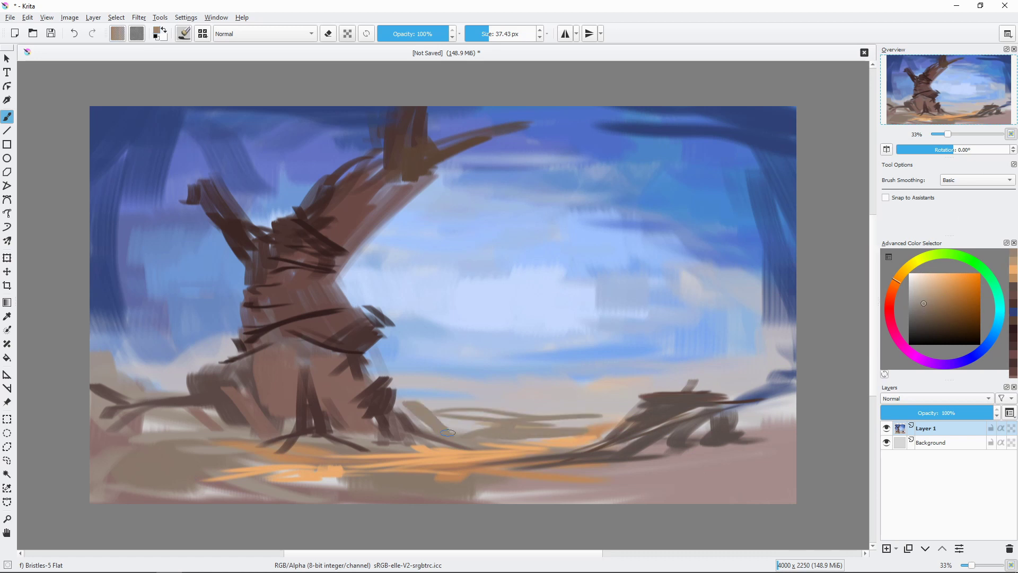
# Paint a grey-blue distant trunk on the right side.
pyautogui.click(976, 352)
pyautogui.click(921, 310)
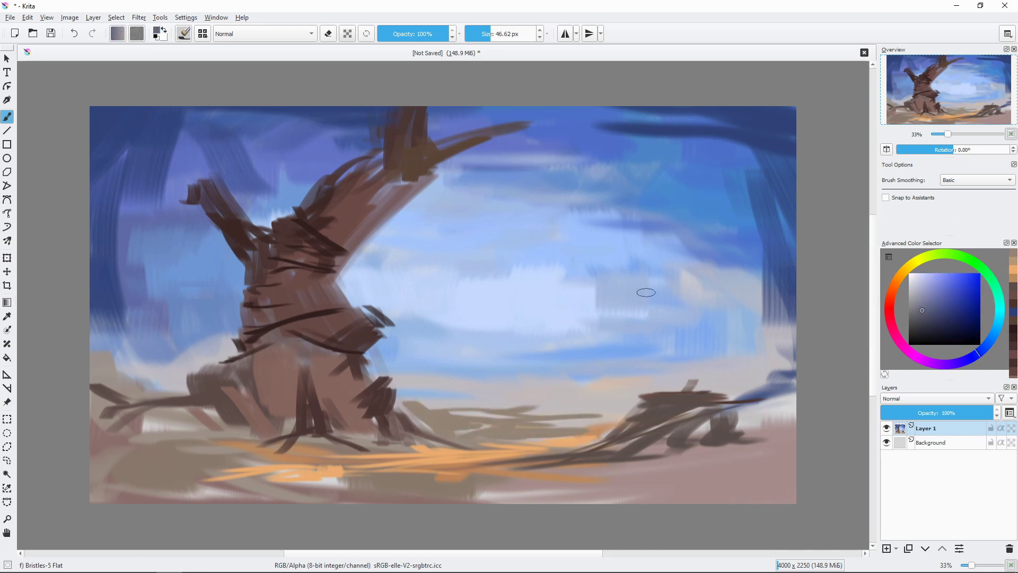
pyautogui.moveTo(615, 305)
pyautogui.mouseDown()
pyautogui.moveTo(612, 389)
pyautogui.moveTo(636, 389)
pyautogui.moveTo(572, 424)
pyautogui.mouseUp()
pyautogui.moveTo(609, 324); pyautogui.dragTo(607, 363)
pyautogui.moveTo(649, 317)
pyautogui.mouseDown()
pyautogui.moveTo(655, 390)
pyautogui.moveTo(610, 317)
pyautogui.mouseUp()
# Add pale magenta-grey strokes and branches to the distant trunk with a smaller brush.
pyautogui.click(925, 360)
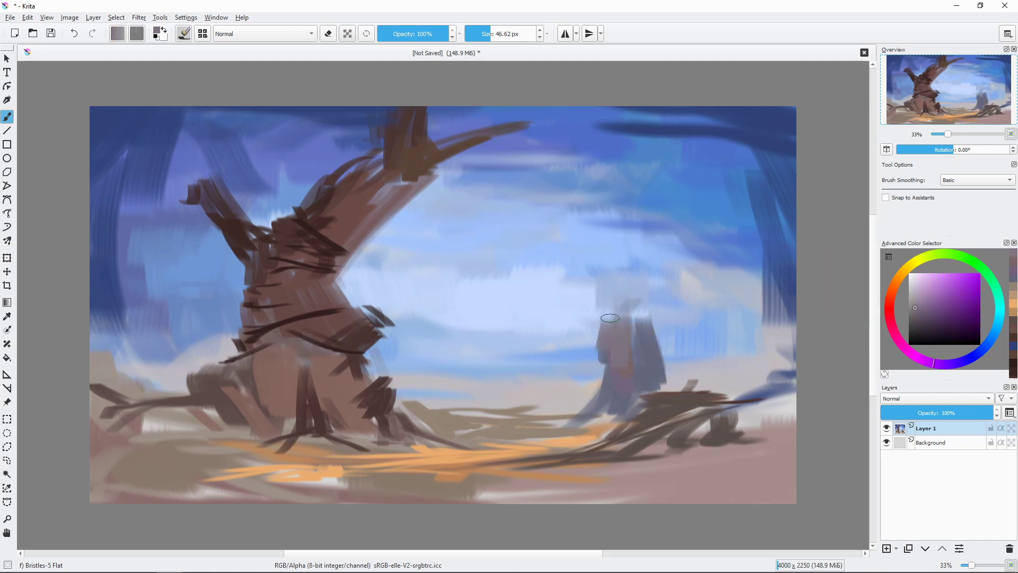
pyautogui.press('[')
pyautogui.press('[')
pyautogui.moveTo(661, 289); pyautogui.dragTo(669, 381)
pyautogui.moveTo(607, 273)
pyautogui.mouseDown()
pyautogui.moveTo(636, 236)
pyautogui.moveTo(601, 297)
pyautogui.mouseUp()
pyautogui.moveTo(652, 212); pyautogui.dragTo(621, 255)
# Darken the distant trunk's lower left and base with purple-grey.
pyautogui.click(918, 318)
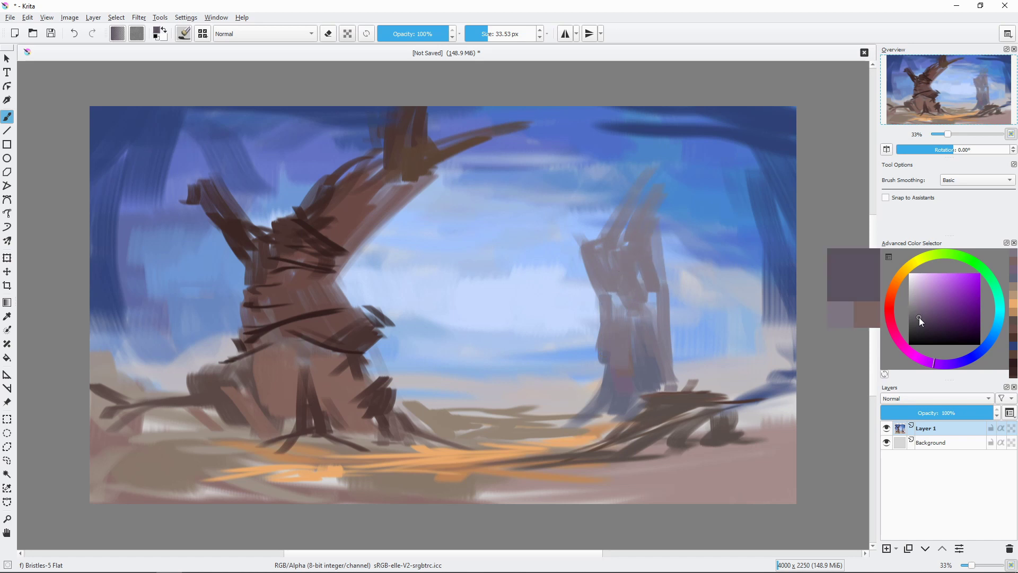
pyautogui.moveTo(610, 345); pyautogui.dragTo(578, 419)
pyautogui.moveTo(626, 394); pyautogui.dragTo(490, 410)
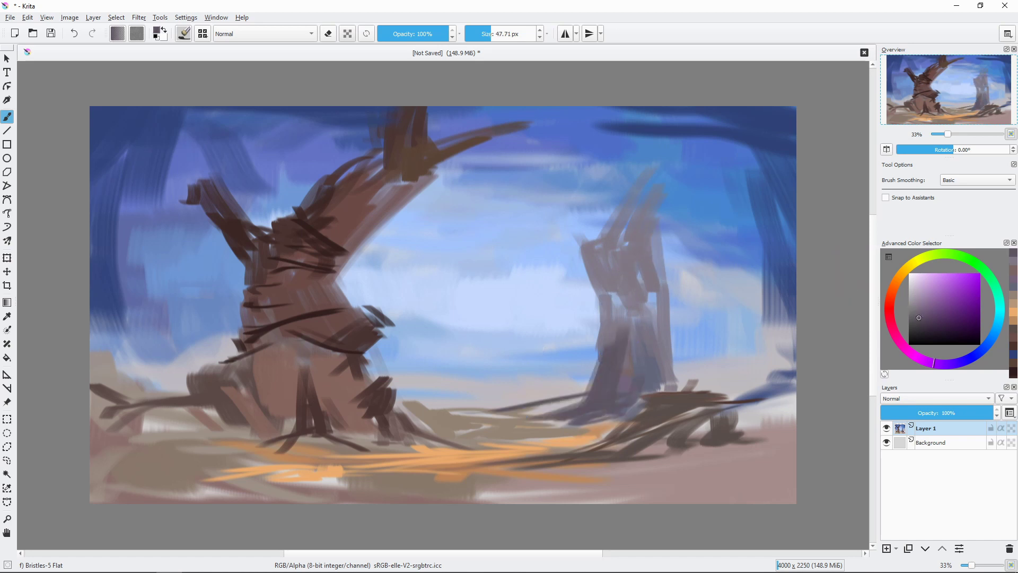
pyautogui.click(989, 342)
pyautogui.click(945, 284)
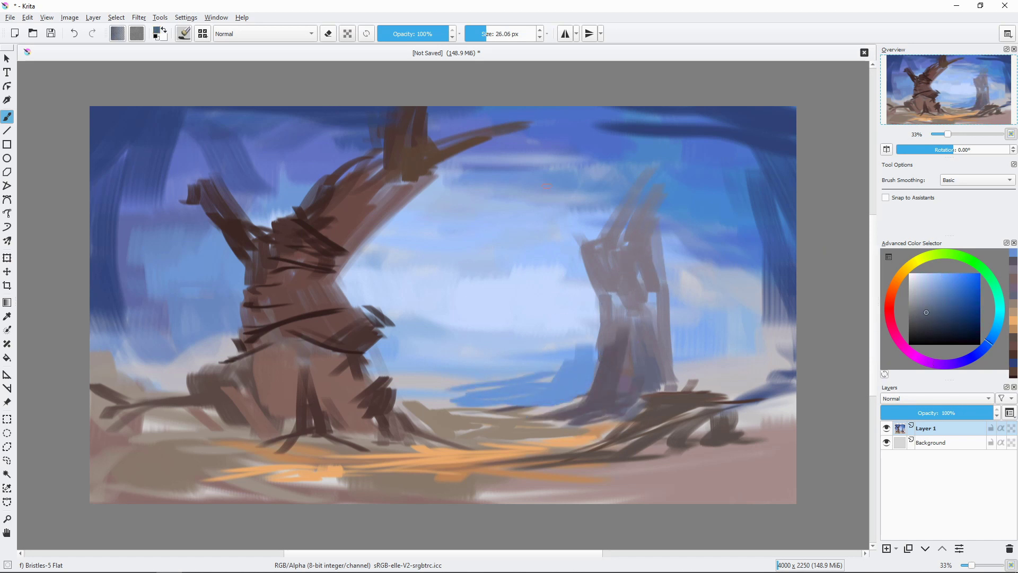
# Paint a tall blue-grey wedge left of the trunk, filling the gap to the trunk.
pyautogui.moveTo(570, 273); pyautogui.dragTo(512, 395)
pyautogui.click(928, 303)
pyautogui.moveTo(543, 297); pyautogui.dragTo(493, 405)
pyautogui.moveTo(572, 231); pyautogui.dragTo(506, 391)
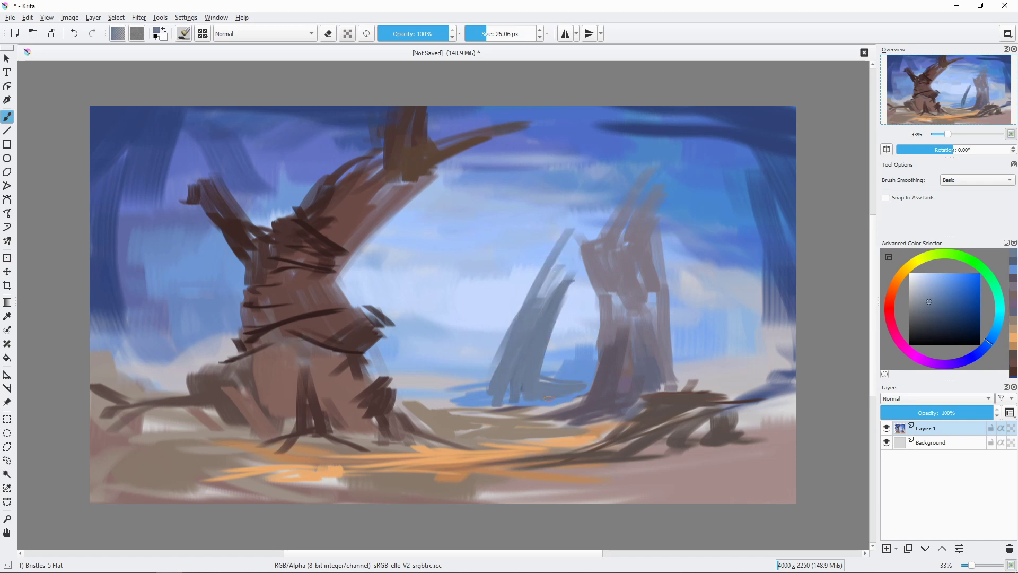
pyautogui.moveTo(562, 333)
pyautogui.mouseDown()
pyautogui.moveTo(556, 379)
pyautogui.moveTo(543, 384)
pyautogui.mouseUp()
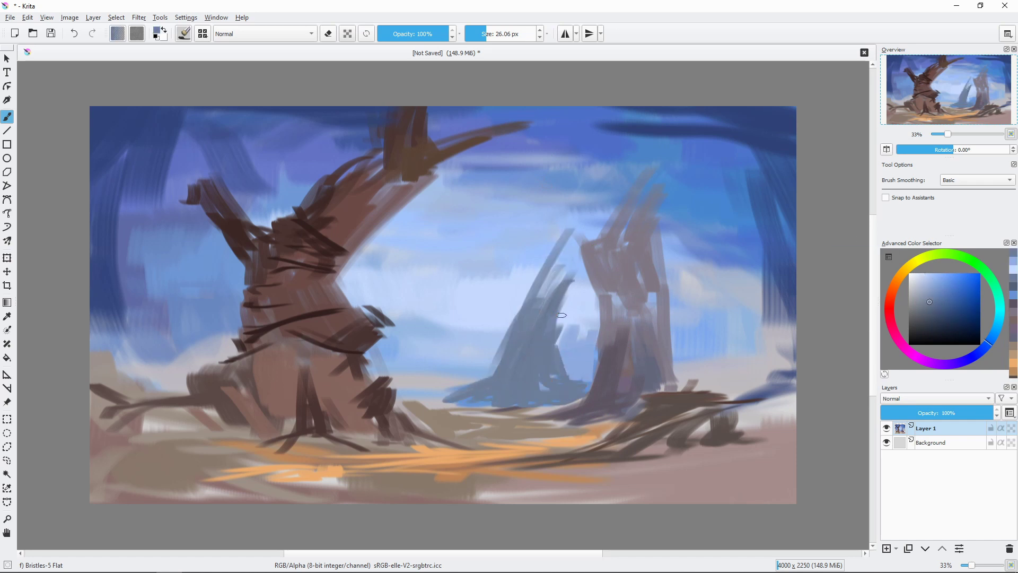
pyautogui.moveTo(551, 291); pyautogui.dragTo(542, 194)
pyautogui.moveTo(570, 278); pyautogui.dragTo(577, 195)
# Darken the distant trunk's top and extend the right tree upward with dark purple strokes.
pyautogui.moveTo(575, 233); pyautogui.dragTo(610, 308)
pyautogui.keyDown('ctrl'); pyautogui.click(617, 366); pyautogui.keyUp('ctrl')
pyautogui.moveTo(628, 255)
pyautogui.mouseDown()
pyautogui.moveTo(616, 318)
pyautogui.moveTo(665, 283)
pyautogui.mouseUp()
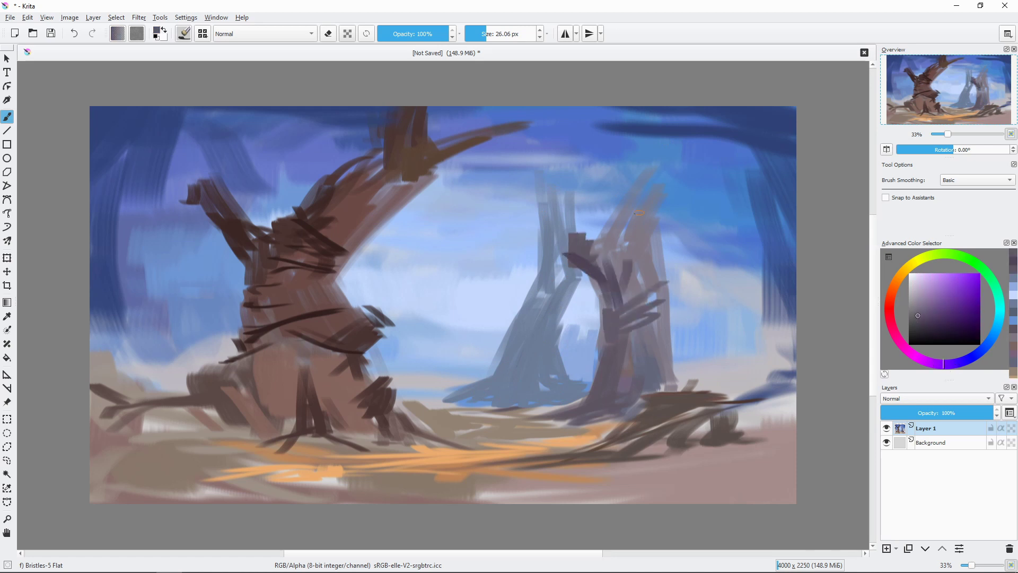
pyautogui.moveTo(629, 228); pyautogui.dragTo(655, 127)
pyautogui.moveTo(657, 286); pyautogui.dragTo(681, 161)
# Hatch dark blue roots at the right tree's base and a long dark ground line.
pyautogui.click(923, 332)
pyautogui.click(978, 352)
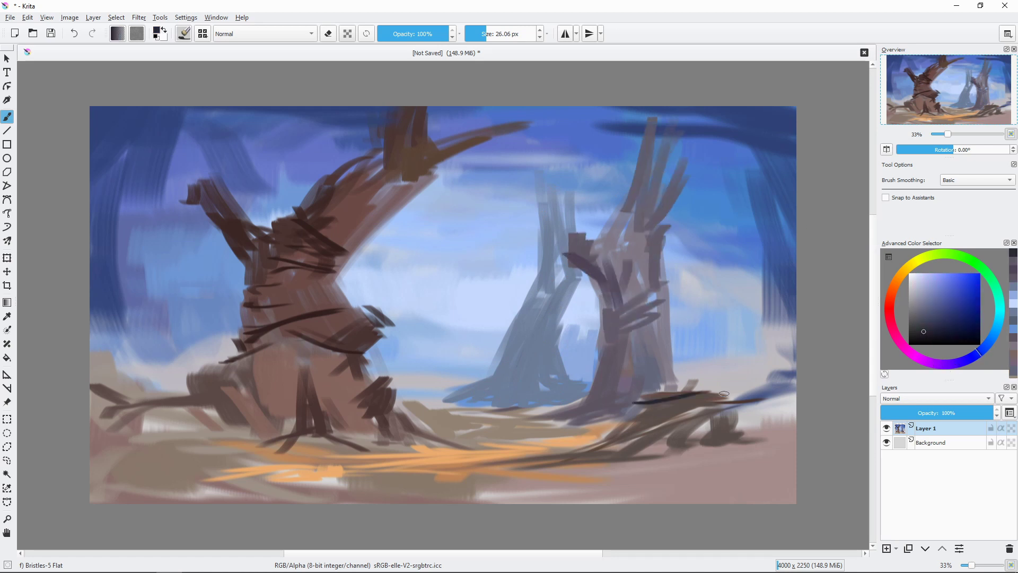
pyautogui.moveTo(631, 418); pyautogui.dragTo(711, 393)
pyautogui.moveTo(605, 453); pyautogui.dragTo(641, 390)
pyautogui.moveTo(568, 451)
pyautogui.mouseDown()
pyautogui.moveTo(689, 405)
pyautogui.moveTo(634, 424)
pyautogui.mouseUp()
pyautogui.moveTo(504, 469); pyautogui.dragTo(787, 464)
pyautogui.moveTo(708, 460); pyautogui.dragTo(758, 433)
pyautogui.moveTo(724, 460); pyautogui.dragTo(772, 436)
pyautogui.moveTo(740, 460); pyautogui.dragTo(779, 440)
pyautogui.moveTo(743, 462); pyautogui.dragTo(771, 468)
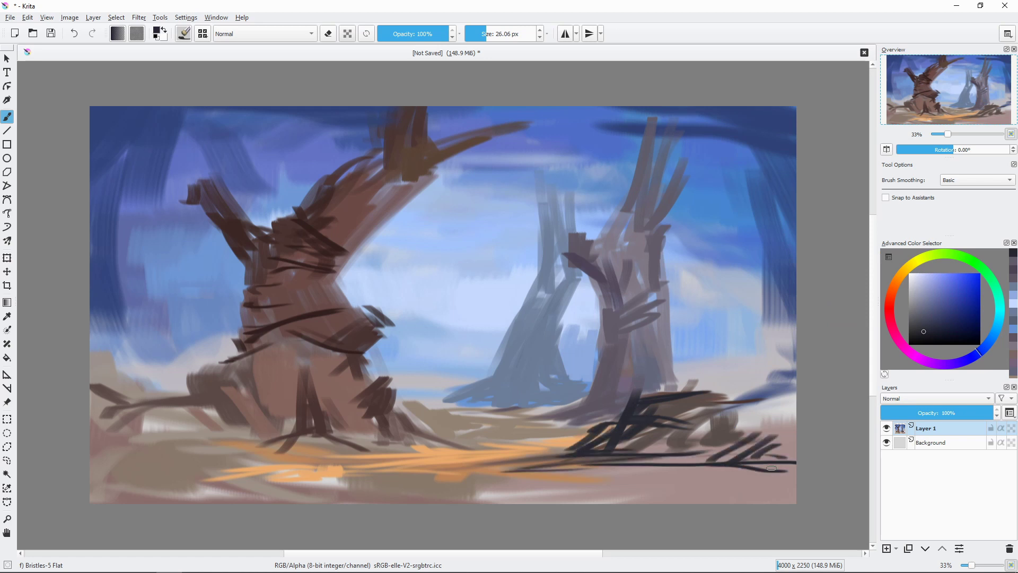
# Paint dark magenta strokes at the left tree's base and extend the middle tree's top upward.
pyautogui.click(901, 345)
pyautogui.press(']')
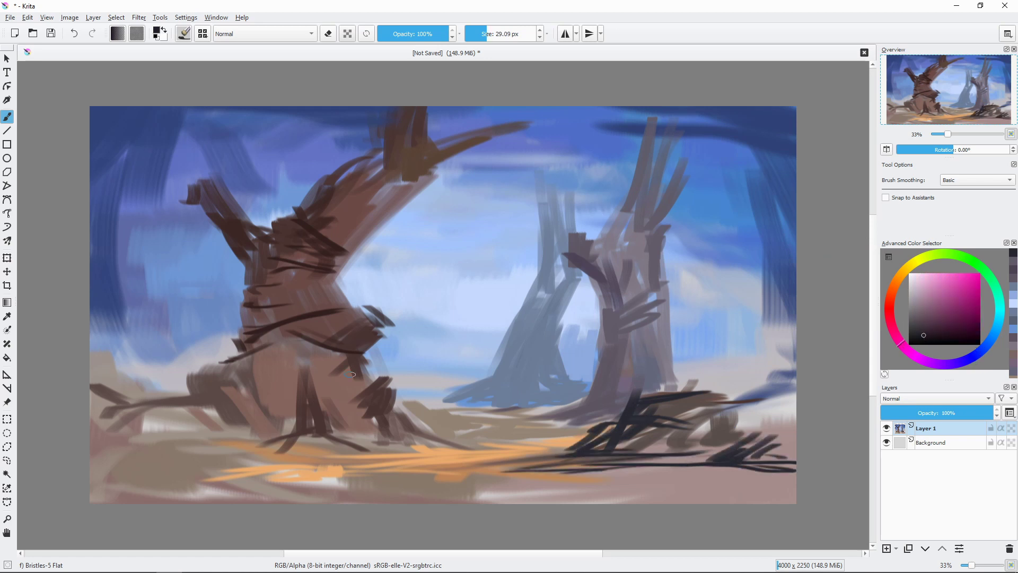
pyautogui.moveTo(374, 361)
pyautogui.mouseDown()
pyautogui.moveTo(350, 405)
pyautogui.moveTo(371, 392)
pyautogui.mouseUp()
pyautogui.moveTo(305, 424); pyautogui.dragTo(380, 415)
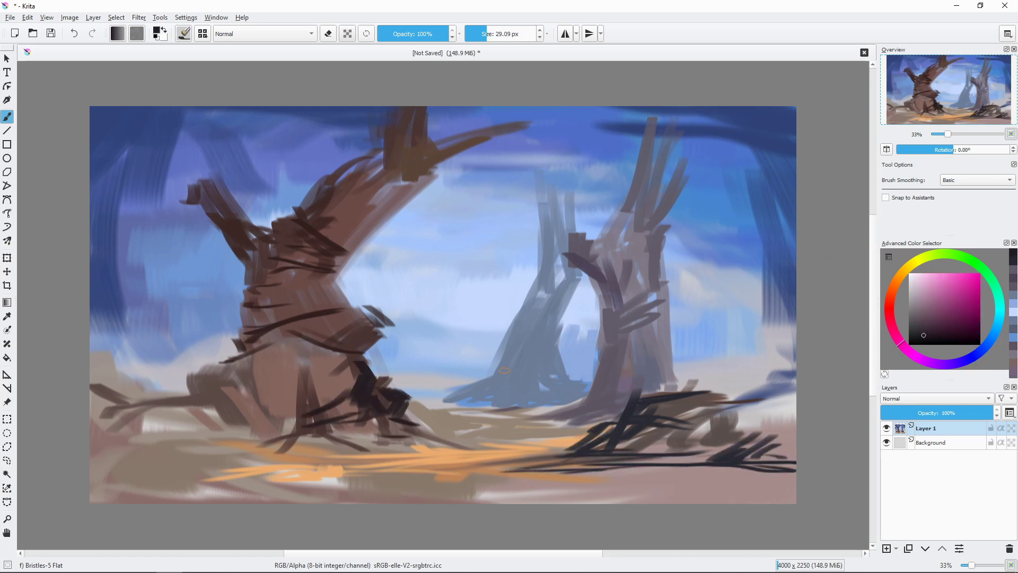
pyautogui.moveTo(557, 226); pyautogui.dragTo(573, 156)
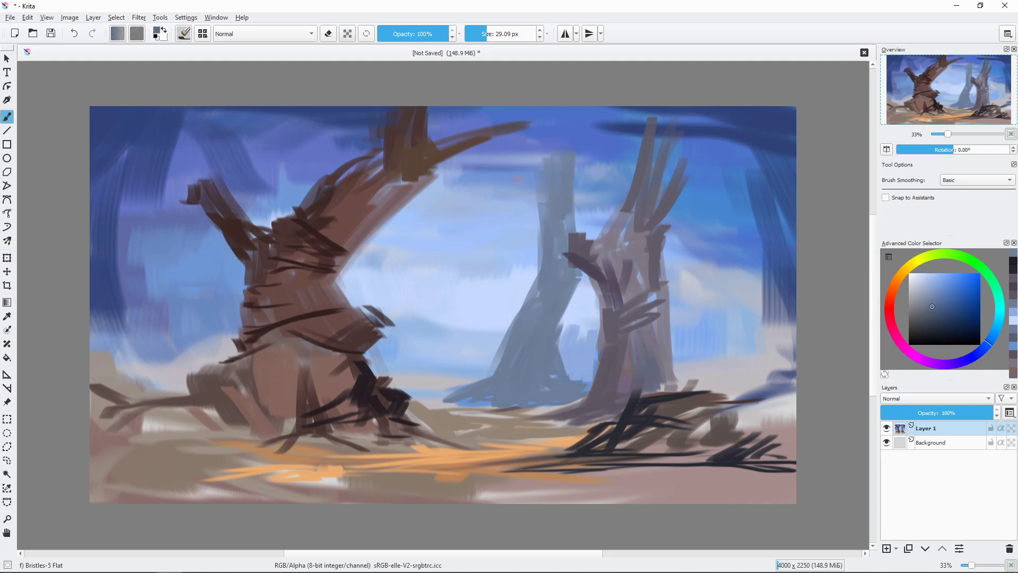
pyautogui.moveTo(546, 188)
pyautogui.mouseDown()
pyautogui.moveTo(570, 149)
pyautogui.moveTo(554, 142)
pyautogui.mouseUp()
# Paint dark branches across the top of the canvas using a colour sampled from the painting.
pyautogui.keyDown('ctrl'); pyautogui.click(371, 371); pyautogui.keyUp('ctrl')
pyautogui.moveTo(297, 122); pyautogui.dragTo(403, 109)
pyautogui.moveTo(435, 121); pyautogui.dragTo(548, 106)
pyautogui.moveTo(591, 145)
pyautogui.mouseDown()
pyautogui.moveTo(695, 109)
pyautogui.moveTo(782, 106)
pyautogui.mouseUp()
pyautogui.moveTo(116, 159); pyautogui.dragTo(189, 172)
pyautogui.keyDown('ctrl'); pyautogui.click(542, 324); pyautogui.keyUp('ctrl')
# Paint thin grey-blue distant trunks plus a lighter blue vertical trunk in the background.
pyautogui.moveTo(477, 201); pyautogui.dragTo(477, 365)
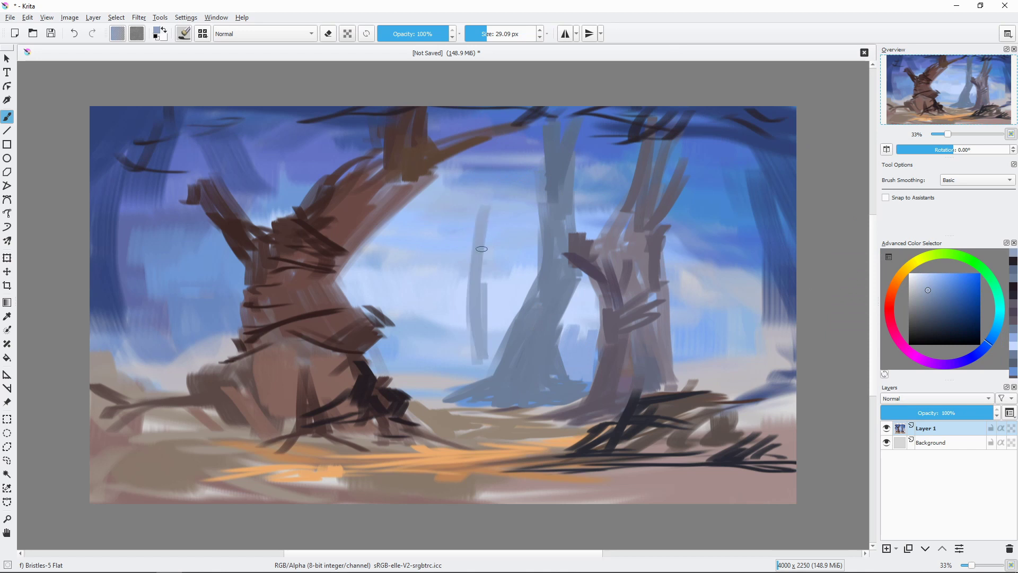
pyautogui.moveTo(480, 238); pyautogui.dragTo(461, 382)
pyautogui.moveTo(471, 181); pyautogui.dragTo(451, 390)
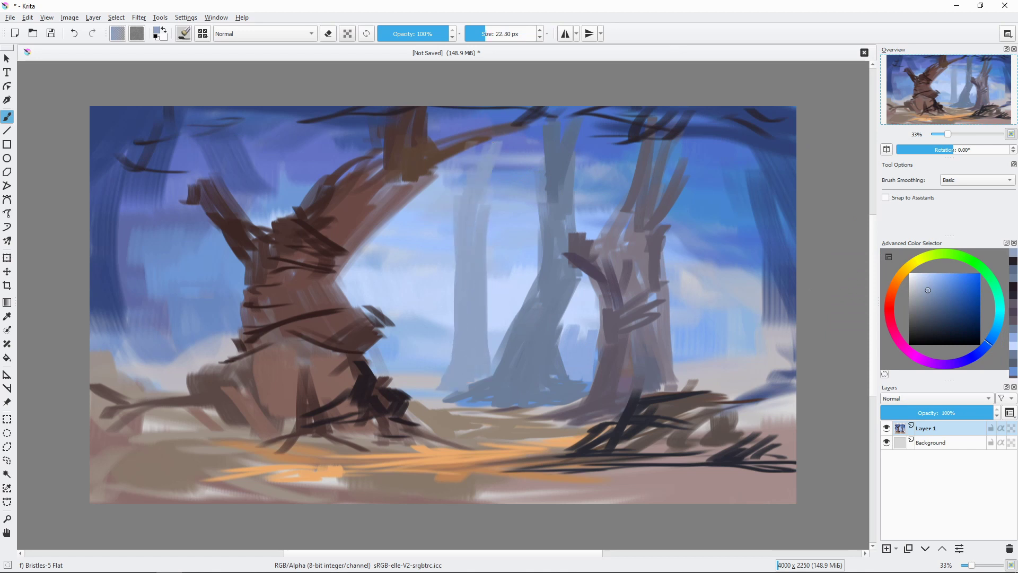
pyautogui.keyDown('ctrl'); pyautogui.click(491, 231); pyautogui.keyUp('ctrl')
pyautogui.moveTo(491, 360); pyautogui.dragTo(491, 234)
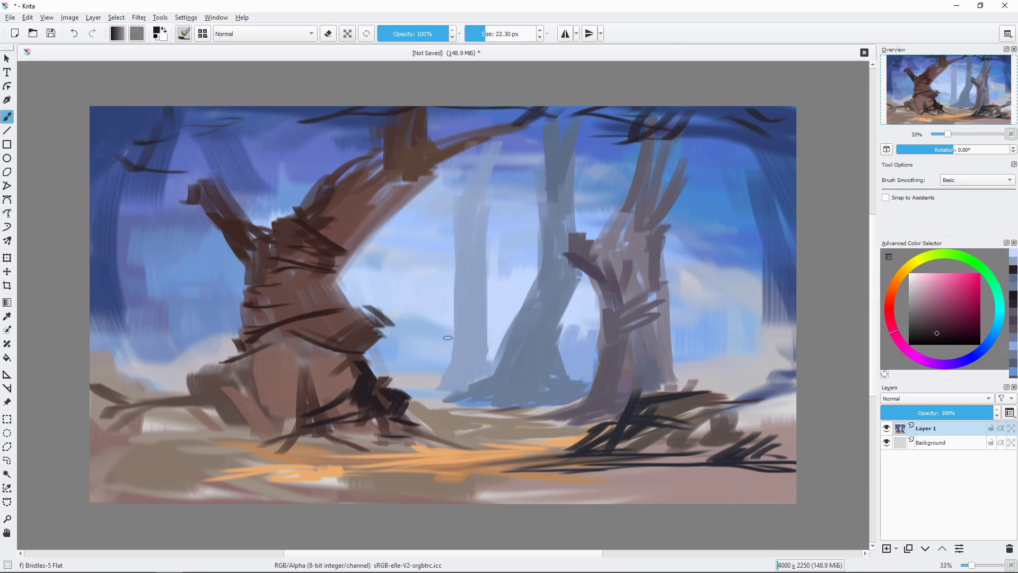
# Lay reddish-brown and dark magenta strokes across the left trunk and darken its base.
pyautogui.moveTo(463, 414); pyautogui.dragTo(425, 437)
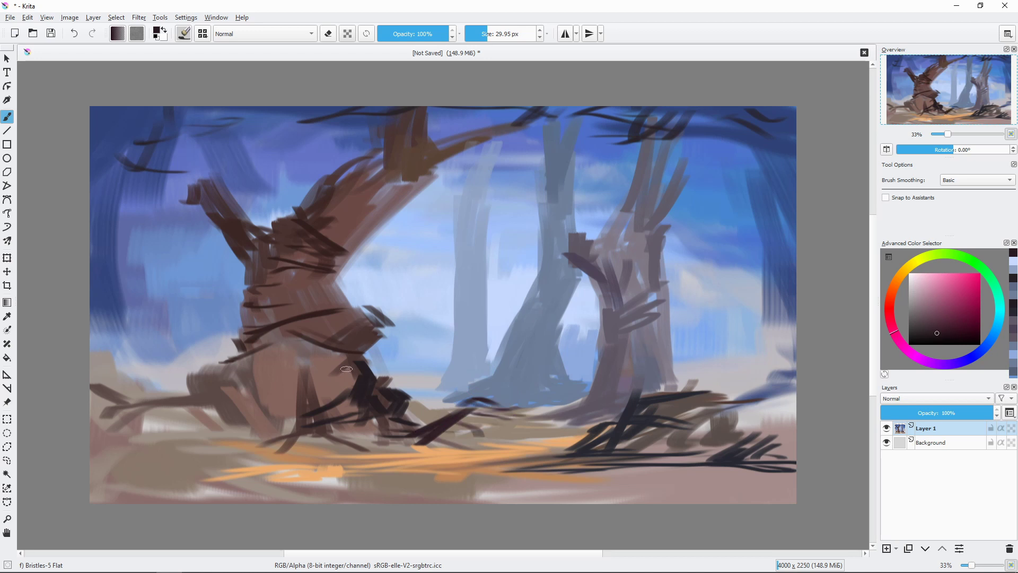
pyautogui.moveTo(275, 324)
pyautogui.mouseDown()
pyautogui.moveTo(361, 374)
pyautogui.moveTo(350, 391)
pyautogui.mouseUp()
pyautogui.keyDown('ctrl'); pyautogui.click(280, 333); pyautogui.keyUp('ctrl')
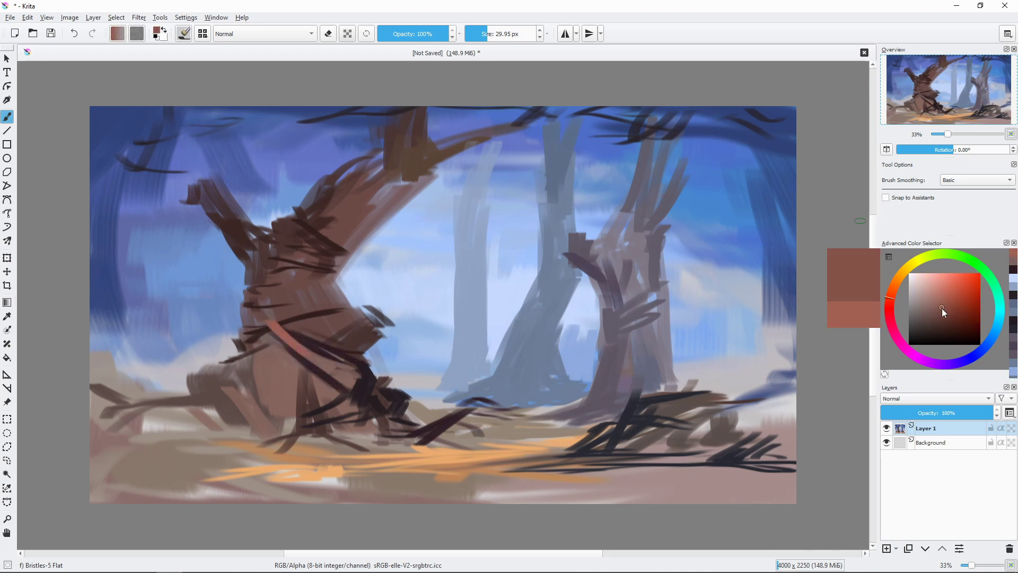
pyautogui.moveTo(268, 321); pyautogui.dragTo(342, 369)
pyautogui.keyDown('ctrl'); pyautogui.click(339, 373); pyautogui.keyUp('ctrl')
pyautogui.moveTo(243, 355)
pyautogui.mouseDown()
pyautogui.moveTo(204, 366)
pyautogui.moveTo(297, 408)
pyautogui.mouseUp()
pyautogui.keyDown('ctrl'); pyautogui.click(289, 403); pyautogui.keyUp('ctrl')
pyautogui.moveTo(254, 382); pyautogui.dragTo(308, 403)
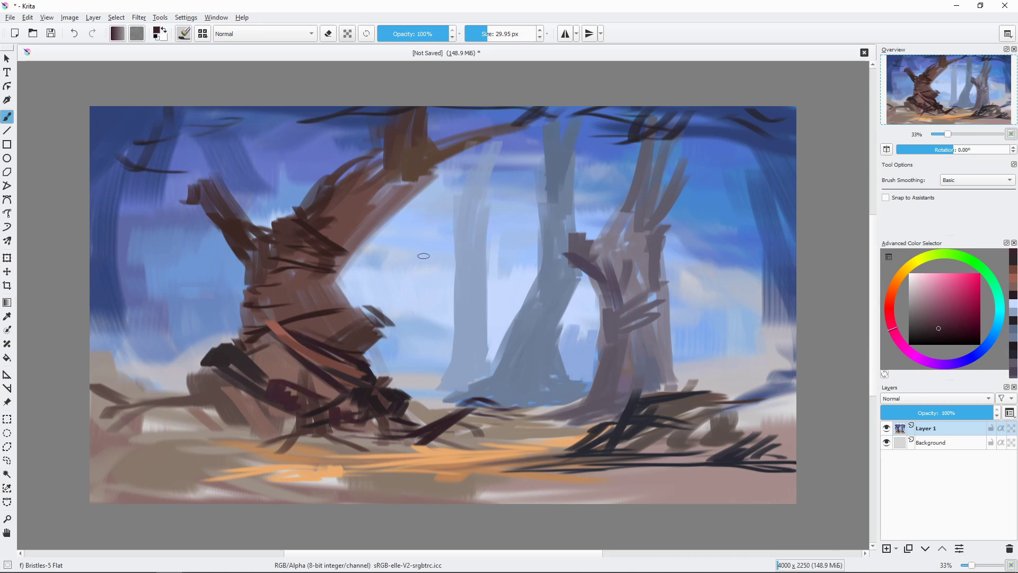
# Paint dark magenta and brownish-pink strokes along the upper left branch with a smaller brush.
pyautogui.click(947, 323)
pyautogui.press('[')
pyautogui.moveTo(350, 215); pyautogui.dragTo(358, 242)
pyautogui.moveTo(355, 225); pyautogui.dragTo(441, 177)
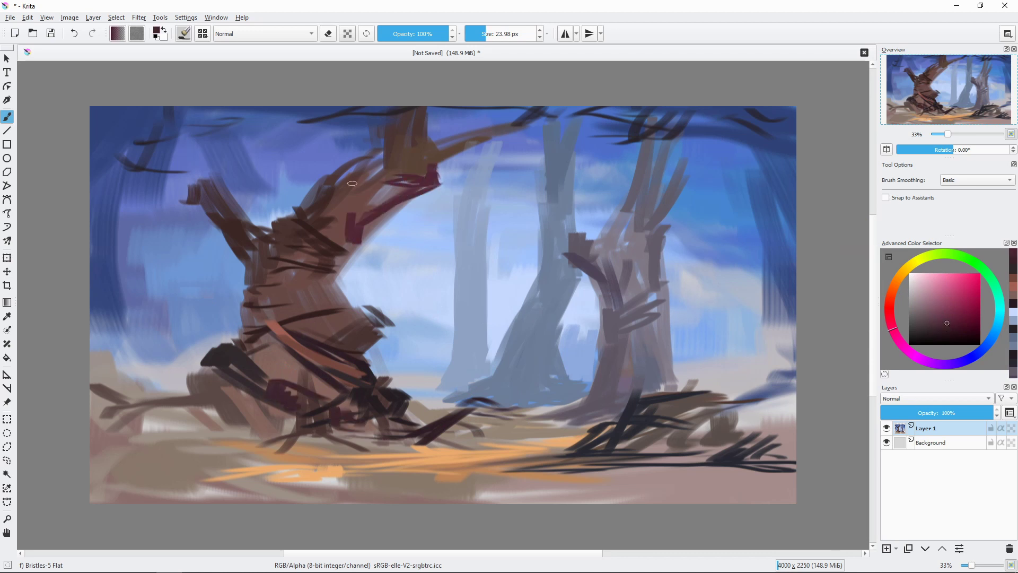
pyautogui.keyDown('ctrl'); pyautogui.click(423, 188); pyautogui.keyUp('ctrl')
pyautogui.moveTo(371, 194); pyautogui.dragTo(408, 163)
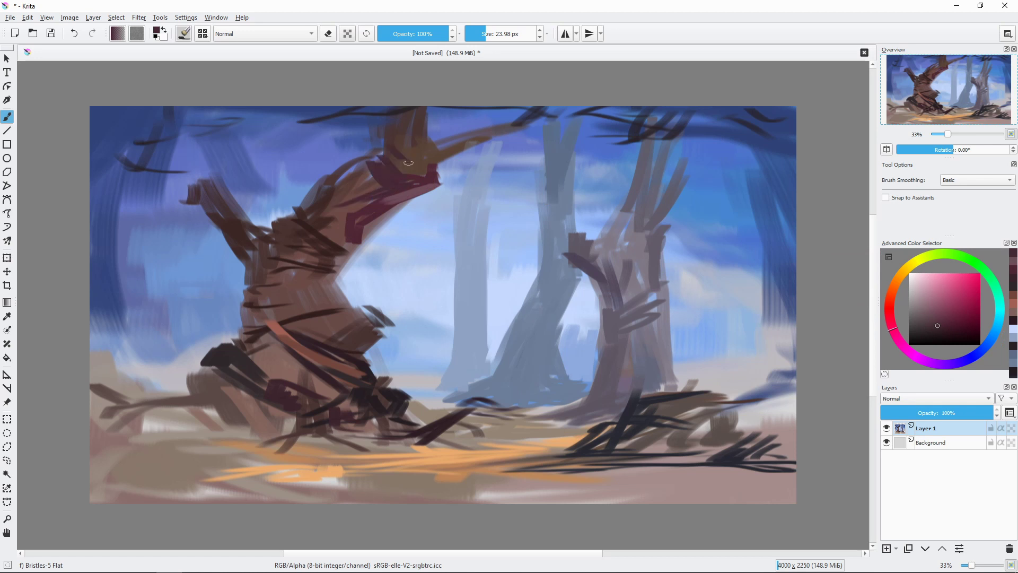
pyautogui.keyDown('ctrl'); pyautogui.click(434, 184); pyautogui.keyUp('ctrl')
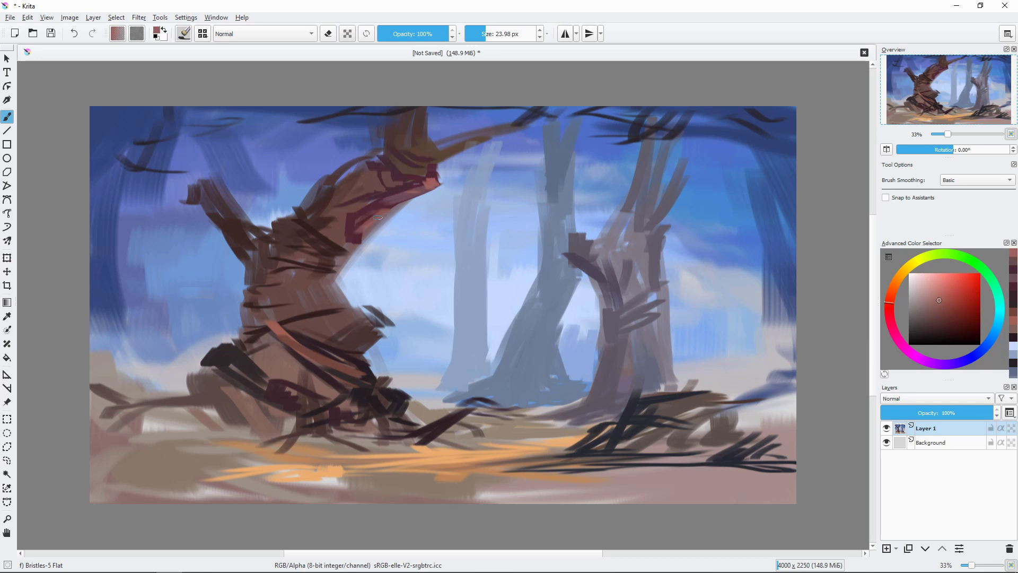
# Paint light blue sky beside the big branch and a light-blue background trunk.
pyautogui.keyDown('ctrl'); pyautogui.click(414, 218); pyautogui.keyUp('ctrl')
pyautogui.moveTo(399, 241); pyautogui.dragTo(404, 207)
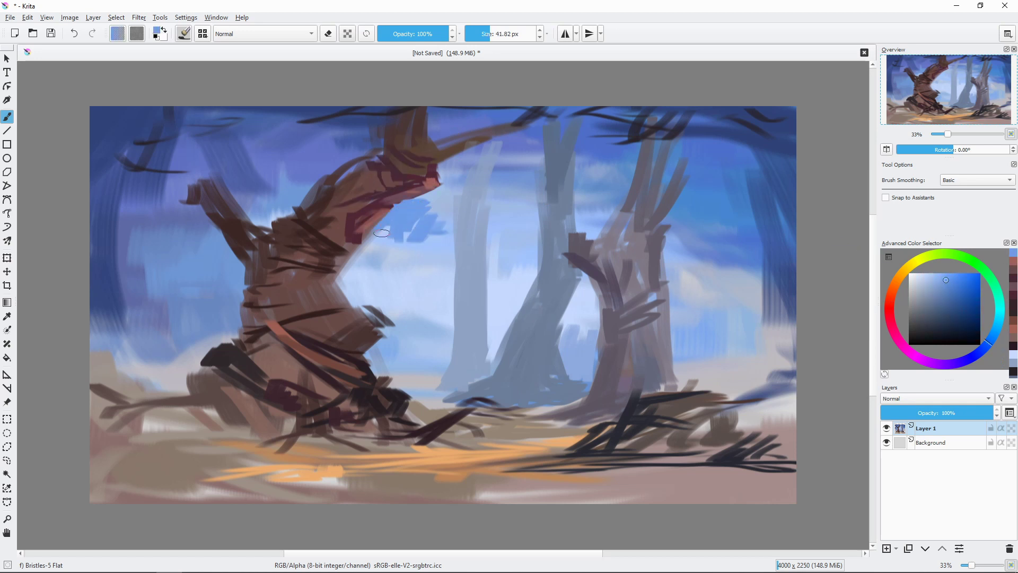
pyautogui.keyDown('ctrl'); pyautogui.click(401, 231); pyautogui.keyUp('ctrl')
pyautogui.moveTo(404, 280)
pyautogui.mouseDown()
pyautogui.moveTo(381, 236)
pyautogui.moveTo(416, 393)
pyautogui.mouseUp()
# Add light grey-blue strokes down the thin middle trunk.
pyautogui.keyDown('ctrl'); pyautogui.click(419, 222); pyautogui.keyUp('ctrl')
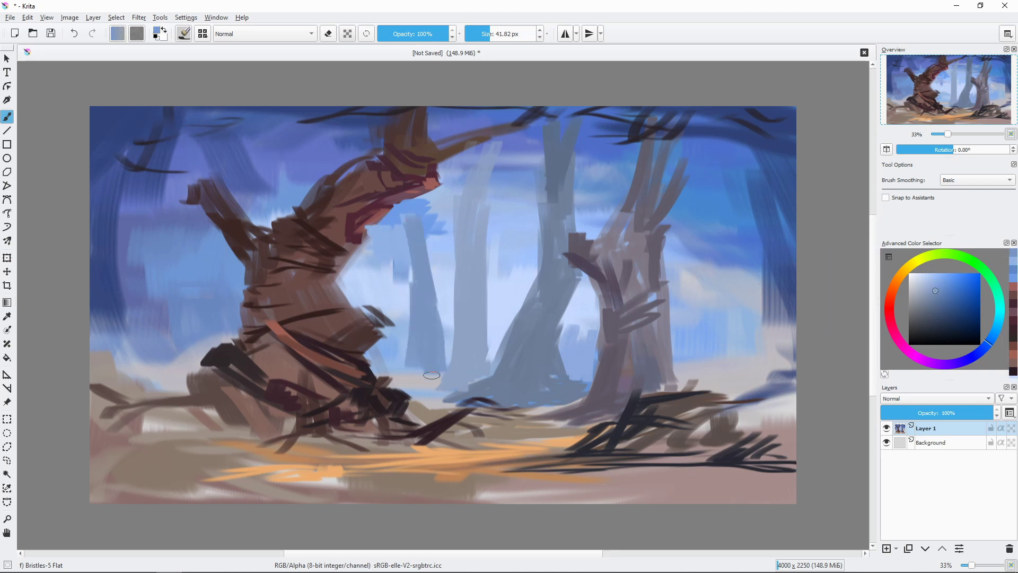
pyautogui.keyDown('ctrl'); pyautogui.click(434, 270); pyautogui.keyUp('ctrl')
pyautogui.moveTo(448, 233); pyautogui.dragTo(424, 310)
pyautogui.moveTo(422, 202); pyautogui.dragTo(430, 332)
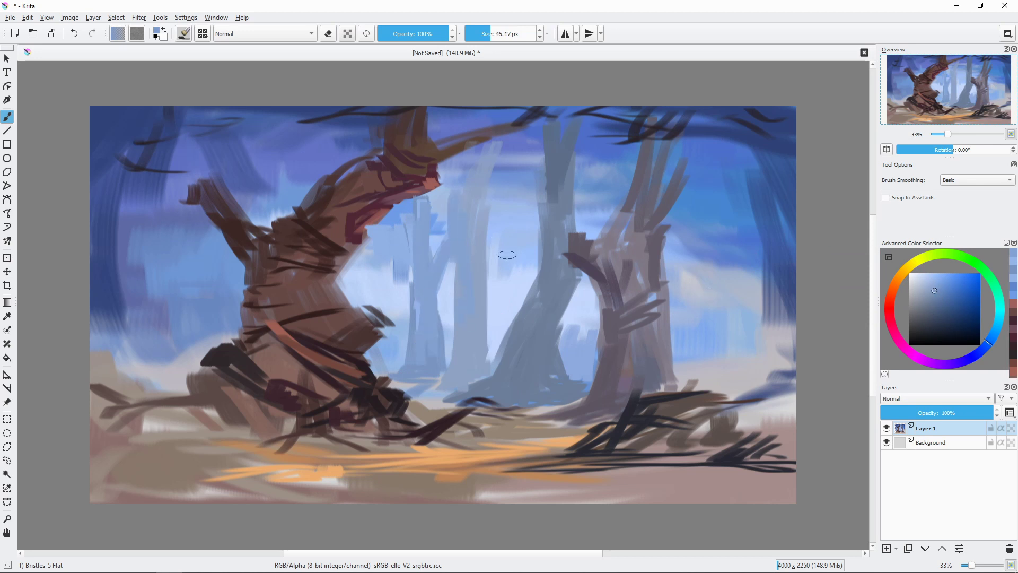
pyautogui.moveTo(456, 225); pyautogui.dragTo(465, 374)
pyautogui.moveTo(452, 291); pyautogui.dragTo(446, 339)
# Shade the middle trunk with darker grey-blue strokes.
pyautogui.moveTo(488, 286); pyautogui.dragTo(491, 347)
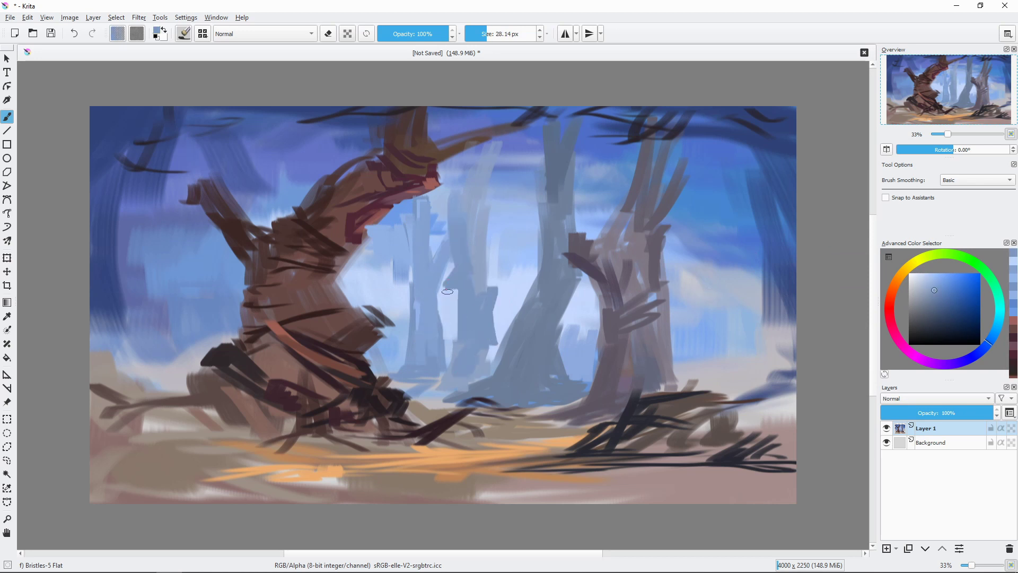
pyautogui.press(']')
pyautogui.moveTo(453, 265); pyautogui.dragTo(433, 297)
pyautogui.moveTo(504, 305); pyautogui.dragTo(490, 348)
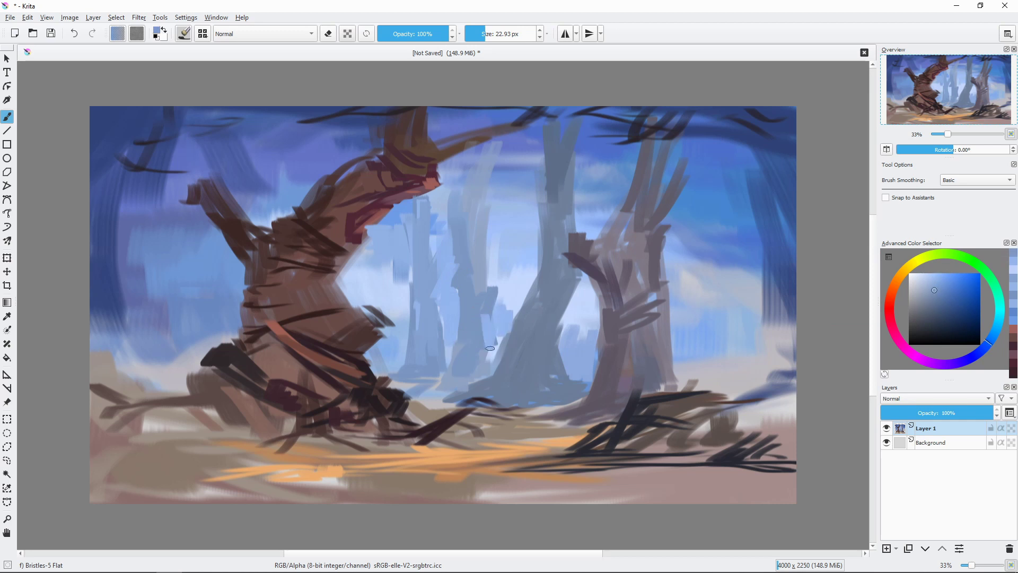
# Fill the gaps between trunks with lighter sky blue using a larger brush.
pyautogui.click(938, 282)
pyautogui.moveTo(440, 202); pyautogui.dragTo(440, 329)
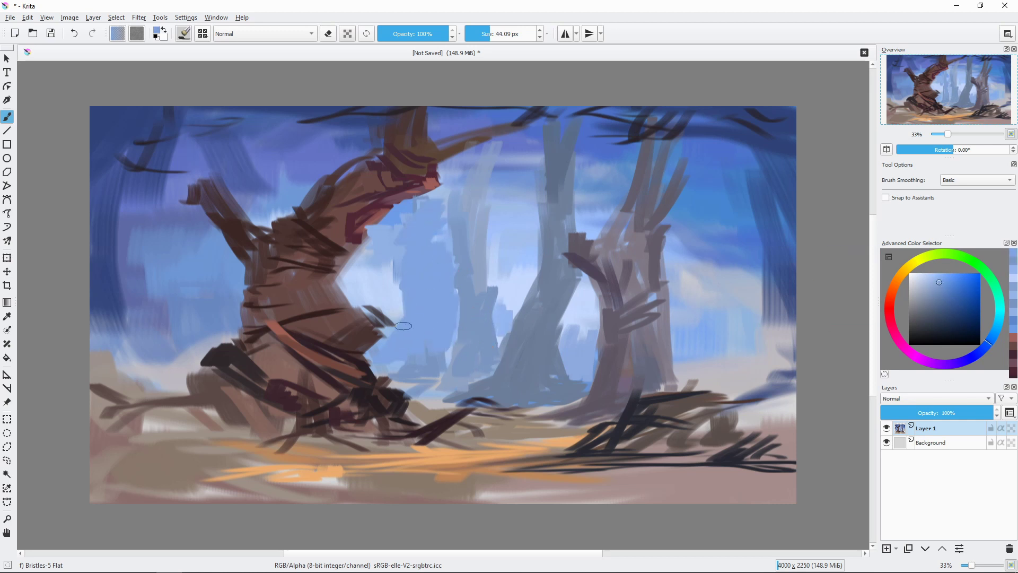
pyautogui.moveTo(398, 233); pyautogui.dragTo(395, 360)
pyautogui.moveTo(344, 239); pyautogui.dragTo(371, 318)
pyautogui.moveTo(509, 223); pyautogui.dragTo(517, 332)
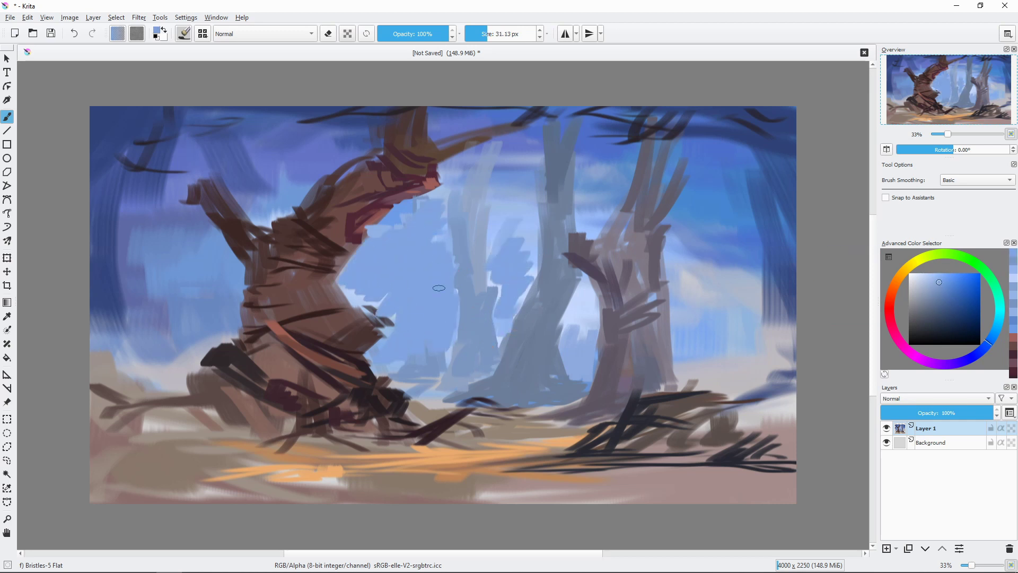
pyautogui.click(934, 276)
pyautogui.press(']')
pyautogui.press(']')
pyautogui.moveTo(504, 273); pyautogui.dragTo(498, 318)
pyautogui.moveTo(434, 281); pyautogui.dragTo(408, 343)
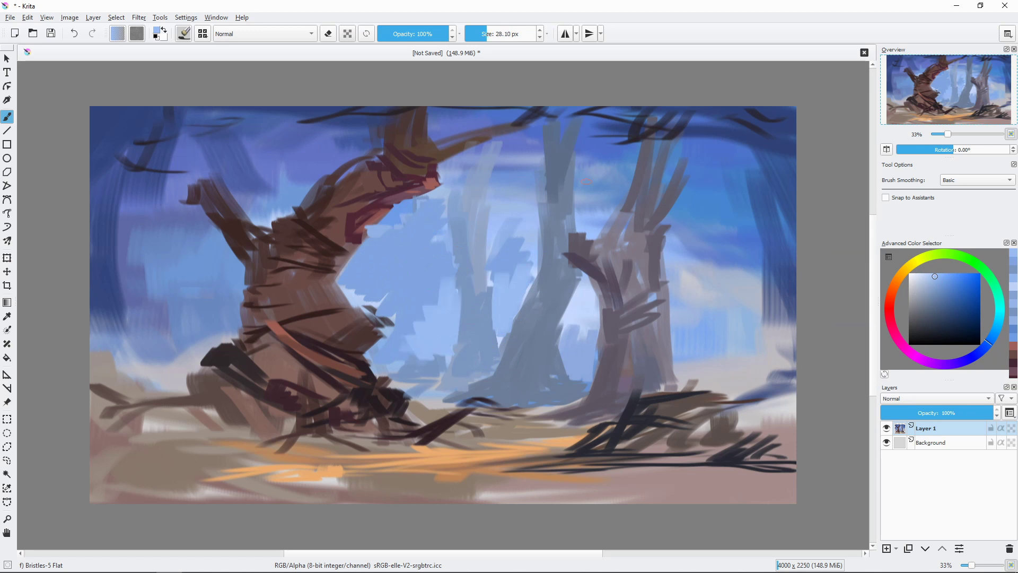
# Shade the middle trunk's base and paint grey-blue branches around it with a shrinking brush.
pyautogui.moveTo(466, 325); pyautogui.dragTo(491, 364)
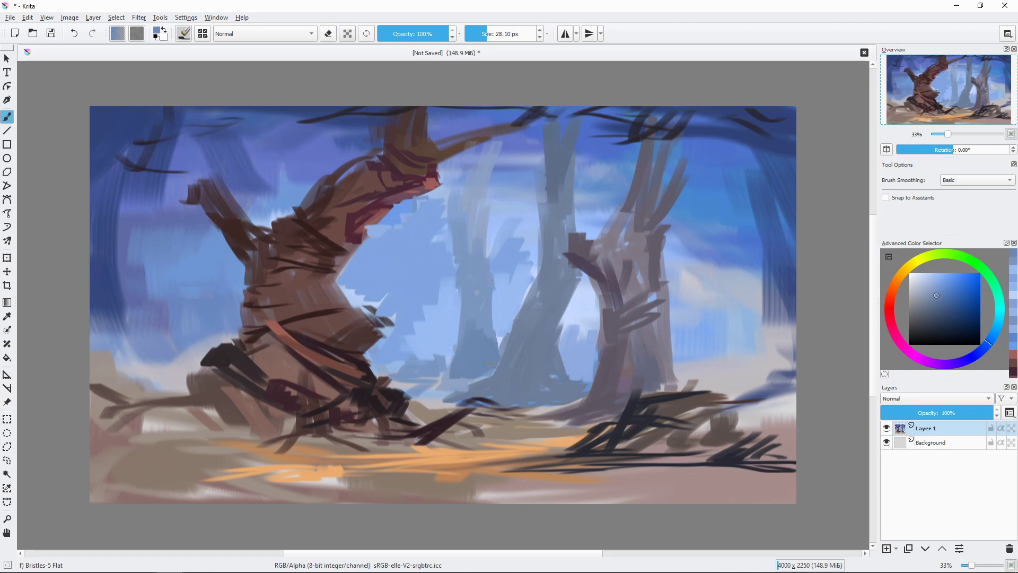
pyautogui.keyDown('ctrl'); pyautogui.click(490, 333); pyautogui.keyUp('ctrl')
pyautogui.moveTo(456, 250); pyautogui.dragTo(440, 305)
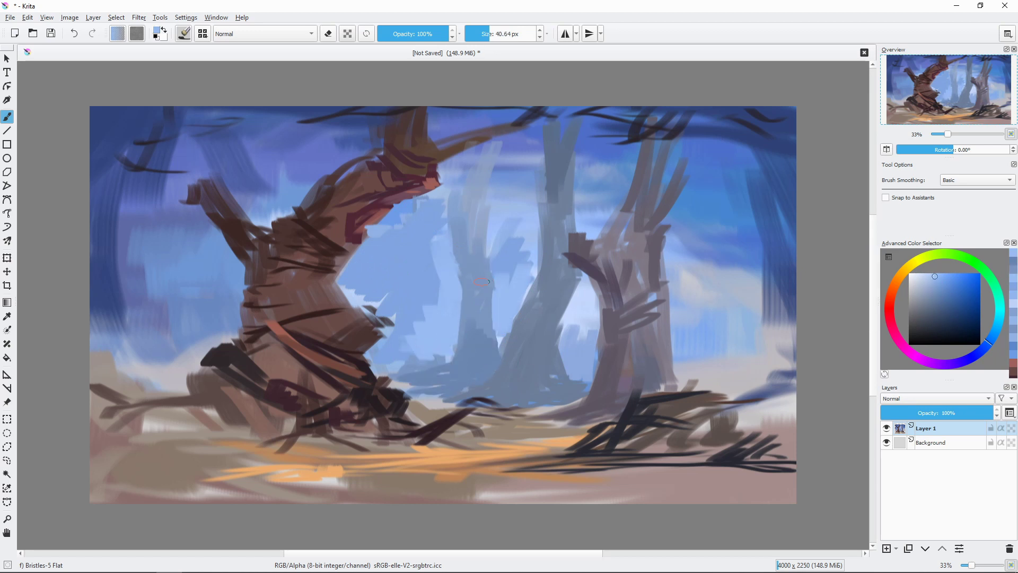
pyautogui.keyDown('ctrl'); pyautogui.click(501, 271); pyautogui.keyUp('ctrl')
pyautogui.moveTo(495, 289); pyautogui.dragTo(533, 233)
pyautogui.press('[')
pyautogui.moveTo(477, 265)
pyautogui.mouseDown()
pyautogui.moveTo(517, 233)
pyautogui.moveTo(487, 267)
pyautogui.mouseUp()
pyautogui.press('[')
pyautogui.press('[')
pyautogui.keyDown('ctrl'); pyautogui.click(487, 270); pyautogui.keyUp('ctrl')
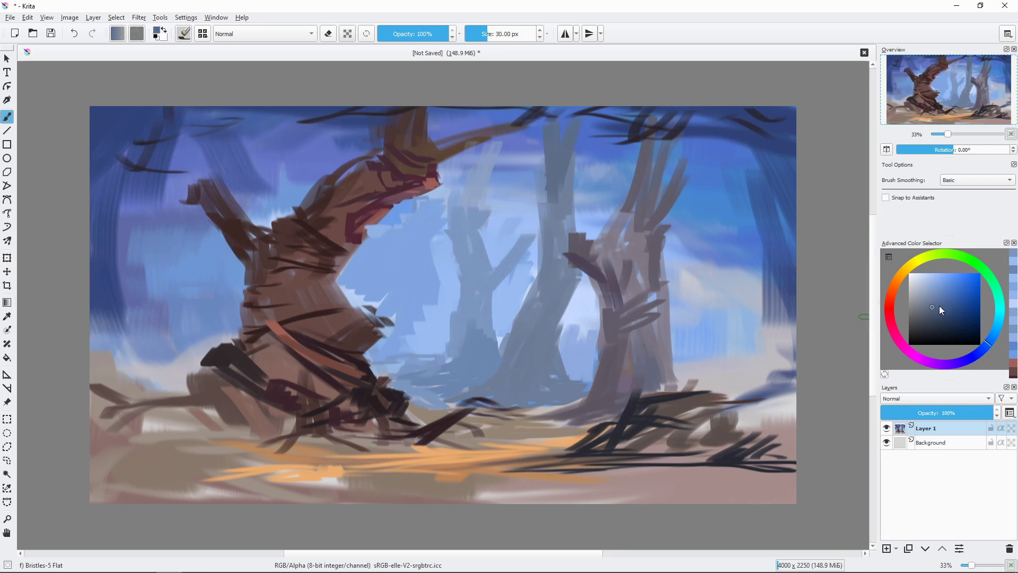
# Darken the middle trunk with grey-blue and add sampled blue strokes across the left trunk.
pyautogui.moveTo(530, 334); pyautogui.dragTo(490, 395)
pyautogui.moveTo(557, 286)
pyautogui.mouseDown()
pyautogui.moveTo(448, 406)
pyautogui.moveTo(546, 379)
pyautogui.mouseUp()
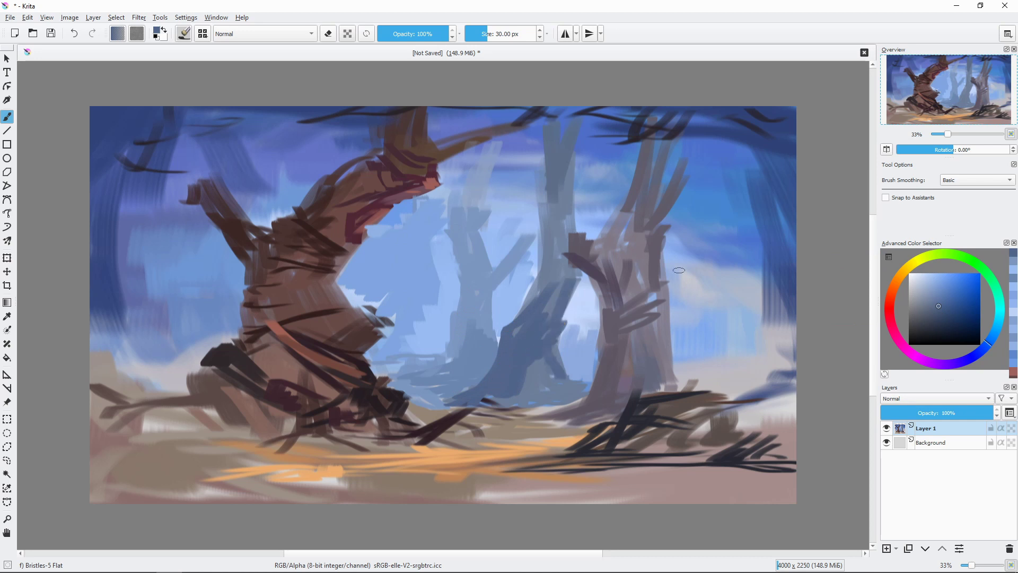
pyautogui.keyDown('ctrl'); pyautogui.click(249, 279); pyautogui.keyUp('ctrl')
pyautogui.press(']')
pyautogui.press(']')
pyautogui.press(']')
pyautogui.moveTo(249, 308)
pyautogui.mouseDown()
pyautogui.moveTo(262, 268)
pyautogui.moveTo(318, 262)
pyautogui.mouseUp()
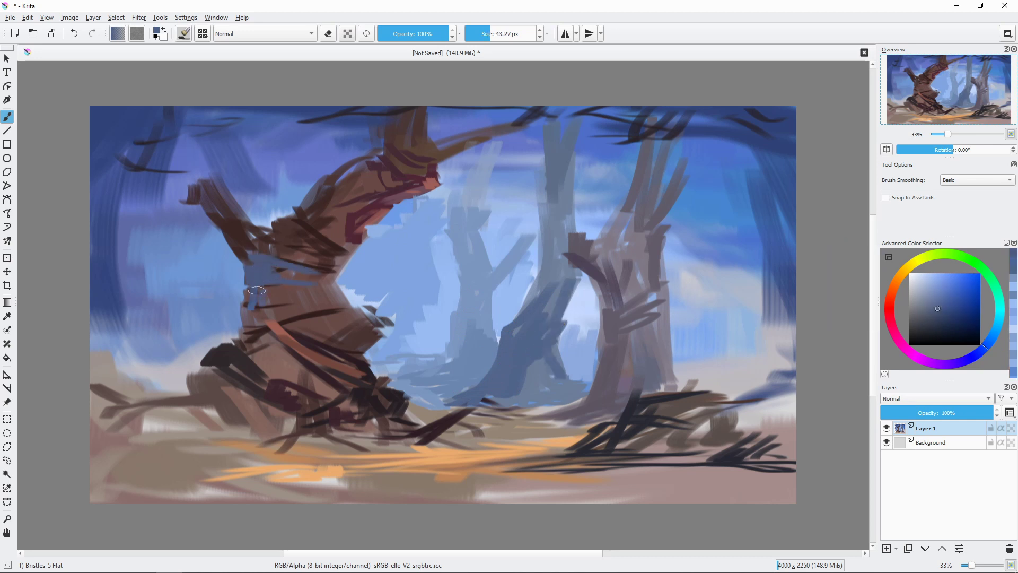
pyautogui.press('[')
pyautogui.press('[')
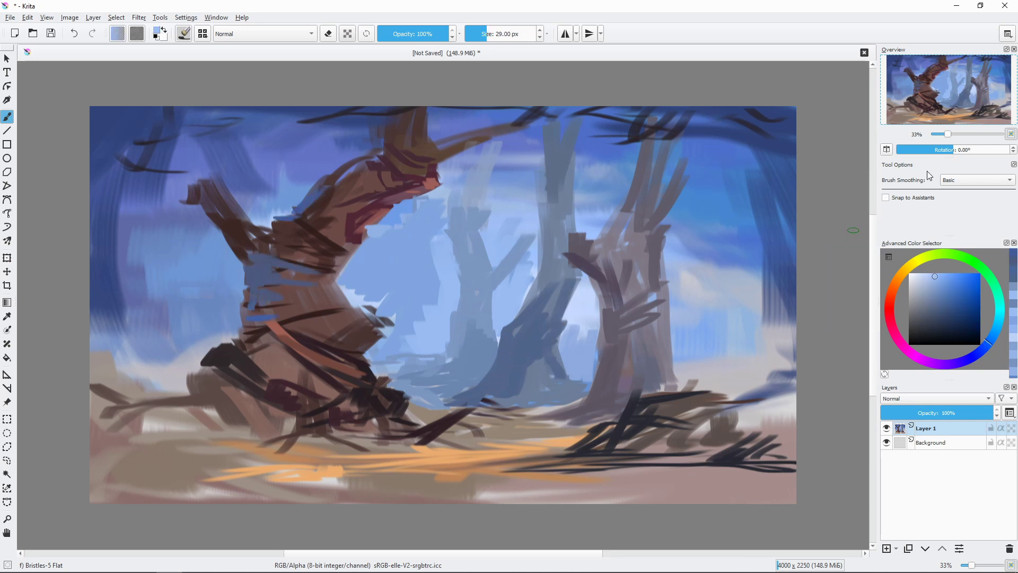
# Add a light peach glow and pale blue-lavender strokes around the middle and right trunks.
pyautogui.click(893, 284)
pyautogui.click(924, 282)
pyautogui.press('[')
pyautogui.moveTo(495, 321); pyautogui.dragTo(522, 278)
pyautogui.keyDown('ctrl'); pyautogui.click(524, 271); pyautogui.keyUp('ctrl')
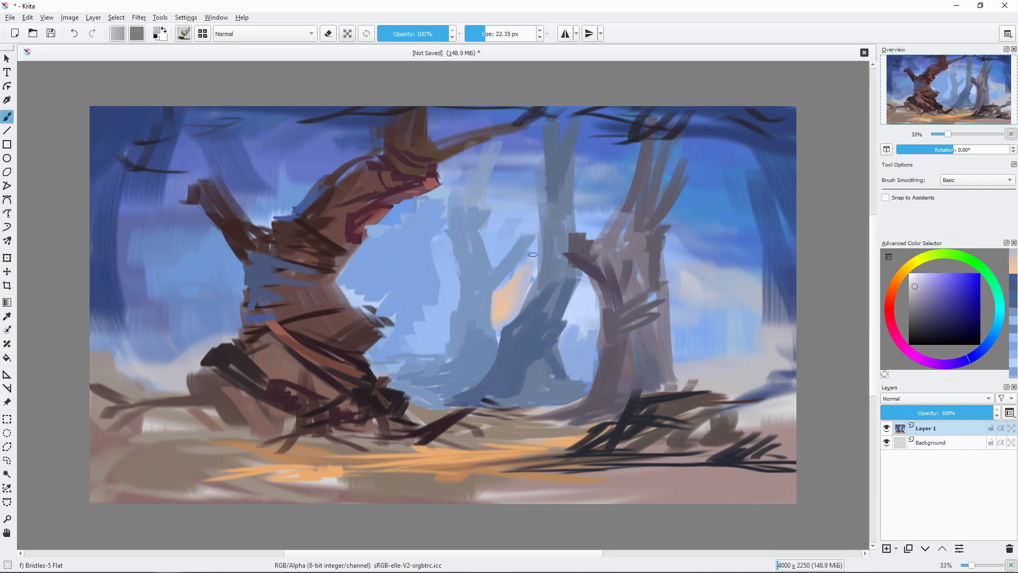
pyautogui.press(']')
pyautogui.press(']')
pyautogui.press(']')
pyautogui.moveTo(422, 336); pyautogui.dragTo(419, 228)
pyautogui.moveTo(578, 302); pyautogui.dragTo(598, 376)
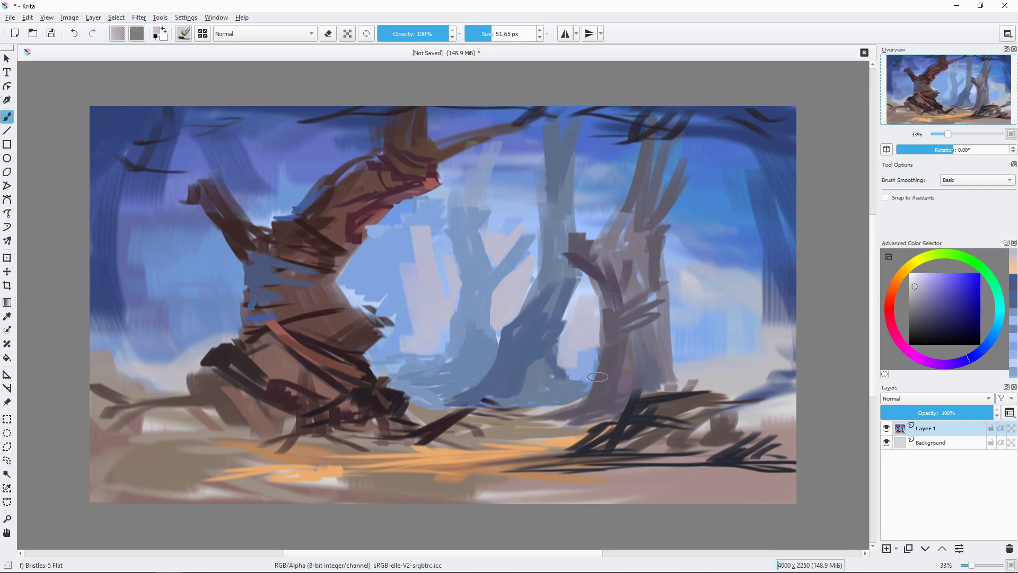
# Paint a dark purple-grey diagonal branch across the right trunk with a bluish stroke below.
pyautogui.keyDown('ctrl'); pyautogui.click(593, 275); pyautogui.keyUp('ctrl')
pyautogui.moveTo(507, 188); pyautogui.dragTo(583, 252)
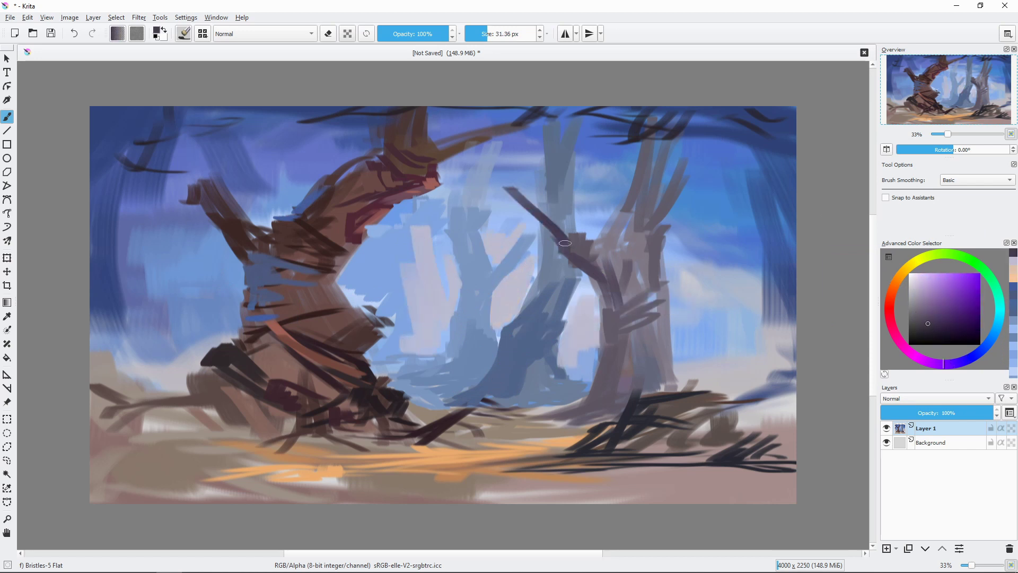
pyautogui.keyDown('ctrl'); pyautogui.click(583, 252); pyautogui.keyUp('ctrl')
pyautogui.moveTo(612, 303); pyautogui.dragTo(602, 275)
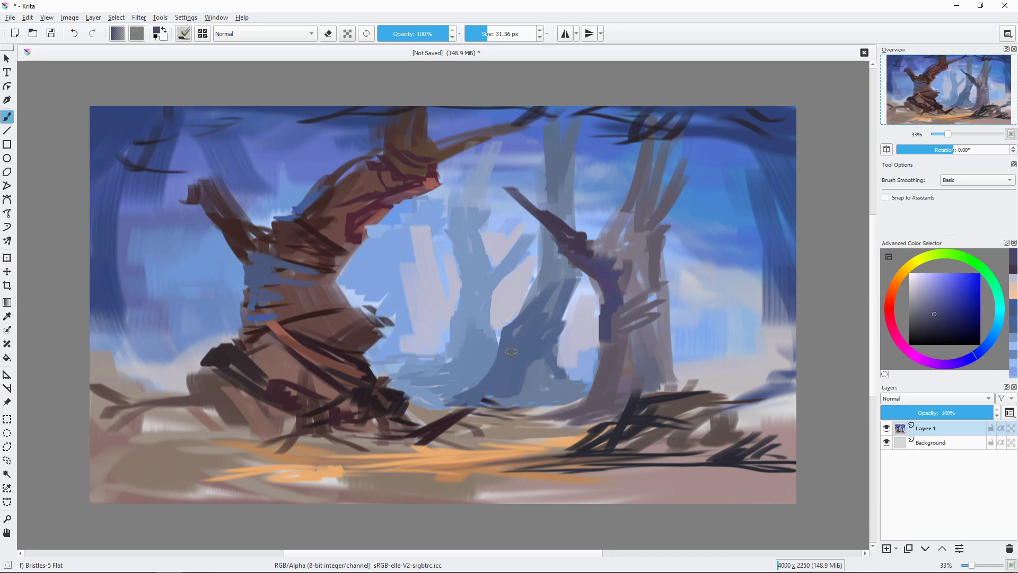
pyautogui.keyDown('ctrl'); pyautogui.click(674, 392); pyautogui.keyUp('ctrl')
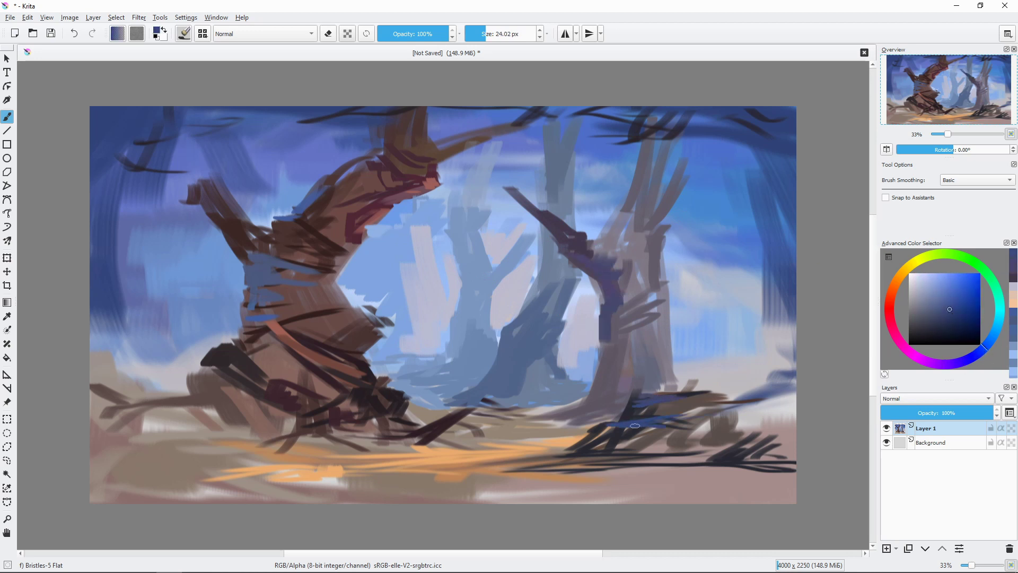
# Paint a light blue touch and a wide dark root from the right tree toward the edge.
pyautogui.keyDown('ctrl'); pyautogui.click(684, 425); pyautogui.keyUp('ctrl')
pyautogui.moveTo(684, 424)
pyautogui.mouseDown()
pyautogui.moveTo(598, 439)
pyautogui.moveTo(697, 427)
pyautogui.mouseUp()
pyautogui.keyDown('ctrl'); pyautogui.click(707, 410); pyautogui.keyUp('ctrl')
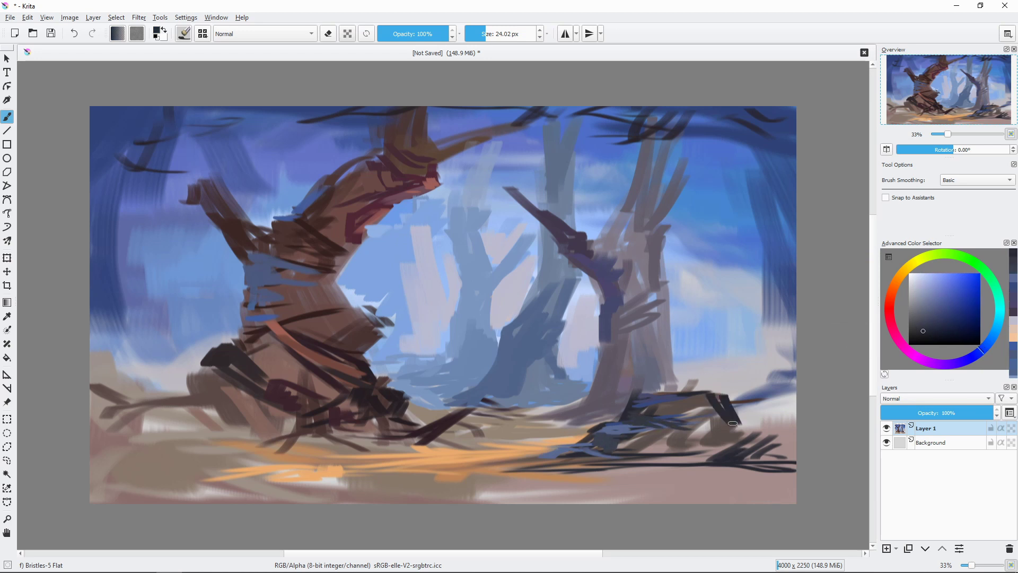
pyautogui.moveTo(710, 394); pyautogui.dragTo(795, 438)
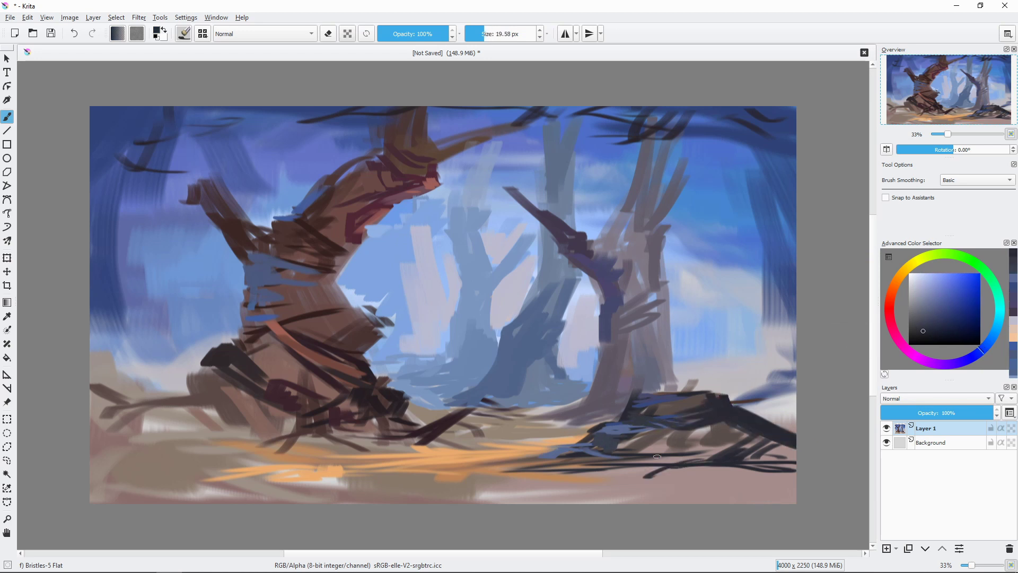
# Lay orange-brown ground strokes along the bottom right.
pyautogui.keyDown('ctrl'); pyautogui.click(769, 477); pyautogui.keyUp('ctrl')
pyautogui.moveTo(657, 477)
pyautogui.mouseDown()
pyautogui.moveTo(796, 471)
pyautogui.moveTo(795, 456)
pyautogui.mouseUp()
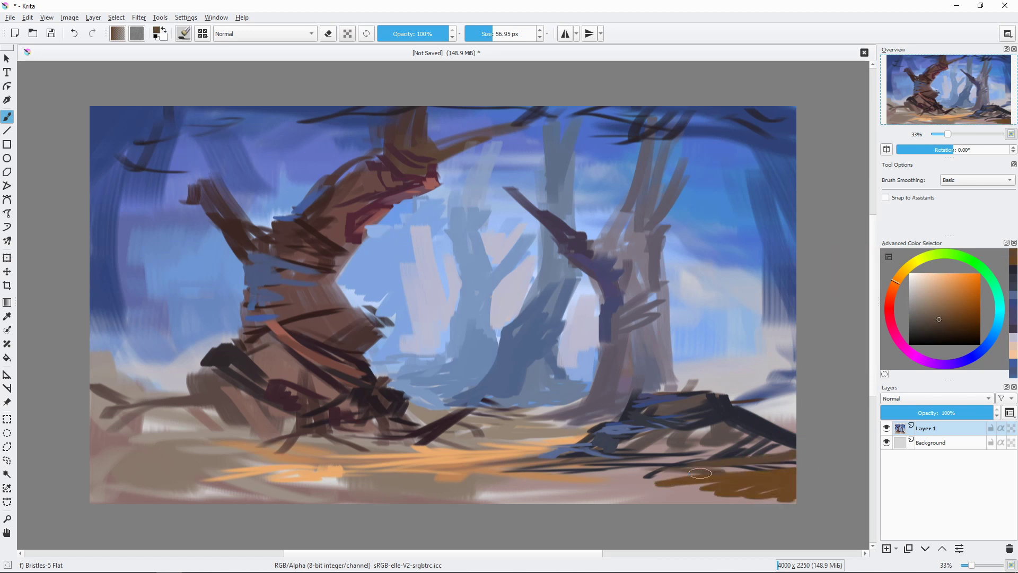
pyautogui.moveTo(546, 488); pyautogui.dragTo(796, 499)
pyautogui.press('[')
pyautogui.press('[')
pyautogui.press('[')
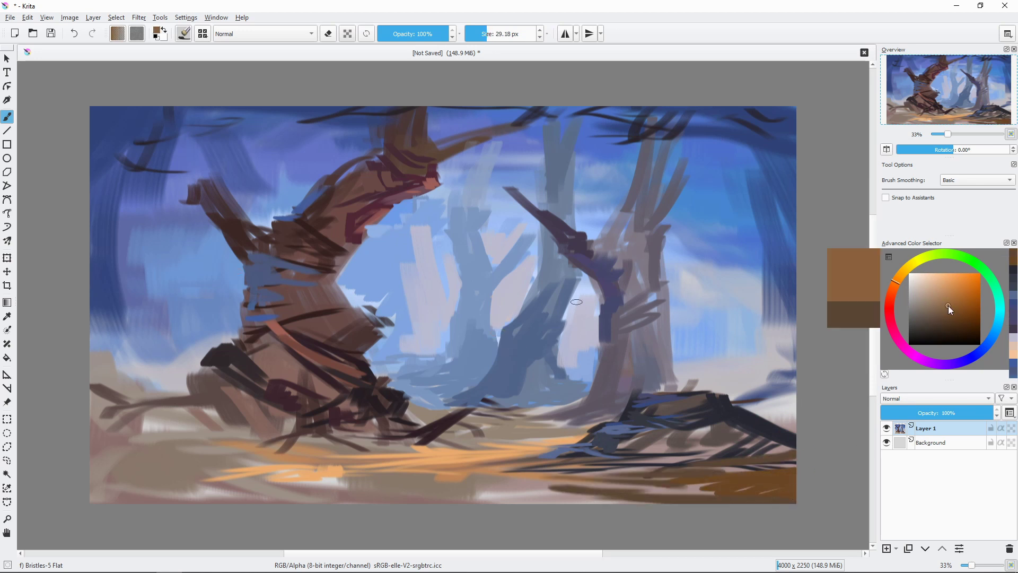
# Paint a reddish orange-brown knot on the big trunk using sampled colours.
pyautogui.click(892, 322)
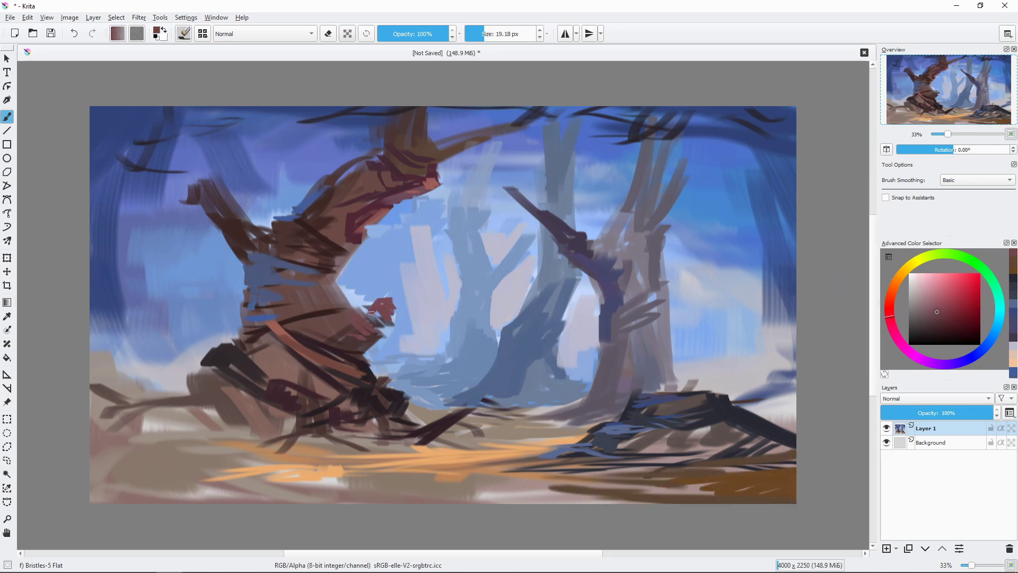
pyautogui.keyDown('ctrl'); pyautogui.click(389, 321); pyautogui.keyUp('ctrl')
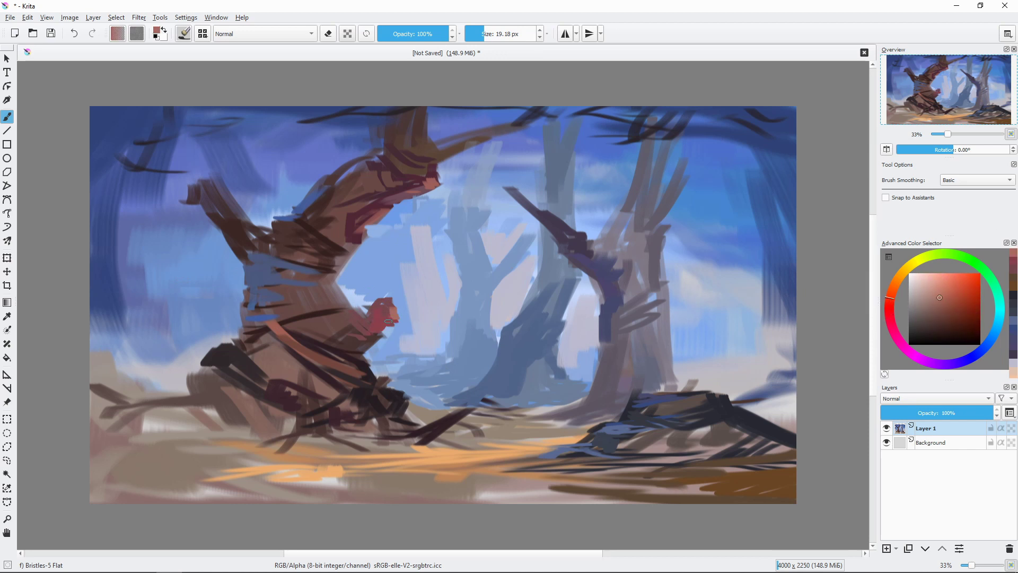
pyautogui.keyDown('ctrl'); pyautogui.click(403, 432); pyautogui.keyUp('ctrl')
pyautogui.moveTo(371, 418); pyautogui.dragTo(418, 439)
pyautogui.press(']')
pyautogui.press(']')
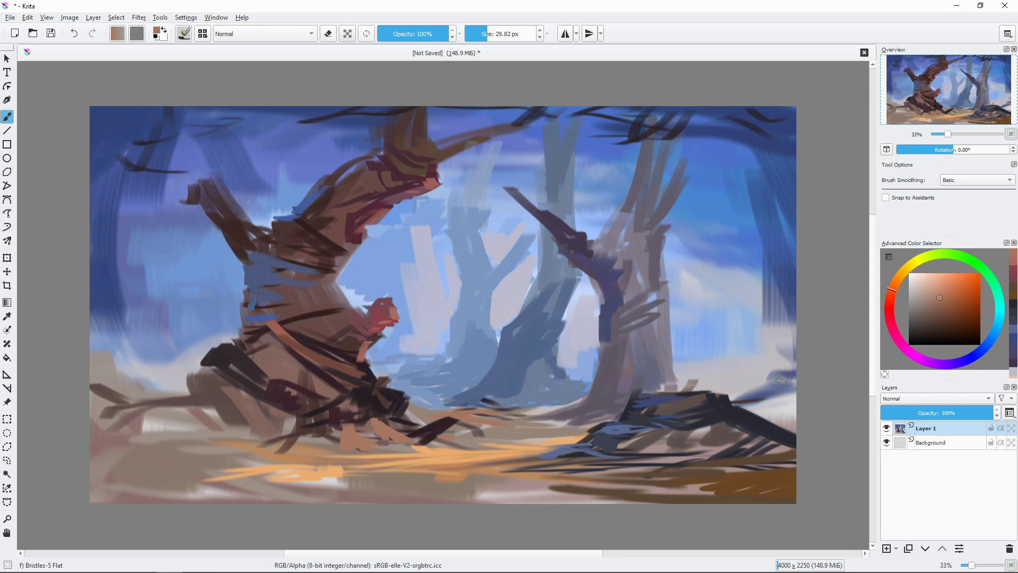
# Add dark brown strokes near the right edge and a blue-grey trunk at the far right.
pyautogui.click(943, 309)
pyautogui.moveTo(771, 421); pyautogui.dragTo(798, 383)
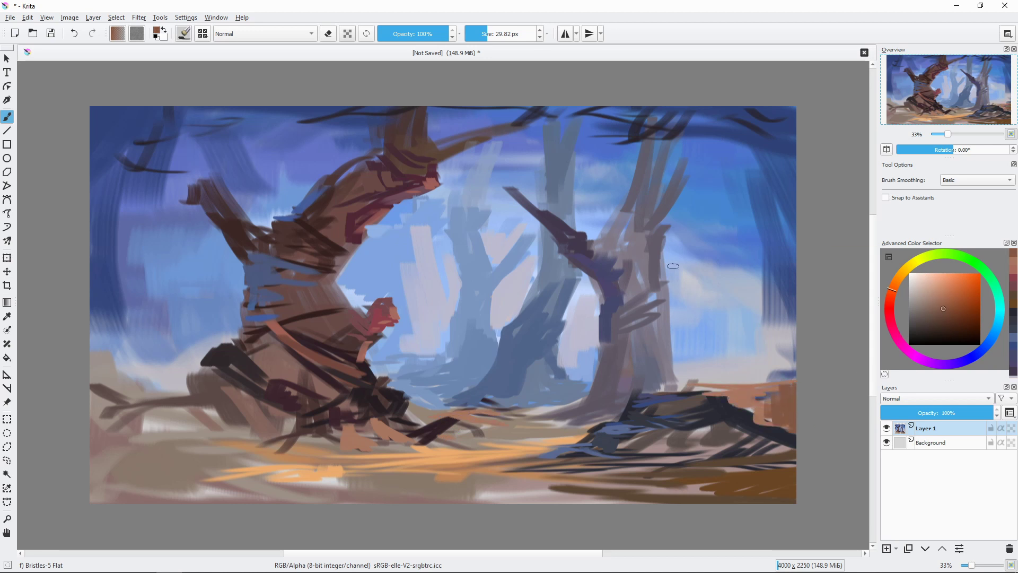
pyautogui.keyDown('ctrl'); pyautogui.click(664, 376); pyautogui.keyUp('ctrl')
pyautogui.moveTo(726, 377); pyautogui.dragTo(795, 371)
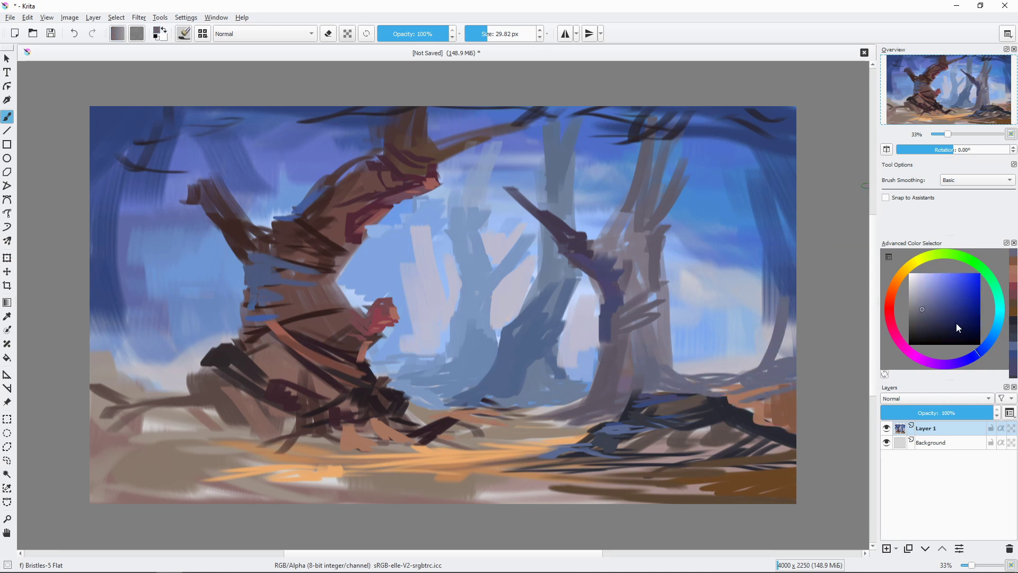
# Extend and thicken the dark blue trunk along the right edge.
pyautogui.click(930, 321)
pyautogui.moveTo(779, 249); pyautogui.dragTo(755, 409)
pyautogui.moveTo(779, 328); pyautogui.dragTo(765, 422)
pyautogui.press('[')
pyautogui.press('[')
pyautogui.keyDown('ctrl'); pyautogui.click(711, 392); pyautogui.keyUp('ctrl')
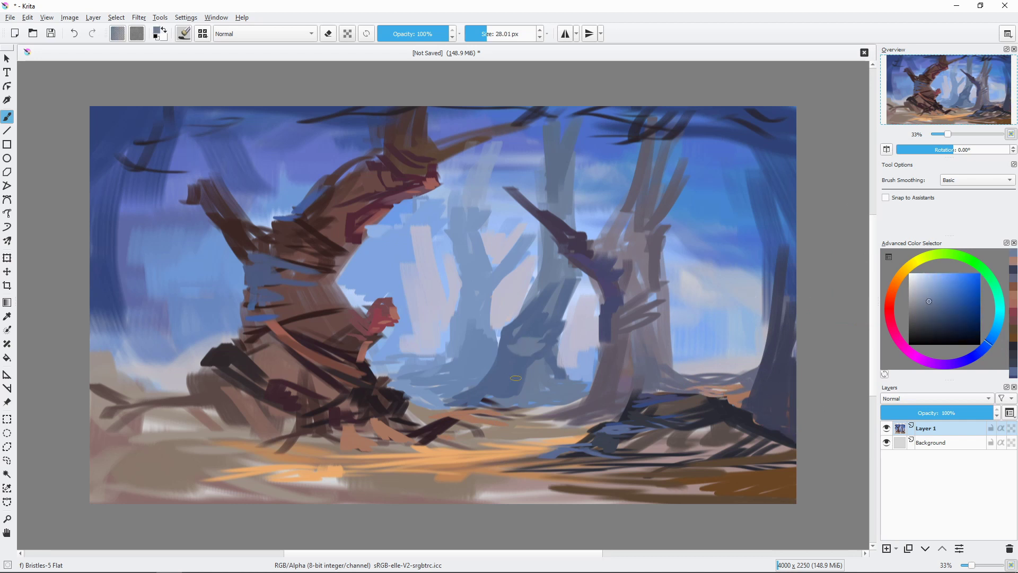
# Paint light orange strokes across the ground using sampled orange-browns.
pyautogui.keyDown('ctrl'); pyautogui.click(776, 461); pyautogui.keyUp('ctrl')
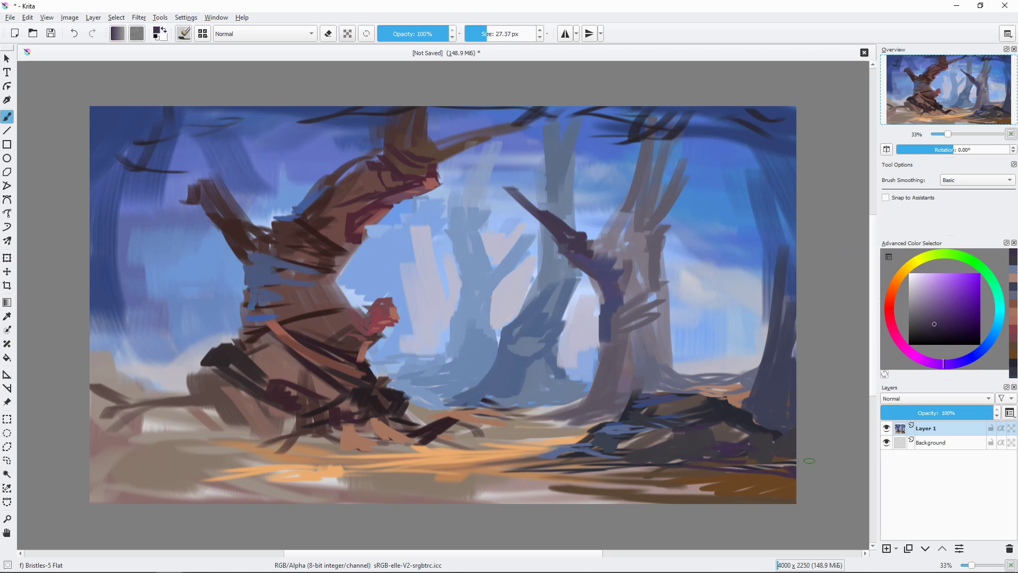
pyautogui.click(895, 292)
pyautogui.click(952, 300)
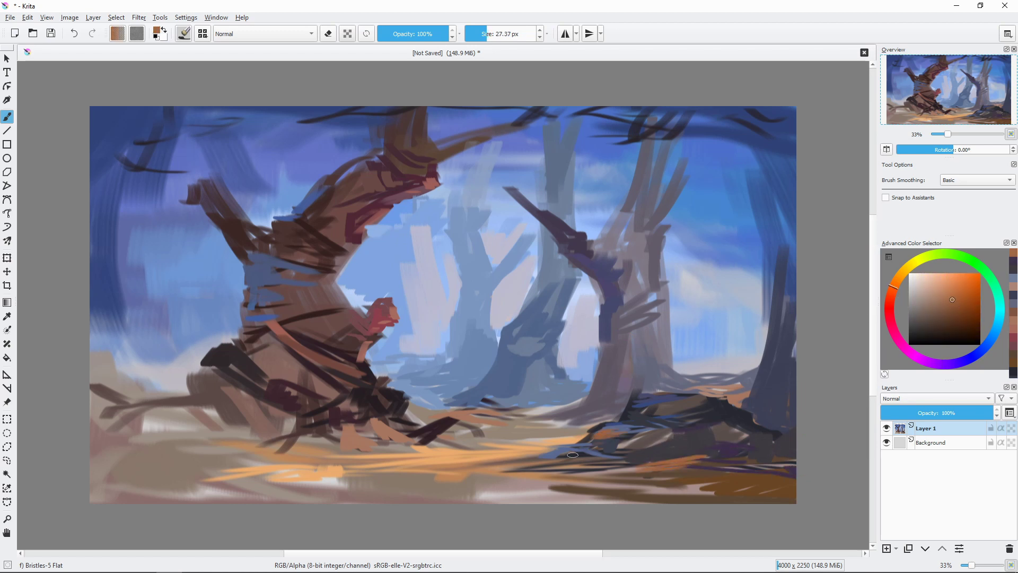
pyautogui.keyDown('ctrl'); pyautogui.click(713, 466); pyautogui.keyUp('ctrl')
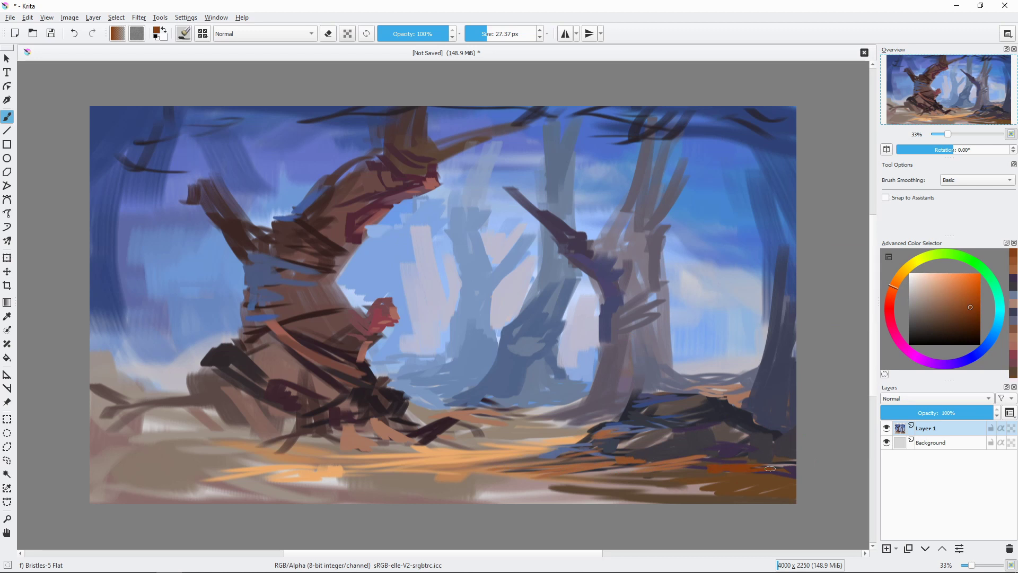
pyautogui.keyDown('ctrl'); pyautogui.click(448, 447); pyautogui.keyUp('ctrl')
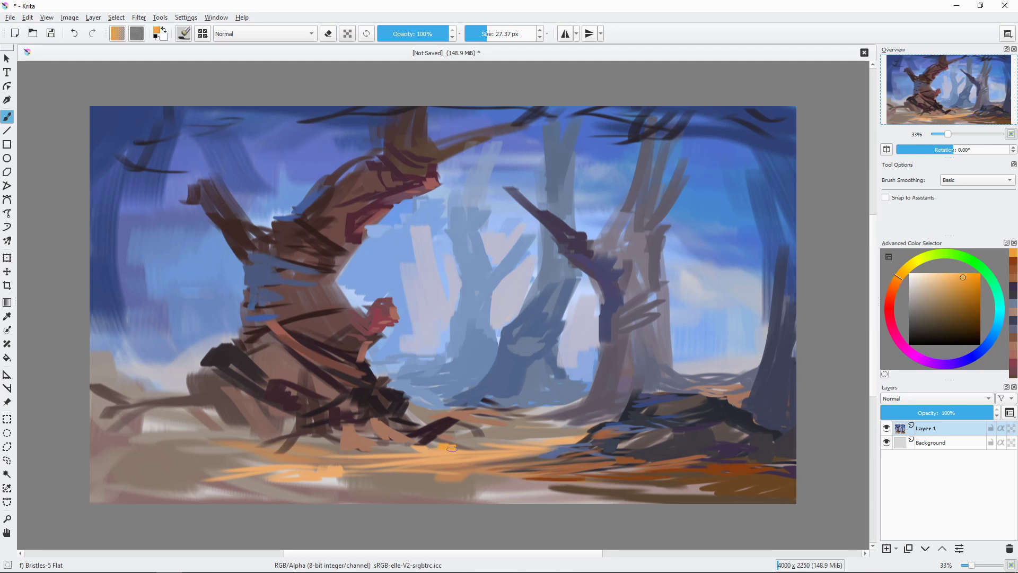
pyautogui.moveTo(506, 459); pyautogui.dragTo(479, 460)
pyautogui.moveTo(387, 458); pyautogui.dragTo(269, 457)
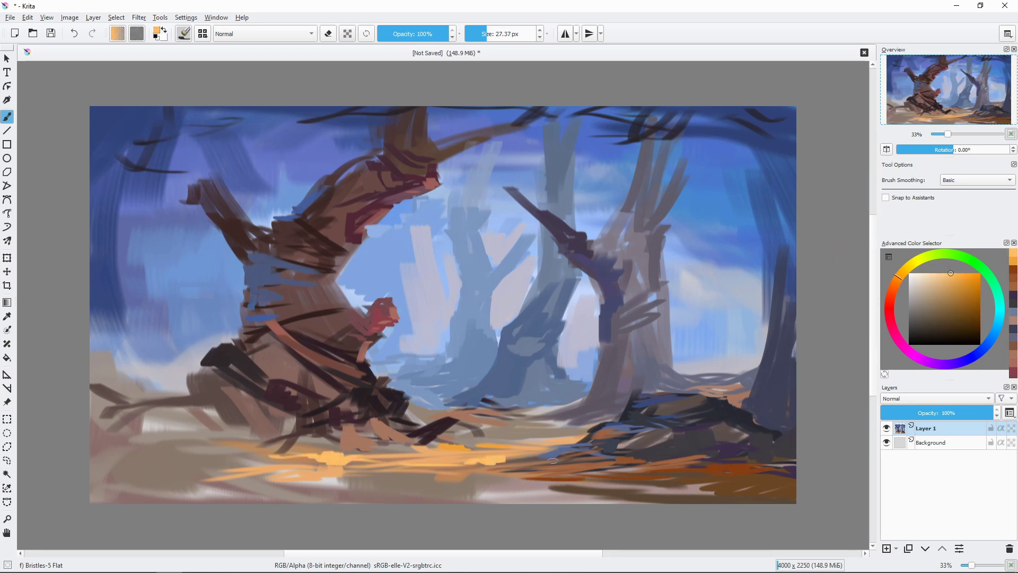
# Shift the hue to purple and lay purple shadow strokes along the bottom.
pyautogui.click(952, 300)
pyautogui.moveTo(899, 280); pyautogui.dragTo(935, 363)
pyautogui.click(925, 308)
pyautogui.moveTo(536, 472)
pyautogui.mouseDown()
pyautogui.moveTo(467, 482)
pyautogui.moveTo(723, 492)
pyautogui.mouseUp()
pyautogui.moveTo(344, 483); pyautogui.dragTo(200, 475)
pyautogui.keyDown('ctrl'); pyautogui.click(281, 480); pyautogui.keyUp('ctrl')
pyautogui.moveTo(115, 471); pyautogui.dragTo(371, 480)
pyautogui.press('[')
pyautogui.press('[')
pyautogui.moveTo(609, 495); pyautogui.dragTo(389, 483)
pyautogui.click(1012, 278)
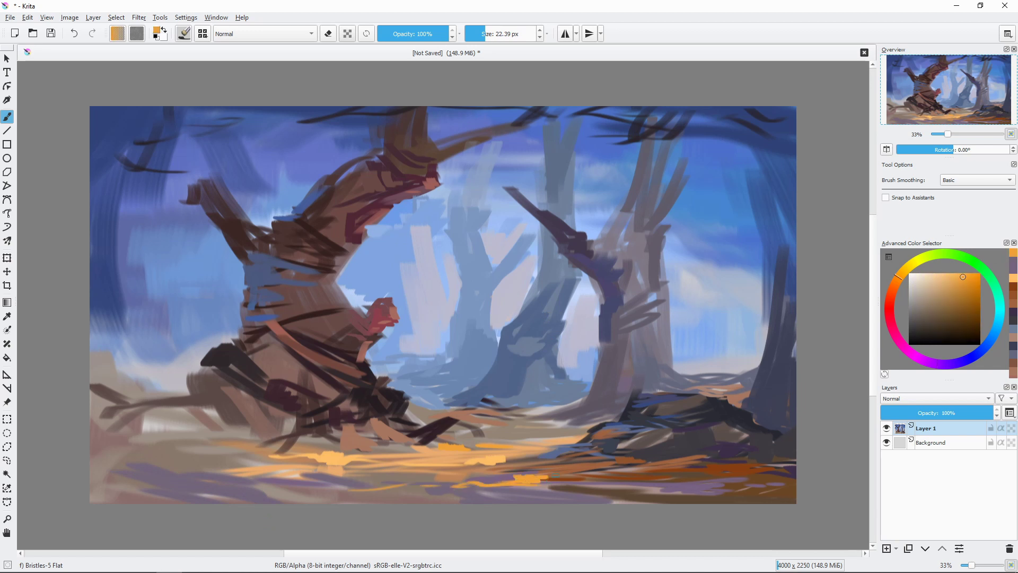
pyautogui.keyDown('ctrl'); pyautogui.click(427, 164); pyautogui.keyUp('ctrl')
# Paint dark maroon branches off the big tree's upper left.
pyautogui.press(']')
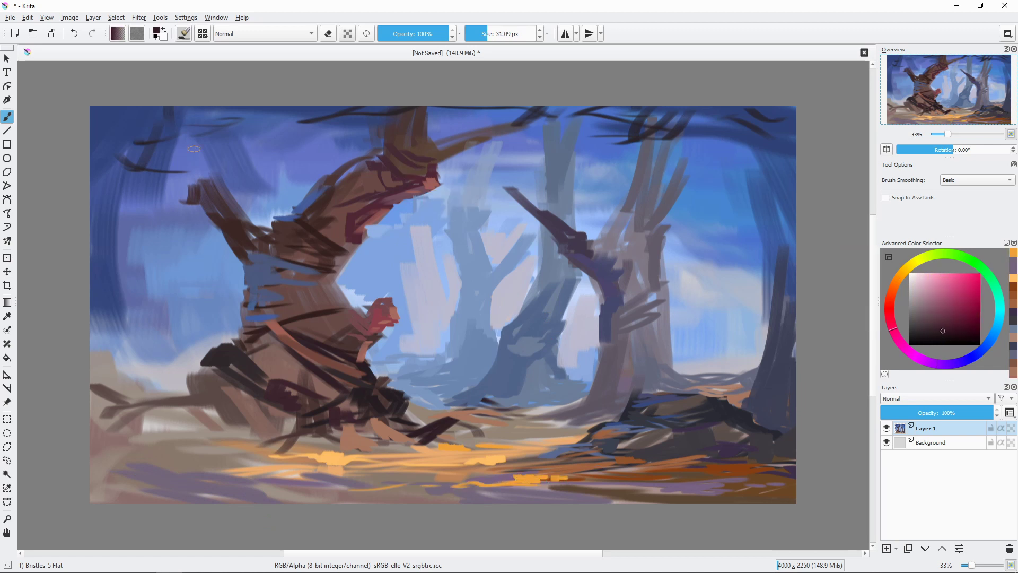
pyautogui.moveTo(220, 112); pyautogui.dragTo(208, 185)
pyautogui.press('[')
pyautogui.moveTo(272, 232)
pyautogui.mouseDown()
pyautogui.moveTo(243, 245)
pyautogui.moveTo(297, 260)
pyautogui.moveTo(315, 278)
pyautogui.mouseUp()
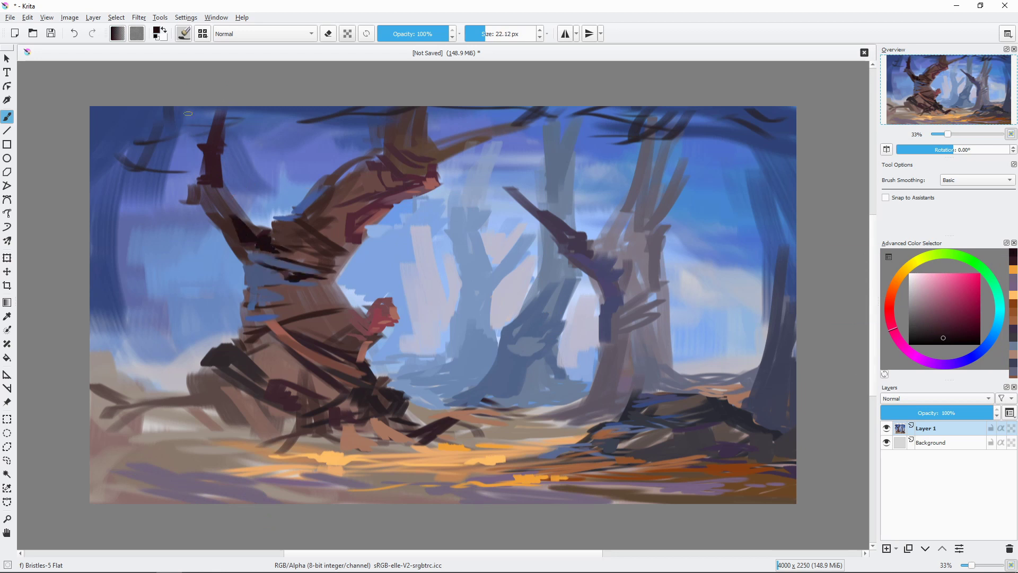
pyautogui.moveTo(188, 113)
pyautogui.mouseDown()
pyautogui.moveTo(202, 183)
pyautogui.moveTo(191, 202)
pyautogui.moveTo(125, 151)
pyautogui.mouseUp()
pyautogui.keyDown('ctrl'); pyautogui.click(192, 184); pyautogui.keyUp('ctrl')
pyautogui.keyDown('ctrl'); pyautogui.click(191, 183); pyautogui.keyUp('ctrl')
pyautogui.moveTo(160, 175); pyautogui.dragTo(181, 194)
# Brush a tall blue background trunk at the far left in several blues.
pyautogui.keyDown('ctrl'); pyautogui.click(154, 224); pyautogui.keyUp('ctrl')
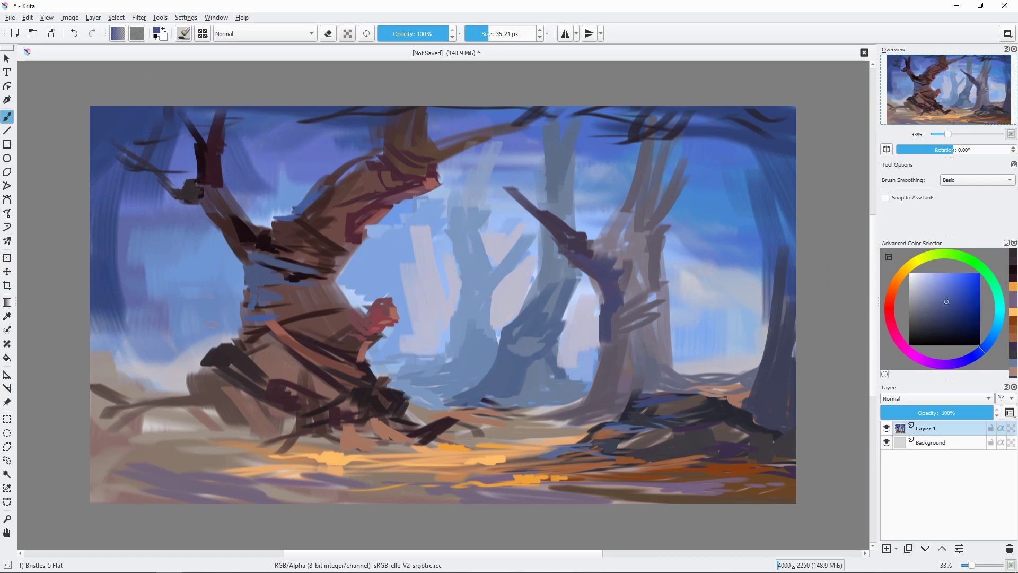
pyautogui.moveTo(201, 353)
pyautogui.mouseDown()
pyautogui.moveTo(183, 233)
pyautogui.moveTo(178, 371)
pyautogui.moveTo(200, 308)
pyautogui.mouseUp()
pyautogui.keyDown('ctrl'); pyautogui.click(200, 308); pyautogui.keyUp('ctrl')
pyautogui.press('[')
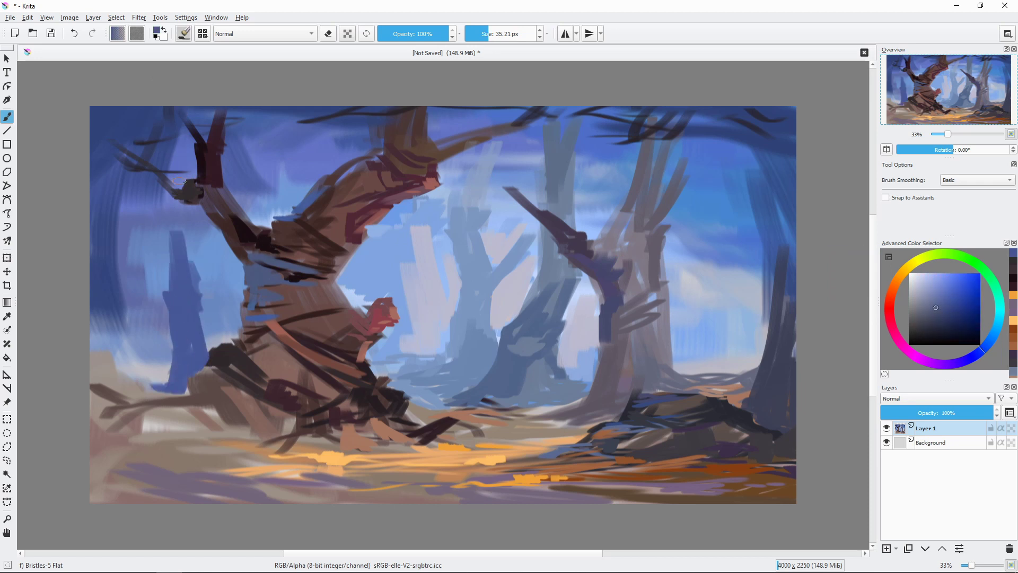
pyautogui.moveTo(180, 202); pyautogui.dragTo(153, 286)
pyautogui.moveTo(133, 231)
pyautogui.mouseDown()
pyautogui.moveTo(165, 286)
pyautogui.moveTo(155, 354)
pyautogui.moveTo(153, 255)
pyautogui.mouseUp()
pyautogui.keyDown('ctrl'); pyautogui.click(223, 335); pyautogui.keyUp('ctrl')
pyautogui.moveTo(218, 331); pyautogui.dragTo(213, 302)
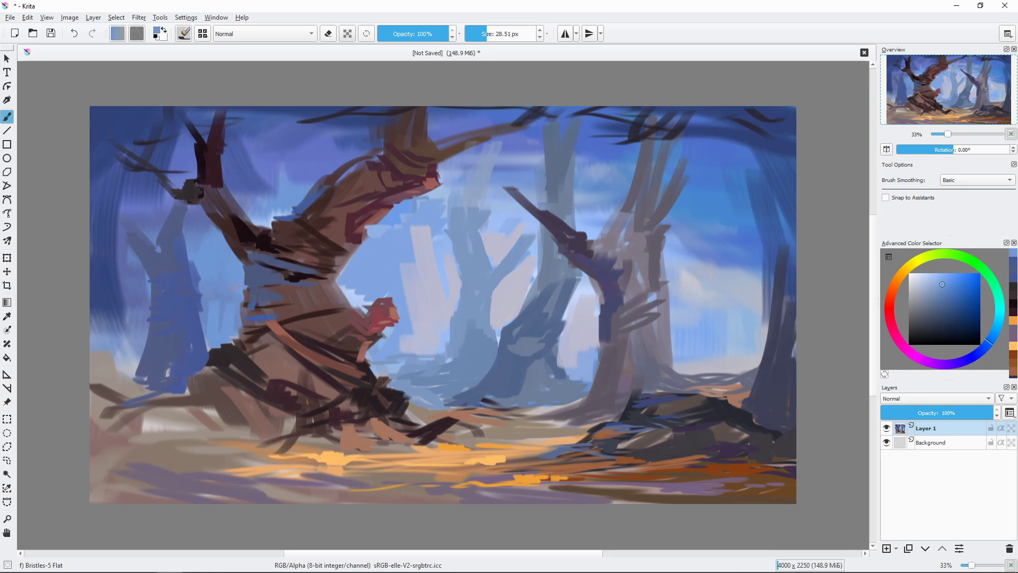
pyautogui.press('[')
# Add darker grey-blue strokes on the left trunk, lower left, and big tree's base.
pyautogui.keyDown('ctrl'); pyautogui.click(540, 243); pyautogui.keyUp('ctrl')
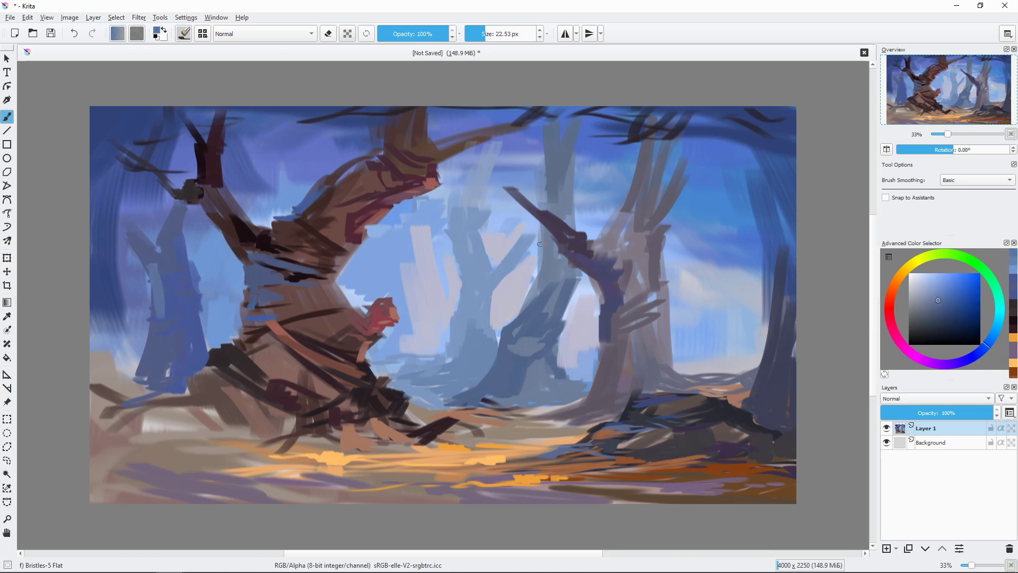
pyautogui.moveTo(156, 276); pyautogui.dragTo(155, 313)
pyautogui.moveTo(94, 348); pyautogui.dragTo(139, 375)
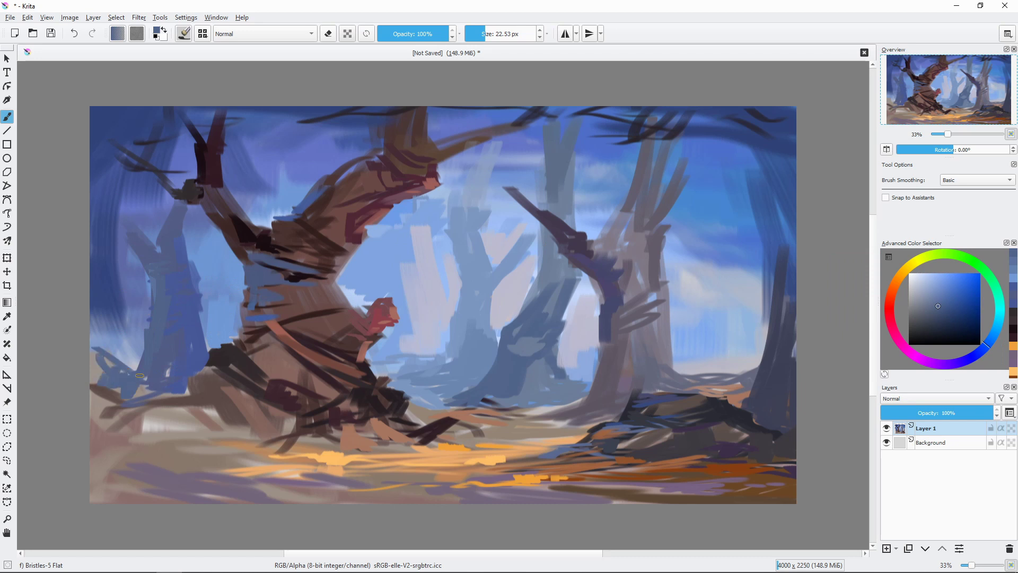
pyautogui.moveTo(180, 138); pyautogui.dragTo(185, 178)
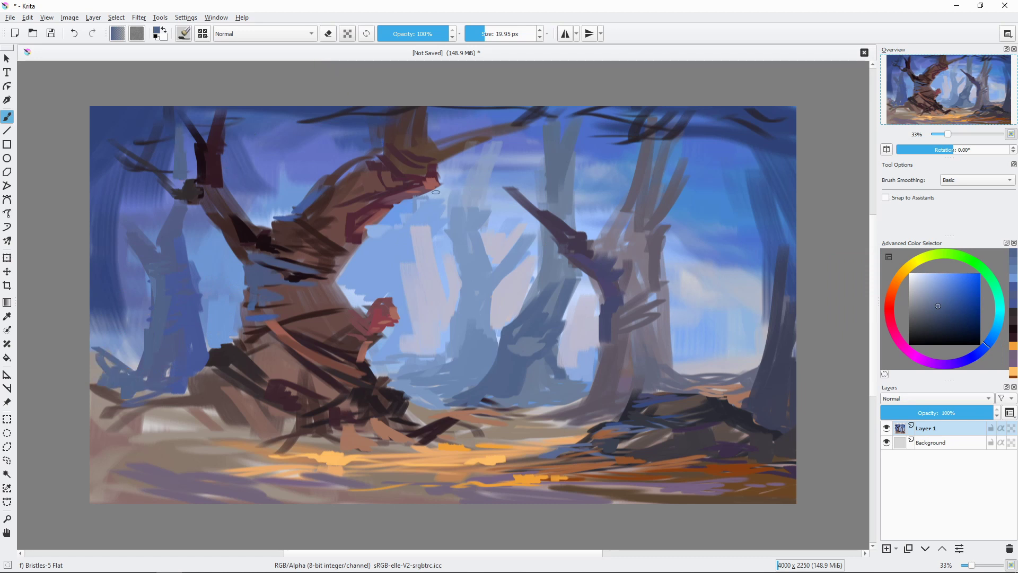
pyautogui.keyDown('ctrl'); pyautogui.click(258, 379); pyautogui.keyUp('ctrl')
pyautogui.moveTo(186, 381)
pyautogui.mouseDown()
pyautogui.moveTo(209, 367)
pyautogui.moveTo(188, 392)
pyautogui.moveTo(206, 408)
pyautogui.mouseUp()
pyautogui.keyDown('ctrl'); pyautogui.click(255, 357); pyautogui.keyUp('ctrl')
# Paint dark maroon and brown strokes on the big trunk.
pyautogui.press('[')
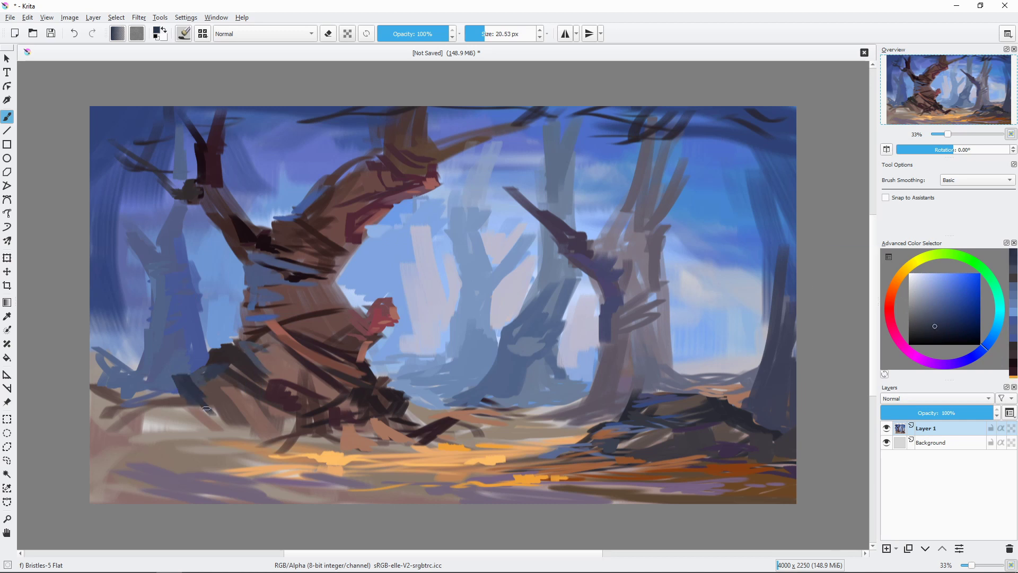
pyautogui.keyDown('ctrl'); pyautogui.click(431, 385); pyautogui.keyUp('ctrl')
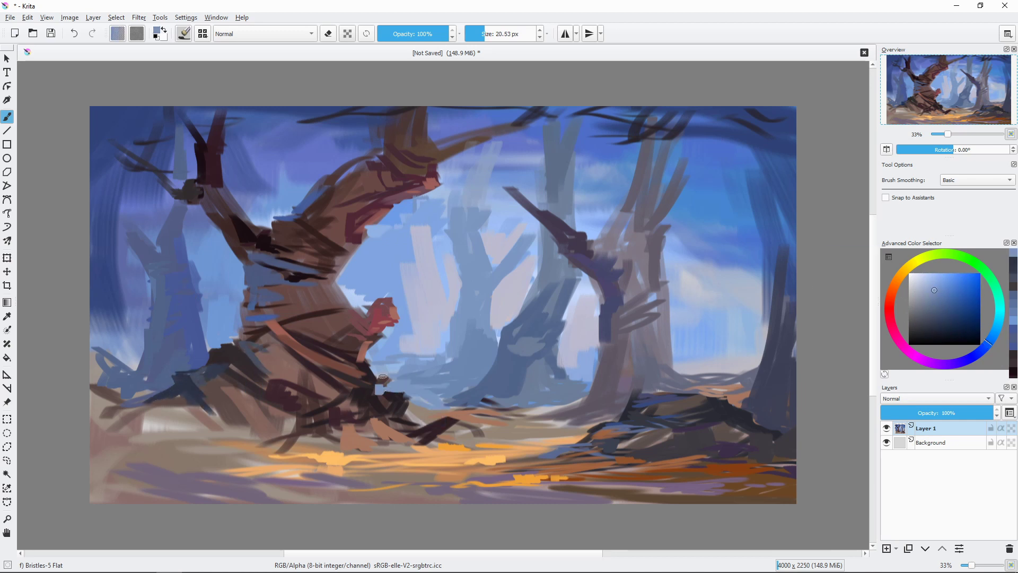
pyautogui.keyDown('ctrl'); pyautogui.click(366, 371); pyautogui.keyUp('ctrl')
pyautogui.moveTo(412, 339); pyautogui.dragTo(383, 380)
pyautogui.press(']')
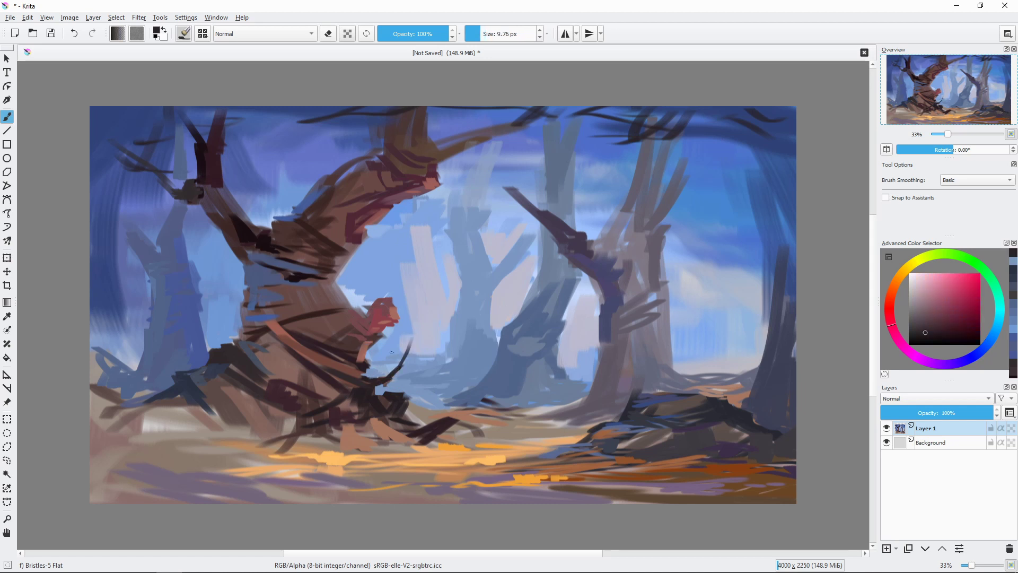
pyautogui.press(']')
pyautogui.click(931, 335)
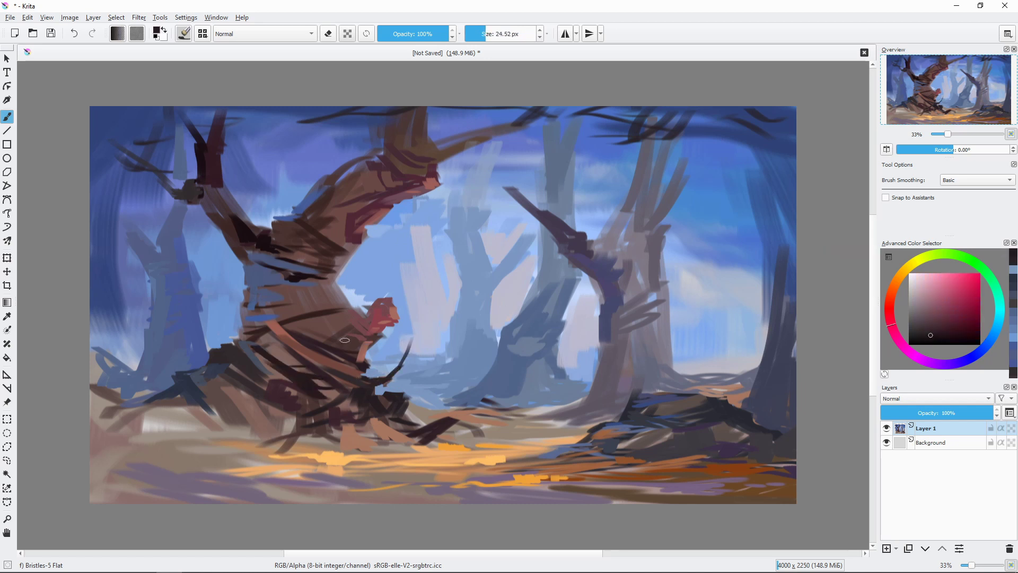
pyautogui.keyDown('ctrl'); pyautogui.click(353, 413); pyautogui.keyUp('ctrl')
pyautogui.moveTo(325, 386)
pyautogui.mouseDown()
pyautogui.moveTo(289, 369)
pyautogui.moveTo(311, 383)
pyautogui.mouseUp()
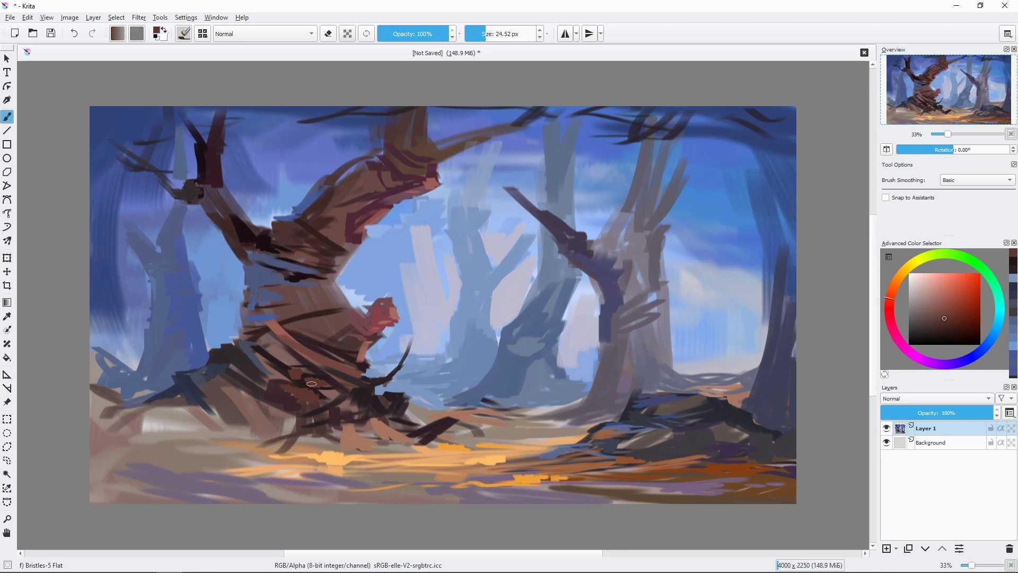
# Darken the big trunk's base and the adjacent ground with dark strokes.
pyautogui.moveTo(368, 398)
pyautogui.mouseDown()
pyautogui.moveTo(326, 424)
pyautogui.moveTo(162, 464)
pyautogui.mouseUp()
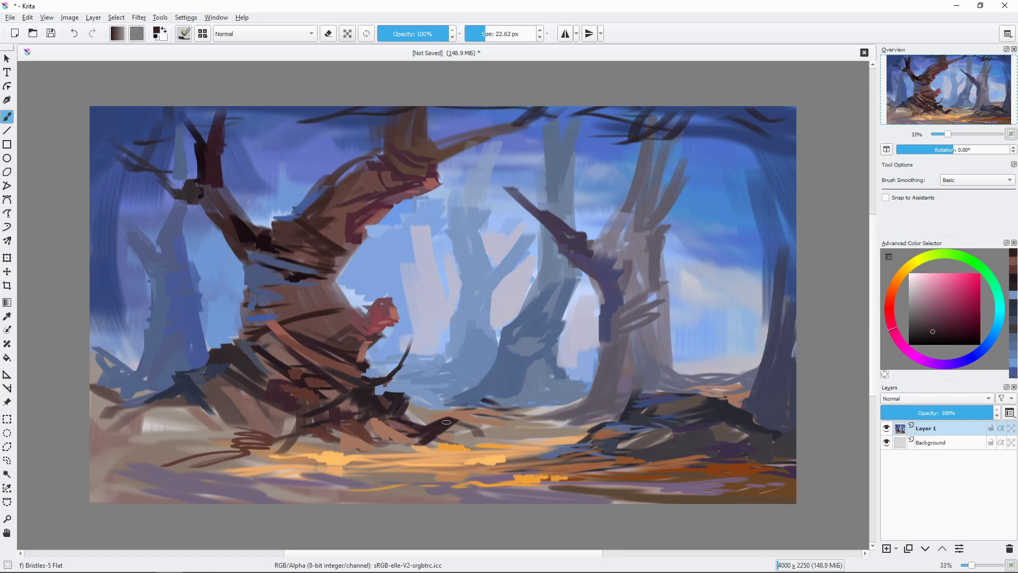
pyautogui.moveTo(443, 422); pyautogui.dragTo(525, 448)
pyautogui.moveTo(405, 433); pyautogui.dragTo(360, 429)
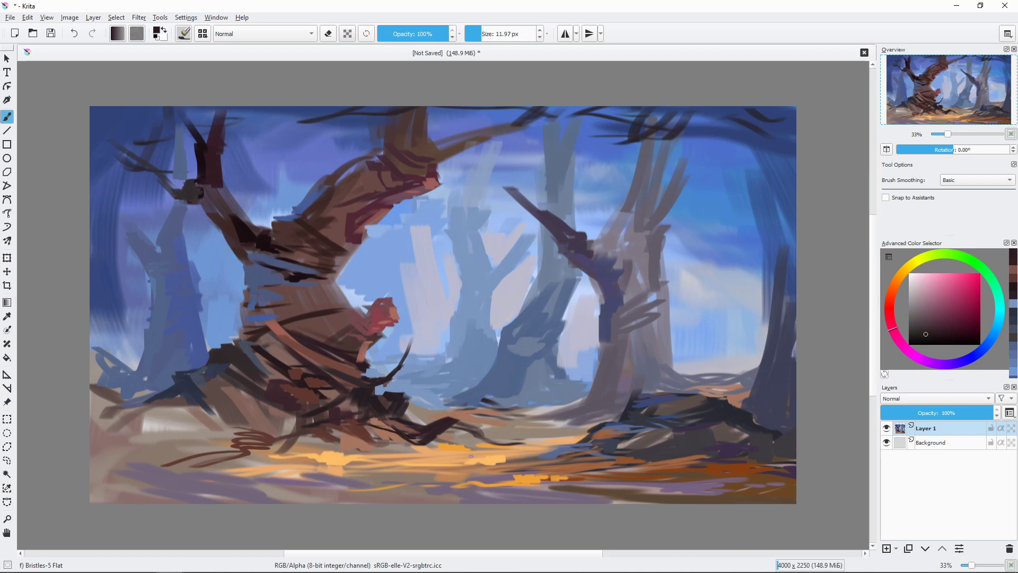
pyautogui.keyDown('ctrl'); pyautogui.click(457, 442); pyautogui.keyUp('ctrl')
pyautogui.moveTo(451, 443); pyautogui.dragTo(457, 443)
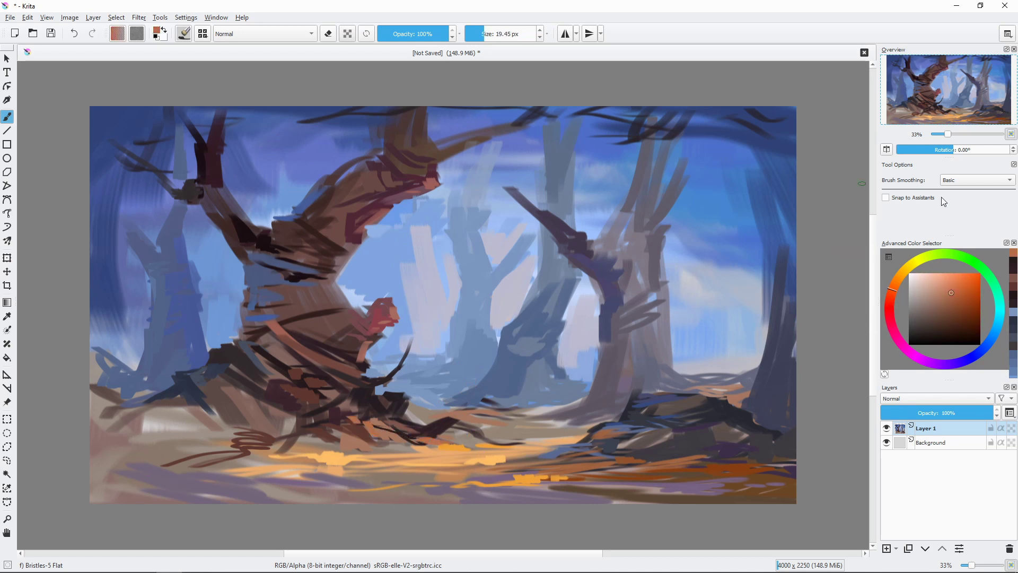
pyautogui.keyDown('ctrl'); pyautogui.click(394, 441); pyautogui.keyUp('ctrl')
# Paint light-blue vertical strokes on the middle background trees.
pyautogui.keyDown('ctrl'); pyautogui.click(497, 397); pyautogui.keyUp('ctrl')
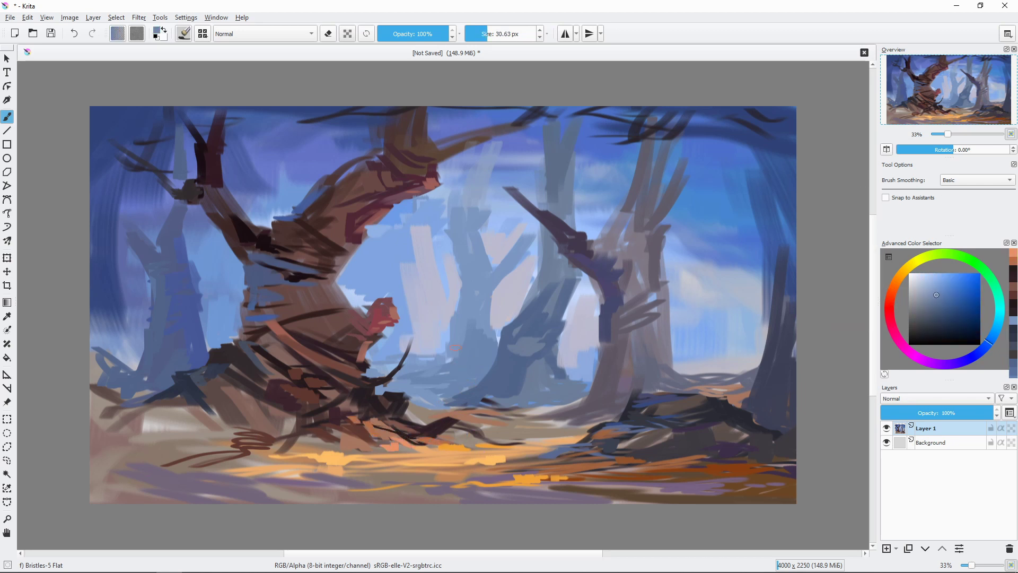
pyautogui.moveTo(440, 302); pyautogui.dragTo(424, 360)
pyautogui.moveTo(437, 249); pyautogui.dragTo(426, 366)
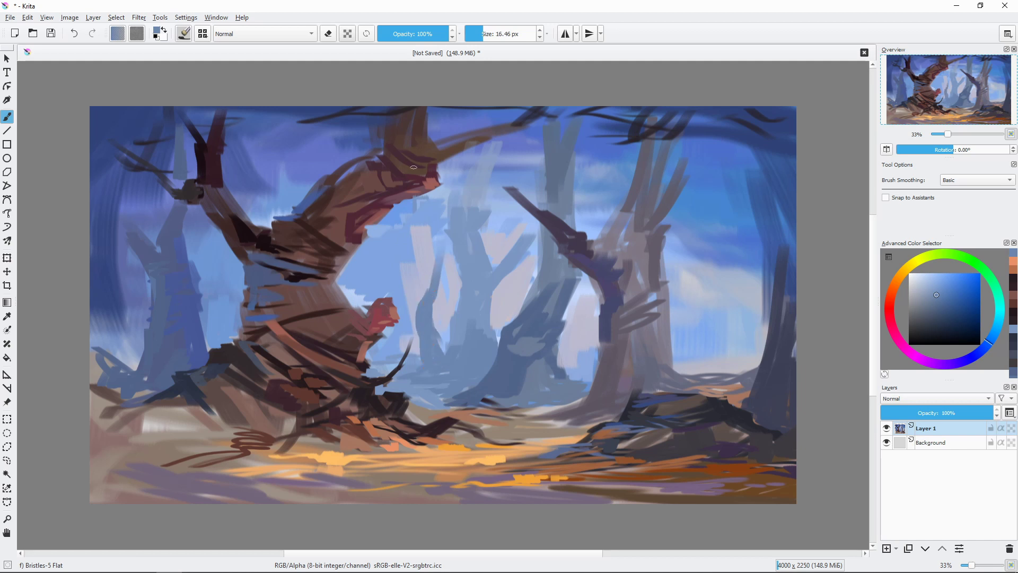
pyautogui.moveTo(442, 202)
pyautogui.mouseDown()
pyautogui.moveTo(429, 270)
pyautogui.moveTo(440, 265)
pyautogui.mouseUp()
pyautogui.moveTo(451, 220); pyautogui.dragTo(466, 318)
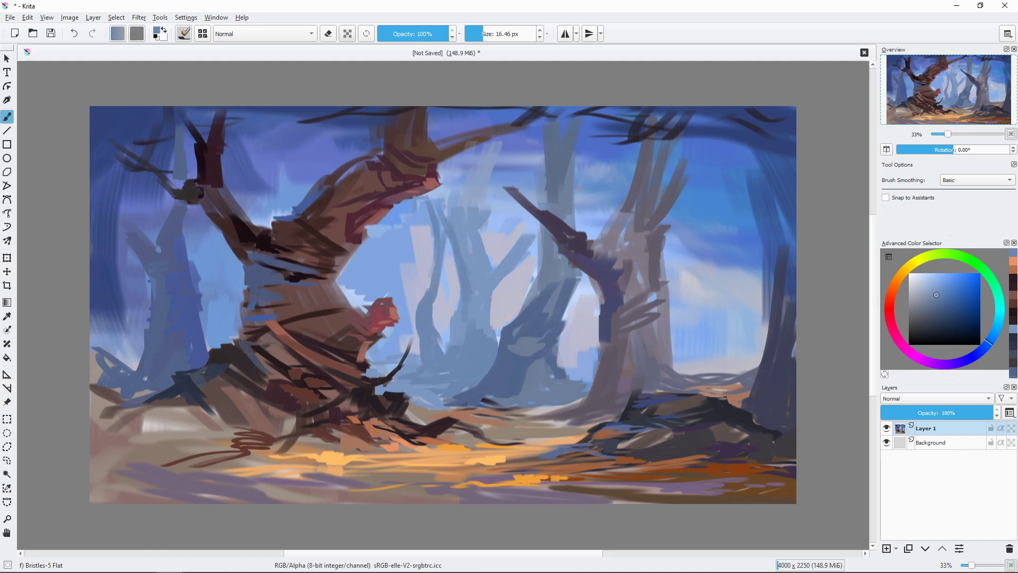
pyautogui.keyDown('ctrl'); pyautogui.click(354, 304); pyautogui.keyUp('ctrl')
# Add dark-red accent strokes on the big trunk.
pyautogui.keyDown('ctrl'); pyautogui.click(358, 316); pyautogui.keyUp('ctrl')
pyautogui.press(']')
pyautogui.press(']')
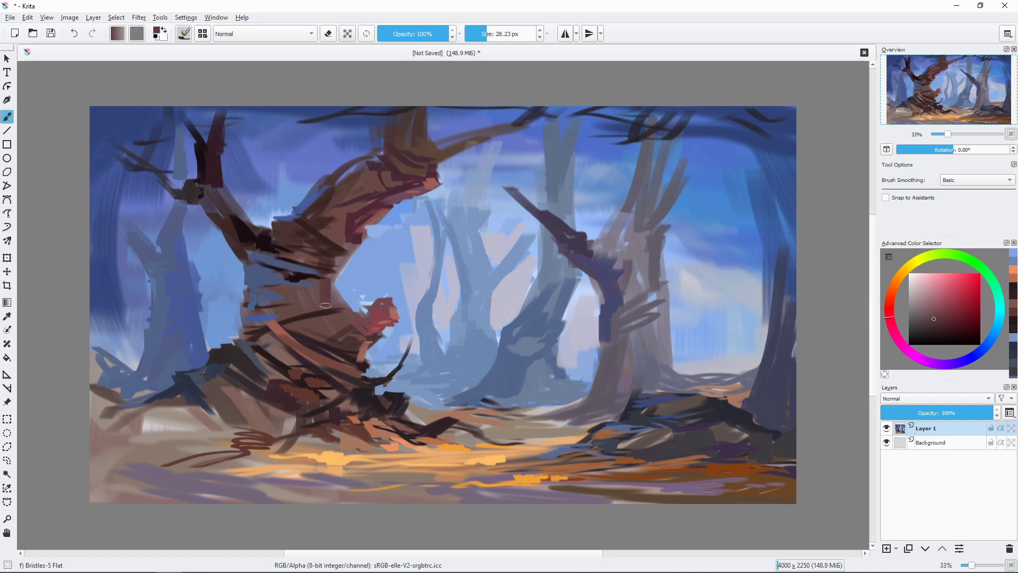
pyautogui.moveTo(326, 281); pyautogui.dragTo(329, 315)
pyautogui.keyDown('ctrl'); pyautogui.click(336, 306); pyautogui.keyUp('ctrl')
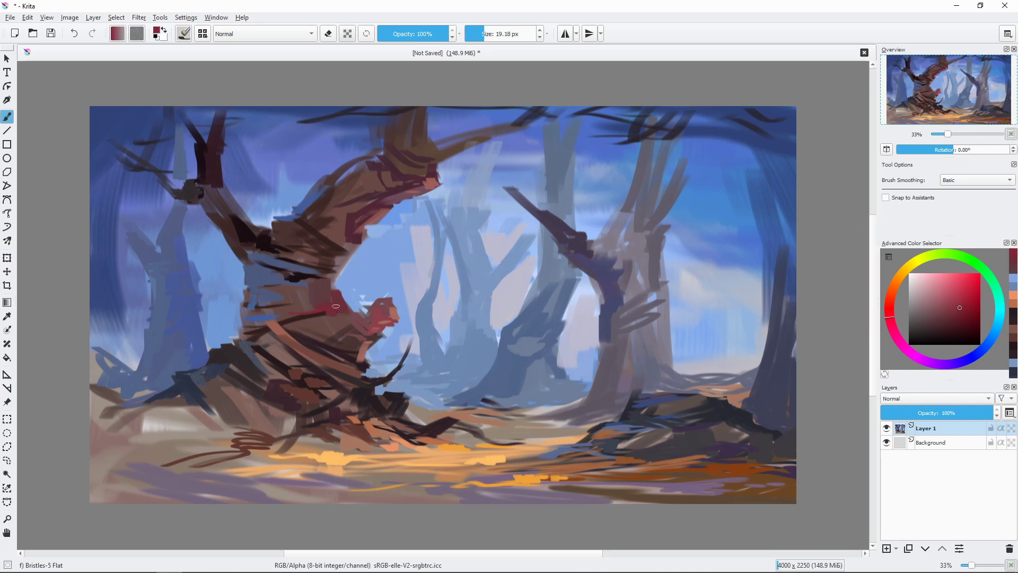
pyautogui.keyDown('ctrl'); pyautogui.click(304, 223); pyautogui.keyUp('ctrl')
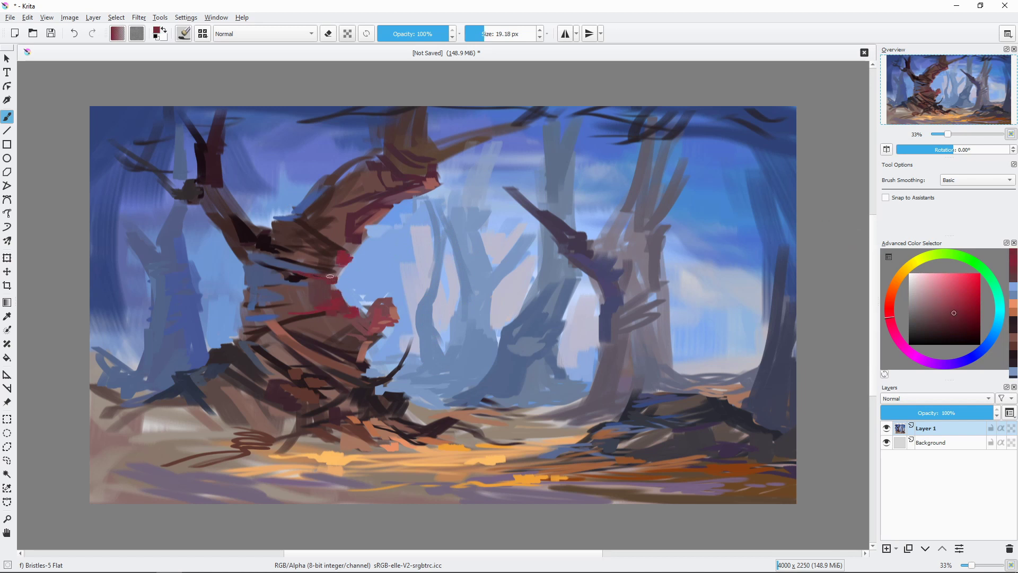
# Paint dark-blue strokes on the right tree.
pyautogui.keyDown('ctrl'); pyautogui.click(615, 310); pyautogui.keyUp('ctrl')
pyautogui.press(']')
pyautogui.moveTo(617, 307); pyautogui.dragTo(599, 342)
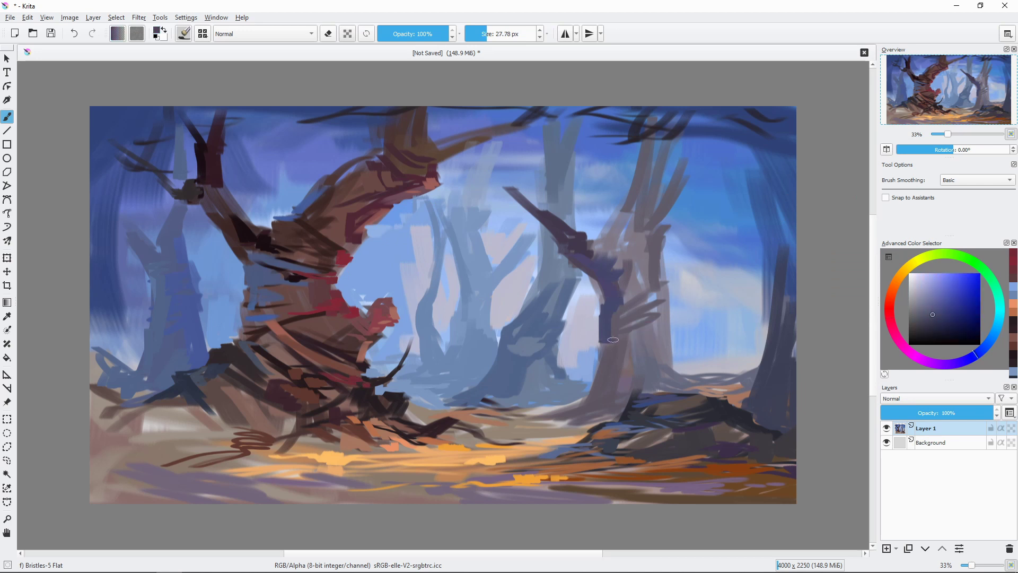
pyautogui.moveTo(660, 331); pyautogui.dragTo(546, 412)
pyautogui.press('[')
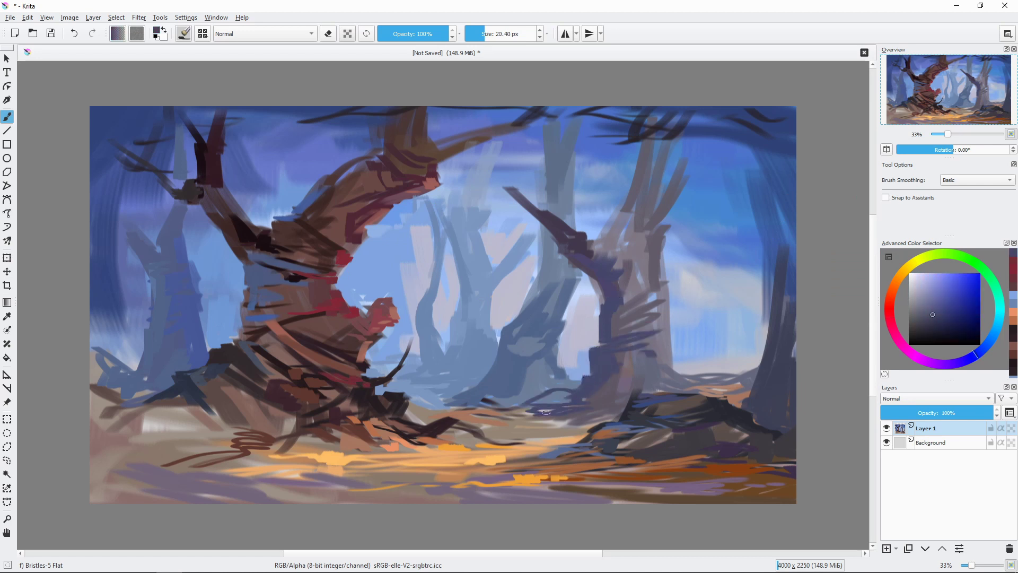
# Add light-blue vertical strokes down the right tree.
pyautogui.keyDown('ctrl'); pyautogui.click(686, 317); pyautogui.keyUp('ctrl')
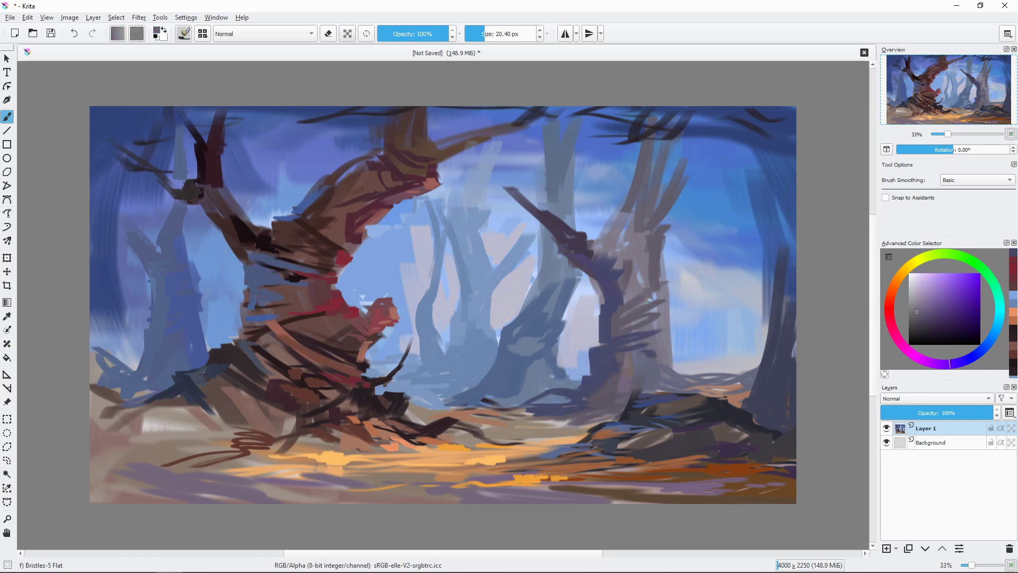
pyautogui.press(']')
pyautogui.moveTo(710, 199); pyautogui.dragTo(715, 373)
pyautogui.keyDown('ctrl'); pyautogui.click(726, 207); pyautogui.keyUp('ctrl')
pyautogui.moveTo(713, 207); pyautogui.dragTo(713, 342)
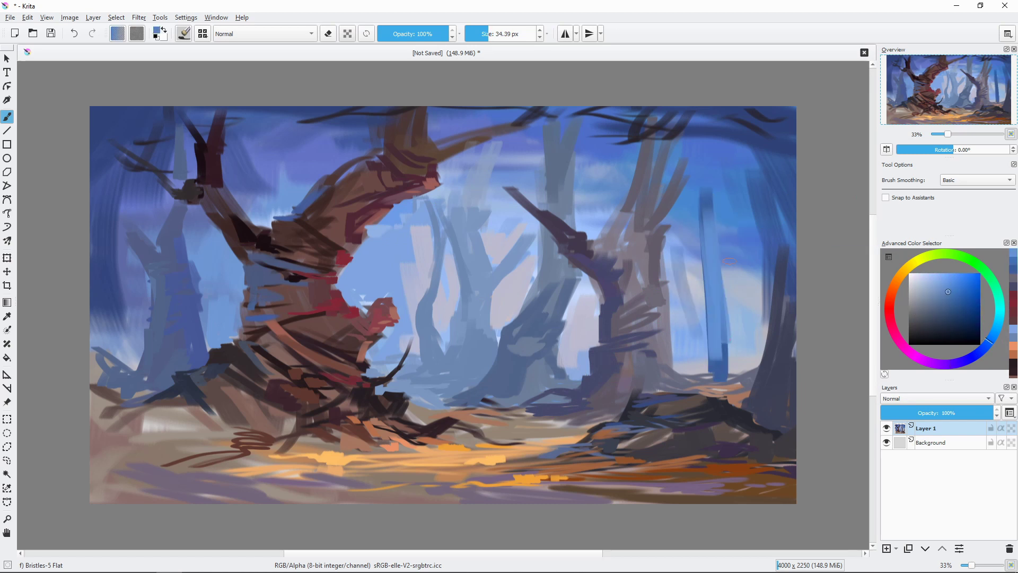
pyautogui.moveTo(710, 239); pyautogui.dragTo(715, 349)
pyautogui.moveTo(729, 162); pyautogui.dragTo(727, 371)
pyautogui.press('[')
pyautogui.press('[')
# Layer paler blue strokes onto the right trunk.
pyautogui.keyDown('ctrl'); pyautogui.click(698, 290); pyautogui.keyUp('ctrl')
pyautogui.moveTo(692, 334); pyautogui.dragTo(673, 246)
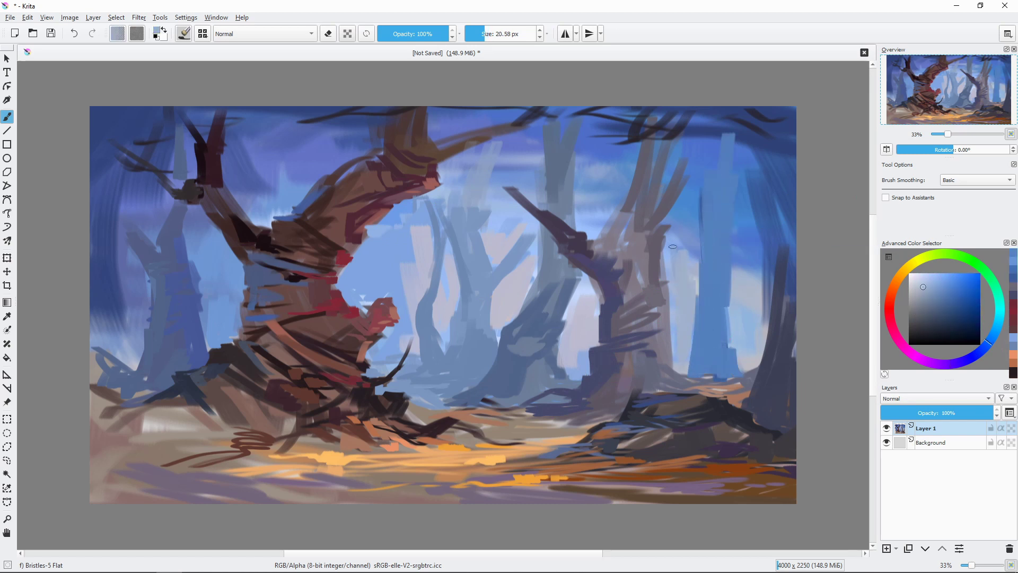
pyautogui.moveTo(689, 317)
pyautogui.mouseDown()
pyautogui.moveTo(692, 363)
pyautogui.moveTo(673, 363)
pyautogui.mouseUp()
pyautogui.keyDown('ctrl'); pyautogui.click(714, 308); pyautogui.keyUp('ctrl')
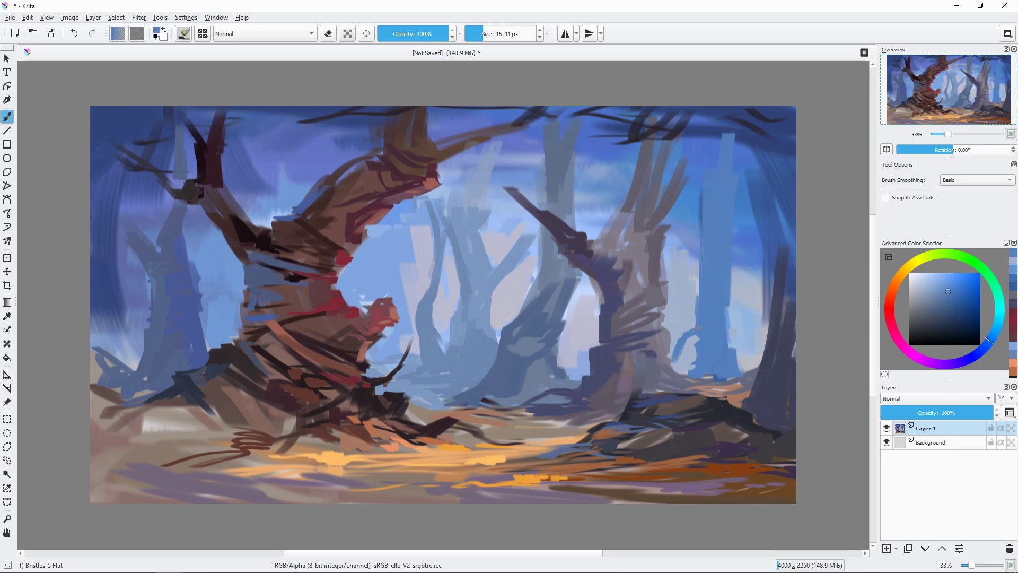
pyautogui.press('[')
pyautogui.keyDown('ctrl'); pyautogui.click(681, 258); pyautogui.keyUp('ctrl')
pyautogui.press(']')
pyautogui.press(']')
pyautogui.press(']')
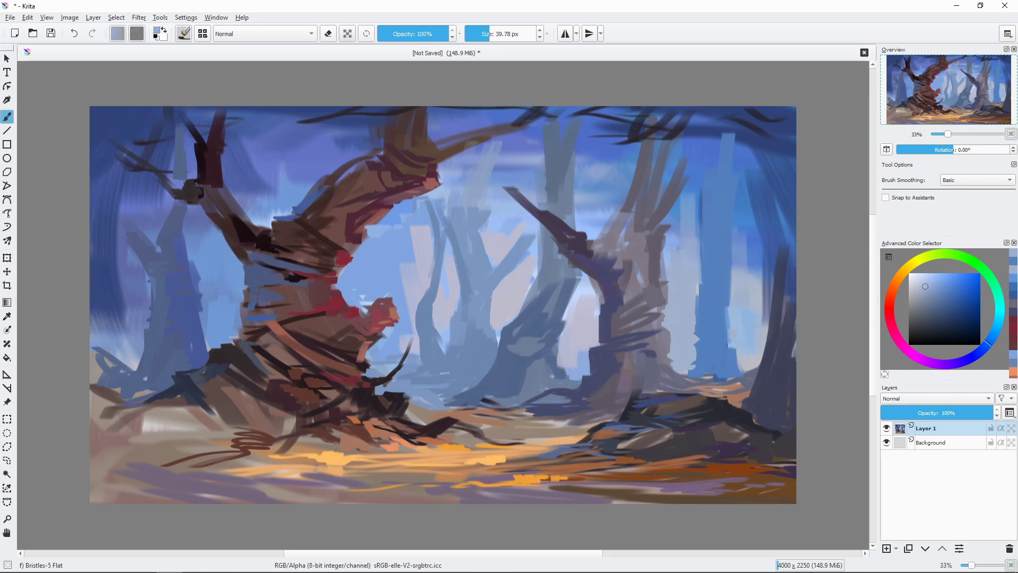
# Paint light blue and pale violet strokes beside the right trunk.
pyautogui.moveTo(743, 270)
pyautogui.mouseDown()
pyautogui.moveTo(744, 365)
pyautogui.moveTo(763, 328)
pyautogui.mouseUp()
pyautogui.keyDown('ctrl'); pyautogui.click(691, 281); pyautogui.keyUp('ctrl')
pyautogui.press('[')
pyautogui.press('[')
pyautogui.press('[')
pyautogui.moveTo(731, 294); pyautogui.dragTo(734, 345)
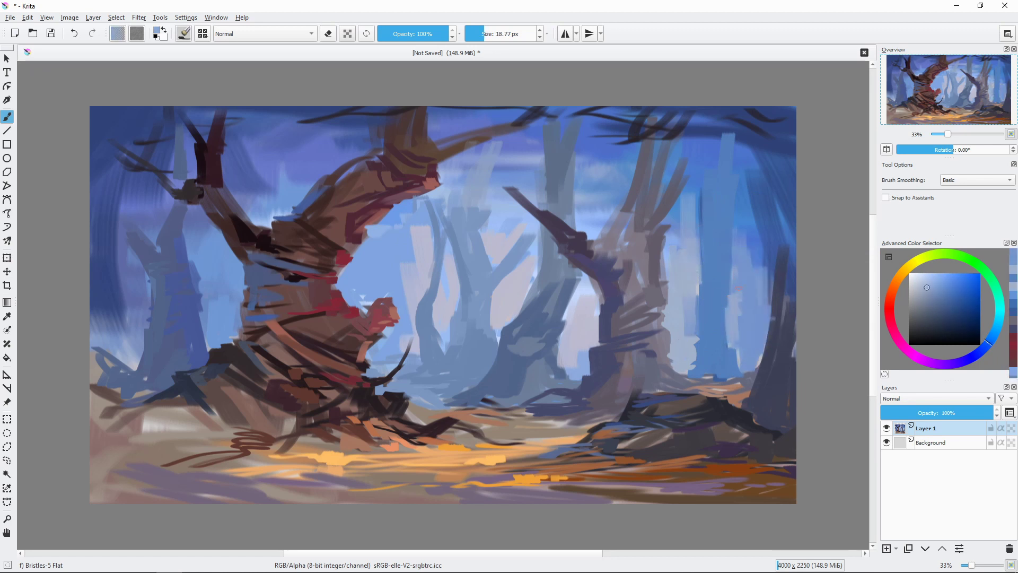
pyautogui.moveTo(740, 243); pyautogui.dragTo(752, 339)
pyautogui.keyDown('ctrl'); pyautogui.click(583, 292); pyautogui.keyUp('ctrl')
pyautogui.moveTo(575, 286)
pyautogui.mouseDown()
pyautogui.moveTo(593, 339)
pyautogui.moveTo(576, 370)
pyautogui.mouseUp()
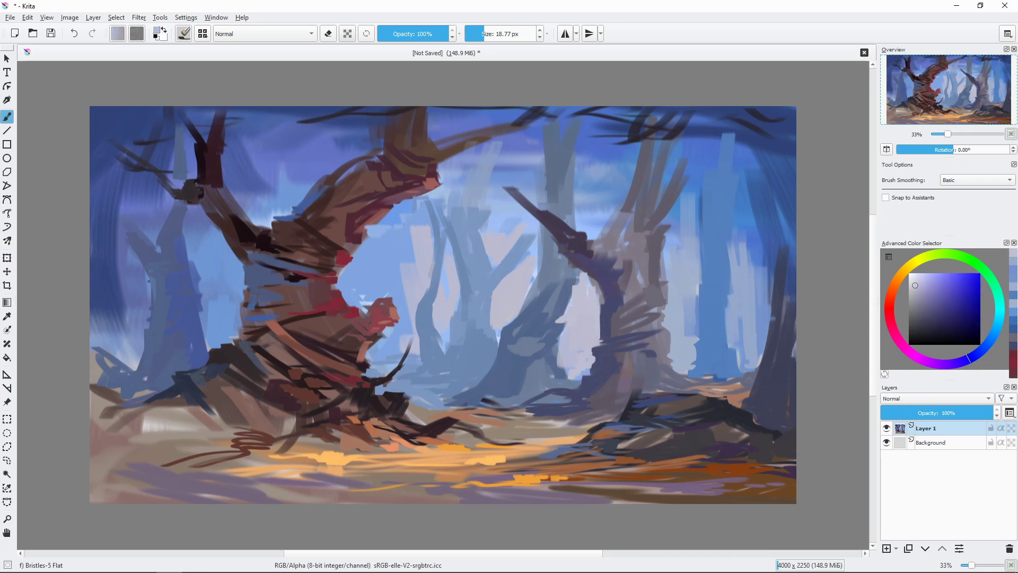
# Add dark purple branch strokes in the upper trees toward the top right.
pyautogui.keyDown('ctrl'); pyautogui.click(551, 228); pyautogui.keyUp('ctrl')
pyautogui.moveTo(531, 193); pyautogui.dragTo(475, 149)
pyautogui.press(']')
pyautogui.moveTo(665, 164); pyautogui.dragTo(610, 112)
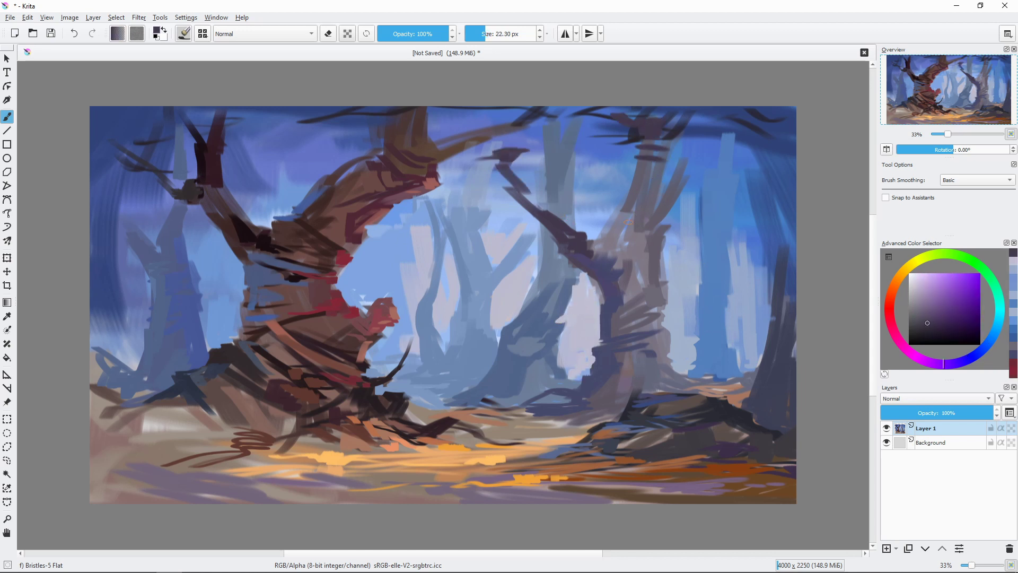
# Paint dark blue and mauve strokes across the right trunk.
pyautogui.keyDown('ctrl'); pyautogui.click(640, 292); pyautogui.keyUp('ctrl')
pyautogui.moveTo(652, 268)
pyautogui.mouseDown()
pyautogui.moveTo(614, 214)
pyautogui.moveTo(589, 245)
pyautogui.mouseUp()
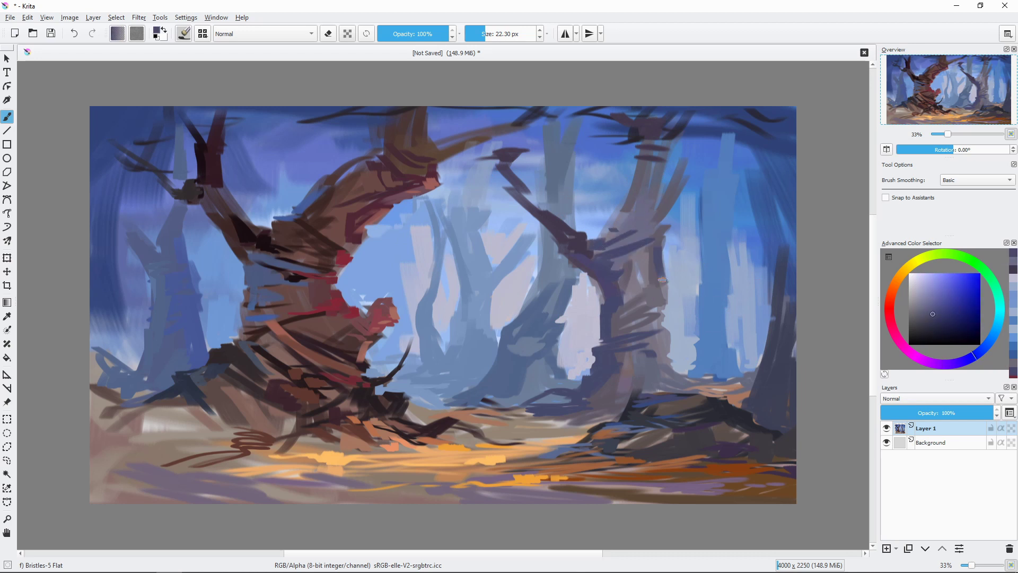
pyautogui.press(']')
pyautogui.keyDown('ctrl'); pyautogui.click(642, 279); pyautogui.keyUp('ctrl')
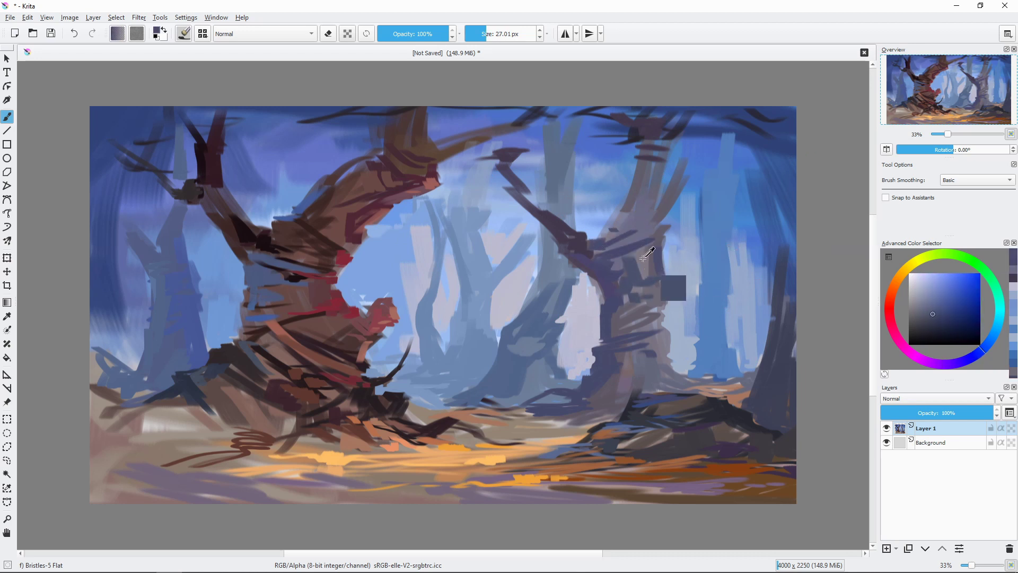
pyautogui.moveTo(608, 265); pyautogui.dragTo(642, 252)
# Try blue-violet hues and ground oranges, adjusting brush size between samples.
pyautogui.click(964, 365)
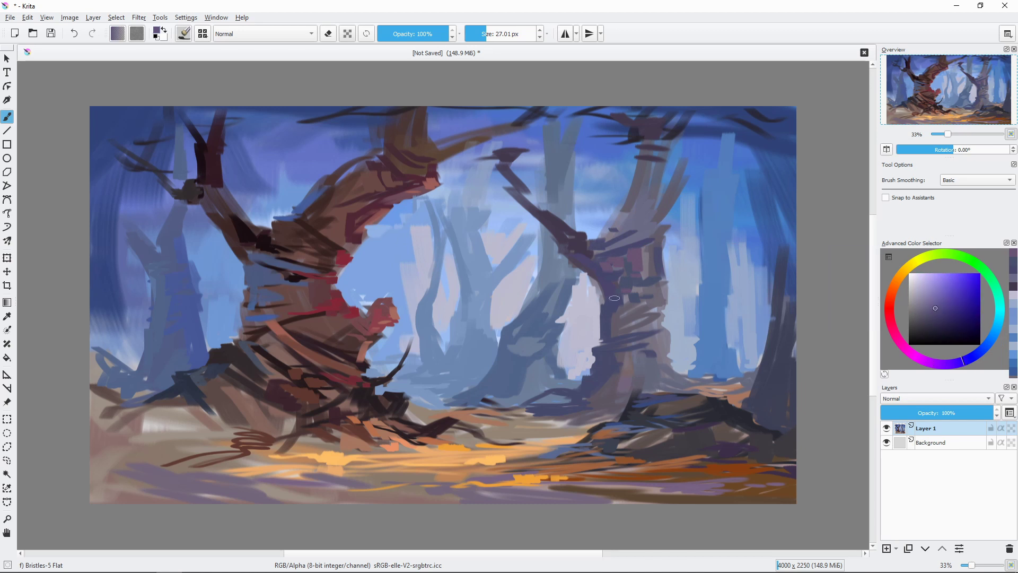
pyautogui.click(989, 346)
pyautogui.press('[')
pyautogui.press('[')
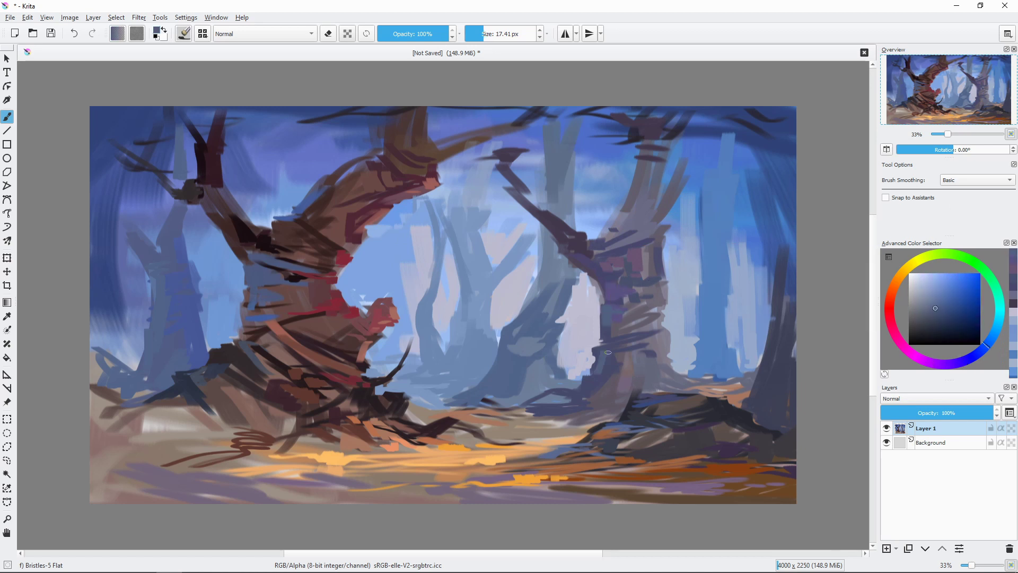
pyautogui.click(949, 321)
pyautogui.press('[')
pyautogui.press('[')
pyautogui.press('[')
pyautogui.click(940, 324)
pyautogui.press(']')
pyautogui.press(']')
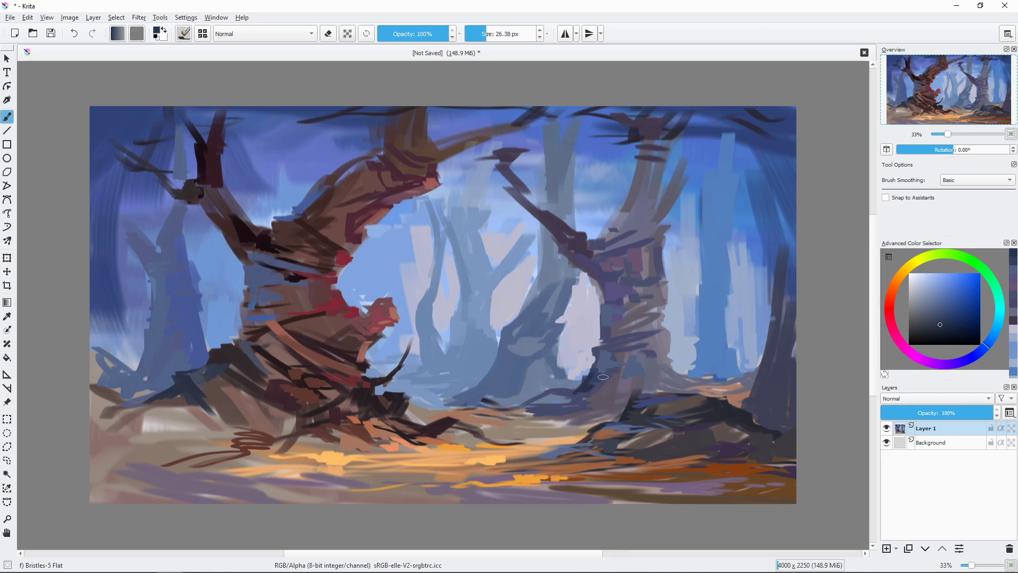
pyautogui.press(']')
pyautogui.keyDown('ctrl'); pyautogui.click(557, 422); pyautogui.keyUp('ctrl')
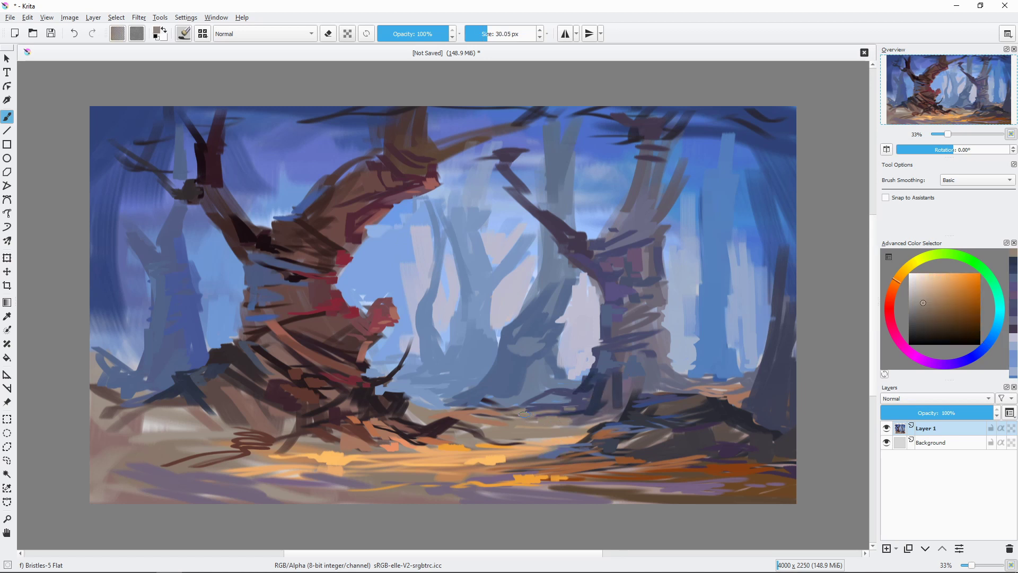
pyautogui.press('[')
pyautogui.keyDown('ctrl'); pyautogui.click(530, 419); pyautogui.keyUp('ctrl')
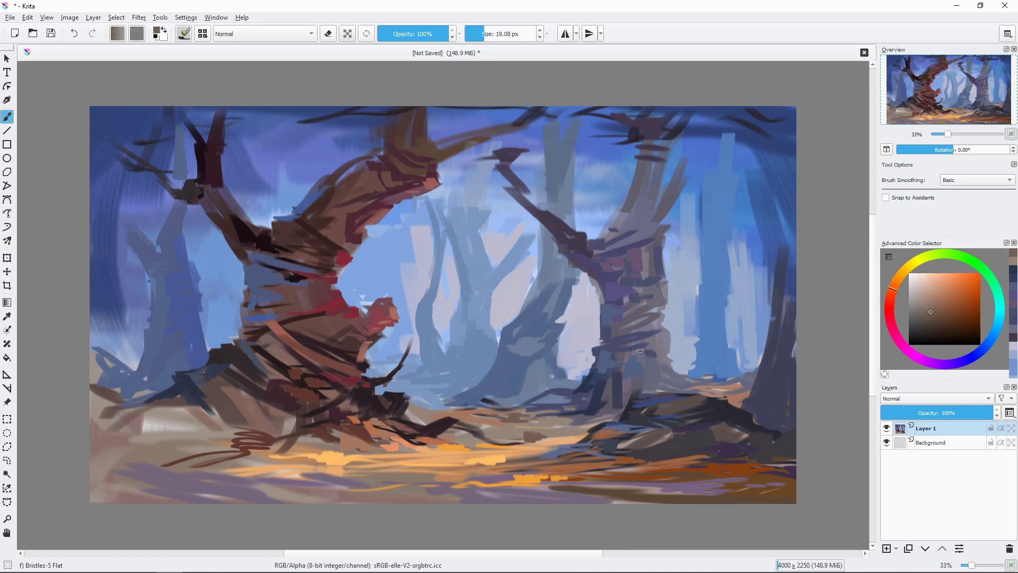
# Paint dark blue-grey strokes at the right trees' base, then load pale orange-beige.
pyautogui.keyDown('ctrl'); pyautogui.click(742, 440); pyautogui.keyUp('ctrl')
pyautogui.moveTo(672, 420)
pyautogui.mouseDown()
pyautogui.moveTo(743, 425)
pyautogui.moveTo(689, 403)
pyautogui.mouseUp()
pyautogui.keyDown('ctrl'); pyautogui.click(672, 405); pyautogui.keyUp('ctrl')
pyautogui.keyDown('ctrl'); pyautogui.click(746, 462); pyautogui.keyUp('ctrl')
pyautogui.keyDown('ctrl'); pyautogui.click(641, 411); pyautogui.keyUp('ctrl')
pyautogui.moveTo(628, 392); pyautogui.dragTo(614, 395)
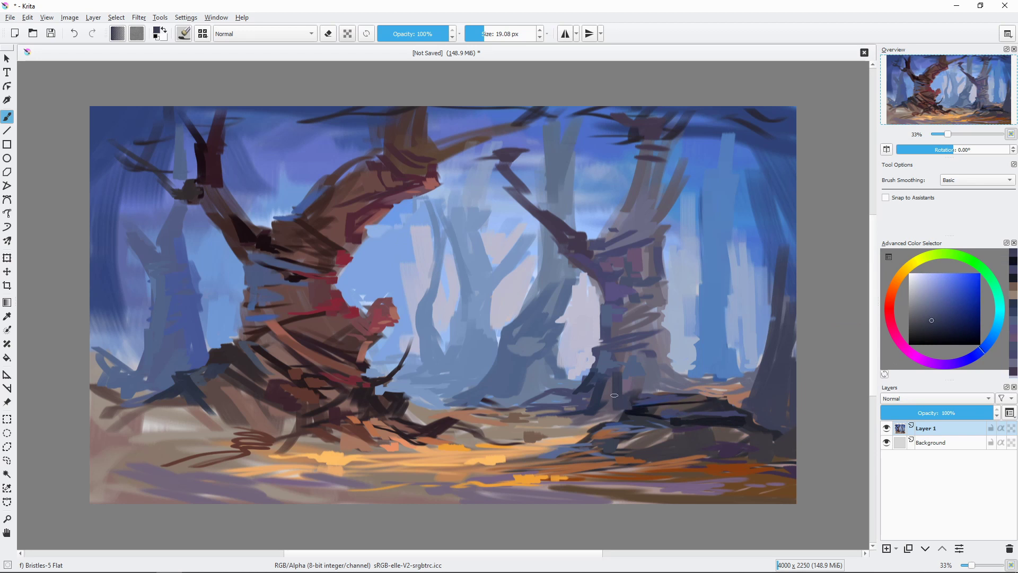
pyautogui.keyDown('ctrl'); pyautogui.click(608, 459); pyautogui.keyUp('ctrl')
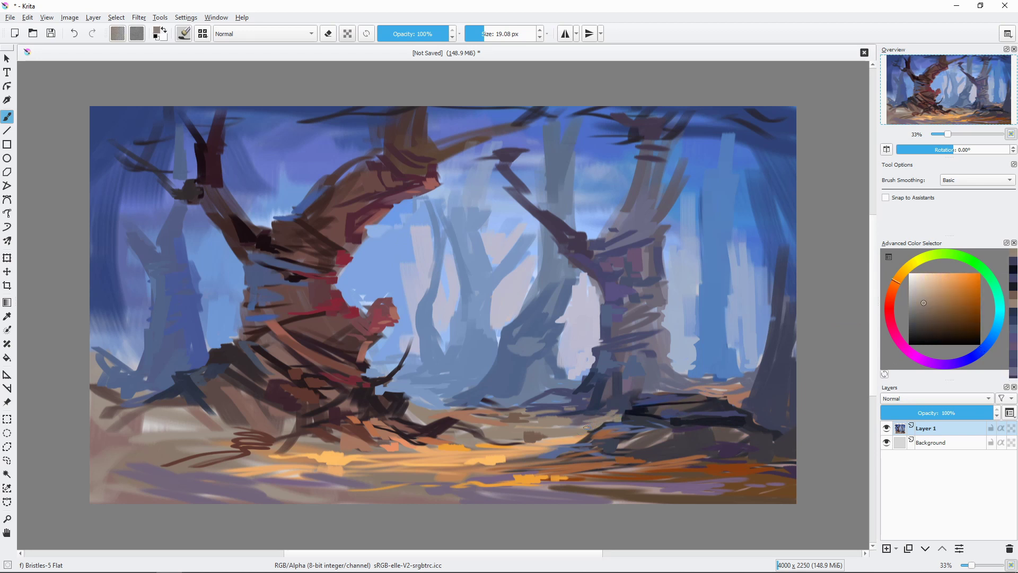
pyautogui.keyDown('ctrl'); pyautogui.click(587, 431); pyautogui.keyUp('ctrl')
# Pick a dark blue and lay the first dark strokes along the right fallen log.
pyautogui.keyDown('ctrl'); pyautogui.click(509, 453); pyautogui.keyUp('ctrl')
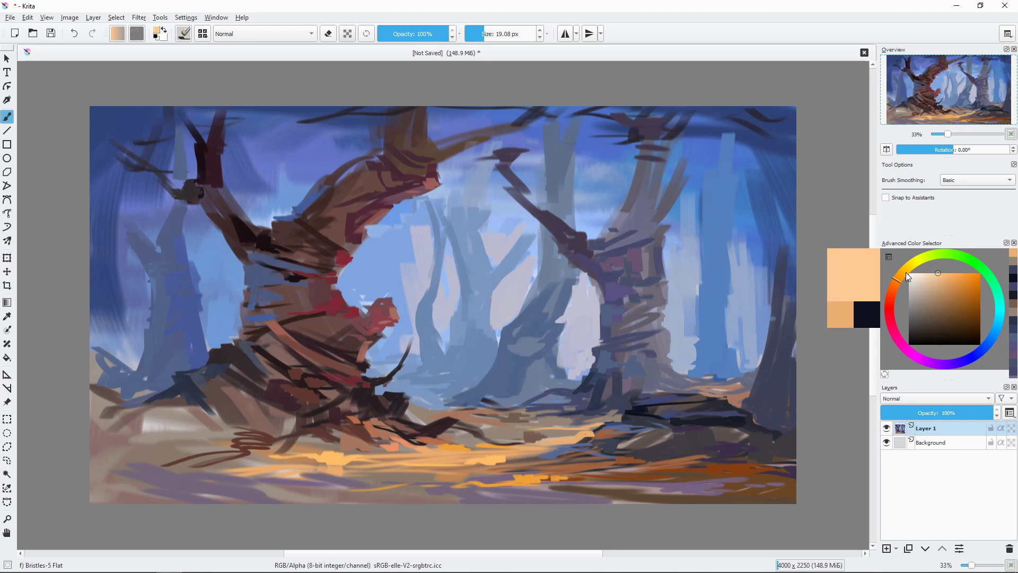
pyautogui.moveTo(490, 464); pyautogui.dragTo(509, 464)
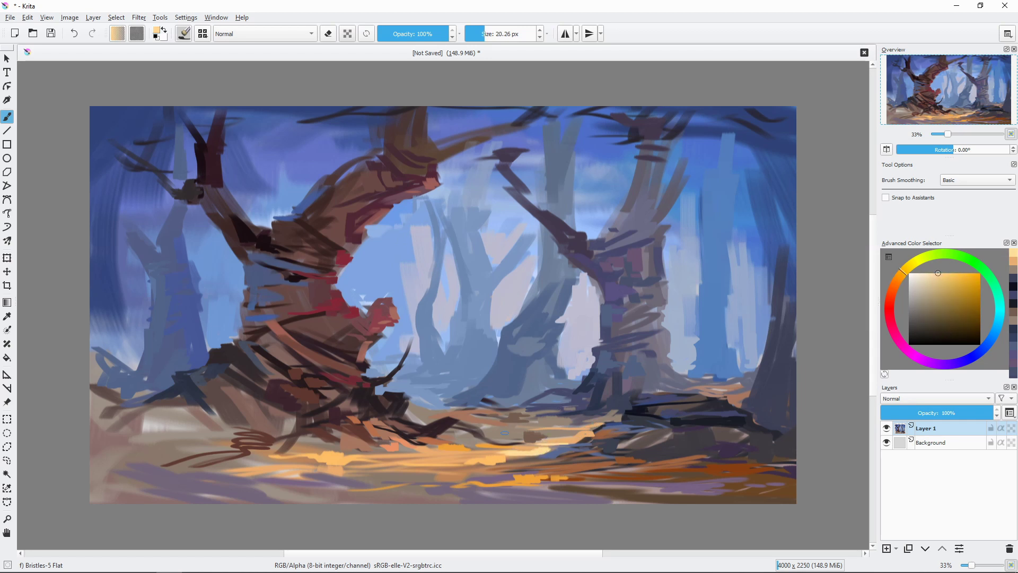
pyautogui.keyDown('ctrl'); pyautogui.click(680, 379); pyautogui.keyUp('ctrl')
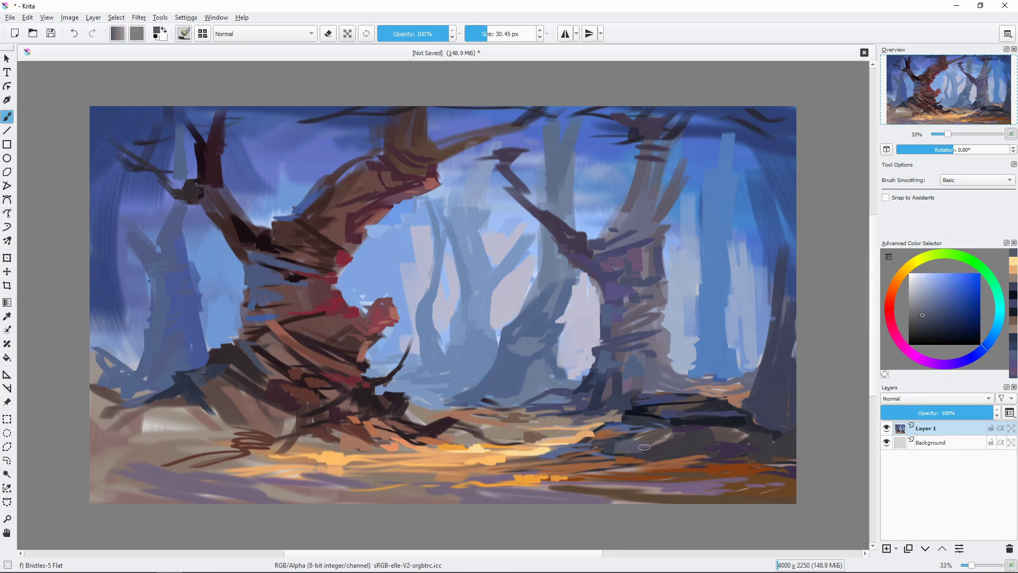
pyautogui.click(927, 324)
pyautogui.keyDown('ctrl'); pyautogui.click(713, 454); pyautogui.keyUp('ctrl')
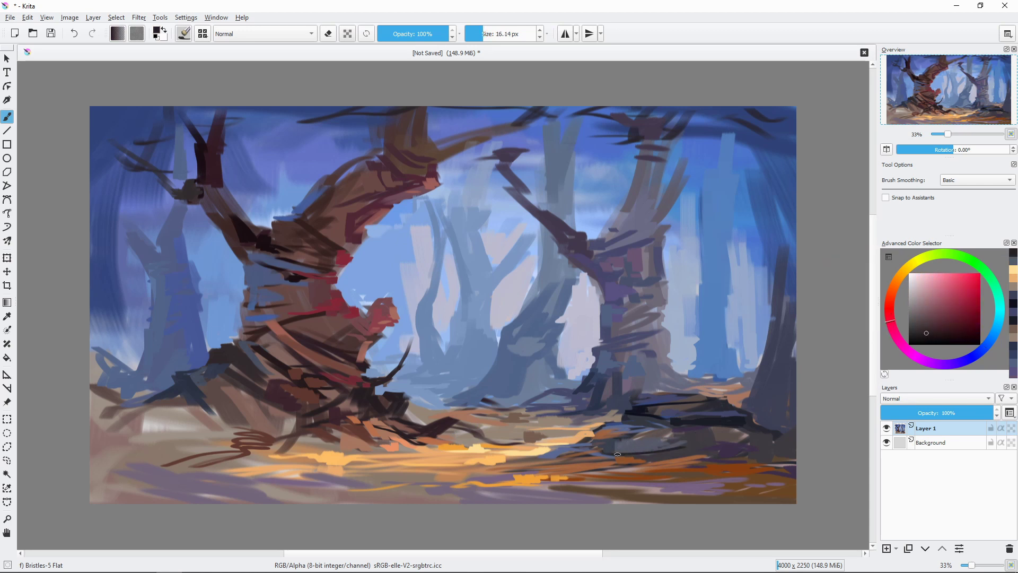
pyautogui.moveTo(689, 441)
pyautogui.mouseDown()
pyautogui.moveTo(613, 440)
pyautogui.moveTo(689, 437)
pyautogui.mouseUp()
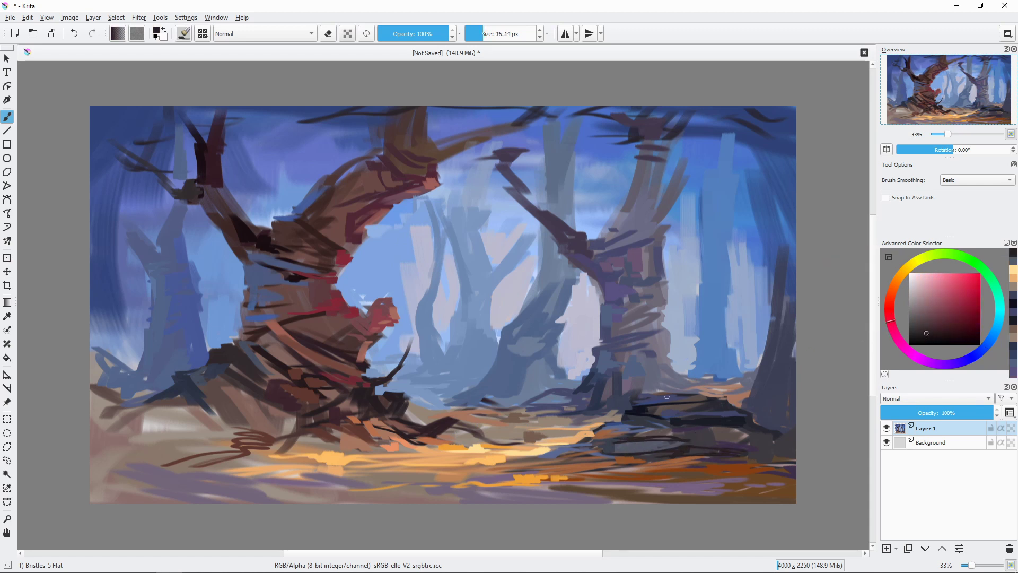
pyautogui.keyDown('ctrl'); pyautogui.click(716, 418); pyautogui.keyUp('ctrl')
pyautogui.moveTo(684, 393)
pyautogui.mouseDown()
pyautogui.moveTo(718, 394)
pyautogui.moveTo(795, 444)
pyautogui.mouseUp()
# Darken the log's top and right end, shrinking the brush for strokes near it.
pyautogui.keyDown('ctrl'); pyautogui.click(728, 405); pyautogui.keyUp('ctrl')
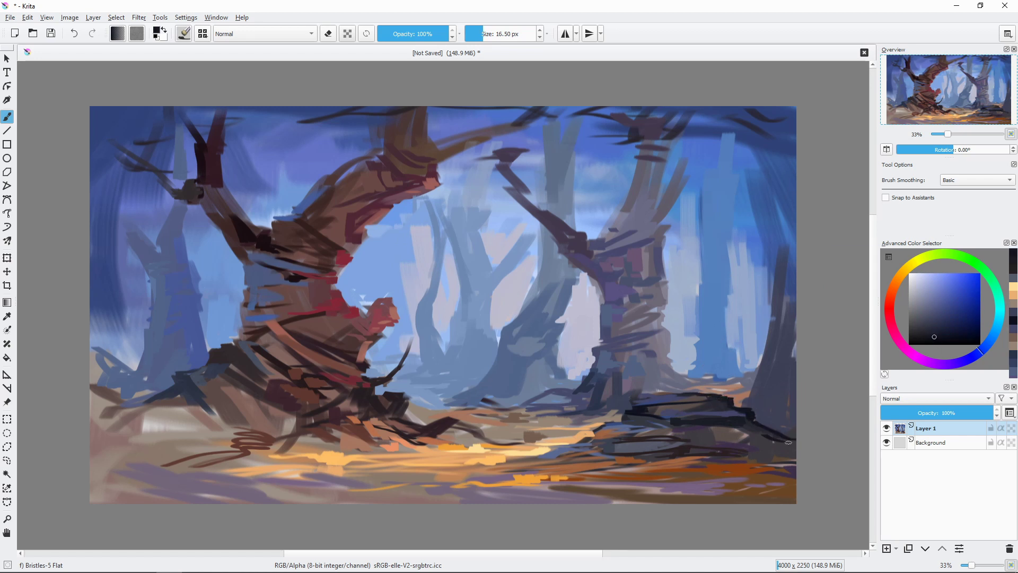
pyautogui.moveTo(631, 398)
pyautogui.mouseDown()
pyautogui.moveTo(740, 379)
pyautogui.moveTo(757, 401)
pyautogui.mouseUp()
pyautogui.keyDown('ctrl'); pyautogui.click(670, 387); pyautogui.keyUp('ctrl')
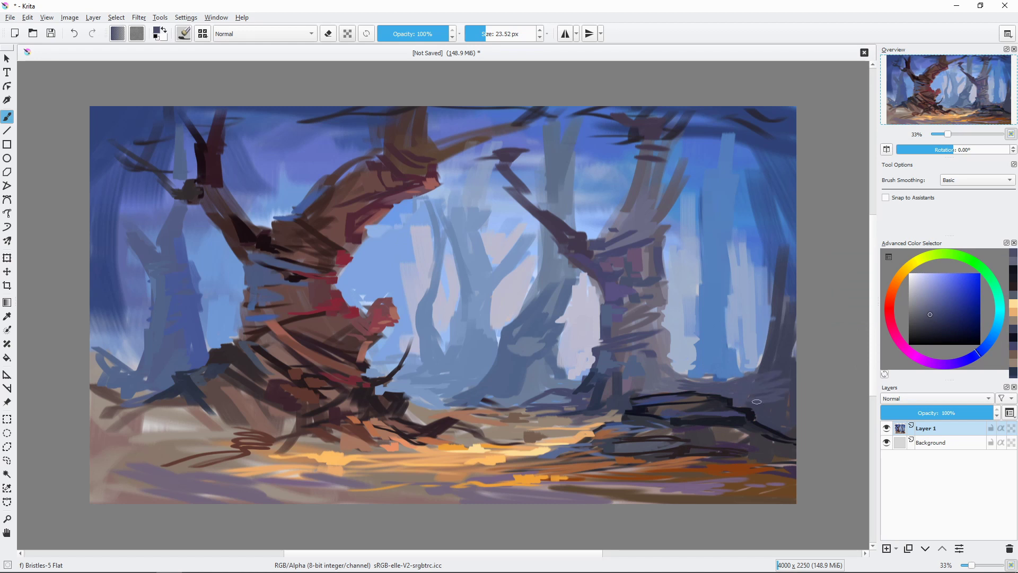
pyautogui.press('[')
pyautogui.keyDown('ctrl'); pyautogui.click(538, 368); pyautogui.keyUp('ctrl')
pyautogui.moveTo(524, 374)
pyautogui.mouseDown()
pyautogui.moveTo(563, 392)
pyautogui.moveTo(435, 412)
pyautogui.mouseUp()
pyautogui.press('[')
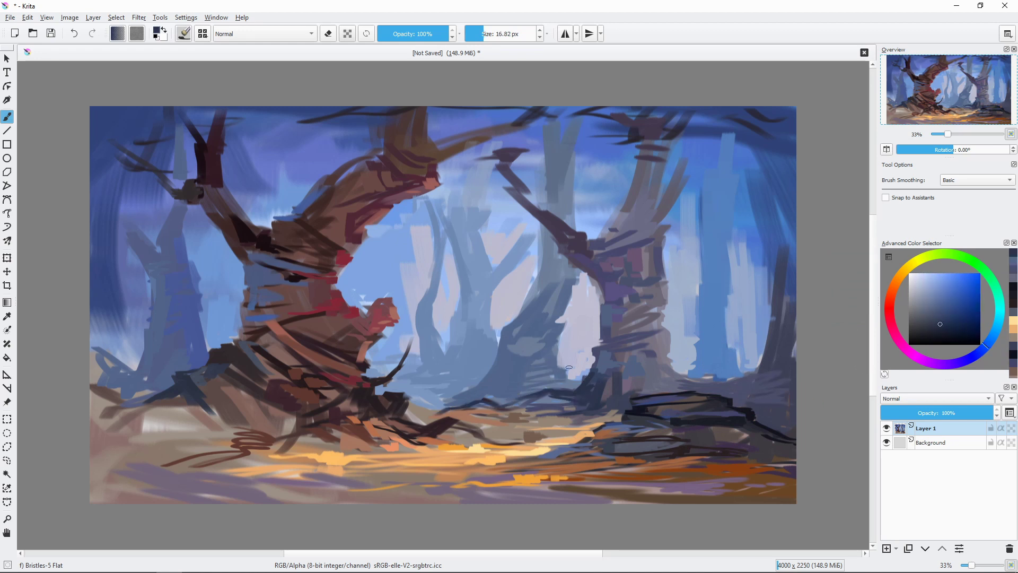
# Paint dark red strokes along the arching limb, extending it up and to the right.
pyautogui.press(']')
pyautogui.keyDown('ctrl'); pyautogui.click(563, 145); pyautogui.keyUp('ctrl')
pyautogui.keyDown('ctrl'); pyautogui.click(461, 144); pyautogui.keyUp('ctrl')
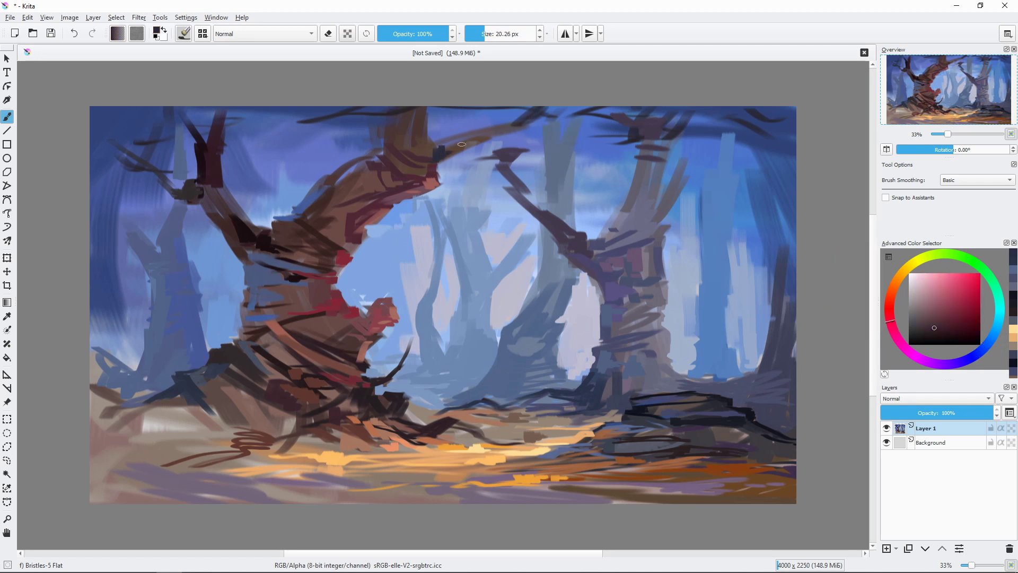
pyautogui.moveTo(452, 151)
pyautogui.mouseDown()
pyautogui.moveTo(536, 125)
pyautogui.moveTo(426, 141)
pyautogui.mouseUp()
pyautogui.keyDown('ctrl'); pyautogui.click(530, 122); pyautogui.keyUp('ctrl')
pyautogui.press('[')
pyautogui.press('[')
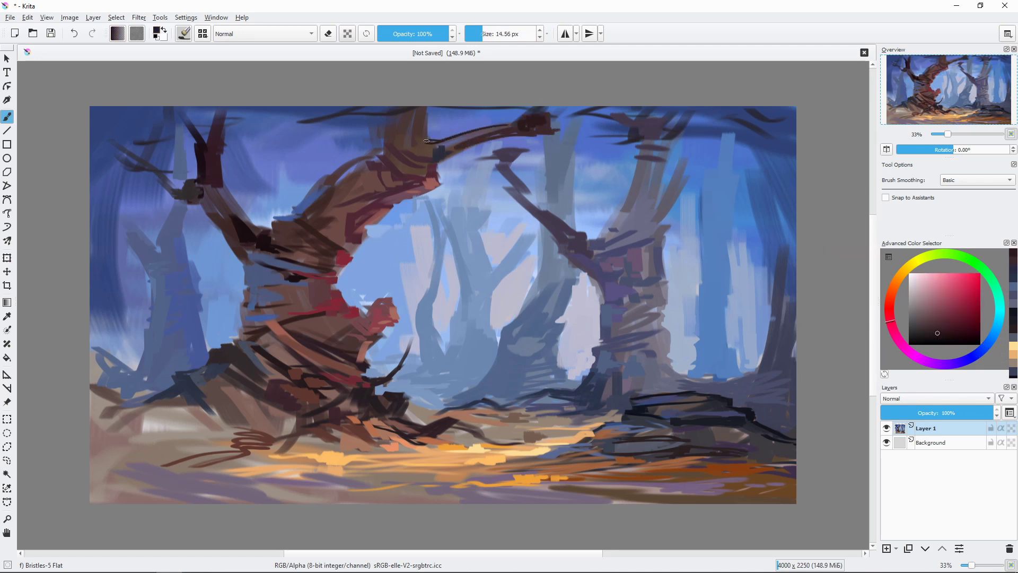
pyautogui.press(']')
pyautogui.press(']')
pyautogui.moveTo(532, 153); pyautogui.dragTo(569, 127)
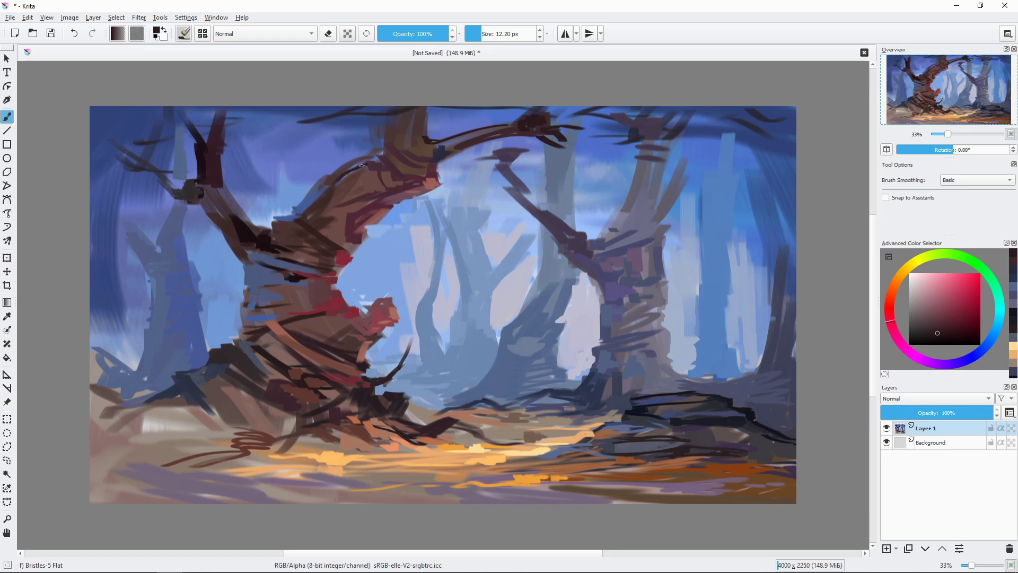
# Add a thin dark twig, a pink trunk stroke, and dark branches atop the left tree.
pyautogui.moveTo(362, 166); pyautogui.dragTo(318, 229)
pyautogui.keyDown('ctrl'); pyautogui.click(346, 205); pyautogui.keyUp('ctrl')
pyautogui.press('[')
pyautogui.press('[')
pyautogui.press('[')
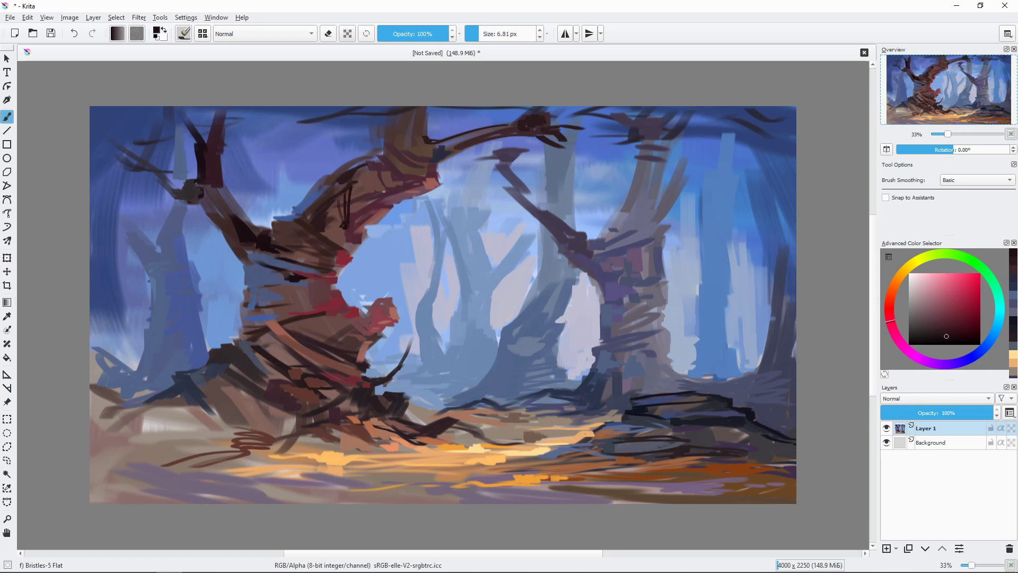
pyautogui.press(']')
pyautogui.press(']')
pyautogui.press(']')
pyautogui.keyDown('ctrl'); pyautogui.click(383, 211); pyautogui.keyUp('ctrl')
pyautogui.moveTo(371, 218); pyautogui.dragTo(358, 229)
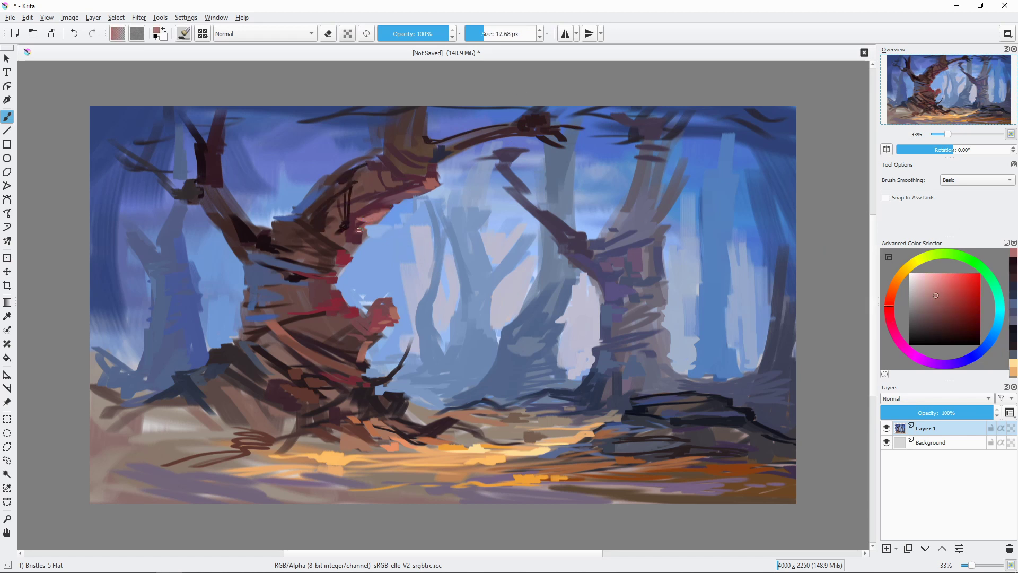
pyautogui.keyDown('ctrl'); pyautogui.click(356, 236); pyautogui.keyUp('ctrl')
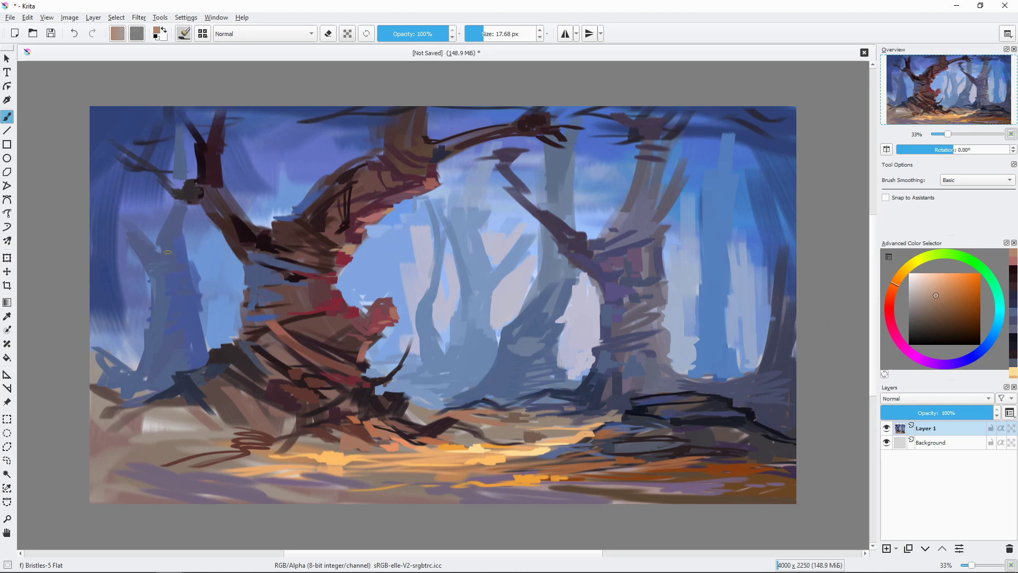
pyautogui.keyDown('ctrl'); pyautogui.click(300, 293); pyautogui.keyUp('ctrl')
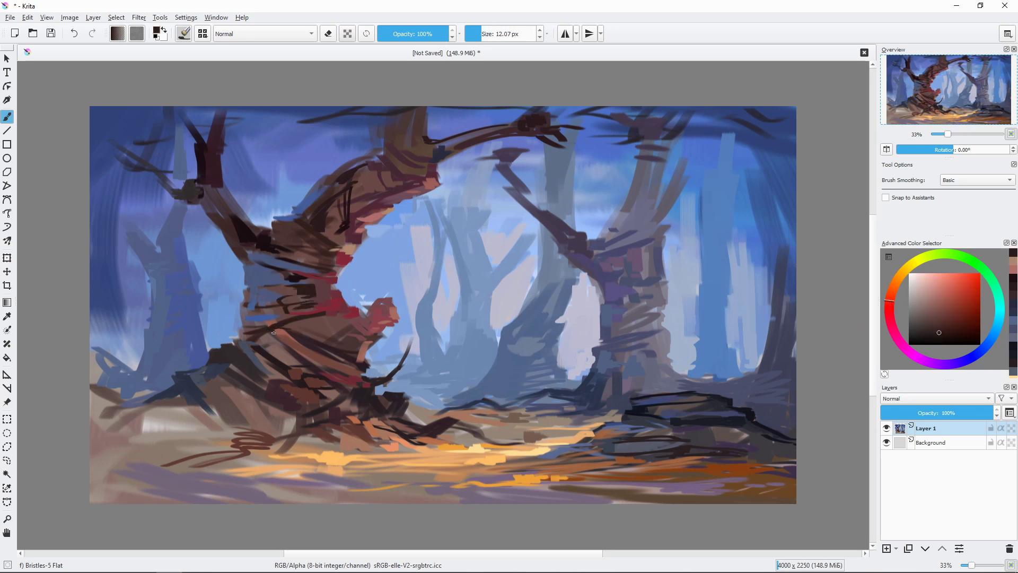
pyautogui.moveTo(275, 118); pyautogui.dragTo(223, 140)
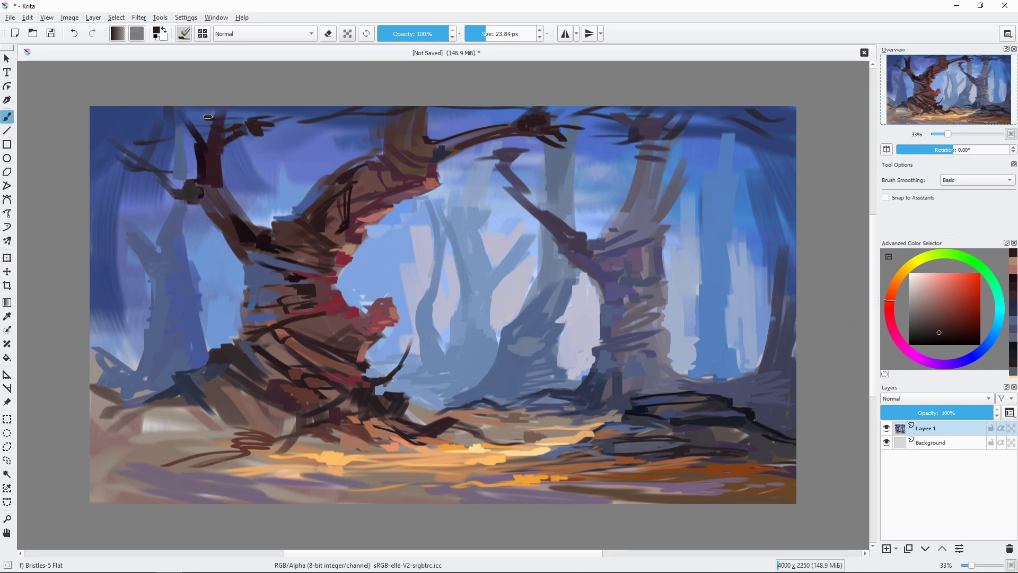
# Hatch short dark bark strokes on the trunk and curve one down its base.
pyautogui.keyDown('ctrl'); pyautogui.click(275, 208); pyautogui.keyUp('ctrl')
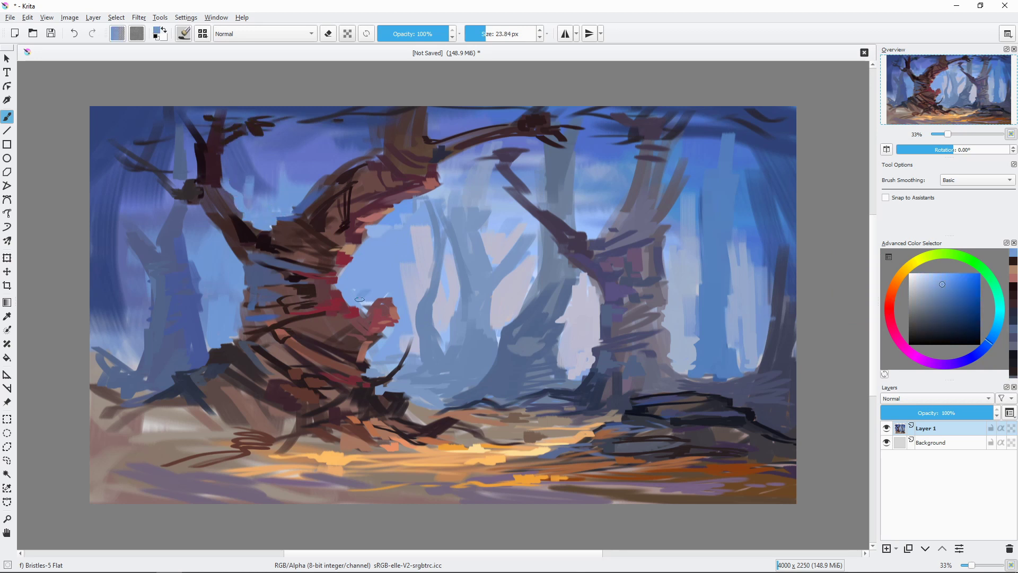
pyautogui.moveTo(350, 281); pyautogui.dragTo(371, 305)
pyautogui.moveTo(371, 228); pyautogui.dragTo(378, 291)
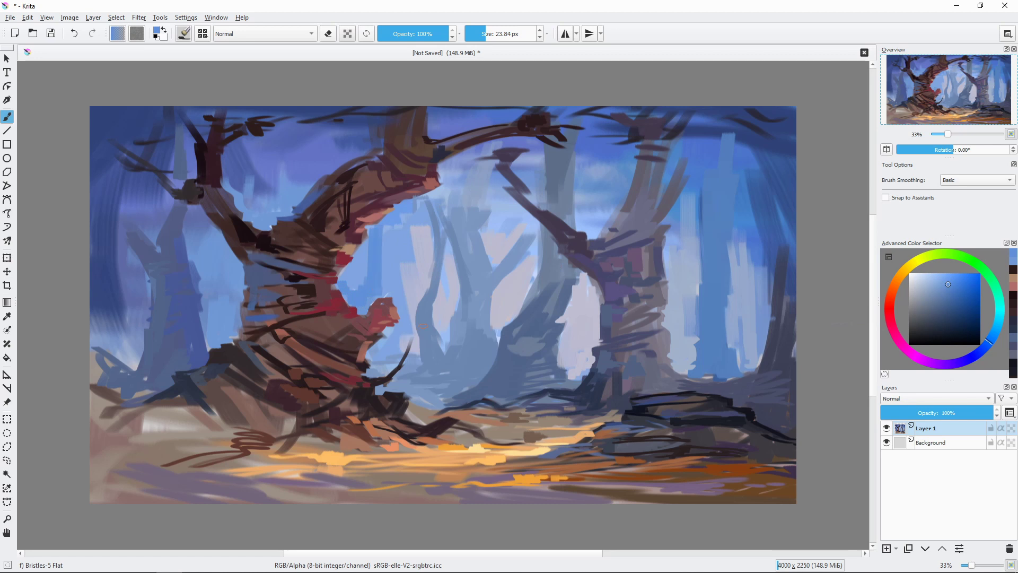
pyautogui.moveTo(376, 339); pyautogui.dragTo(392, 374)
pyautogui.keyDown('ctrl'); pyautogui.click(318, 389); pyautogui.keyUp('ctrl')
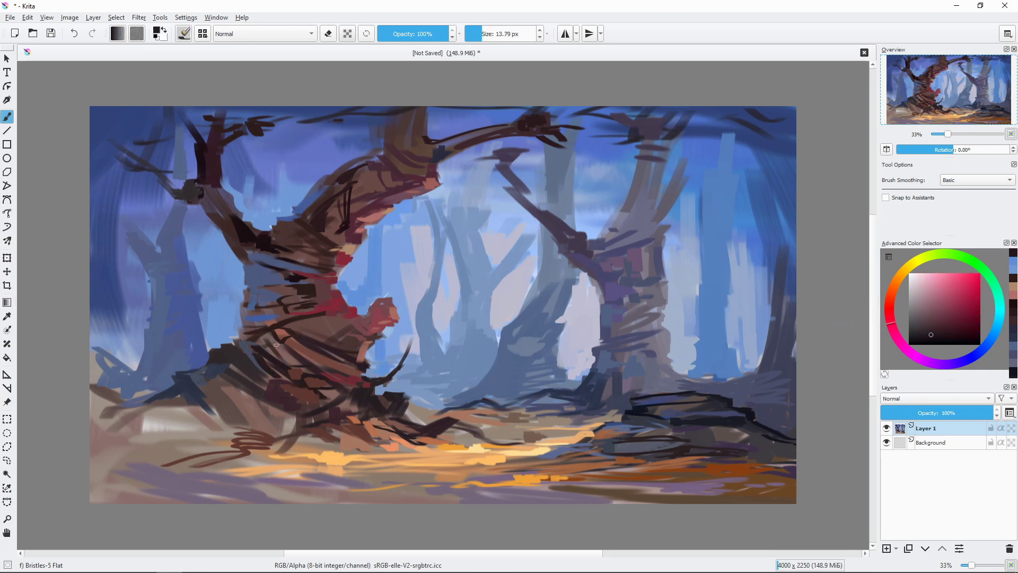
pyautogui.moveTo(287, 321)
pyautogui.mouseDown()
pyautogui.moveTo(315, 326)
pyautogui.moveTo(332, 346)
pyautogui.mouseUp()
pyautogui.moveTo(258, 346); pyautogui.dragTo(290, 400)
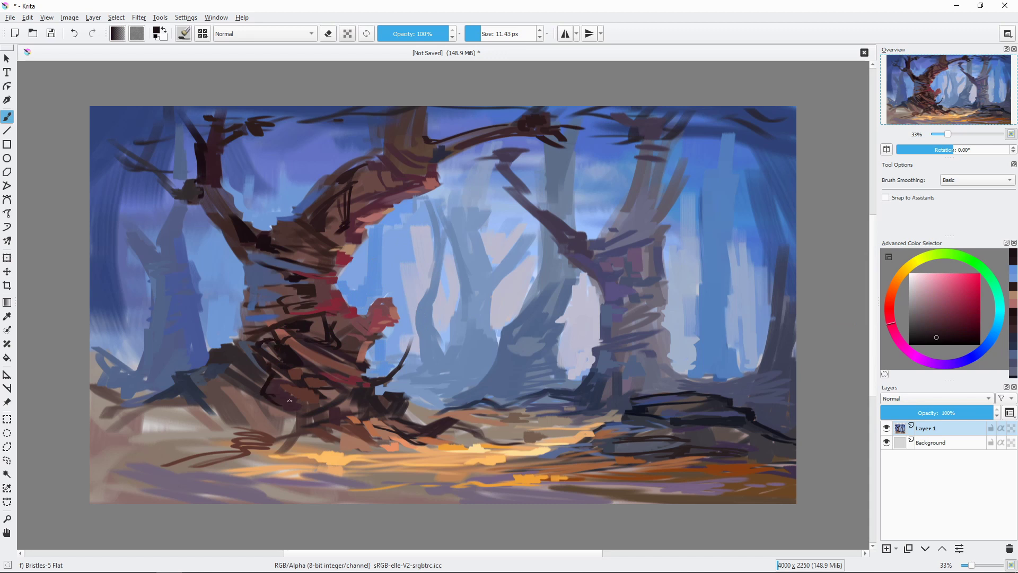
# Mix a lighter blue-grey and paint it over the dark curve beside the trunk.
pyautogui.keyDown('ctrl'); pyautogui.click(244, 254); pyautogui.keyUp('ctrl')
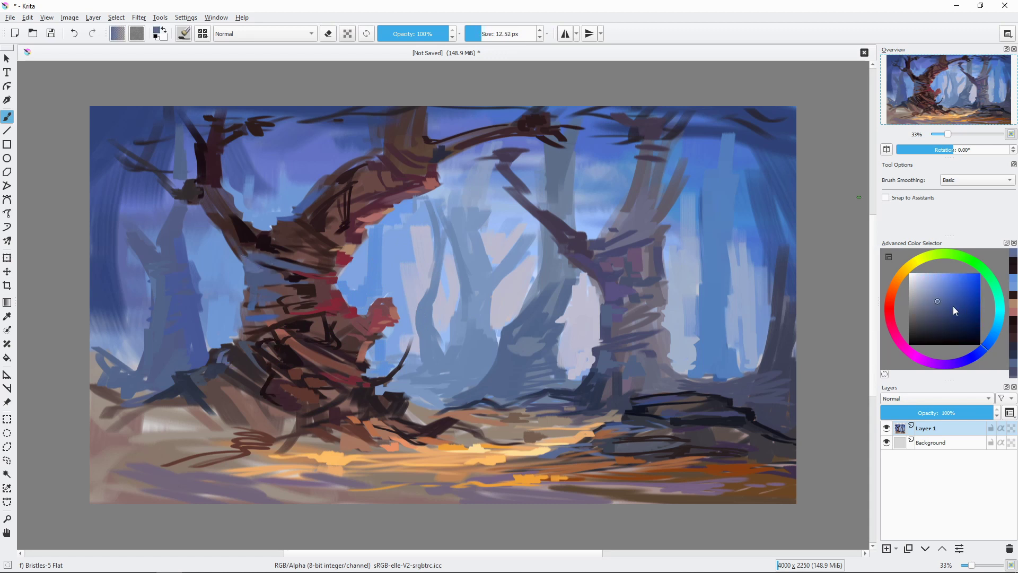
pyautogui.click(952, 305)
pyautogui.keyDown('ctrl'); pyautogui.click(452, 299); pyautogui.keyUp('ctrl')
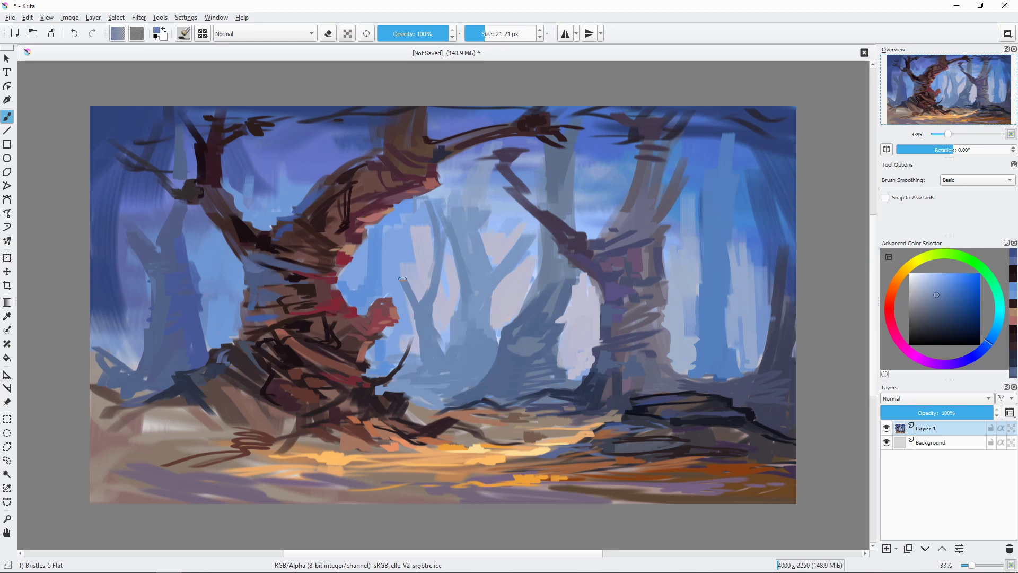
pyautogui.keyDown('ctrl'); pyautogui.click(416, 292); pyautogui.keyUp('ctrl')
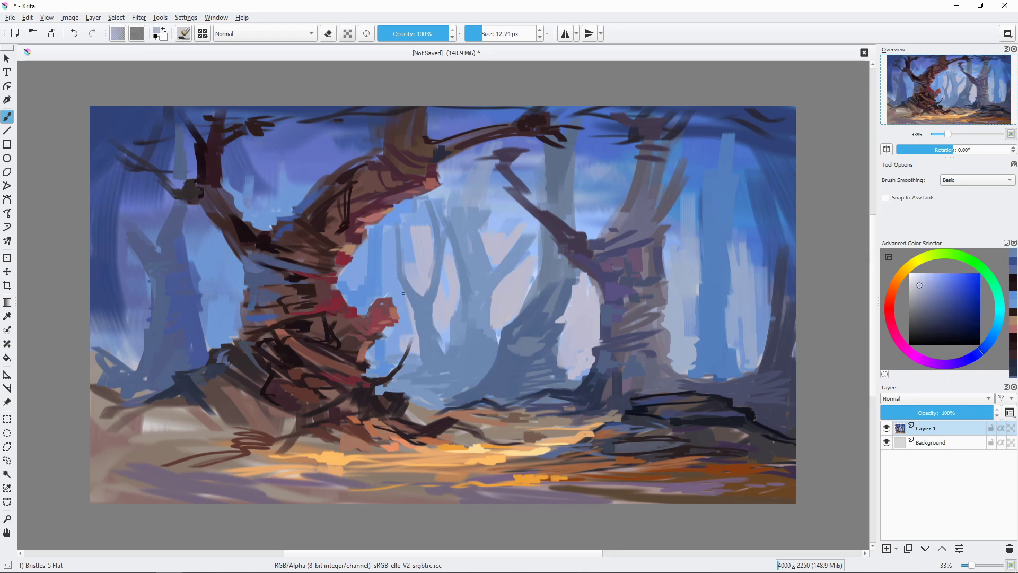
pyautogui.keyDown('ctrl'); pyautogui.click(417, 335); pyautogui.keyUp('ctrl')
pyautogui.moveTo(418, 339); pyautogui.dragTo(414, 310)
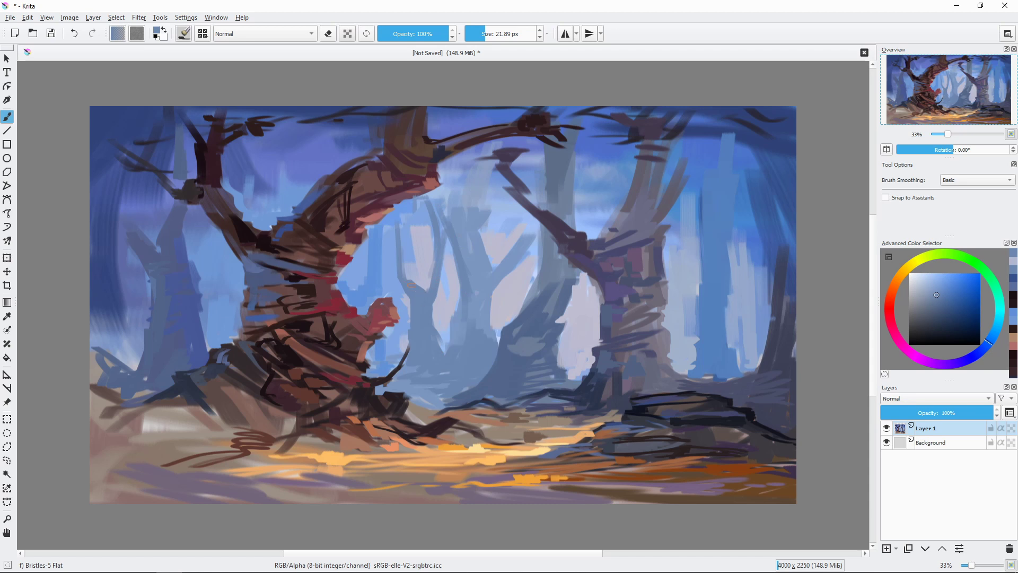
# Paint grey-blue strokes on the pale background trees with a larger brush.
pyautogui.moveTo(410, 284)
pyautogui.mouseDown()
pyautogui.moveTo(513, 262)
pyautogui.moveTo(499, 263)
pyautogui.mouseUp()
pyautogui.moveTo(461, 170); pyautogui.dragTo(477, 220)
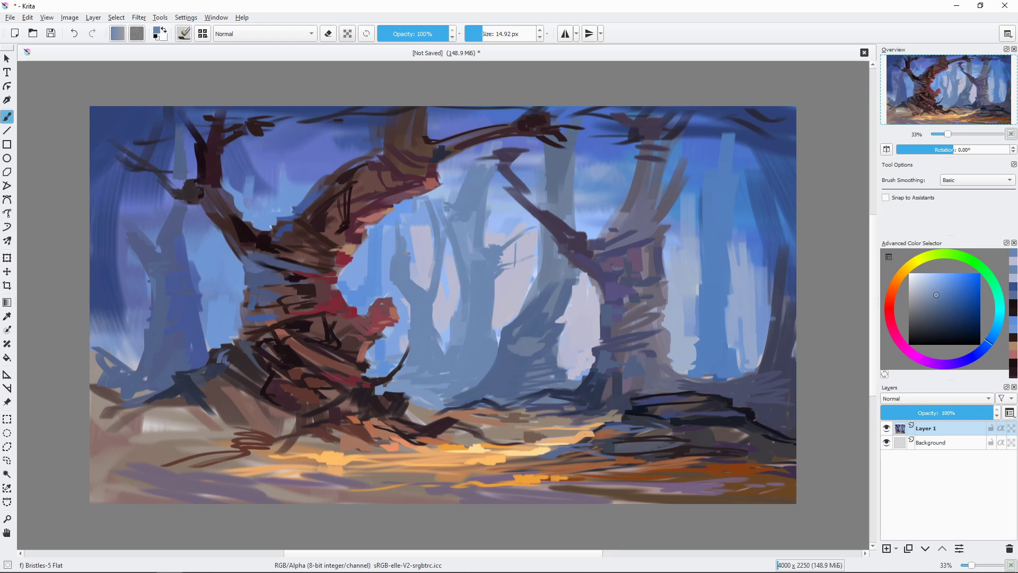
pyautogui.moveTo(407, 253)
pyautogui.mouseDown()
pyautogui.moveTo(356, 240)
pyautogui.moveTo(393, 276)
pyautogui.mouseUp()
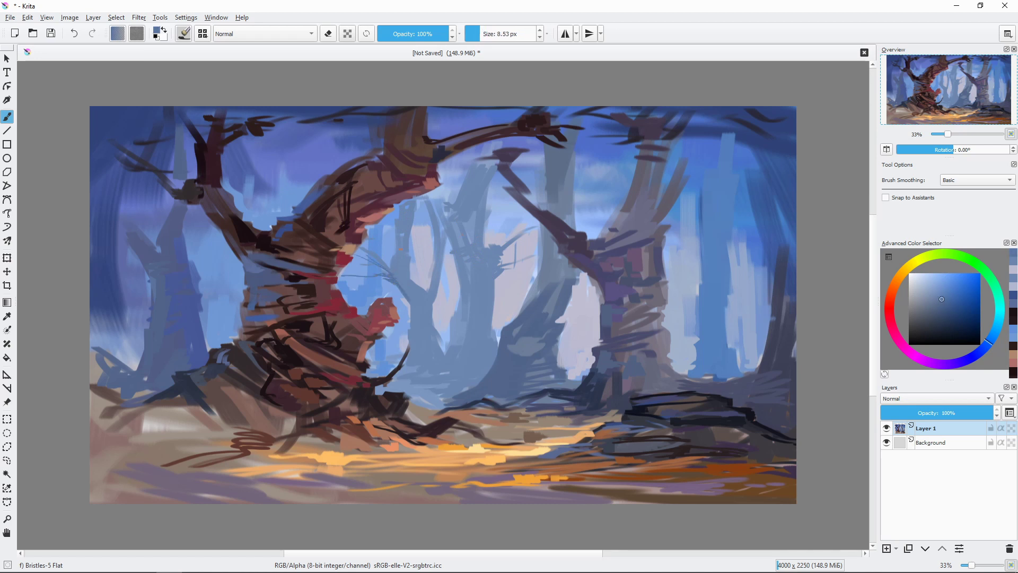
# Paint and darken a thin dark branch among the background trees.
pyautogui.moveTo(493, 329)
pyautogui.mouseDown()
pyautogui.moveTo(509, 329)
pyautogui.moveTo(464, 306)
pyautogui.mouseUp()
pyautogui.keyDown('ctrl'); pyautogui.click(498, 332); pyautogui.keyUp('ctrl')
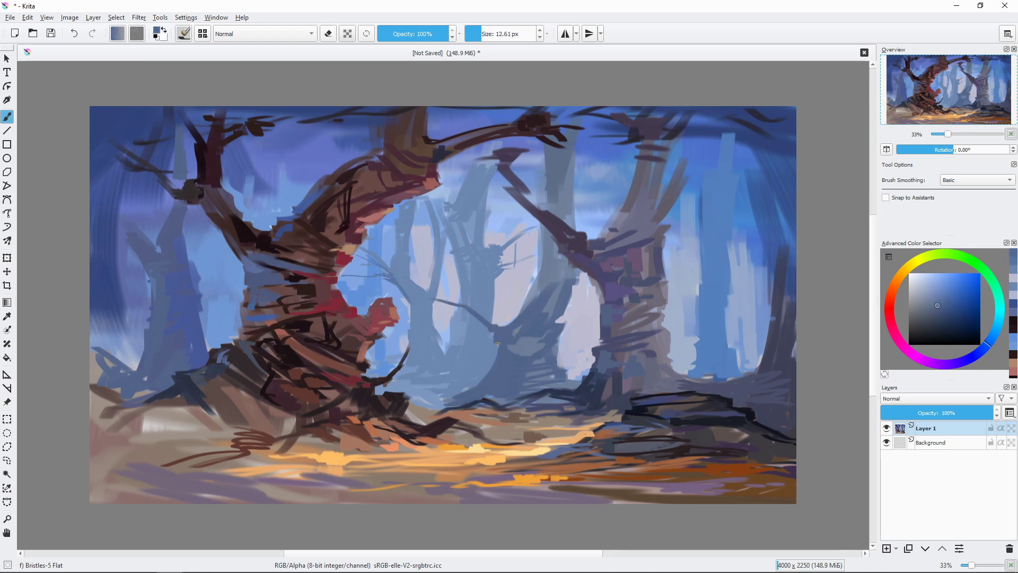
pyautogui.moveTo(407, 350); pyautogui.dragTo(400, 351)
pyautogui.moveTo(500, 327); pyautogui.dragTo(482, 303)
pyautogui.moveTo(498, 330); pyautogui.dragTo(510, 382)
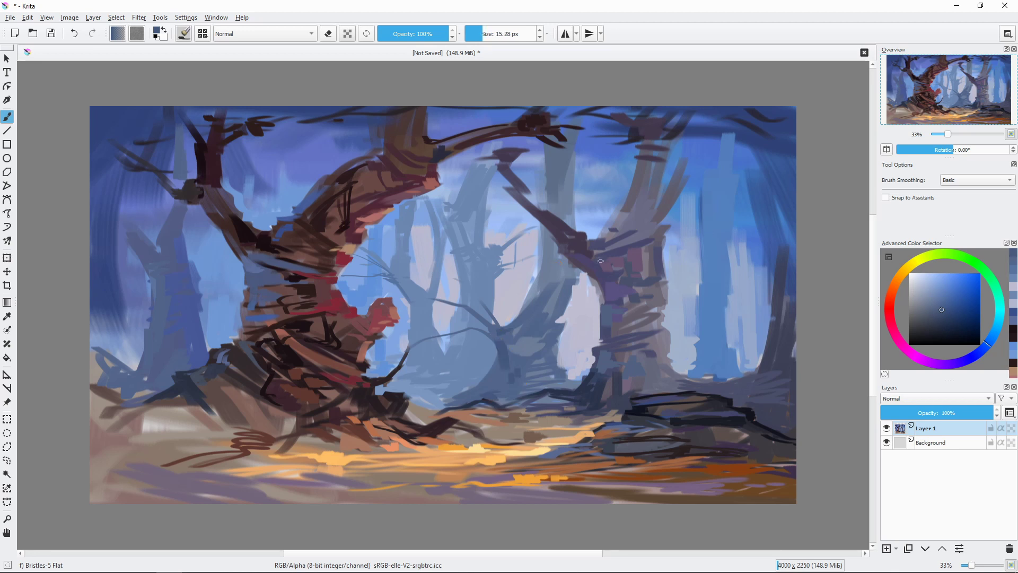
pyautogui.keyDown('ctrl'); pyautogui.click(403, 419); pyautogui.keyUp('ctrl')
# Paint dark brown, then ochre strokes across the lower-left ground.
pyautogui.moveTo(403, 419); pyautogui.dragTo(397, 418)
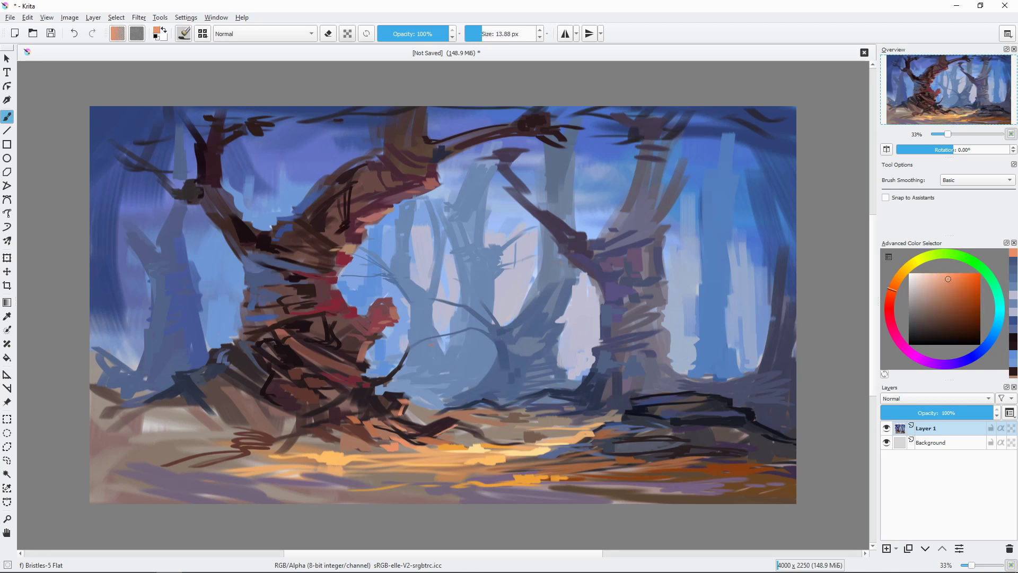
pyautogui.click(949, 293)
pyautogui.moveTo(379, 339); pyautogui.dragTo(344, 355)
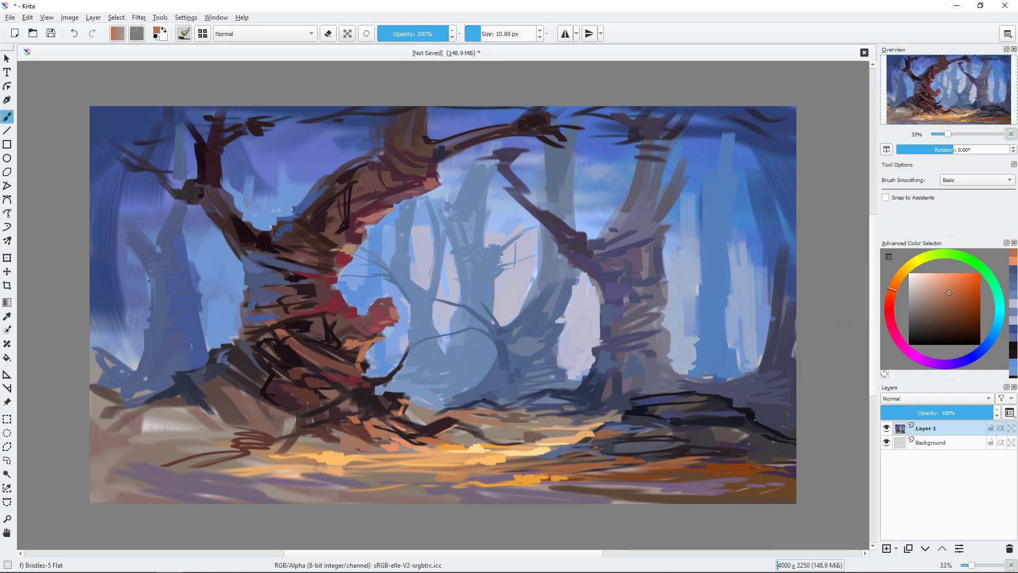
pyautogui.click(952, 318)
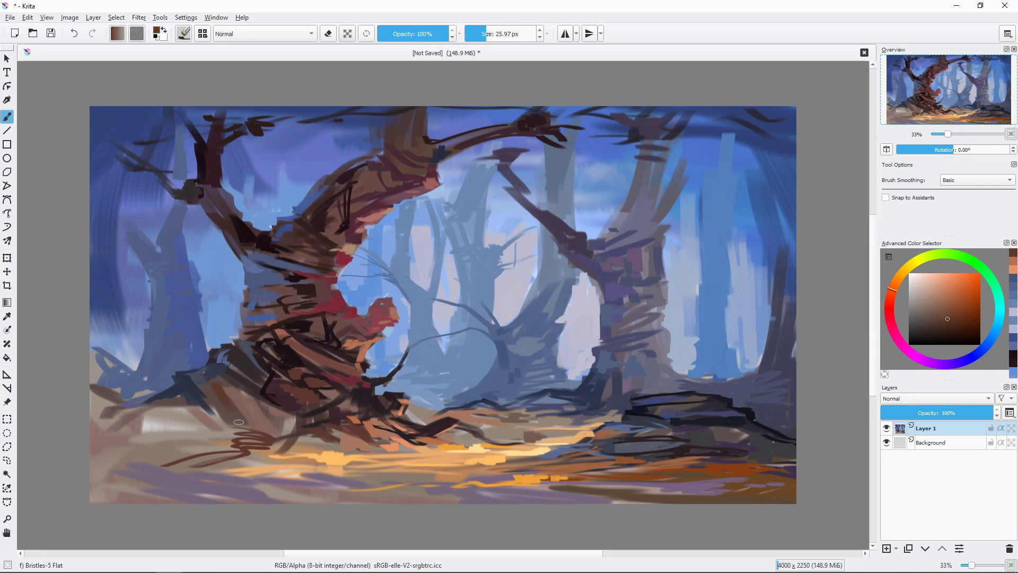
pyautogui.click(901, 281)
pyautogui.moveTo(222, 408); pyautogui.dragTo(122, 440)
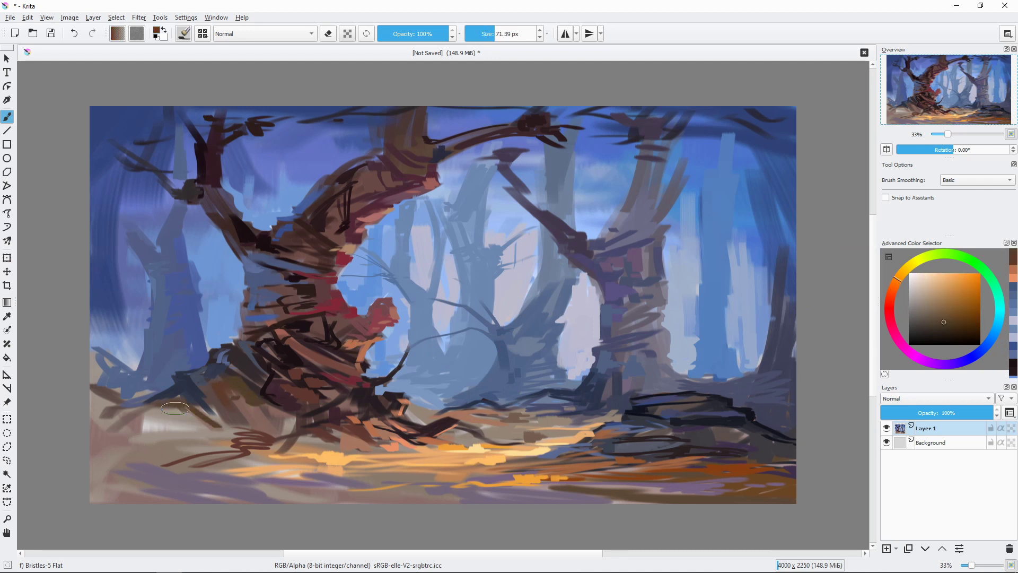
pyautogui.keyDown('ctrl'); pyautogui.click(223, 427); pyautogui.keyUp('ctrl')
pyautogui.moveTo(225, 427); pyautogui.dragTo(141, 435)
# Darken the big tree's base with dark red-black and grey-blue strokes.
pyautogui.keyDown('ctrl'); pyautogui.click(234, 358); pyautogui.keyUp('ctrl')
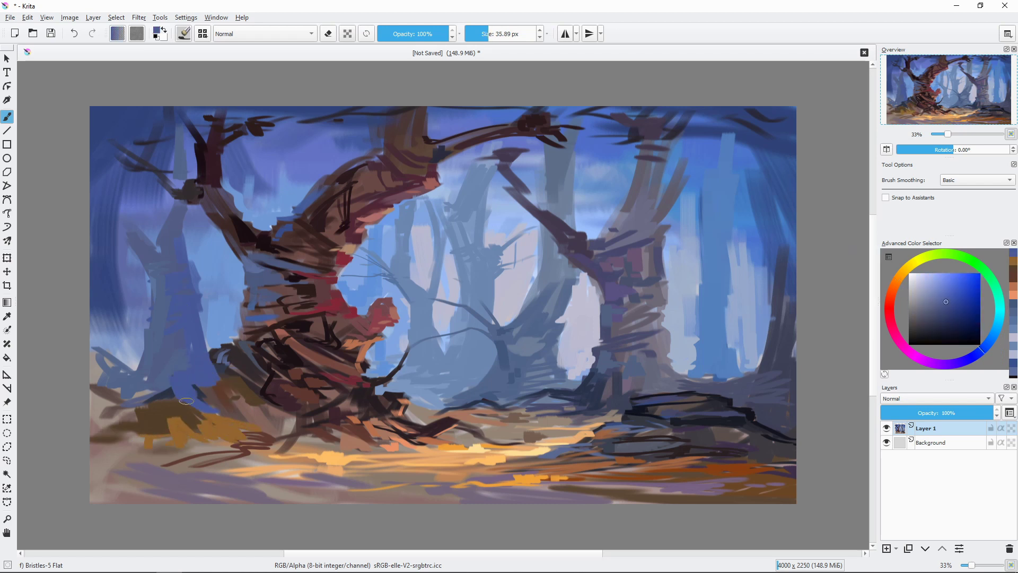
pyautogui.moveTo(215, 379)
pyautogui.mouseDown()
pyautogui.moveTo(210, 366)
pyautogui.moveTo(228, 403)
pyautogui.moveTo(210, 433)
pyautogui.mouseUp()
pyautogui.keyDown('ctrl'); pyautogui.click(195, 395); pyautogui.keyUp('ctrl')
pyautogui.moveTo(195, 395)
pyautogui.mouseDown()
pyautogui.moveTo(217, 384)
pyautogui.moveTo(265, 434)
pyautogui.moveTo(254, 440)
pyautogui.mouseUp()
pyautogui.keyDown('ctrl'); pyautogui.click(217, 392); pyautogui.keyUp('ctrl')
# Paint dark roots from the tree base, extending them along the ground.
pyautogui.moveTo(286, 400); pyautogui.dragTo(251, 412)
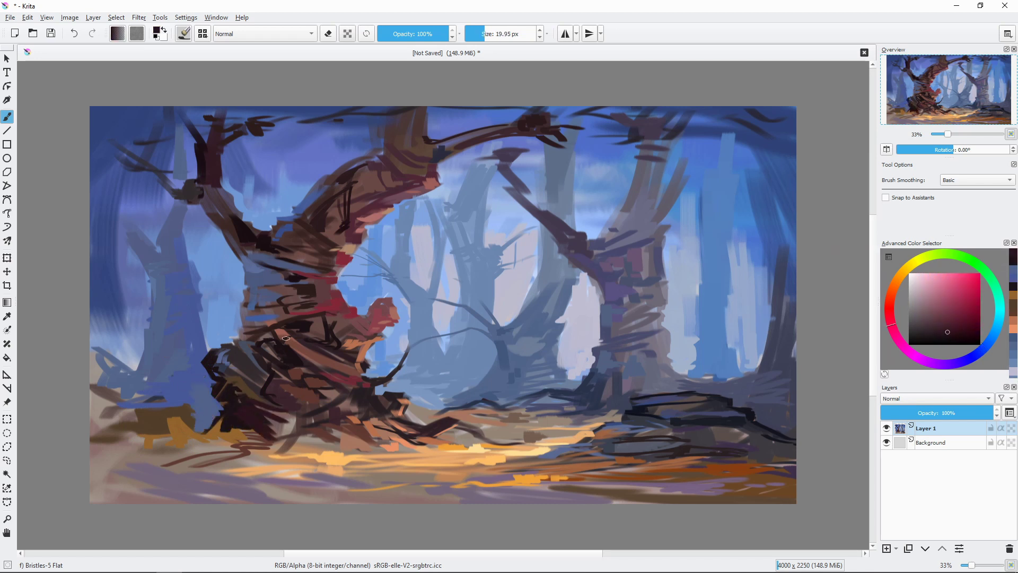
pyautogui.moveTo(160, 408); pyautogui.dragTo(148, 430)
pyautogui.moveTo(173, 376); pyautogui.dragTo(106, 424)
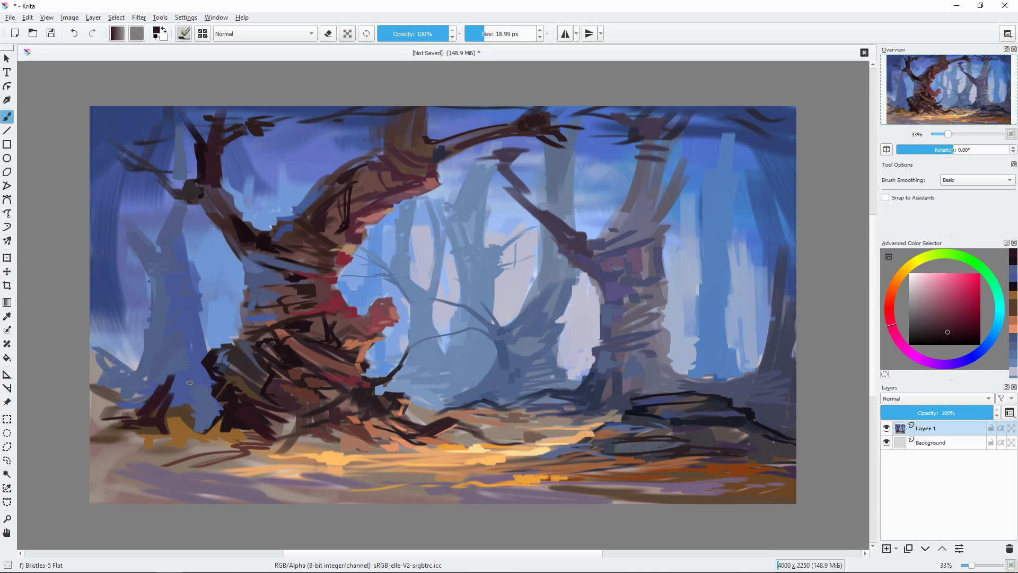
pyautogui.press('[')
pyautogui.moveTo(186, 361)
pyautogui.mouseDown()
pyautogui.moveTo(169, 376)
pyautogui.moveTo(165, 431)
pyautogui.mouseUp()
pyautogui.keyDown('ctrl'); pyautogui.click(293, 460); pyautogui.keyUp('ctrl')
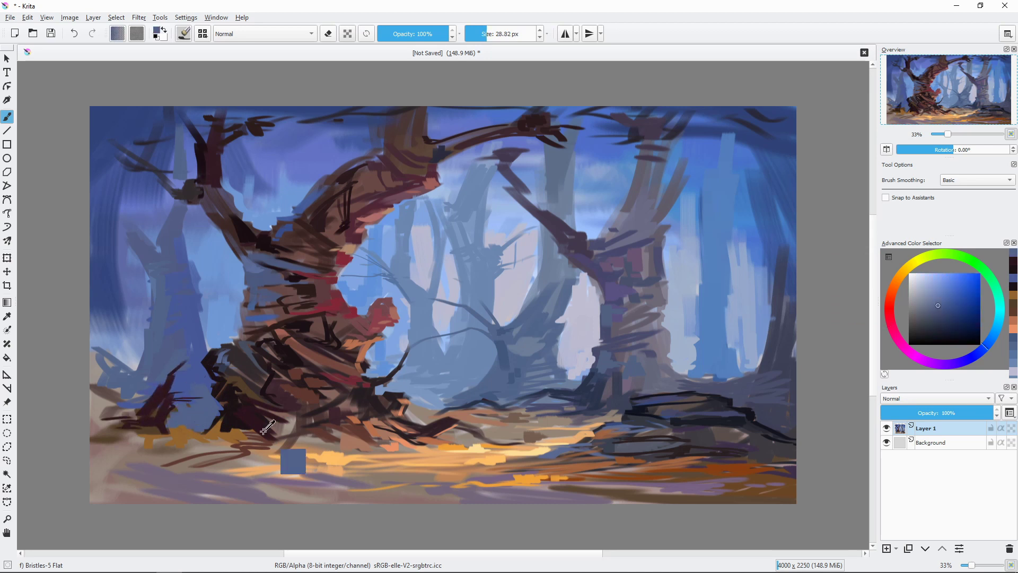
pyautogui.press(']')
pyautogui.press(']')
pyautogui.press(']')
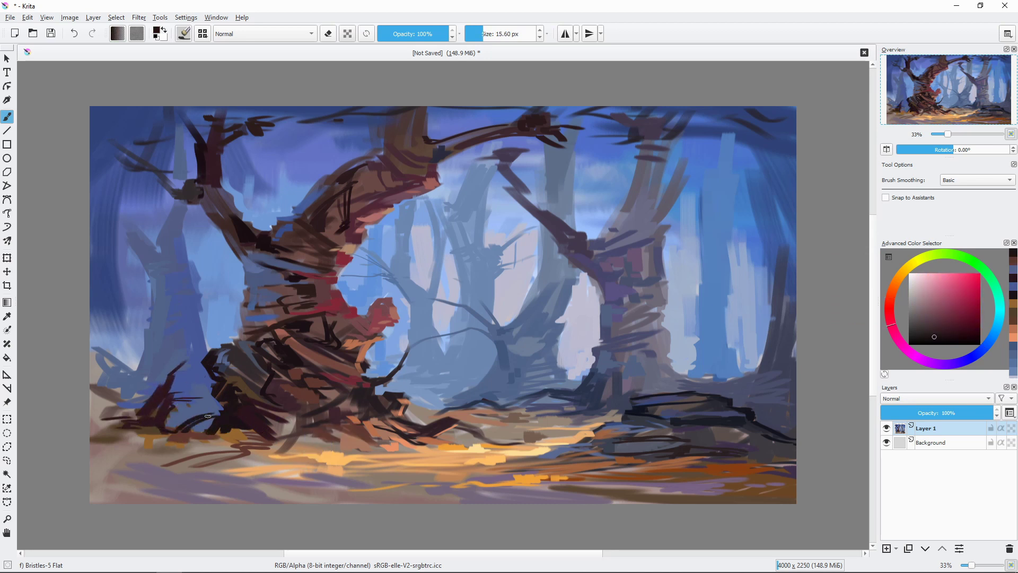
# Sample darker reddish tones and add thin root strokes along the lower-left ground.
pyautogui.keyDown('ctrl'); pyautogui.click(334, 271); pyautogui.keyUp('ctrl')
pyautogui.press('[')
pyautogui.press('[')
pyautogui.keyDown('ctrl'); pyautogui.click(220, 432); pyautogui.keyUp('ctrl')
pyautogui.moveTo(213, 434); pyautogui.dragTo(243, 427)
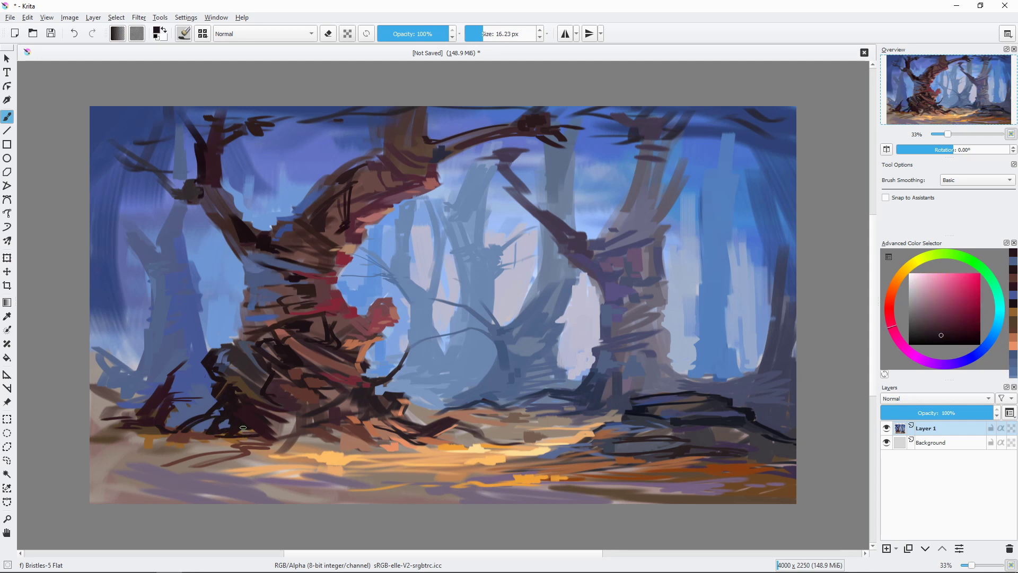
pyautogui.keyDown('ctrl'); pyautogui.click(254, 330); pyautogui.keyUp('ctrl')
pyautogui.press('[')
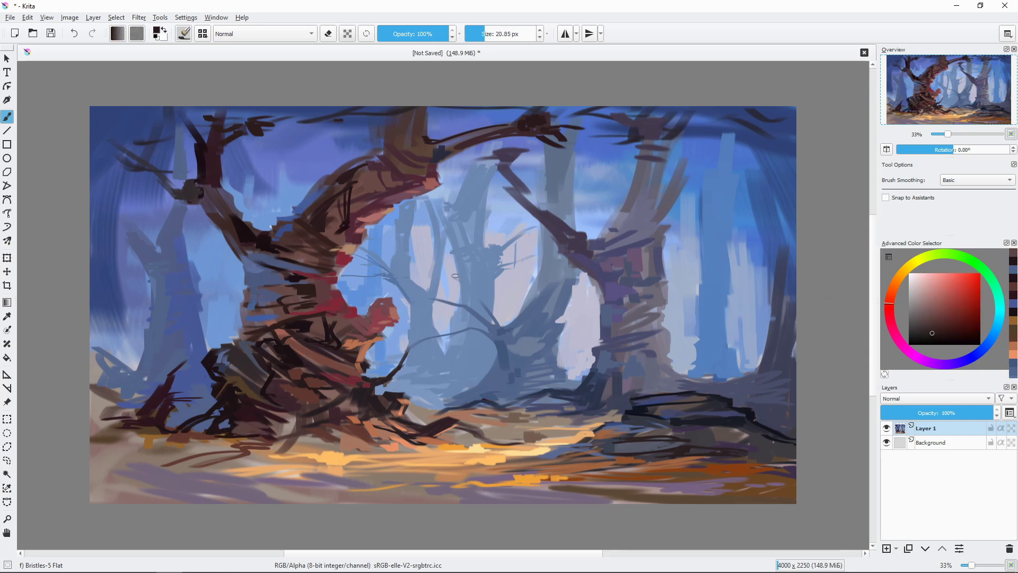
pyautogui.moveTo(229, 432)
pyautogui.mouseDown()
pyautogui.moveTo(180, 444)
pyautogui.moveTo(90, 441)
pyautogui.moveTo(175, 438)
pyautogui.mouseUp()
pyautogui.moveTo(189, 442); pyautogui.dragTo(107, 448)
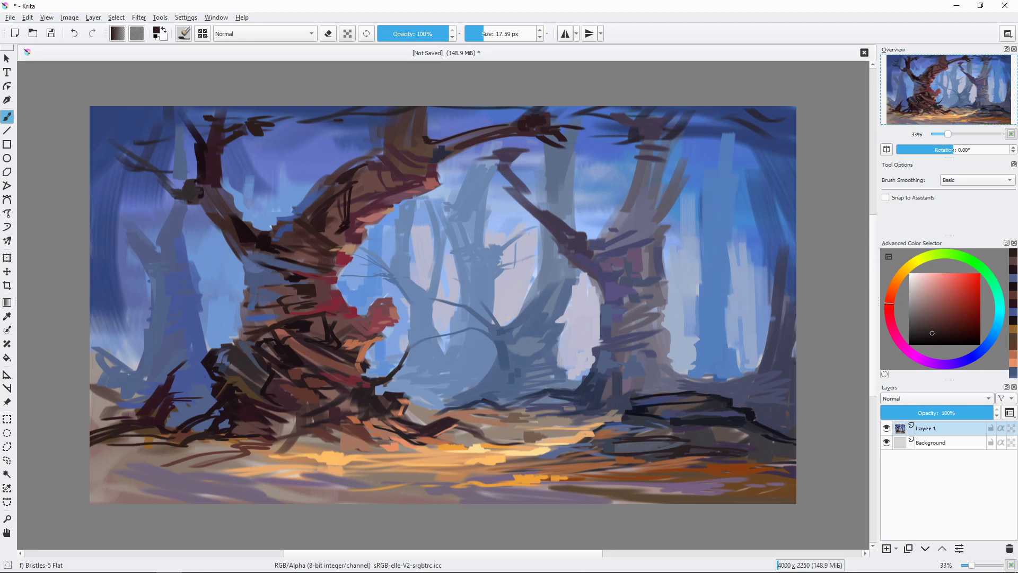
# Adjust the colour lightness and add a small dark stroke on the bottom-right ground.
pyautogui.press('l')
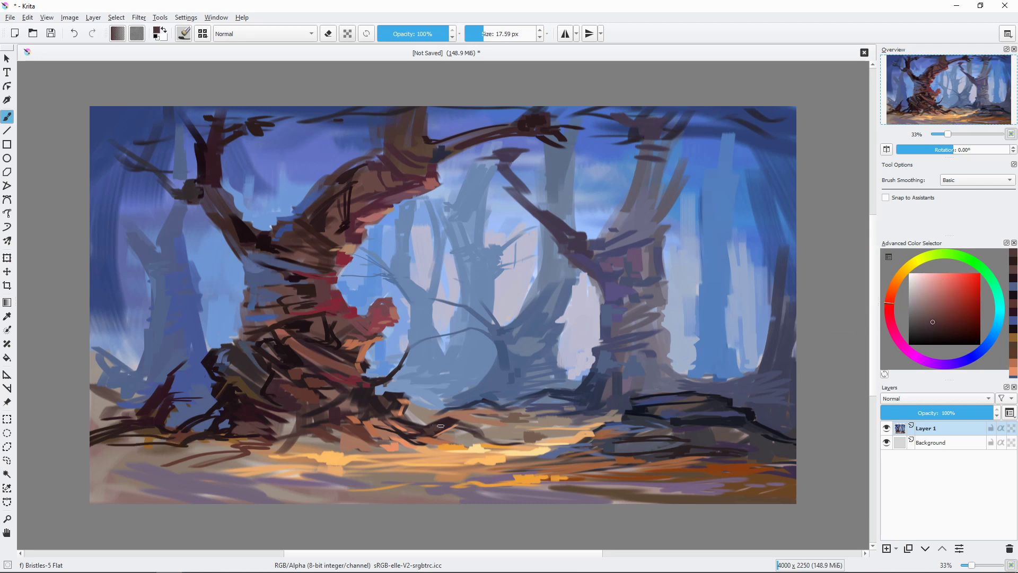
pyautogui.press('l')
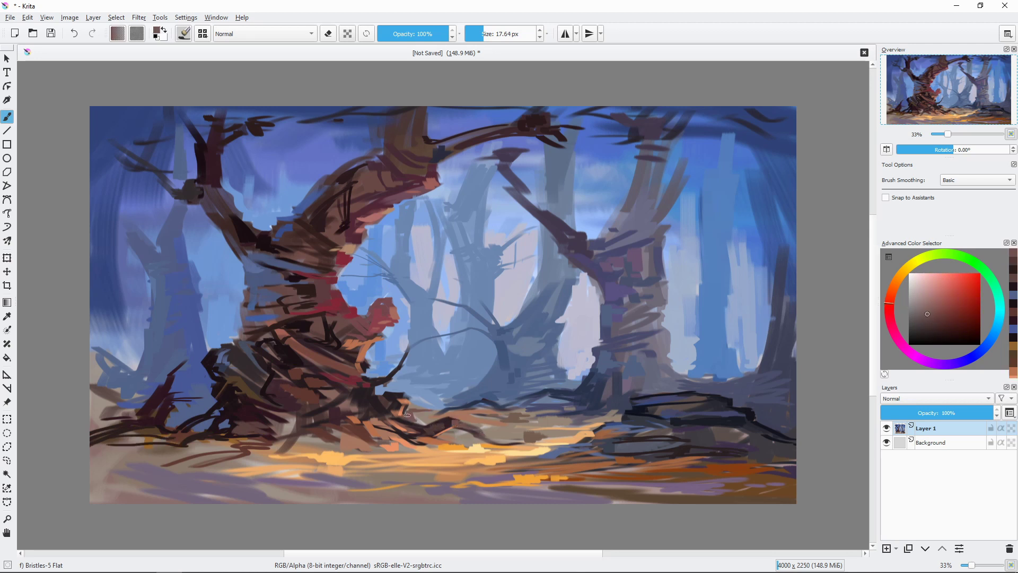
pyautogui.press('k')
pyautogui.press('k')
pyautogui.press('[')
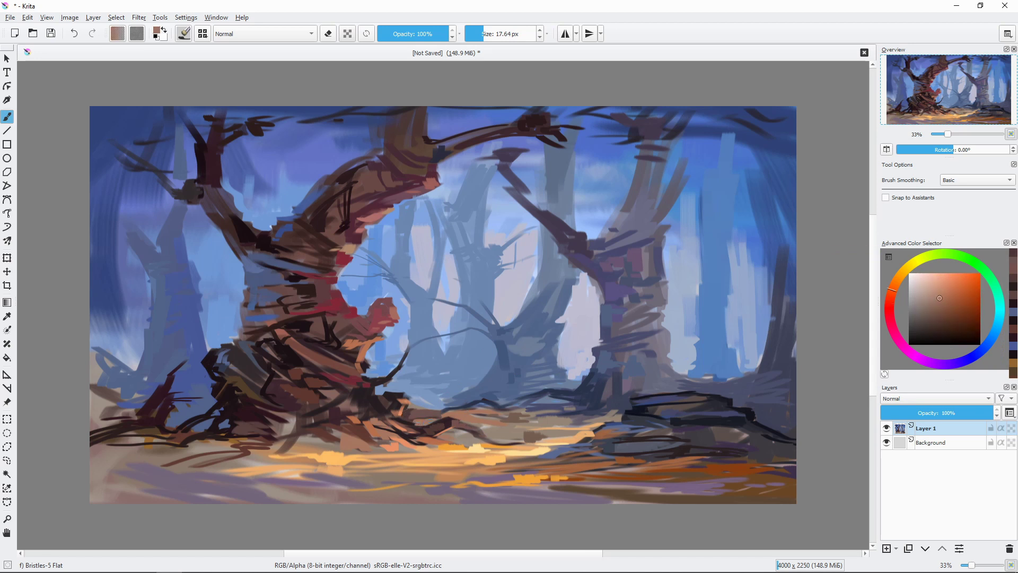
pyautogui.keyDown('ctrl'); pyautogui.click(439, 421); pyautogui.keyUp('ctrl')
pyautogui.moveTo(448, 428); pyautogui.dragTo(468, 438)
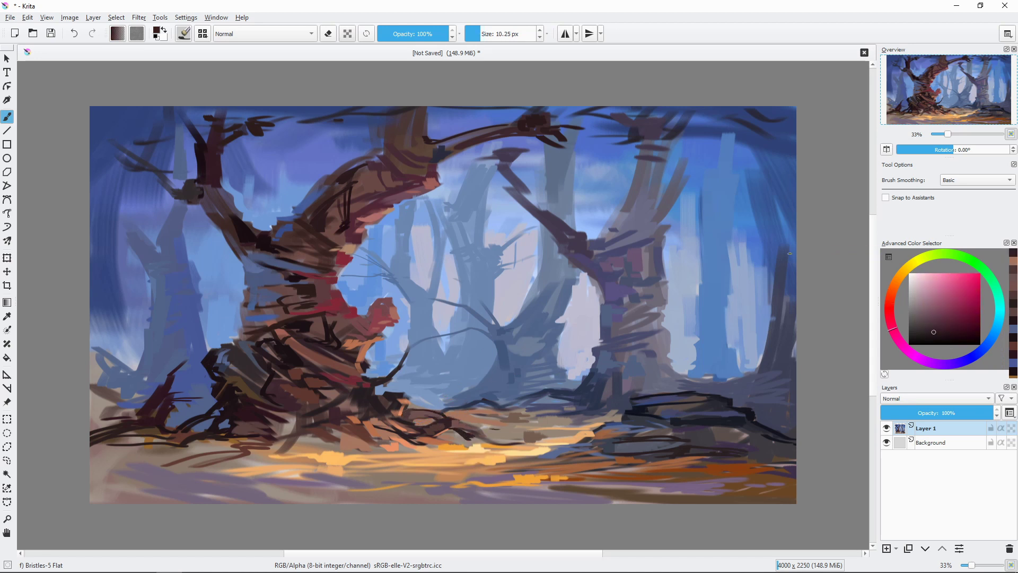
pyautogui.press('l')
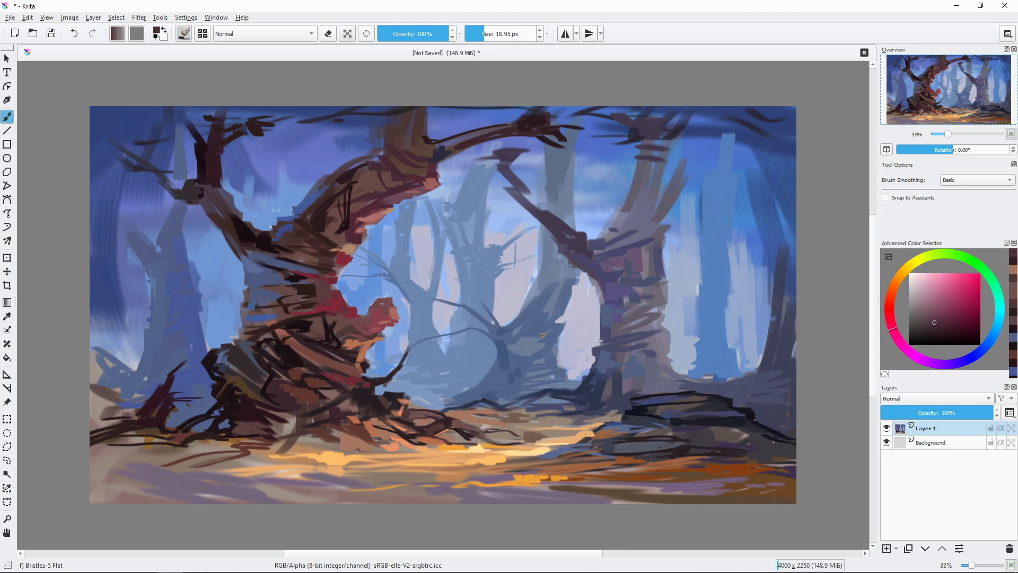
# Dab red-orange foliage along the top and right edge with a larger brush.
pyautogui.click(943, 317)
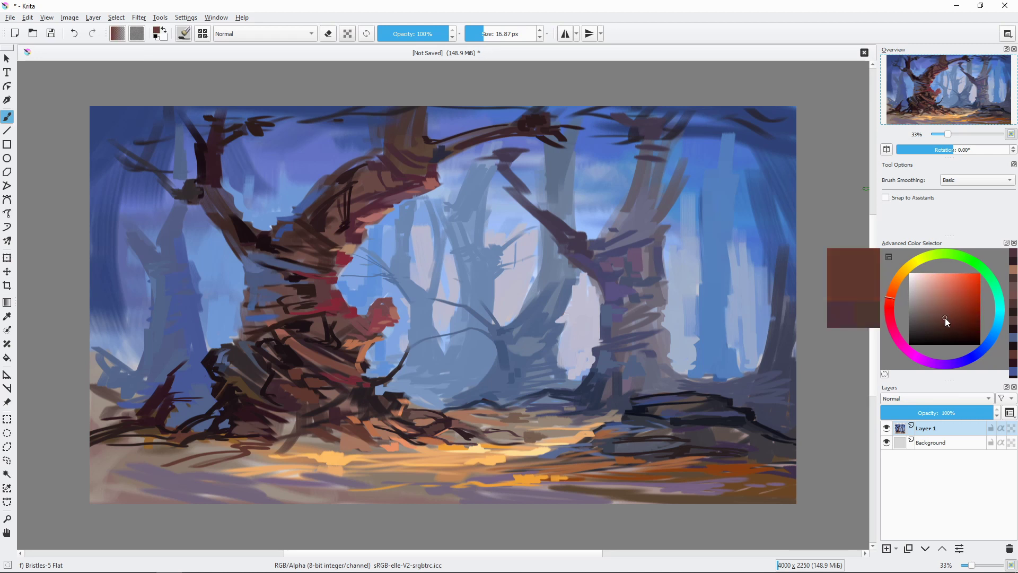
pyautogui.press(']')
pyautogui.moveTo(708, 123)
pyautogui.mouseDown()
pyautogui.moveTo(670, 145)
pyautogui.moveTo(660, 165)
pyautogui.mouseUp()
pyautogui.moveTo(596, 120)
pyautogui.mouseDown()
pyautogui.moveTo(577, 123)
pyautogui.moveTo(610, 149)
pyautogui.mouseUp()
pyautogui.moveTo(796, 159)
pyautogui.mouseDown()
pyautogui.moveTo(774, 170)
pyautogui.moveTo(713, 157)
pyautogui.mouseUp()
pyautogui.moveTo(784, 194); pyautogui.dragTo(772, 197)
pyautogui.moveTo(793, 242); pyautogui.dragTo(768, 240)
pyautogui.moveTo(795, 217); pyautogui.dragTo(721, 222)
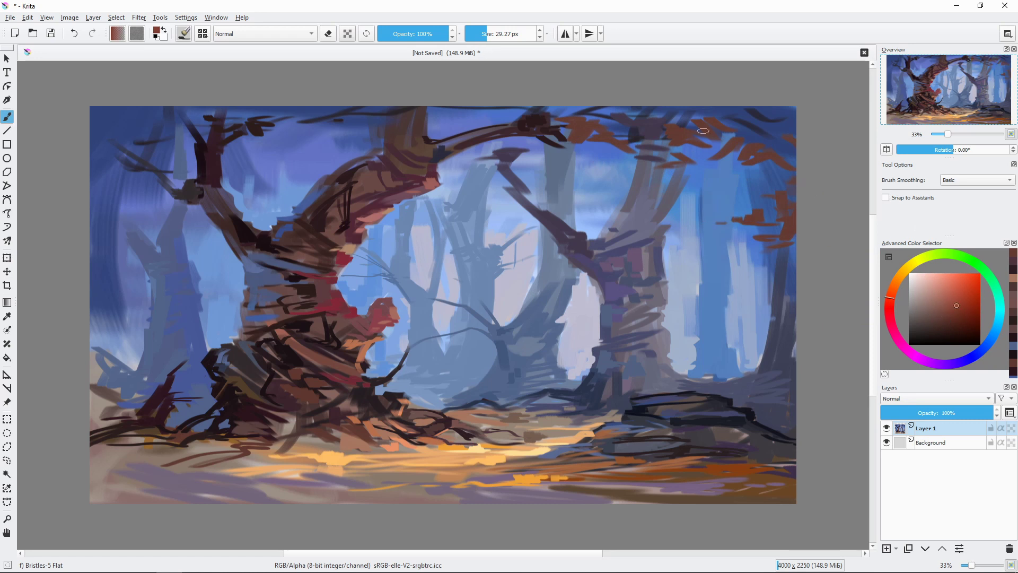
pyautogui.moveTo(329, 130)
pyautogui.mouseDown()
pyautogui.moveTo(307, 109)
pyautogui.moveTo(283, 120)
pyautogui.mouseUp()
# Sample light sky blue and repaint the upper branch in blue.
pyautogui.keyDown('ctrl'); pyautogui.click(292, 125); pyautogui.keyUp('ctrl')
pyautogui.press(']')
pyautogui.press('[')
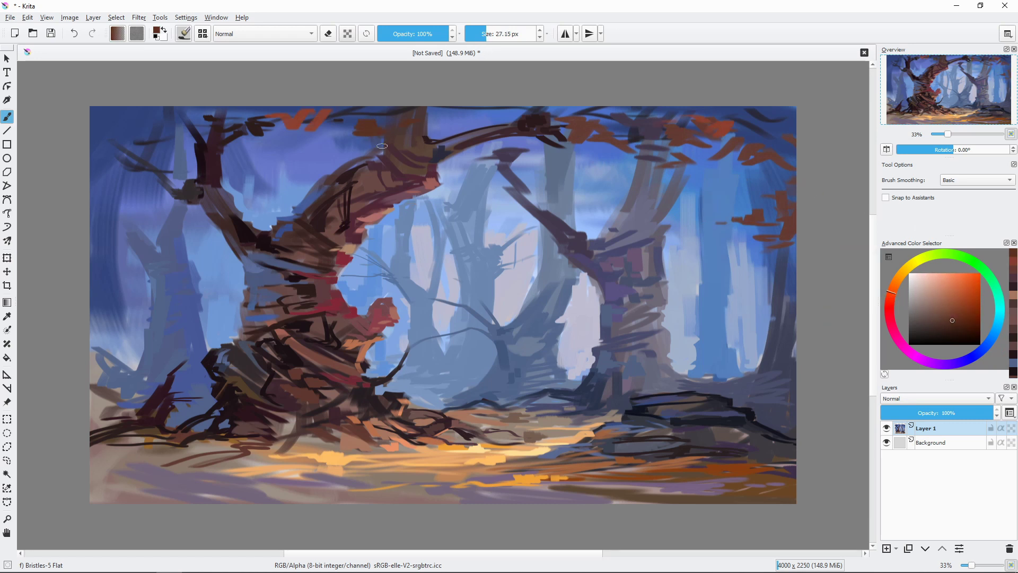
pyautogui.keyDown('ctrl'); pyautogui.click(286, 162); pyautogui.keyUp('ctrl')
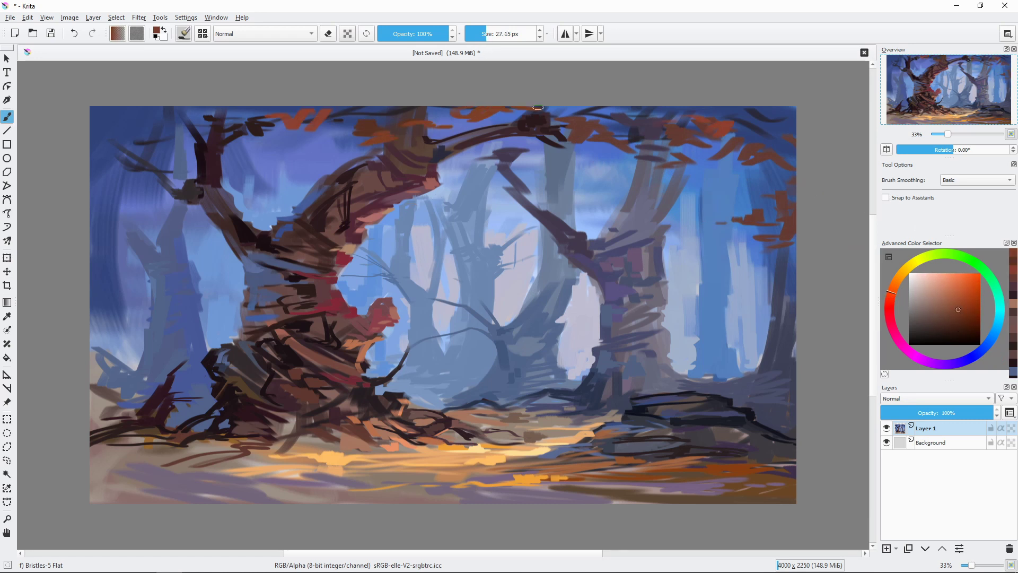
pyautogui.keyDown('ctrl'); pyautogui.click(496, 204); pyautogui.keyUp('ctrl')
pyautogui.moveTo(499, 200); pyautogui.dragTo(559, 146)
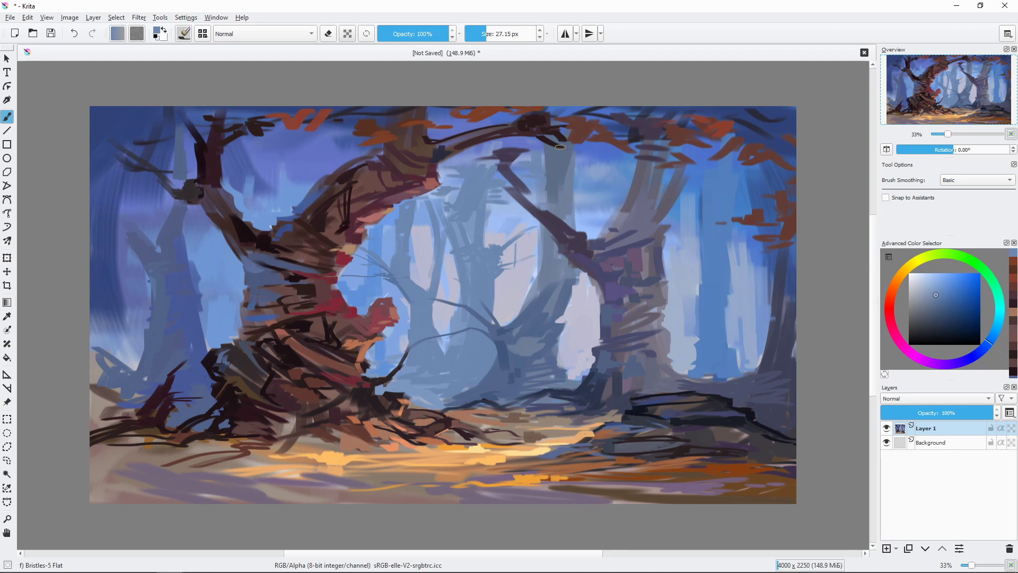
# Sample several blue-greys and shade the central background tree and its branches.
pyautogui.keyDown('ctrl'); pyautogui.click(407, 280); pyautogui.keyUp('ctrl')
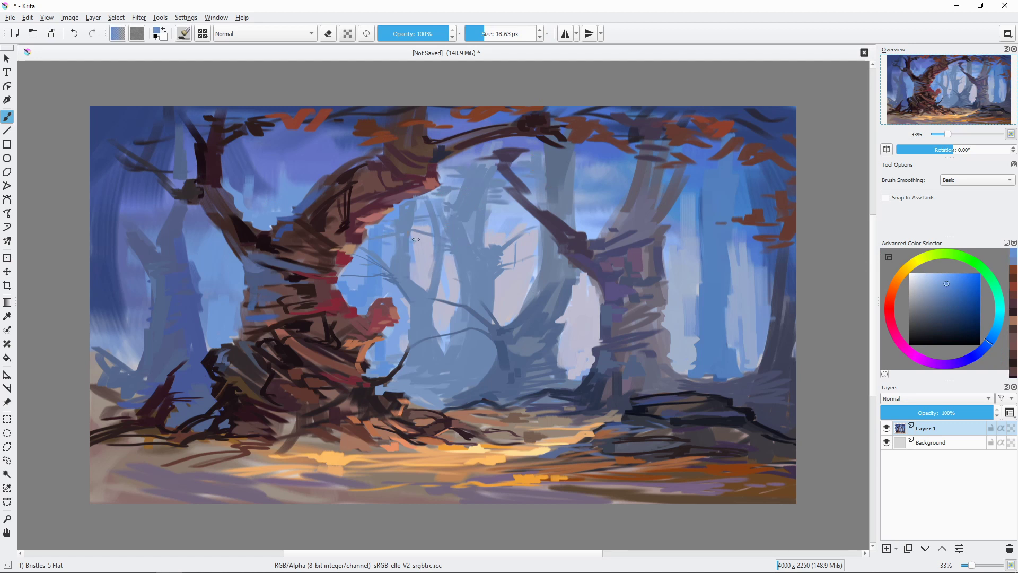
pyautogui.keyDown('ctrl'); pyautogui.click(493, 334); pyautogui.keyUp('ctrl')
pyautogui.press('[')
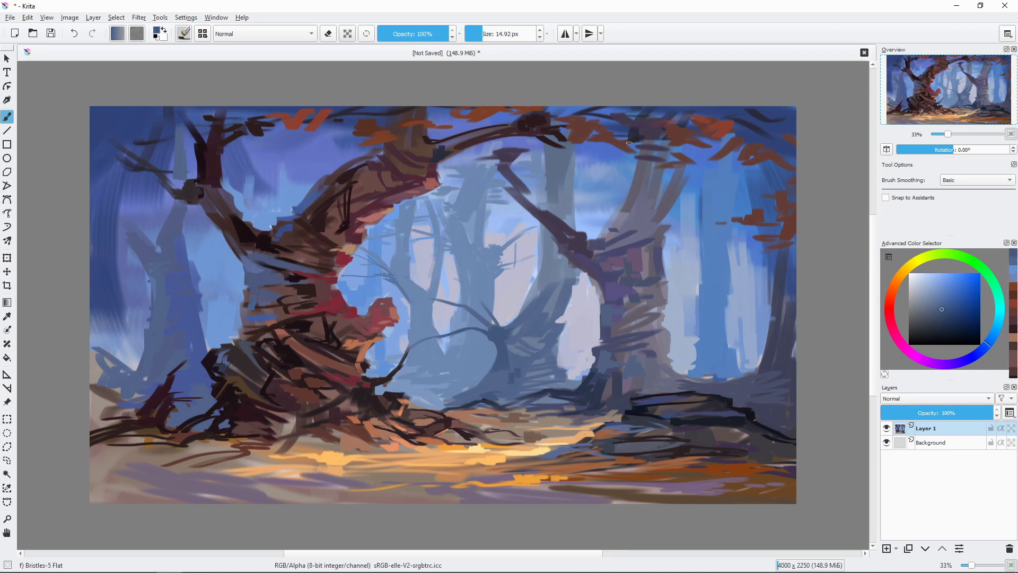
pyautogui.keyDown('ctrl'); pyautogui.click(488, 376); pyautogui.keyUp('ctrl')
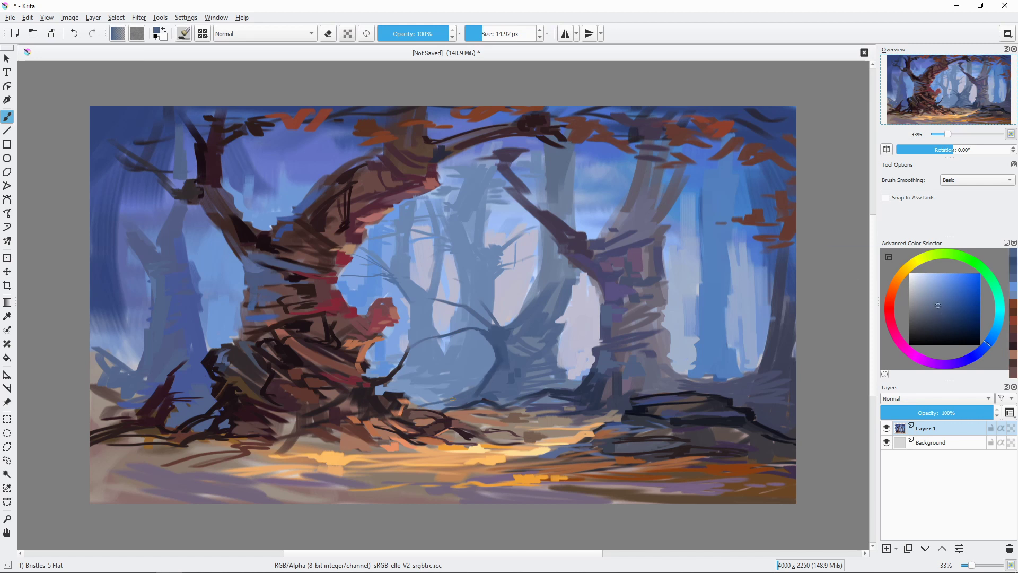
pyautogui.moveTo(445, 414); pyautogui.dragTo(460, 429)
pyautogui.keyDown('ctrl'); pyautogui.click(424, 390); pyautogui.keyUp('ctrl')
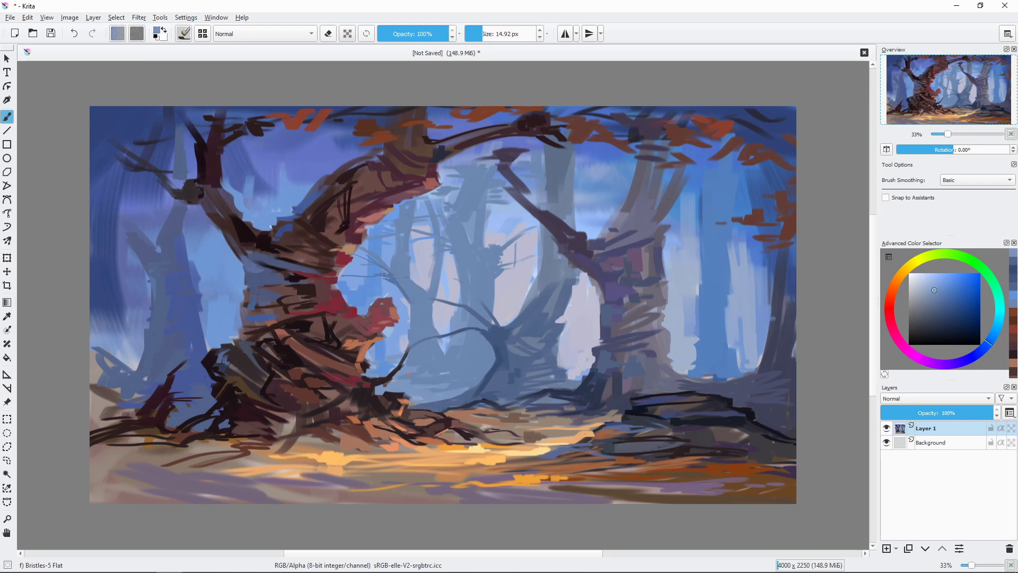
pyautogui.keyDown('ctrl'); pyautogui.click(424, 347); pyautogui.keyUp('ctrl')
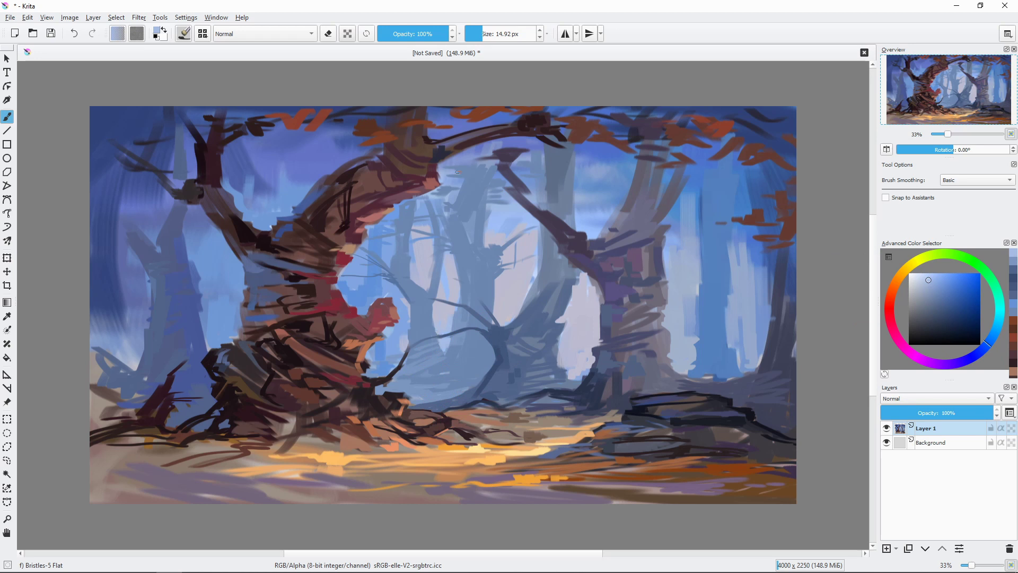
pyautogui.click(943, 292)
# Add orange leaves near the top centre, then sample blue with a smaller brush.
pyautogui.press(']')
pyautogui.press(']')
pyautogui.press(']')
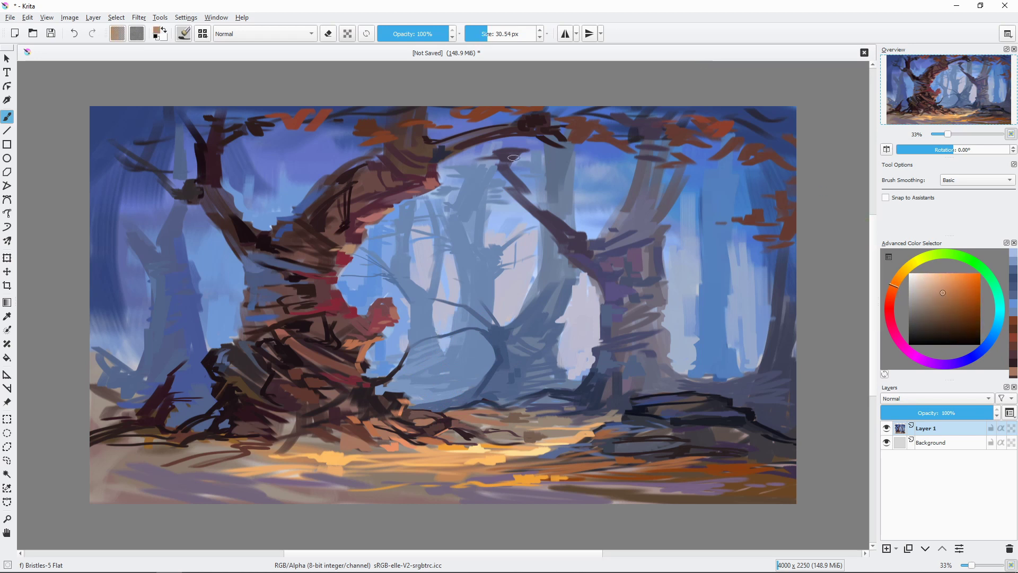
pyautogui.moveTo(483, 154); pyautogui.dragTo(530, 151)
pyautogui.moveTo(469, 174); pyautogui.dragTo(498, 171)
pyautogui.keyDown('ctrl'); pyautogui.click(510, 175); pyautogui.keyUp('ctrl')
pyautogui.press('[')
pyautogui.press('[')
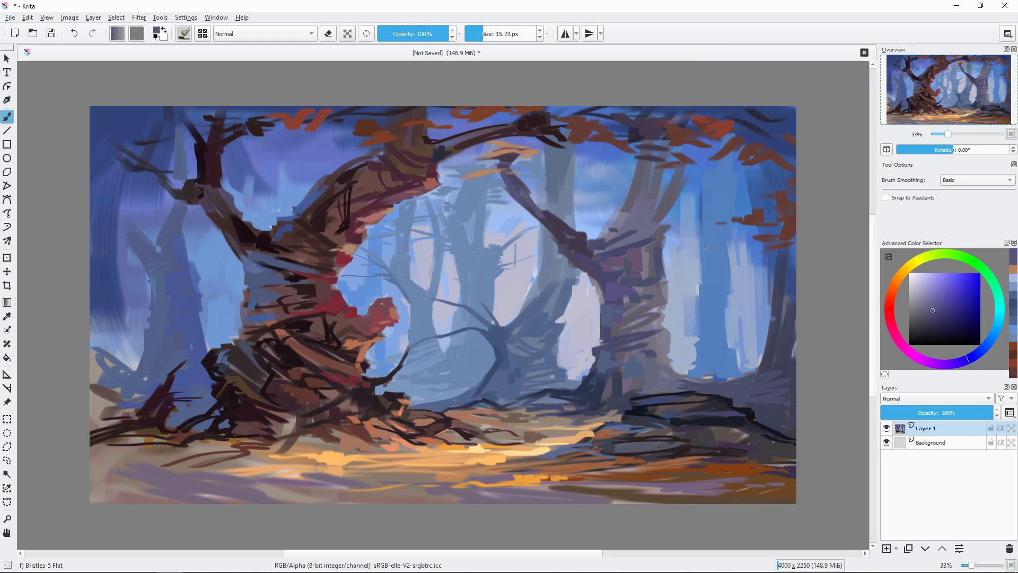
# Paint blue along the right tree's branch and a light violet highlight on its trunk.
pyautogui.moveTo(534, 219); pyautogui.dragTo(568, 248)
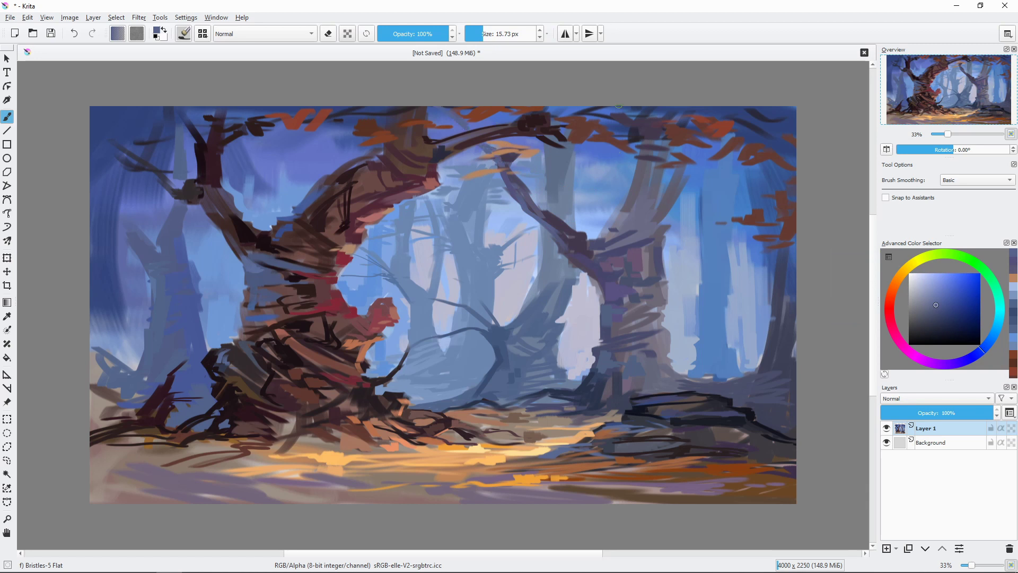
pyautogui.keyDown('ctrl'); pyautogui.click(519, 165); pyautogui.keyUp('ctrl')
pyautogui.moveTo(535, 156); pyautogui.dragTo(527, 204)
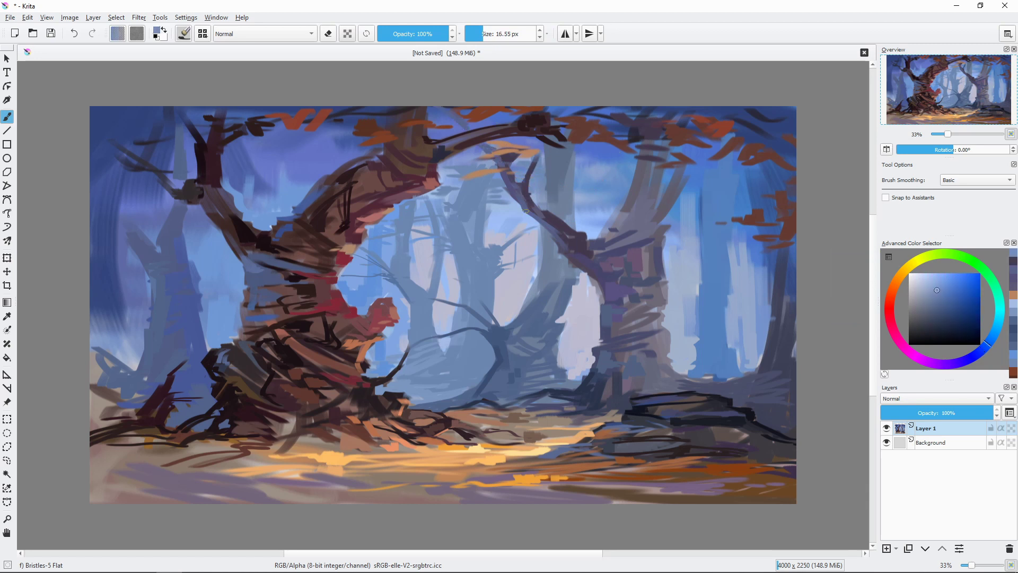
pyautogui.keyDown('ctrl'); pyautogui.click(509, 192); pyautogui.keyUp('ctrl')
pyautogui.keyDown('ctrl'); pyautogui.click(585, 312); pyautogui.keyUp('ctrl')
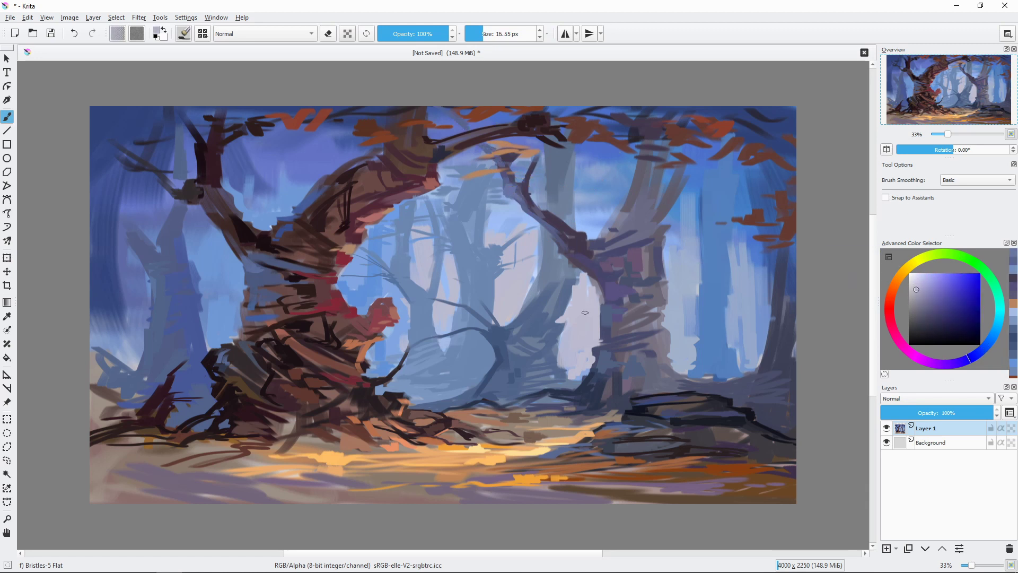
pyautogui.moveTo(595, 344); pyautogui.dragTo(597, 316)
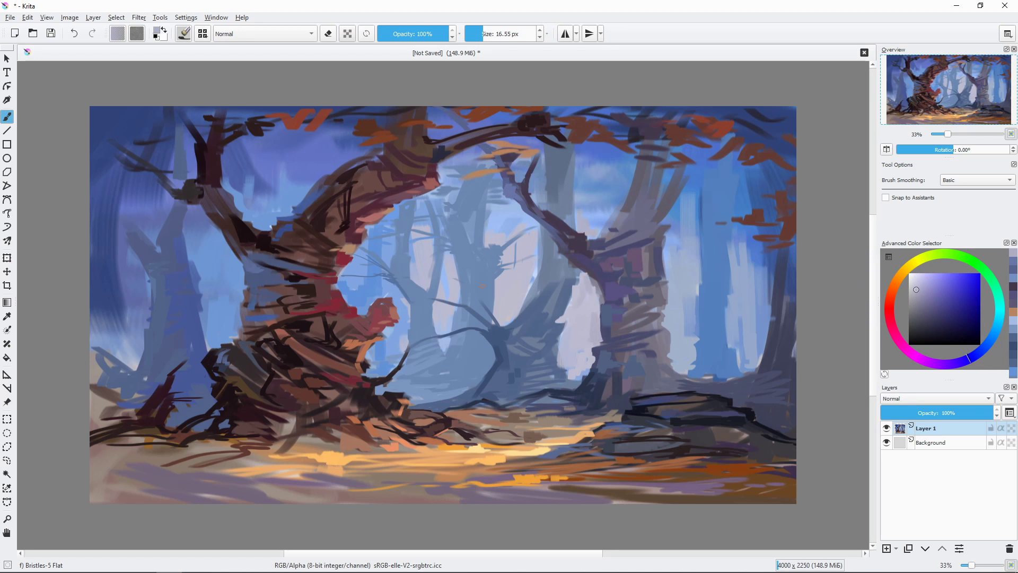
pyautogui.keyDown('ctrl'); pyautogui.click(361, 299); pyautogui.keyUp('ctrl')
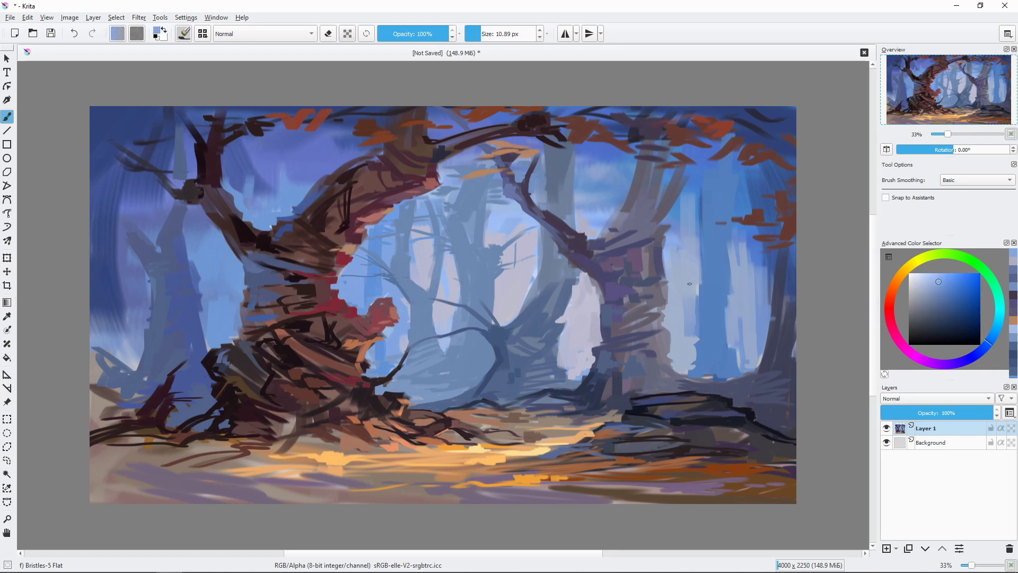
pyautogui.keyDown('ctrl'); pyautogui.click(739, 366); pyautogui.keyUp('ctrl')
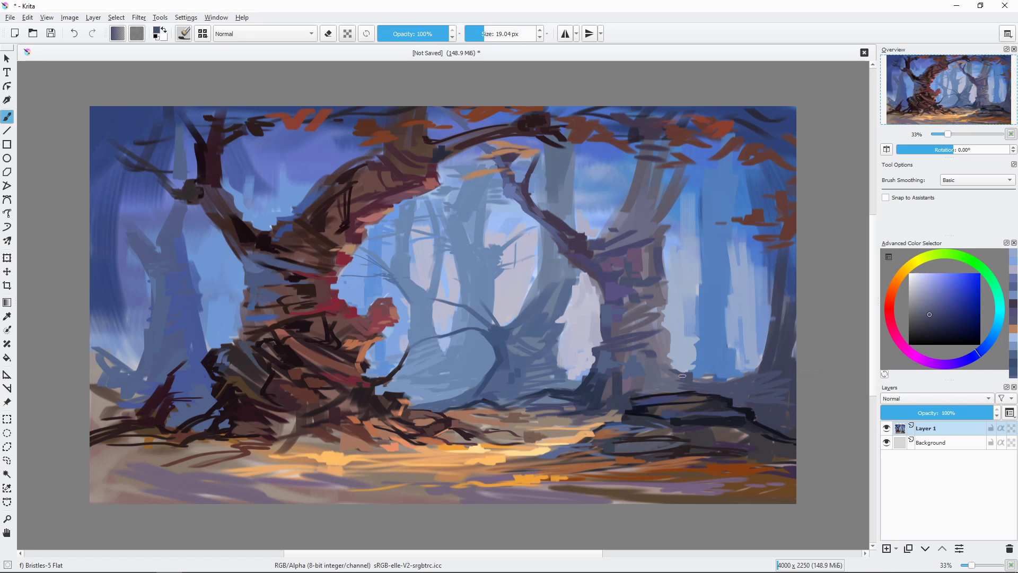
# Paint dark and light blue-grey diagonal trunks to the right of the big tree.
pyautogui.moveTo(719, 373)
pyautogui.mouseDown()
pyautogui.moveTo(767, 303)
pyautogui.moveTo(769, 246)
pyautogui.mouseUp()
pyautogui.keyDown('ctrl'); pyautogui.click(744, 337); pyautogui.keyUp('ctrl')
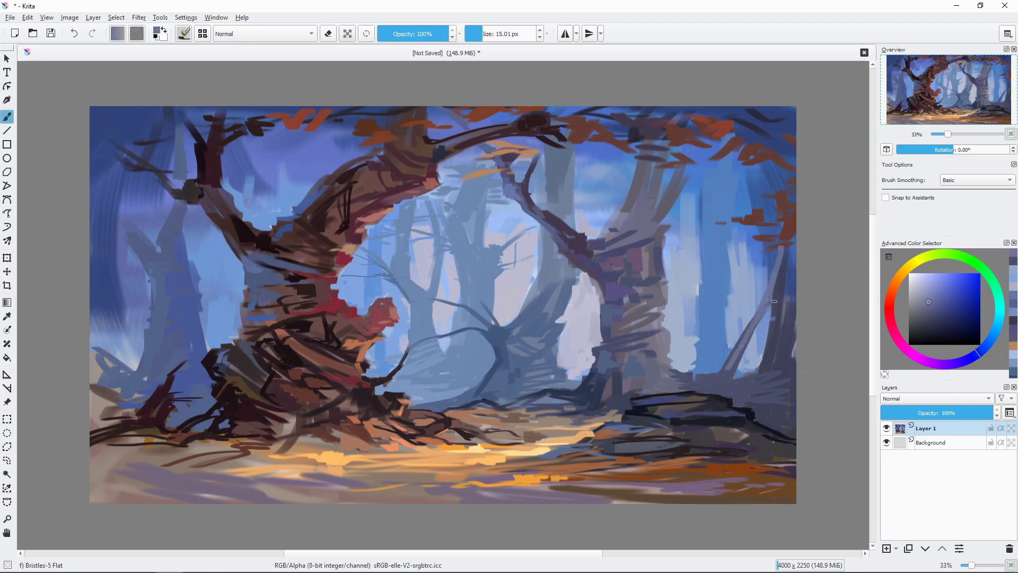
pyautogui.keyDown('shift'); pyautogui.moveTo(763, 353); pyautogui.dragTo(776, 353); pyautogui.keyUp('shift')
pyautogui.keyDown('ctrl'); pyautogui.click(747, 387); pyautogui.keyUp('ctrl')
pyautogui.moveTo(790, 254)
pyautogui.mouseDown()
pyautogui.moveTo(763, 361)
pyautogui.moveTo(739, 393)
pyautogui.mouseUp()
pyautogui.keyDown('ctrl'); pyautogui.click(735, 391); pyautogui.keyUp('ctrl')
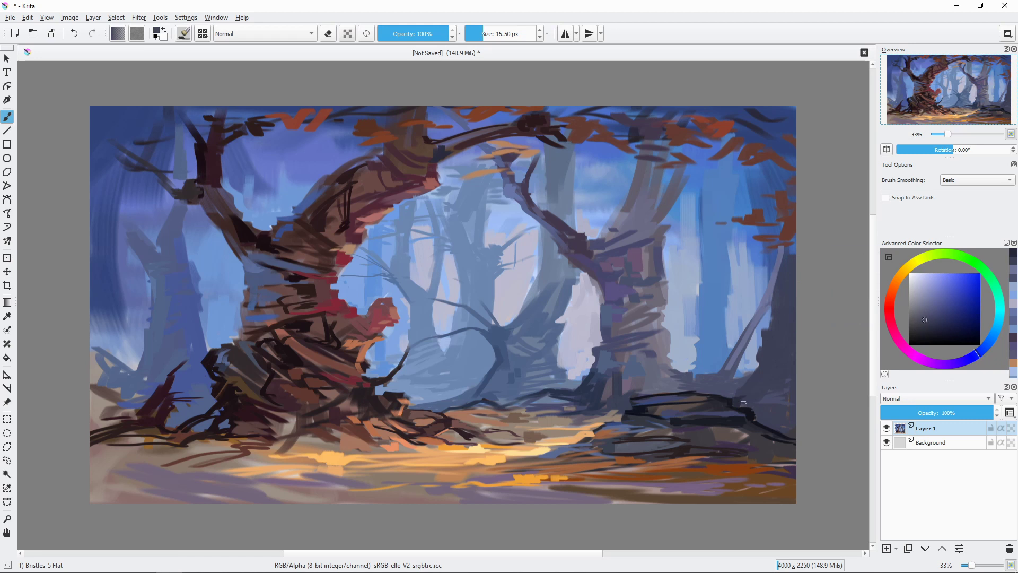
pyautogui.keyDown('ctrl'); pyautogui.click(724, 376); pyautogui.keyUp('ctrl')
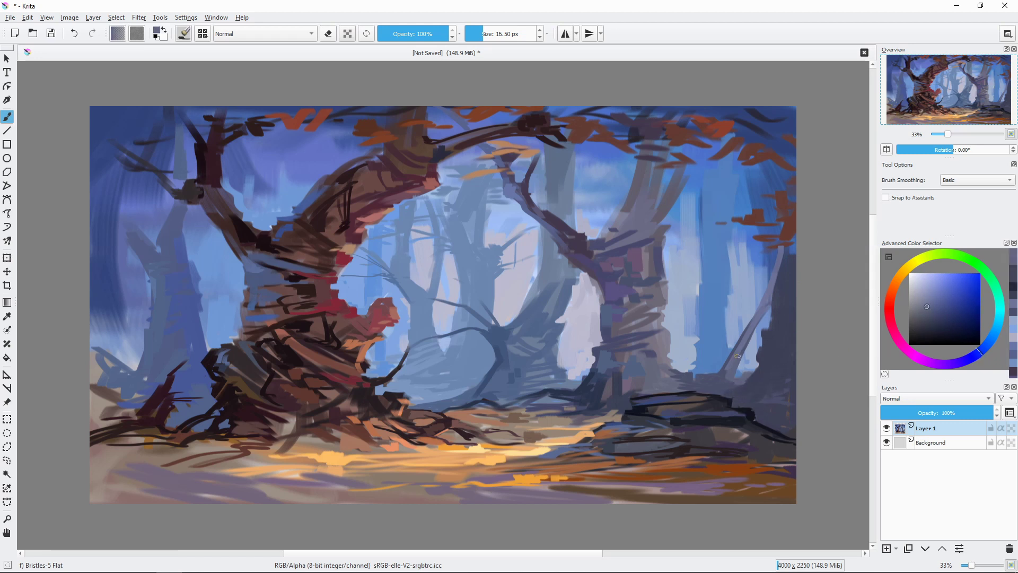
pyautogui.moveTo(724, 374); pyautogui.dragTo(753, 317)
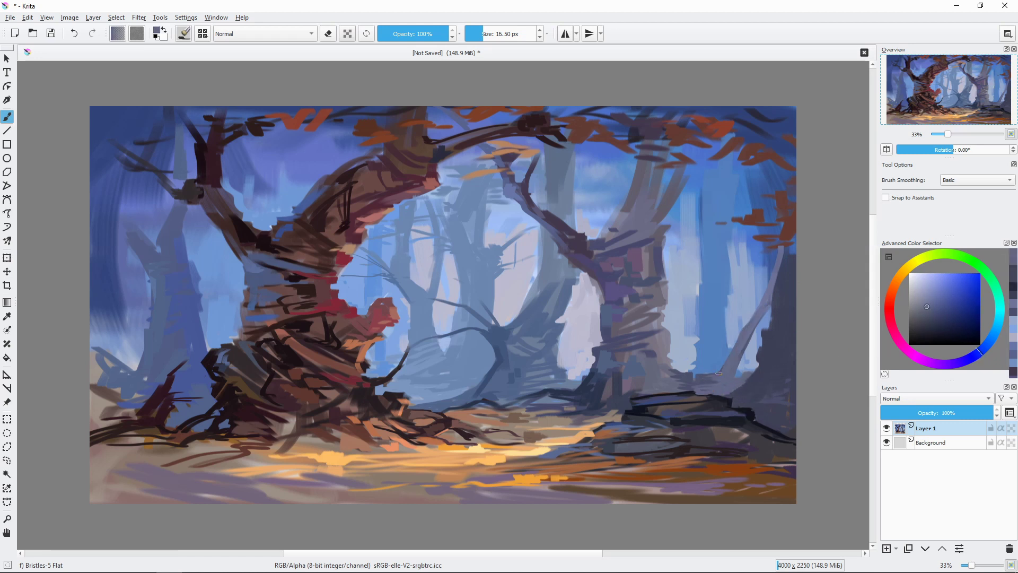
# Try violet and dark blue tones, shrink the brush, and paint a thin dark twig.
pyautogui.keyDown('ctrl'); pyautogui.click(660, 338); pyautogui.keyUp('ctrl')
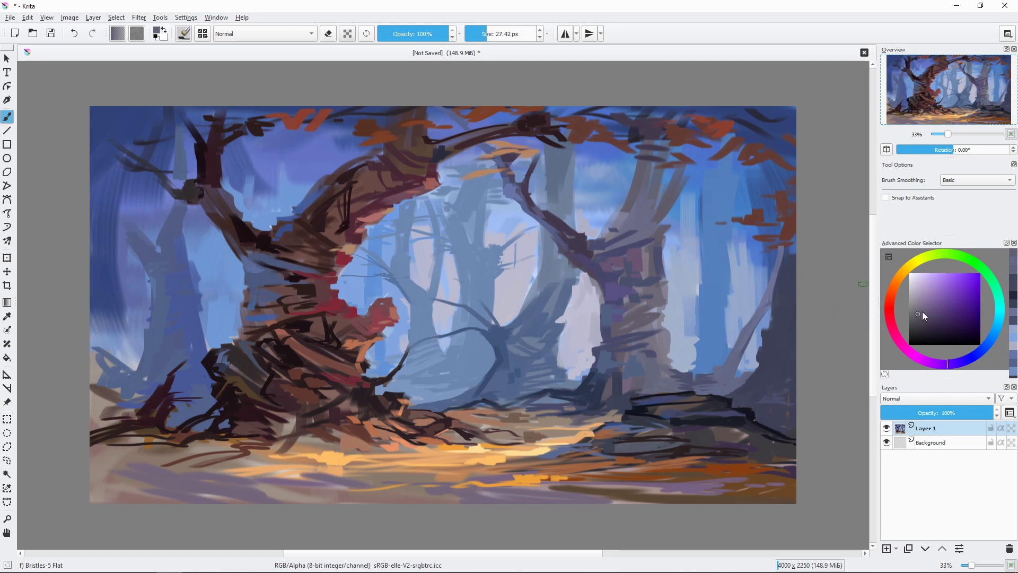
pyautogui.moveTo(651, 333)
pyautogui.mouseDown()
pyautogui.moveTo(660, 338)
pyautogui.moveTo(641, 368)
pyautogui.moveTo(609, 366)
pyautogui.moveTo(619, 387)
pyautogui.mouseUp()
pyautogui.keyDown('ctrl'); pyautogui.click(660, 339); pyautogui.keyUp('ctrl')
pyautogui.keyDown('ctrl'); pyautogui.click(653, 310); pyautogui.keyUp('ctrl')
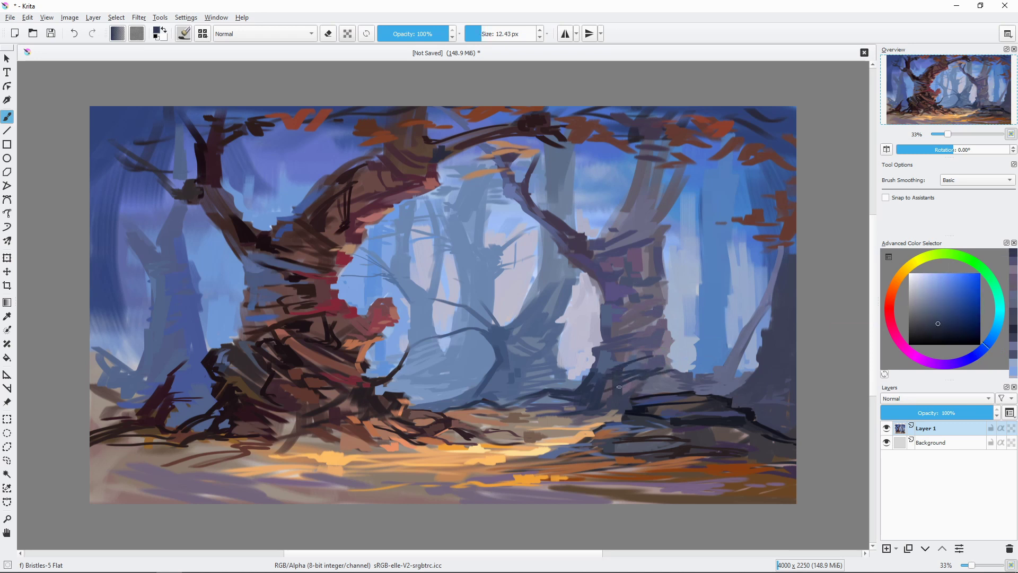
pyautogui.keyDown('ctrl'); pyautogui.click(613, 382); pyautogui.keyUp('ctrl')
pyautogui.keyDown('ctrl'); pyautogui.click(686, 371); pyautogui.keyUp('ctrl')
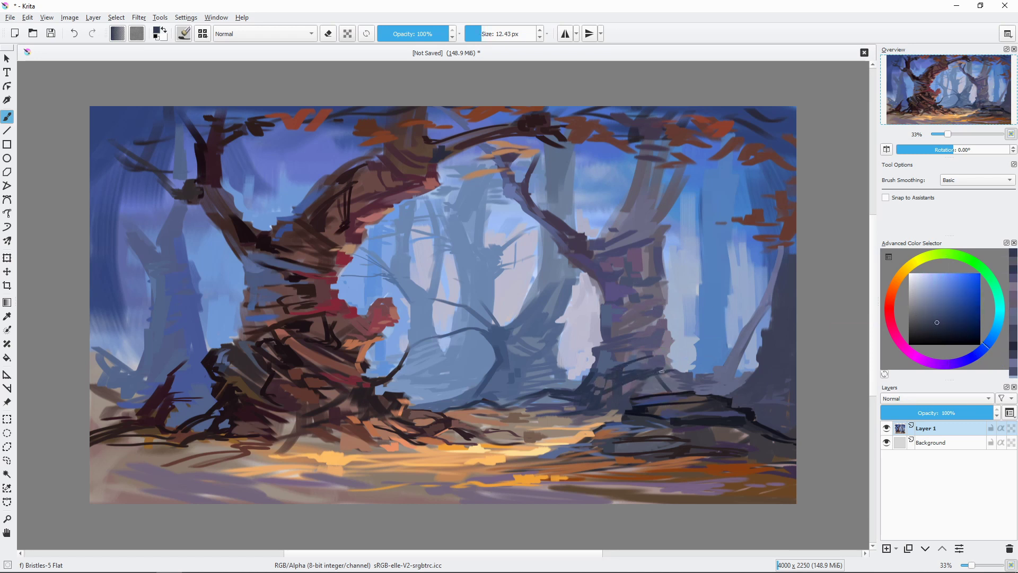
pyautogui.press('[')
pyautogui.keyDown('ctrl'); pyautogui.click(689, 371); pyautogui.keyUp('ctrl')
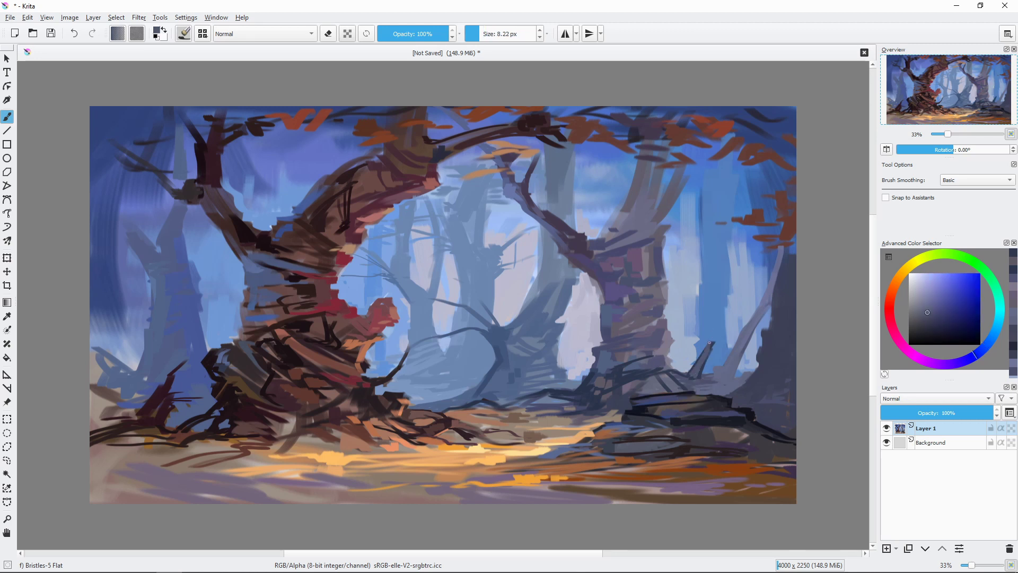
pyautogui.moveTo(709, 347); pyautogui.dragTo(711, 292)
# Add another thin dark twig and short strokes among the slender right-side trunks.
pyautogui.keyDown('ctrl'); pyautogui.click(689, 371); pyautogui.keyUp('ctrl')
pyautogui.moveTo(693, 371); pyautogui.dragTo(700, 329)
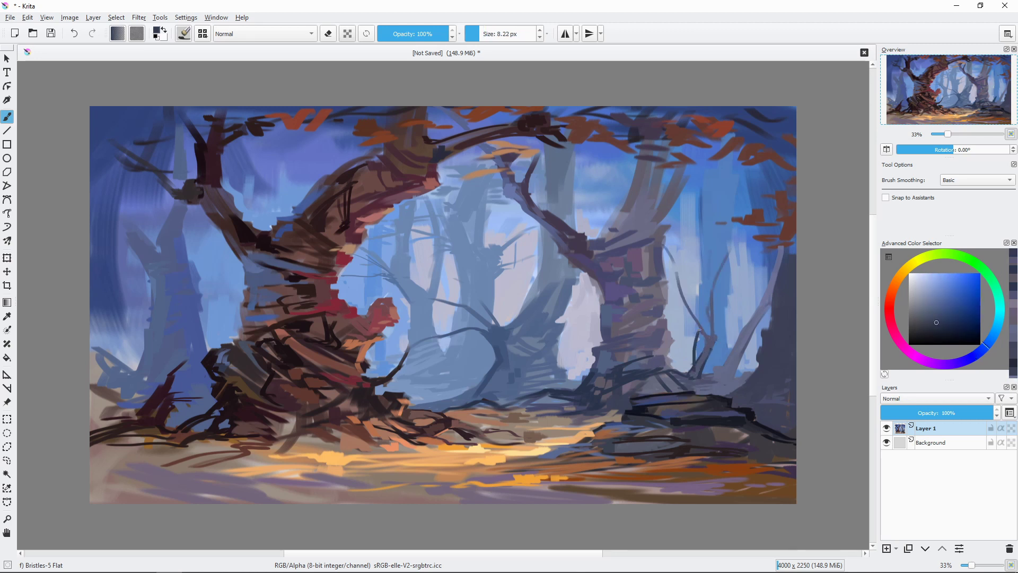
pyautogui.keyDown('ctrl'); pyautogui.click(711, 373); pyautogui.keyUp('ctrl')
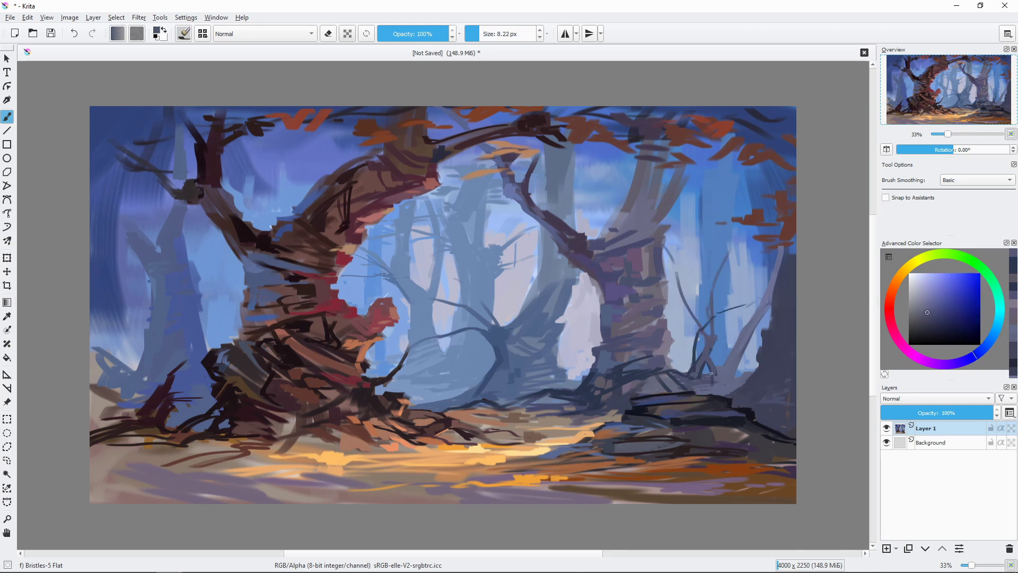
pyautogui.moveTo(737, 383); pyautogui.dragTo(719, 346)
pyautogui.press(']')
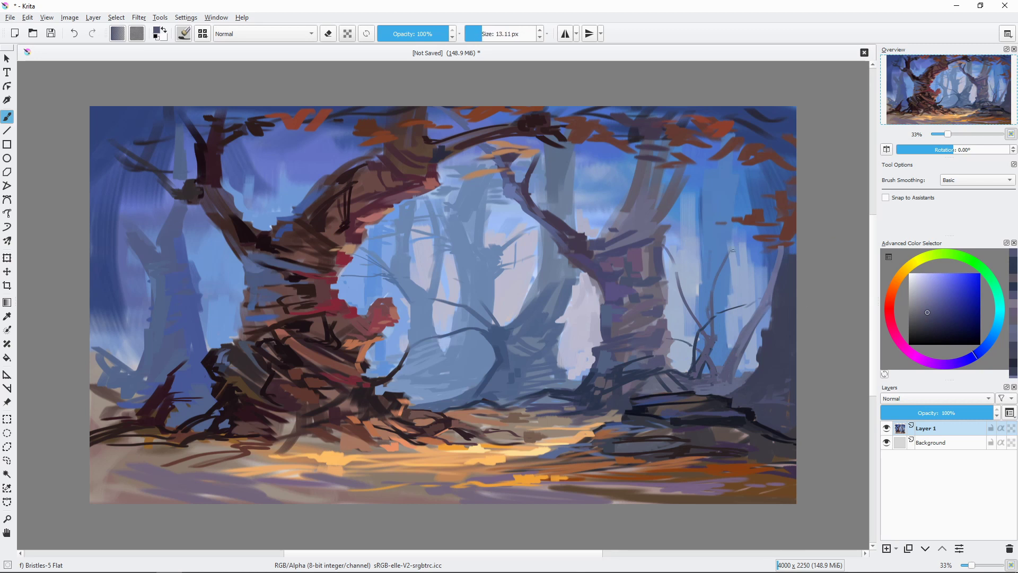
pyautogui.keyDown('ctrl'); pyautogui.click(722, 254); pyautogui.keyUp('ctrl')
pyautogui.press(']')
pyautogui.press(']')
pyautogui.press(']')
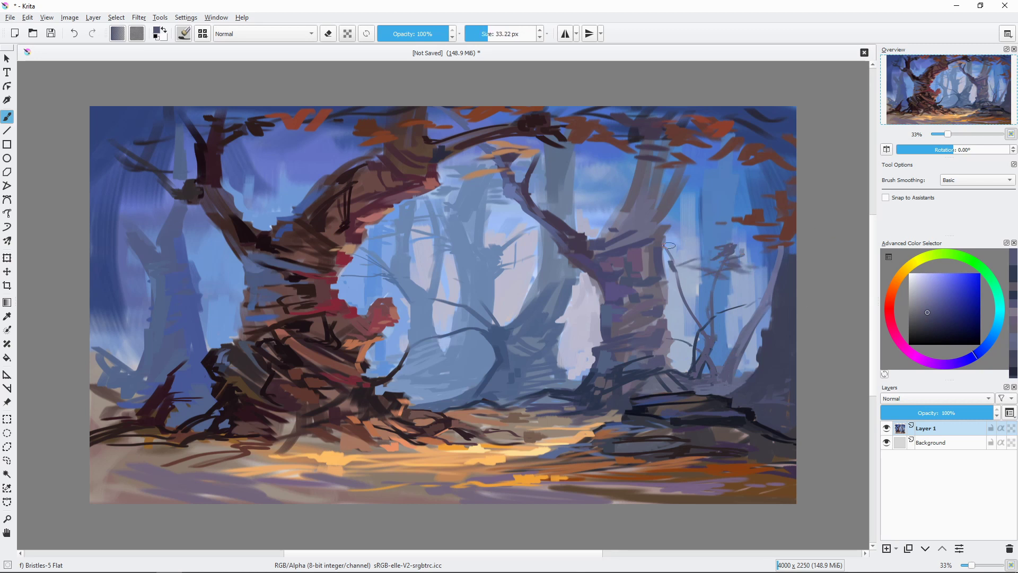
# Dab orange leaves beside the right tree and a faint blue mid-ground stroke.
pyautogui.keyDown('ctrl'); pyautogui.click(689, 262); pyautogui.keyUp('ctrl')
pyautogui.moveTo(722, 255); pyautogui.dragTo(738, 252)
pyautogui.press('[')
pyautogui.moveTo(704, 306)
pyautogui.mouseDown()
pyautogui.moveTo(716, 300)
pyautogui.moveTo(671, 282)
pyautogui.mouseUp()
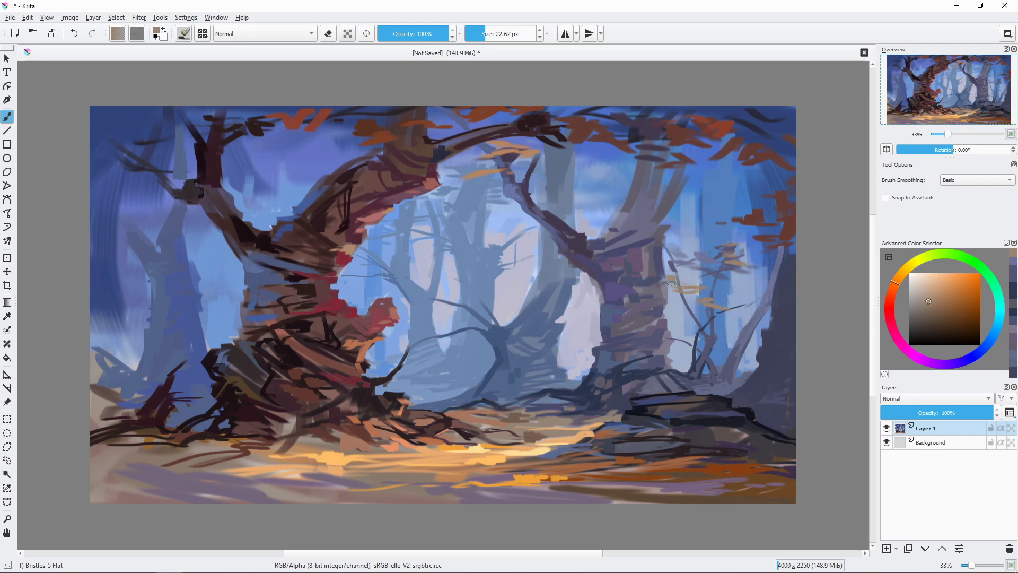
pyautogui.keyDown('ctrl'); pyautogui.click(498, 371); pyautogui.keyUp('ctrl')
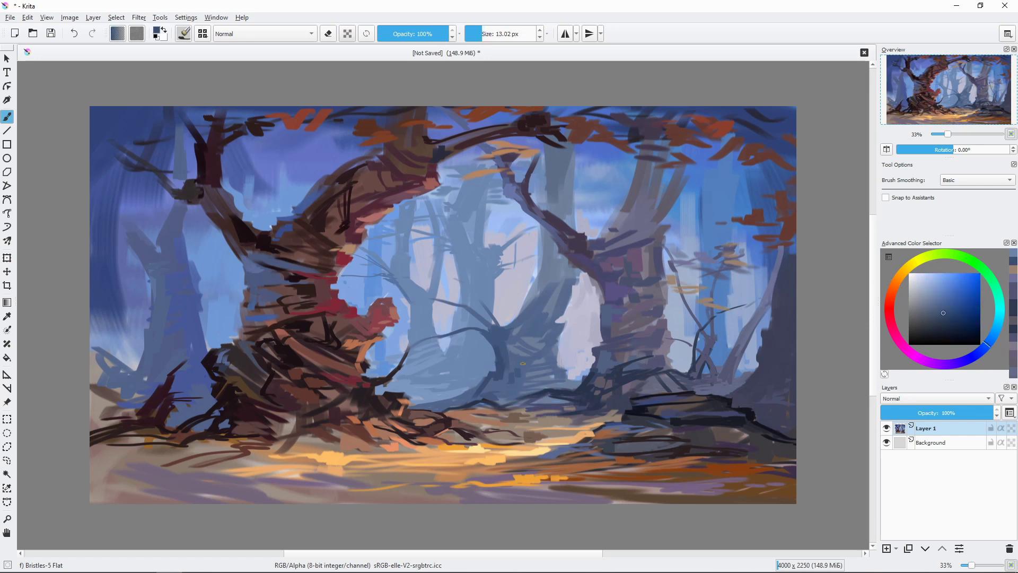
pyautogui.press('[')
pyautogui.moveTo(495, 382); pyautogui.dragTo(532, 383)
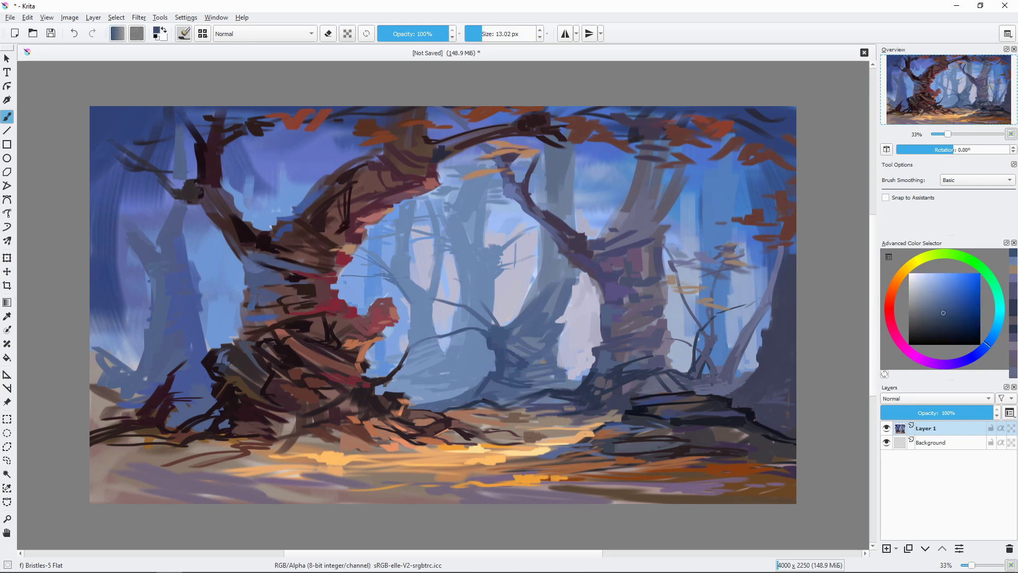
# Sample several lighter and darker blue-grey tones and enlarge the brush.
pyautogui.keyDown('ctrl'); pyautogui.click(556, 334); pyautogui.keyUp('ctrl')
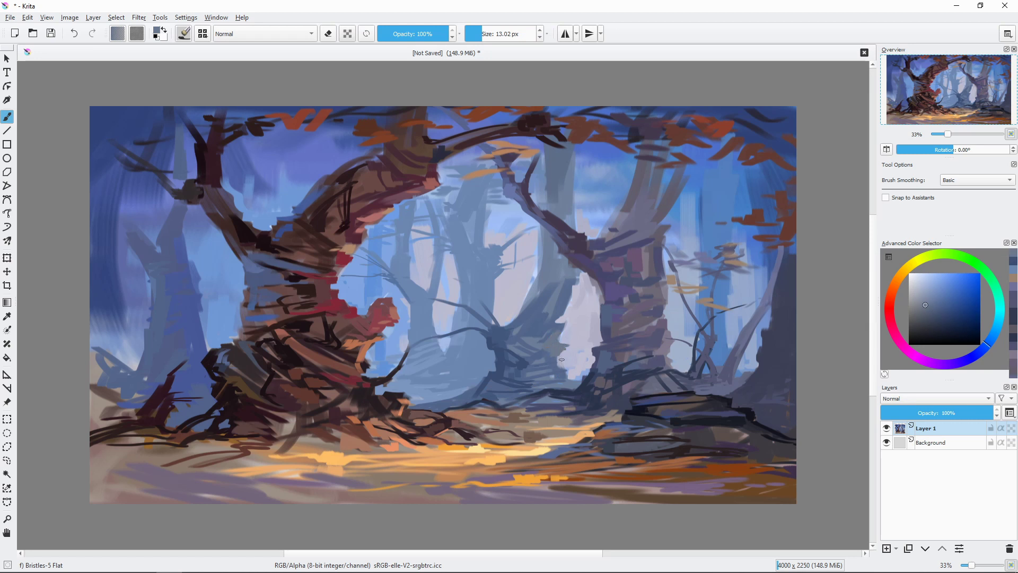
pyautogui.keyDown('ctrl'); pyautogui.click(584, 218); pyautogui.keyUp('ctrl')
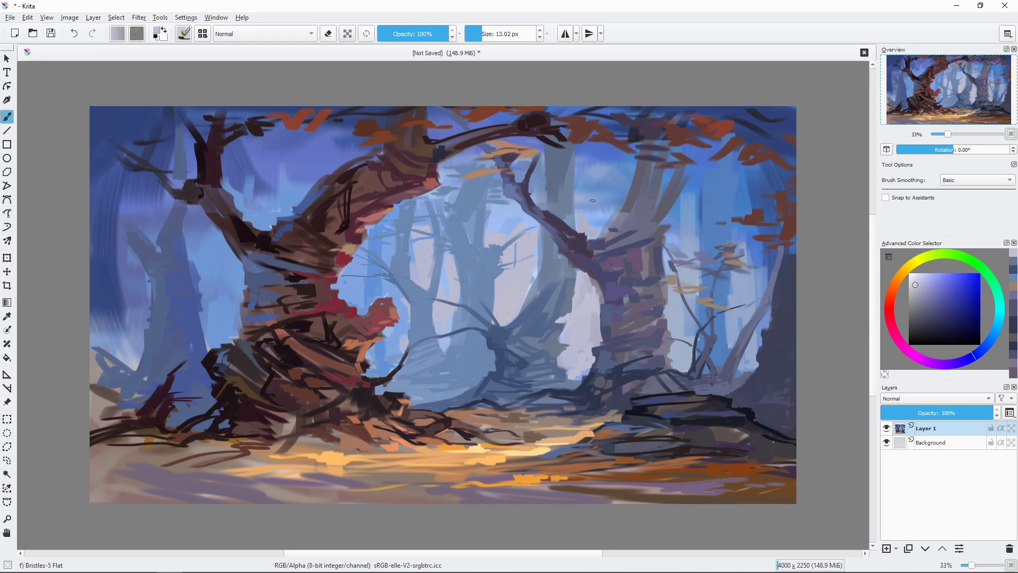
pyautogui.keyDown('ctrl'); pyautogui.click(713, 326); pyautogui.keyUp('ctrl')
pyautogui.moveTo(686, 289); pyautogui.dragTo(695, 281)
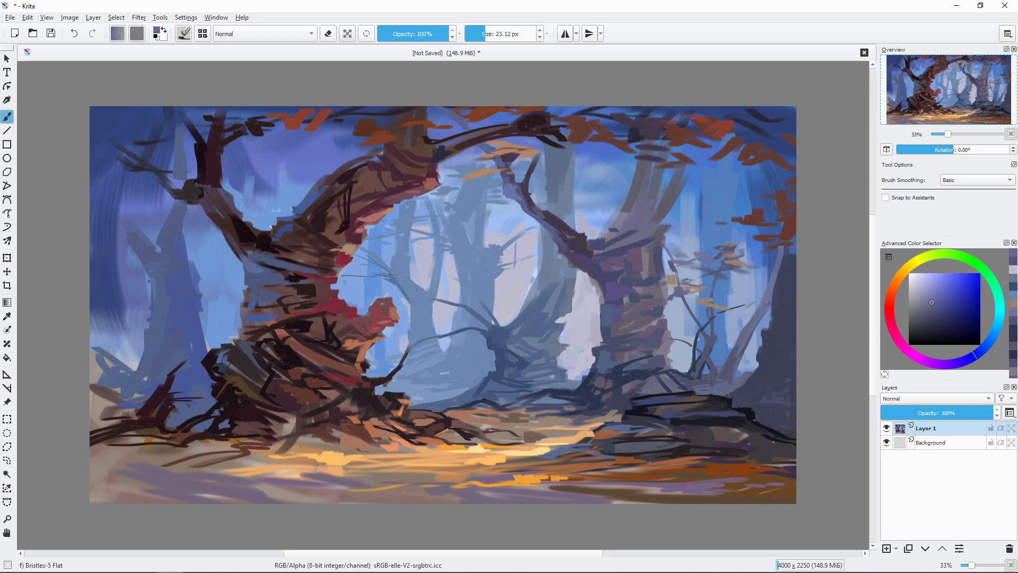
pyautogui.keyDown('ctrl'); pyautogui.click(728, 265); pyautogui.keyUp('ctrl')
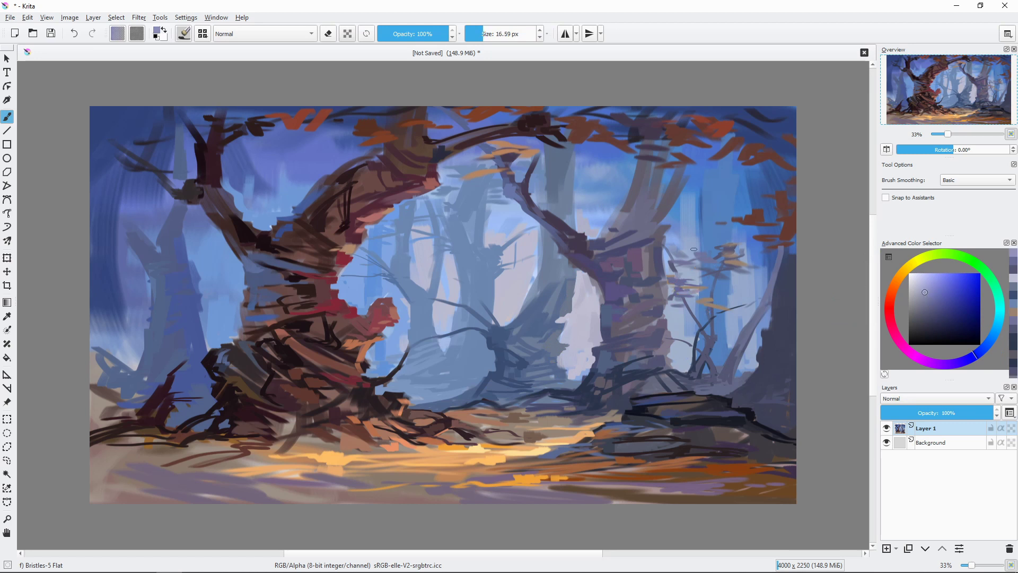
pyautogui.keyDown('ctrl'); pyautogui.click(672, 255); pyautogui.keyUp('ctrl')
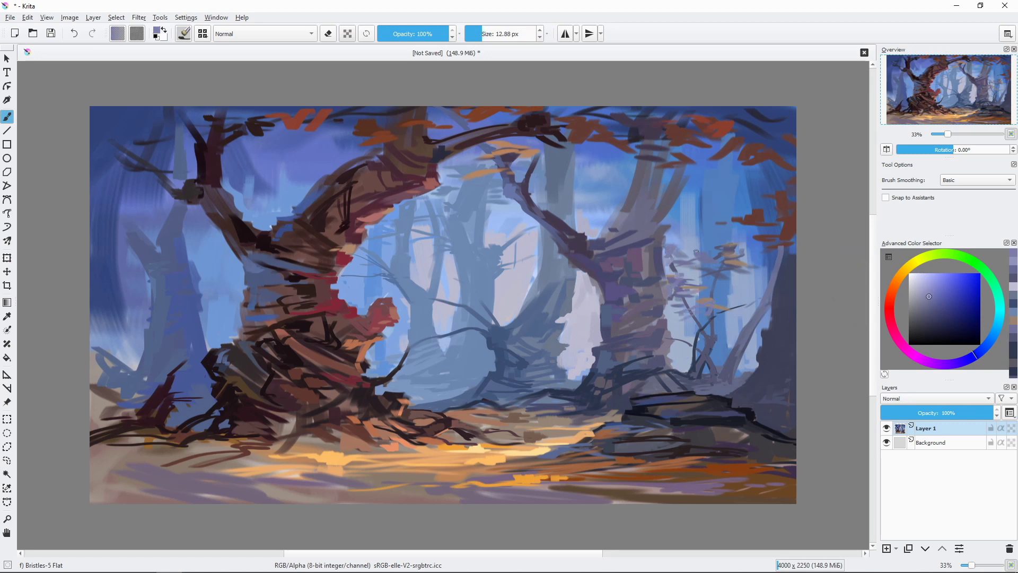
pyautogui.keyDown('ctrl'); pyautogui.click(666, 260); pyautogui.keyUp('ctrl')
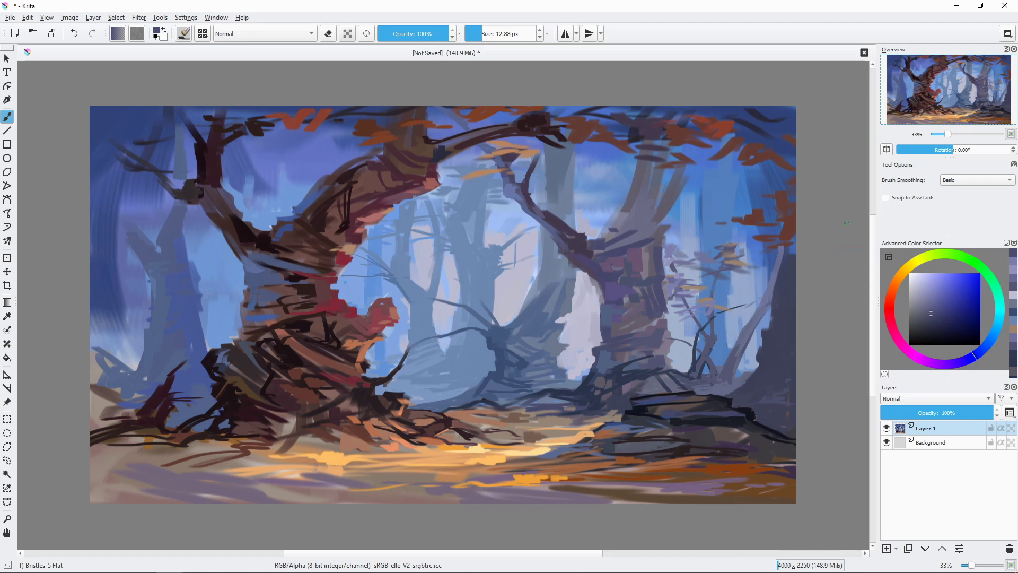
pyautogui.keyDown('ctrl'); pyautogui.click(676, 297); pyautogui.keyUp('ctrl')
pyautogui.moveTo(672, 313); pyautogui.dragTo(690, 287)
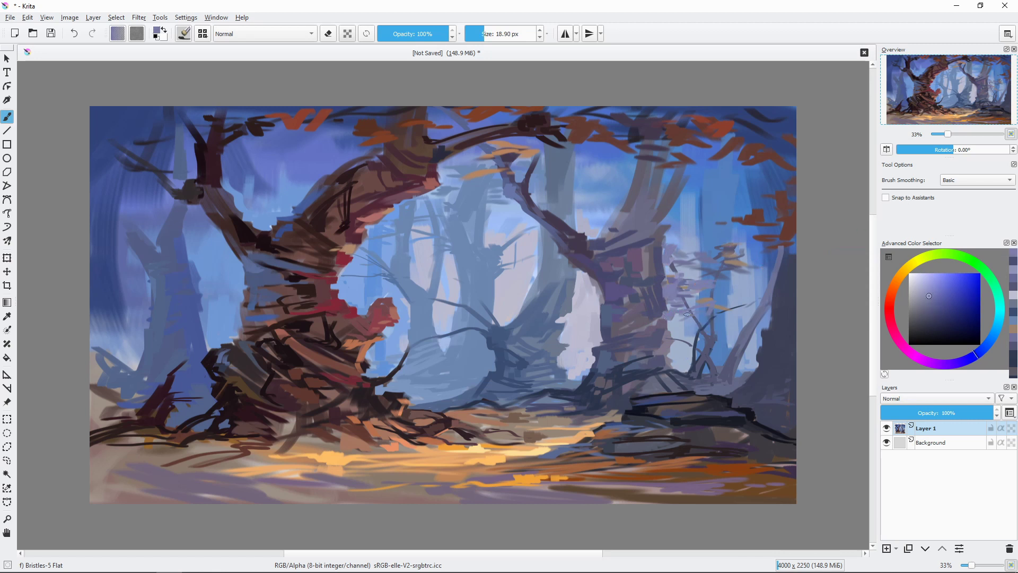
# Darken the upper part of the right tree with dark blue strokes.
pyautogui.keyDown('ctrl'); pyautogui.click(715, 285); pyautogui.keyUp('ctrl')
pyautogui.keyDown('ctrl'); pyautogui.click(722, 276); pyautogui.keyUp('ctrl')
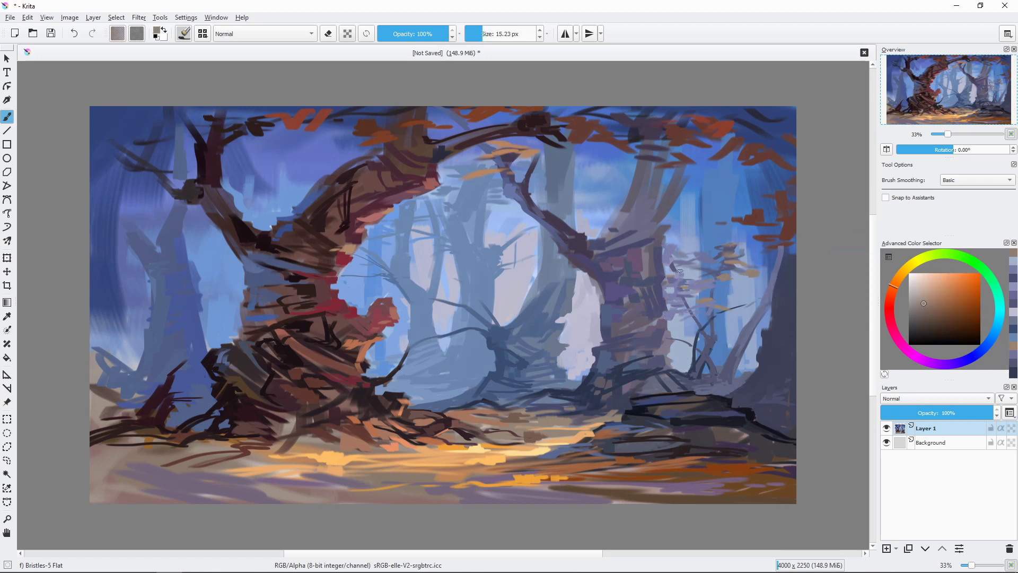
pyautogui.keyDown('ctrl'); pyautogui.click(662, 311); pyautogui.keyUp('ctrl')
pyautogui.moveTo(662, 311); pyautogui.dragTo(657, 312)
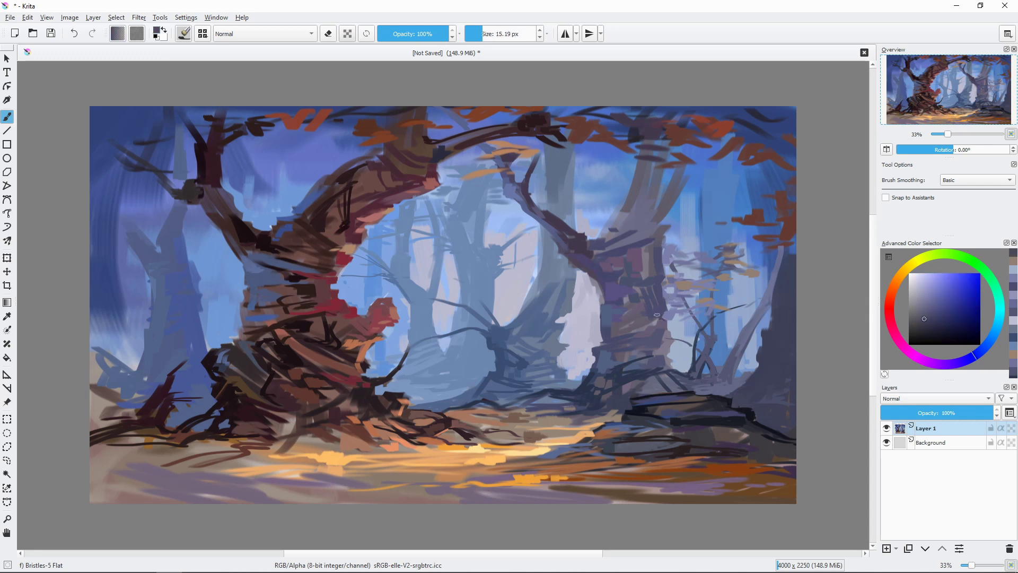
pyautogui.keyDown('ctrl'); pyautogui.click(652, 201); pyautogui.keyUp('ctrl')
pyautogui.moveTo(637, 169); pyautogui.dragTo(657, 223)
pyautogui.moveTo(625, 212)
pyautogui.mouseDown()
pyautogui.moveTo(668, 218)
pyautogui.moveTo(649, 236)
pyautogui.moveTo(615, 233)
pyautogui.mouseUp()
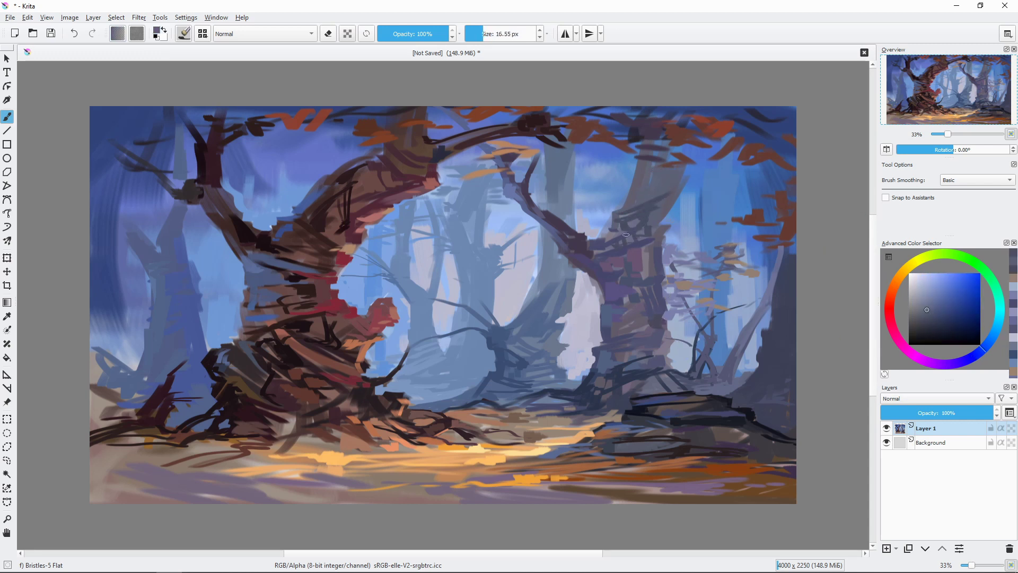
pyautogui.keyDown('ctrl'); pyautogui.click(630, 239); pyautogui.keyUp('ctrl')
# Paint dark navy strokes down the right tree trunk.
pyautogui.click(947, 318)
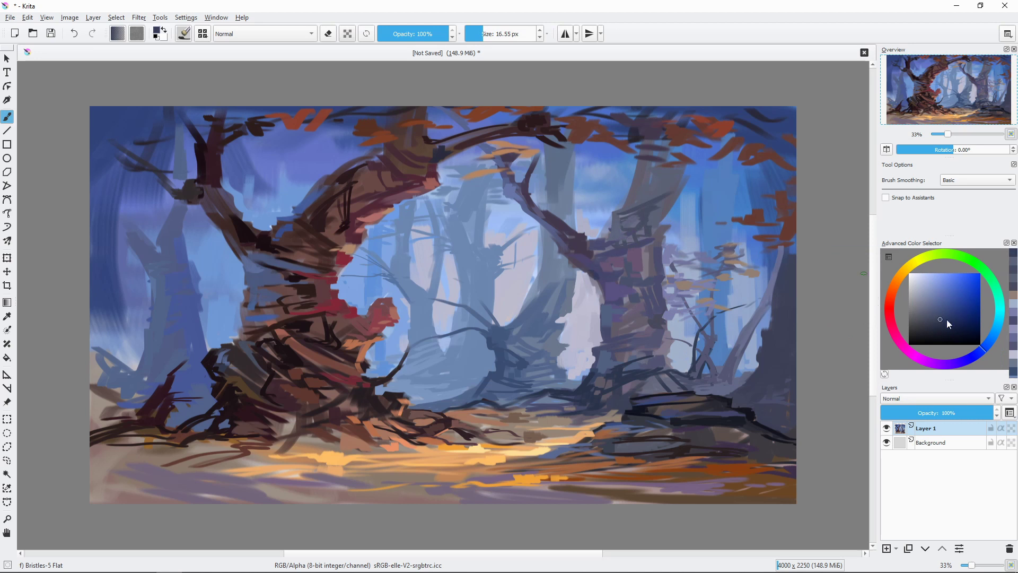
pyautogui.moveTo(592, 270)
pyautogui.mouseDown()
pyautogui.moveTo(610, 283)
pyautogui.moveTo(625, 276)
pyautogui.moveTo(612, 294)
pyautogui.mouseUp()
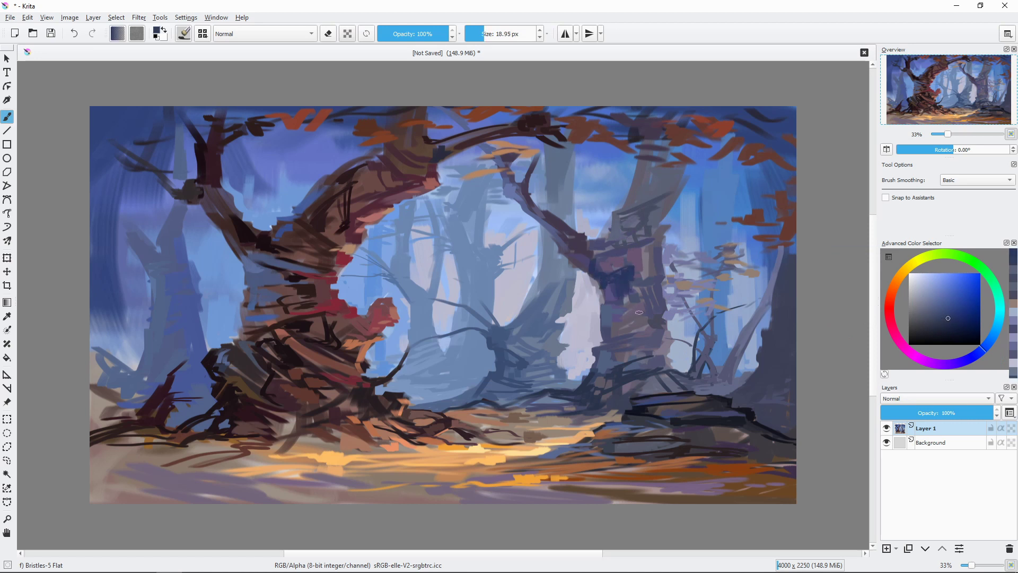
pyautogui.moveTo(605, 247)
pyautogui.mouseDown()
pyautogui.moveTo(605, 274)
pyautogui.moveTo(625, 241)
pyautogui.mouseUp()
pyautogui.moveTo(628, 297); pyautogui.dragTo(631, 334)
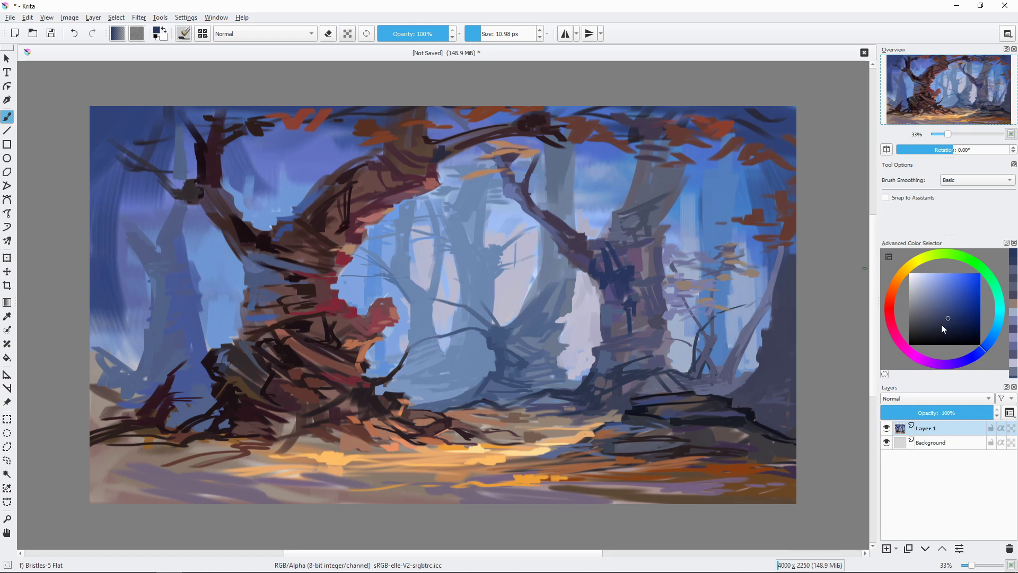
pyautogui.click(935, 324)
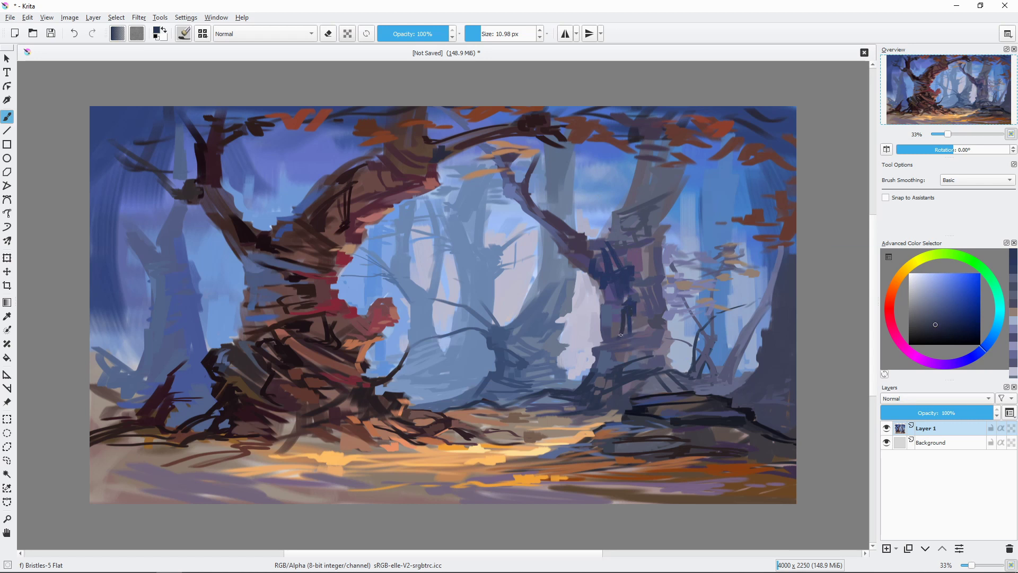
# Try lighter and darker blues while adjusting the brush size.
pyautogui.keyDown('ctrl'); pyautogui.click(311, 195); pyautogui.keyUp('ctrl')
pyautogui.press(']')
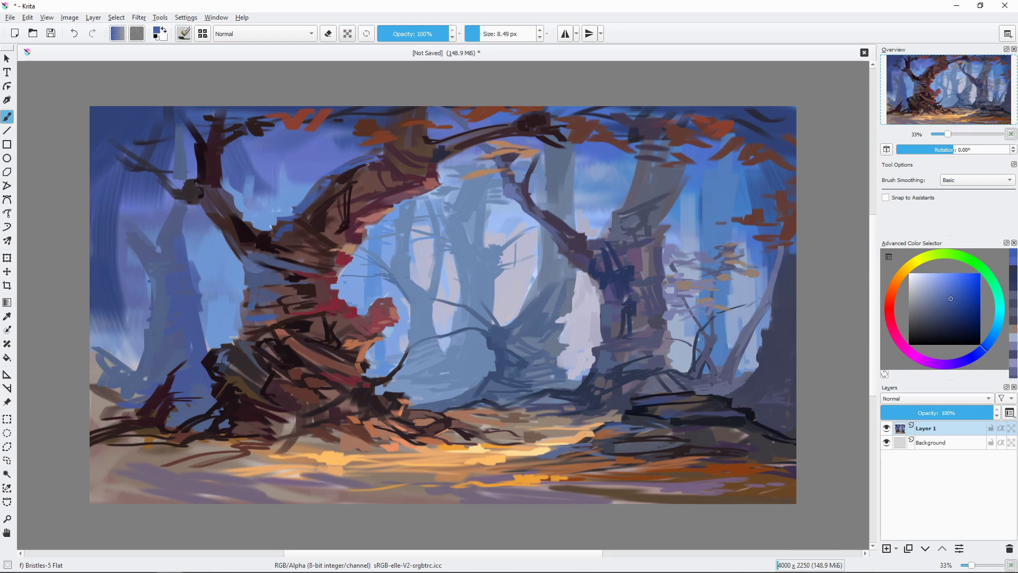
pyautogui.keyDown('ctrl'); pyautogui.click(362, 175); pyautogui.keyUp('ctrl')
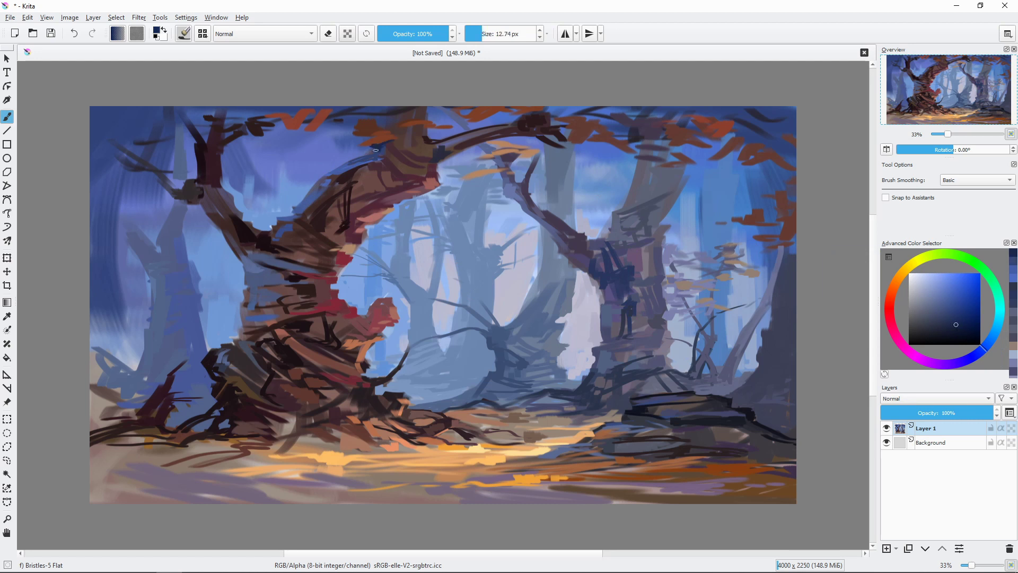
pyautogui.press('[')
pyautogui.press('[')
pyautogui.press(']')
pyautogui.press(']')
pyautogui.keyDown('ctrl'); pyautogui.click(332, 225); pyautogui.keyUp('ctrl')
pyautogui.press('[')
pyautogui.keyDown('ctrl'); pyautogui.click(305, 258); pyautogui.keyUp('ctrl')
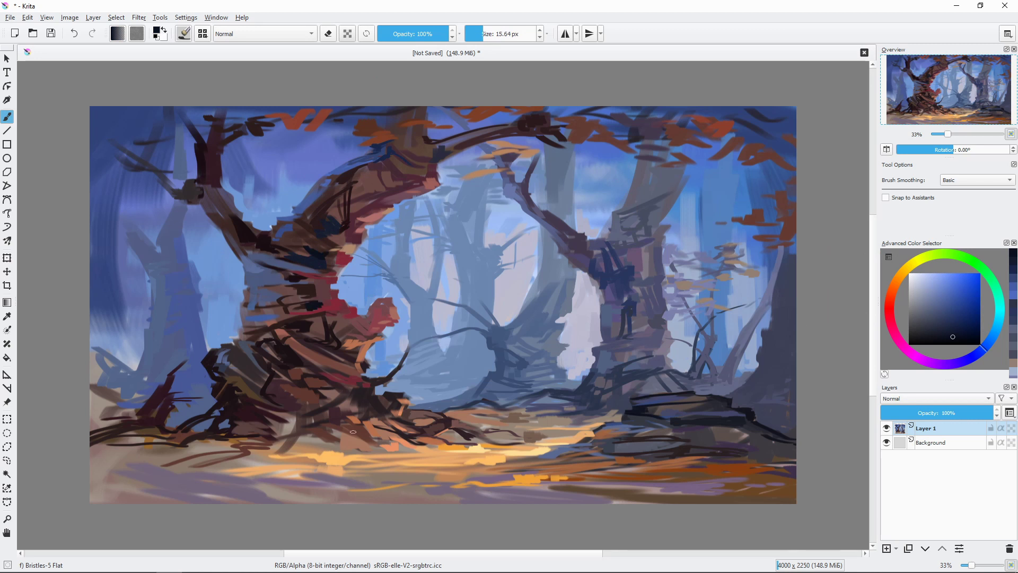
pyautogui.keyDown('ctrl'); pyautogui.click(236, 392); pyautogui.keyUp('ctrl')
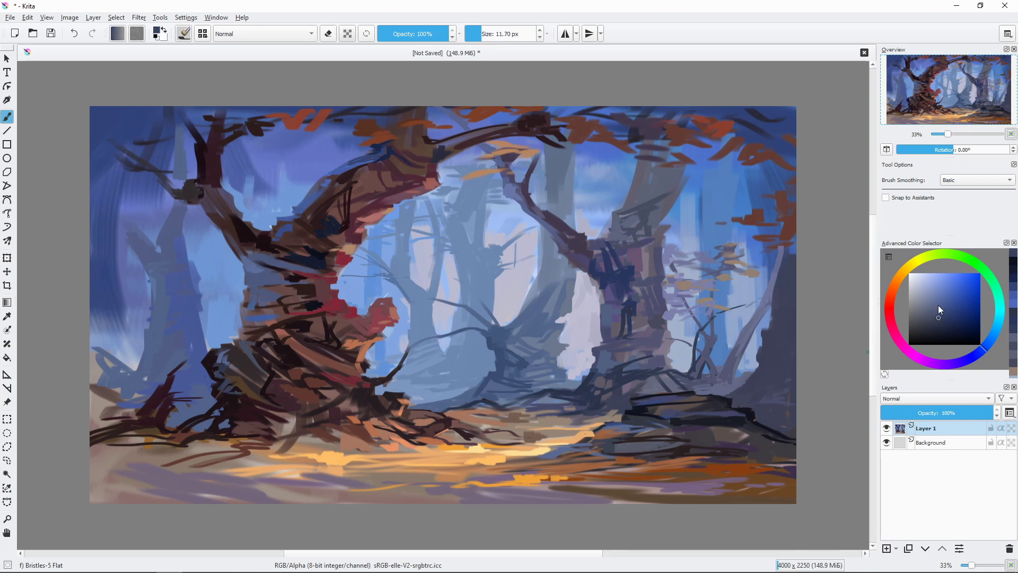
# Paint dark crimson-brown strokes into the lower-left tree roots.
pyautogui.click(1012, 371)
pyautogui.press(']')
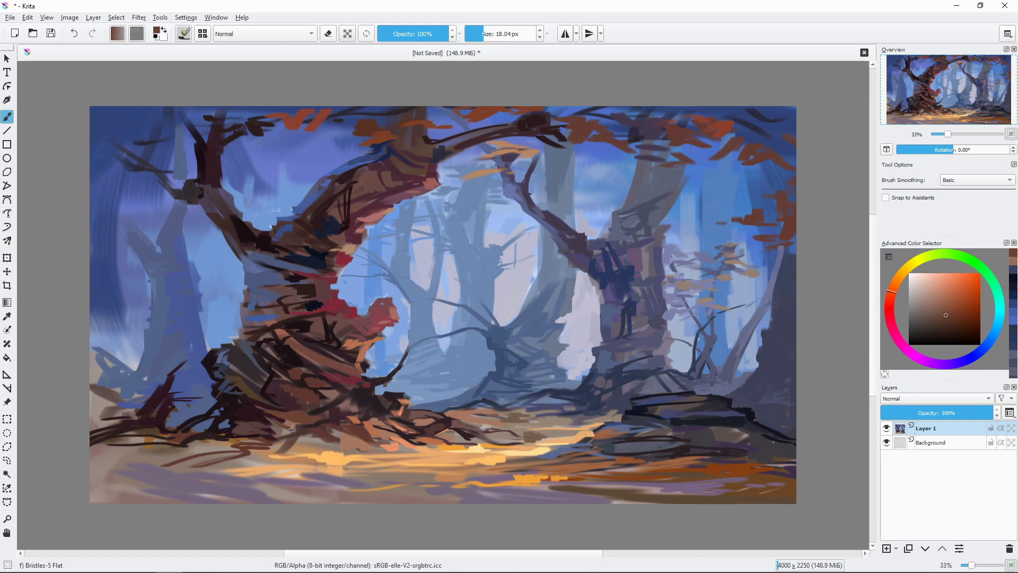
pyautogui.keyDown('ctrl'); pyautogui.click(238, 433); pyautogui.keyUp('ctrl')
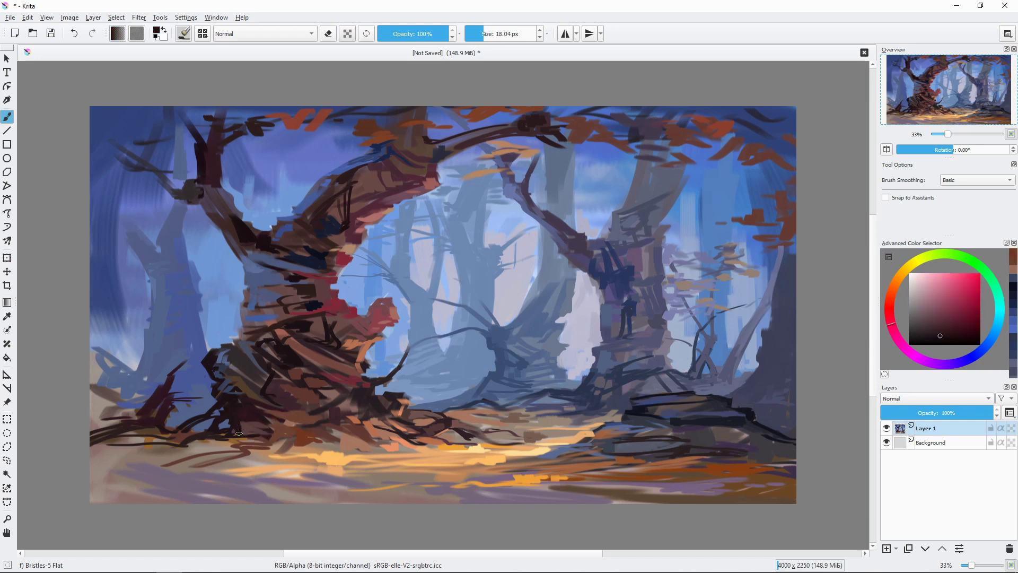
pyautogui.keyDown('ctrl'); pyautogui.click(249, 427); pyautogui.keyUp('ctrl')
pyautogui.press('[')
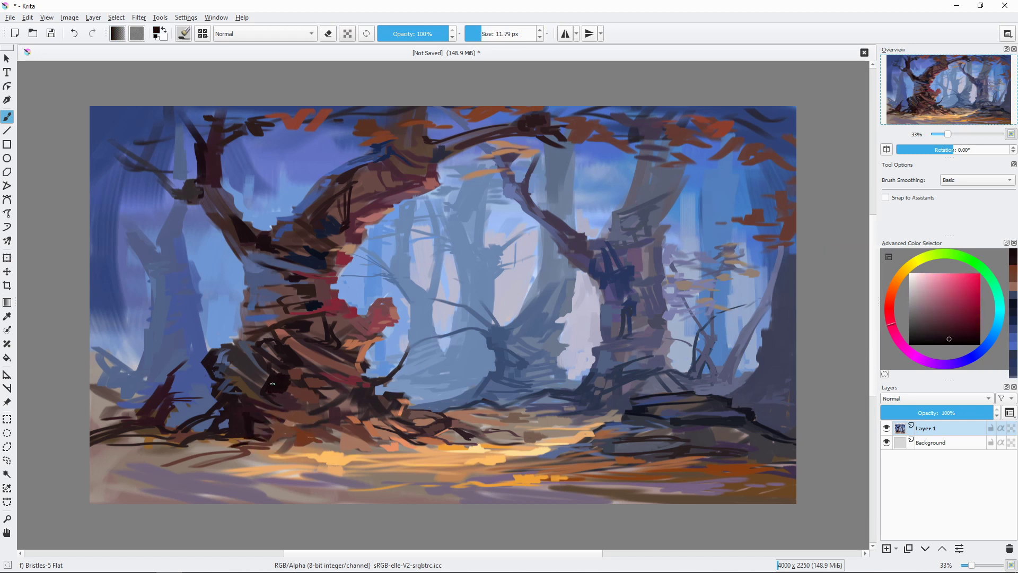
pyautogui.moveTo(276, 377); pyautogui.dragTo(281, 380)
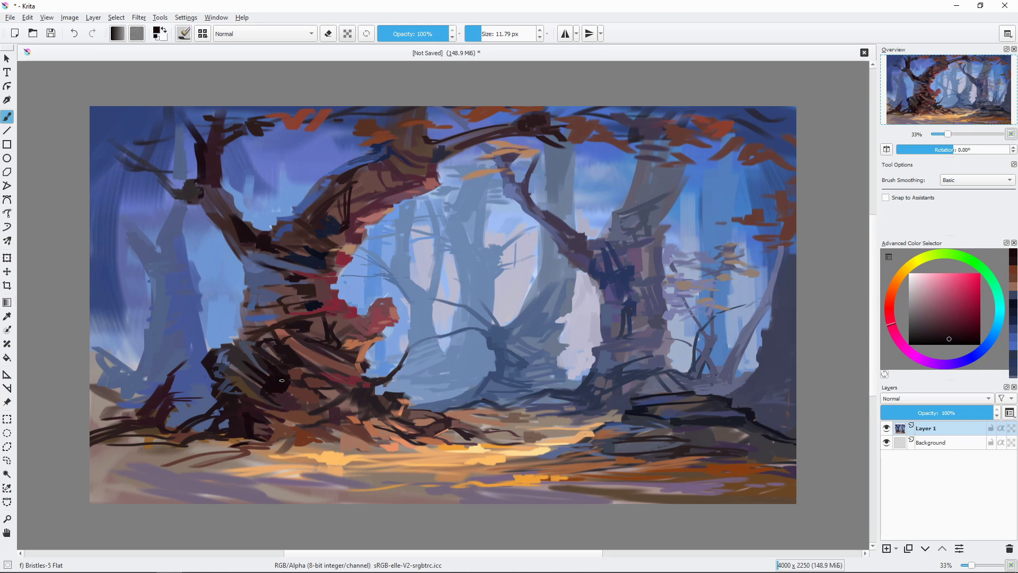
pyautogui.keyDown('ctrl'); pyautogui.click(361, 328); pyautogui.keyUp('ctrl')
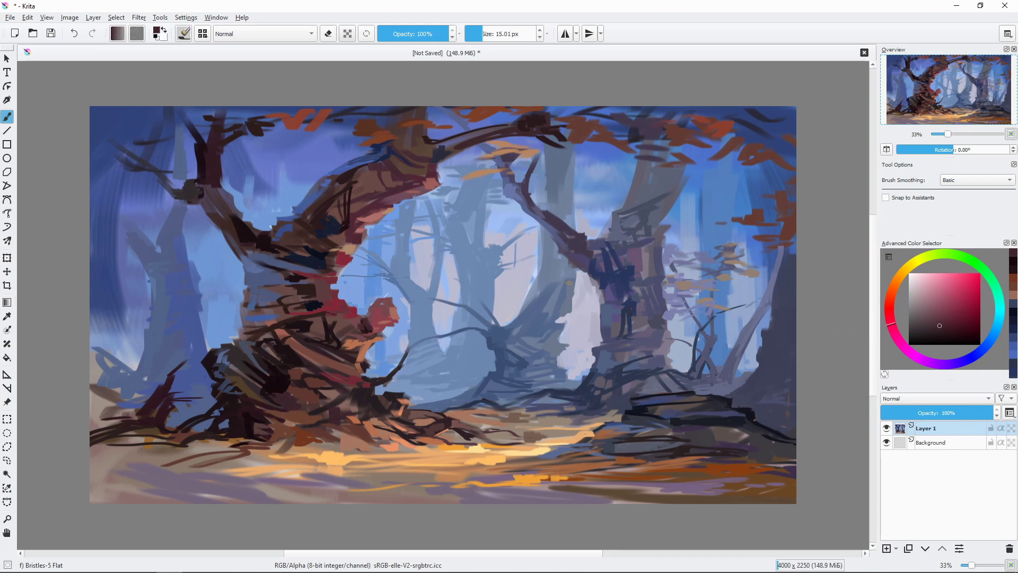
# Shade the lower-right rock dark blue, edge its top in lighter blue.
pyautogui.keyDown('ctrl'); pyautogui.click(683, 437); pyautogui.keyUp('ctrl')
pyautogui.press(']')
pyautogui.moveTo(649, 399)
pyautogui.mouseDown()
pyautogui.moveTo(615, 419)
pyautogui.moveTo(674, 399)
pyautogui.mouseUp()
pyautogui.press(']')
pyautogui.keyDown('ctrl'); pyautogui.click(652, 399); pyautogui.keyUp('ctrl')
pyautogui.keyDown('ctrl'); pyautogui.click(669, 406); pyautogui.keyUp('ctrl')
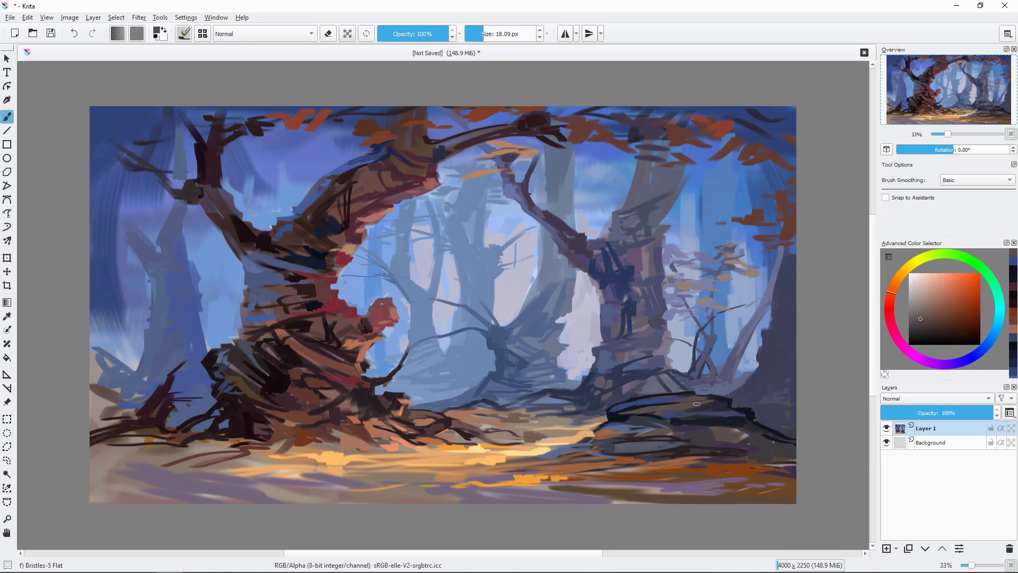
pyautogui.keyDown('ctrl'); pyautogui.click(617, 457); pyautogui.keyUp('ctrl')
pyautogui.keyDown('ctrl'); pyautogui.click(484, 394); pyautogui.keyUp('ctrl')
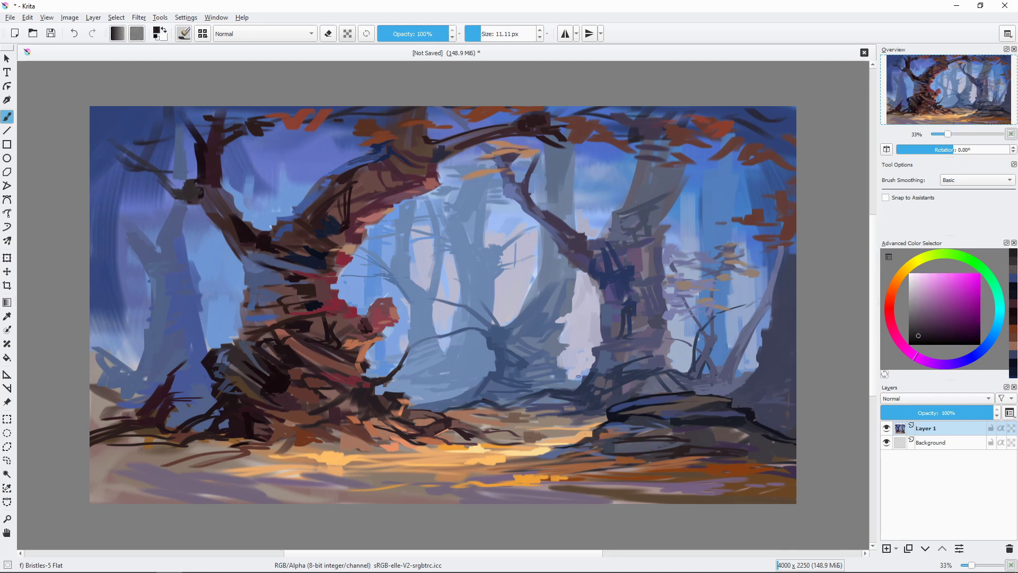
# Dab light and saturated orange leaves across the forest floor.
pyautogui.keyDown('ctrl'); pyautogui.click(416, 437); pyautogui.keyUp('ctrl')
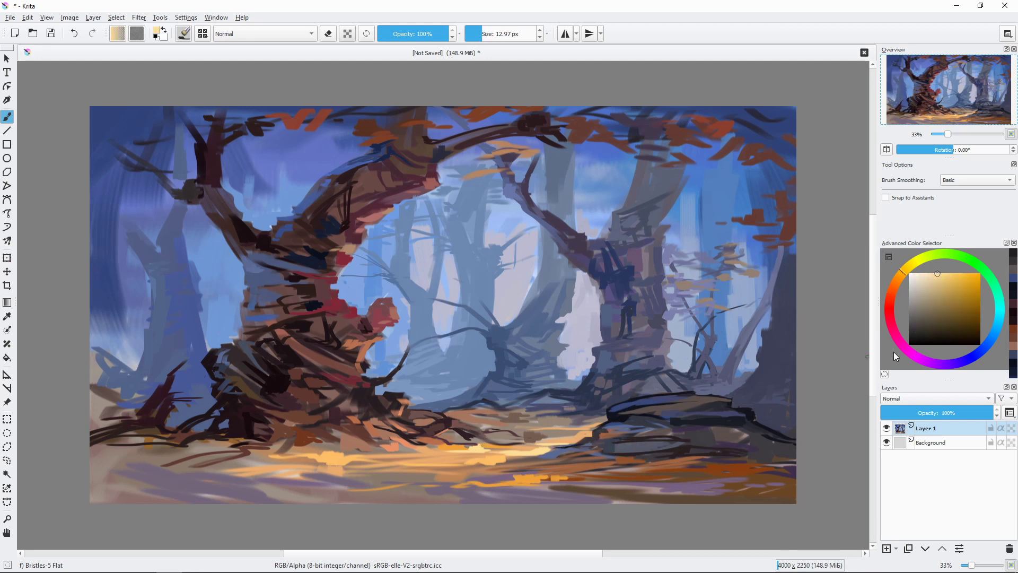
pyautogui.press(']')
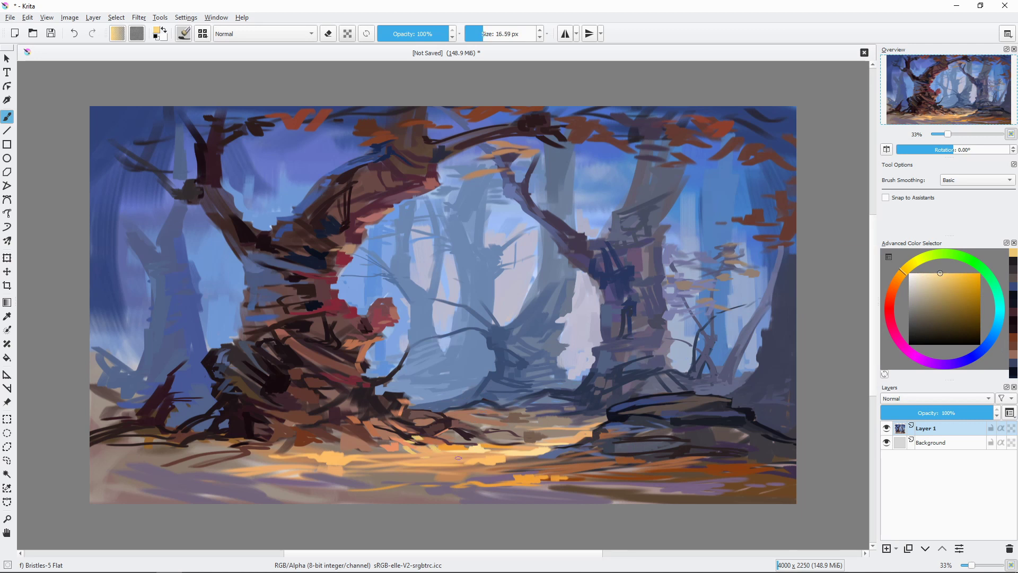
pyautogui.moveTo(458, 458); pyautogui.dragTo(496, 451)
pyautogui.keyDown('ctrl'); pyautogui.click(395, 446); pyautogui.keyUp('ctrl')
pyautogui.moveTo(339, 449); pyautogui.dragTo(397, 455)
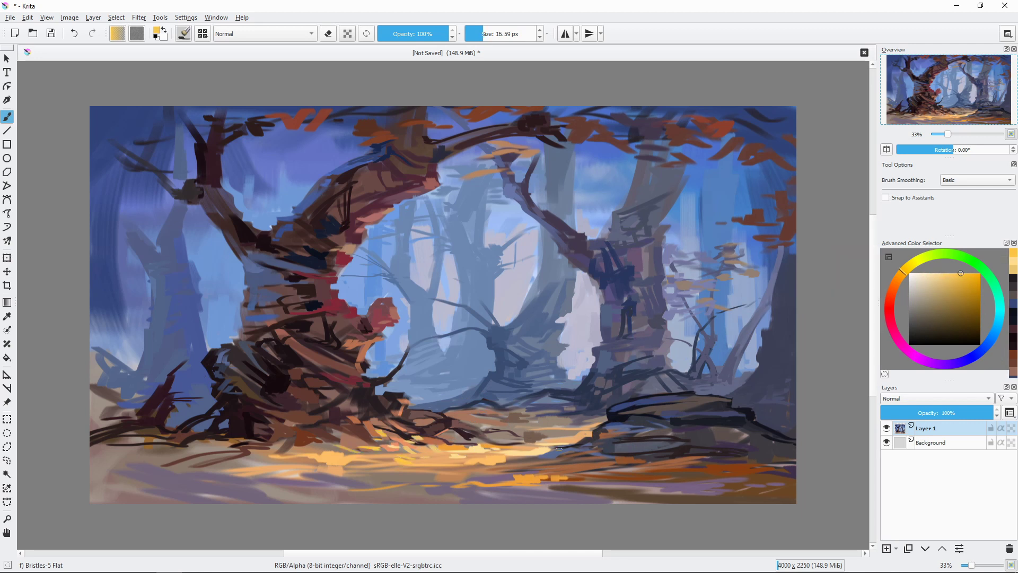
pyautogui.keyDown('ctrl'); pyautogui.click(396, 433); pyautogui.keyUp('ctrl')
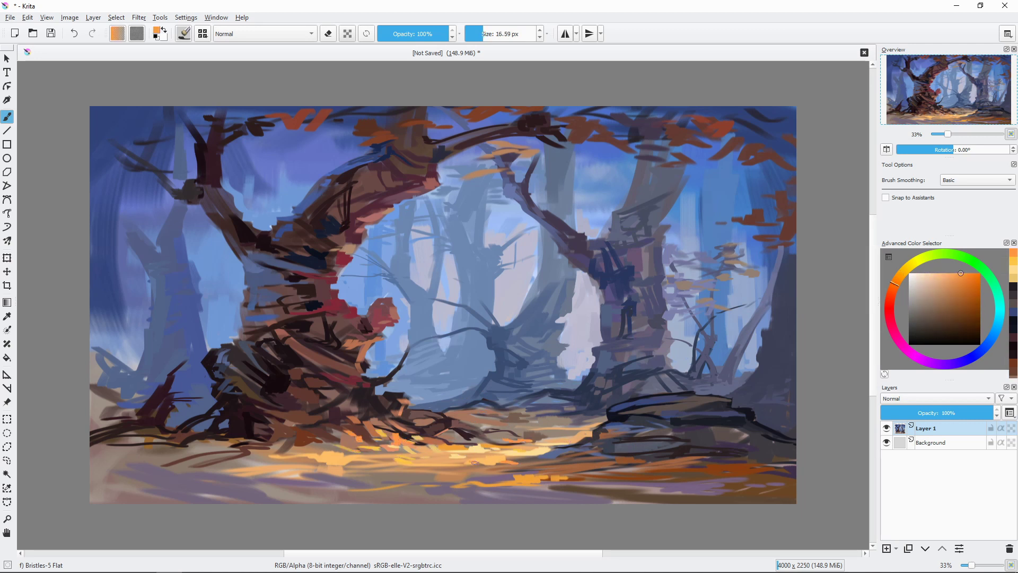
pyautogui.moveTo(256, 454); pyautogui.dragTo(203, 458)
pyautogui.keyDown('ctrl'); pyautogui.click(358, 448); pyautogui.keyUp('ctrl')
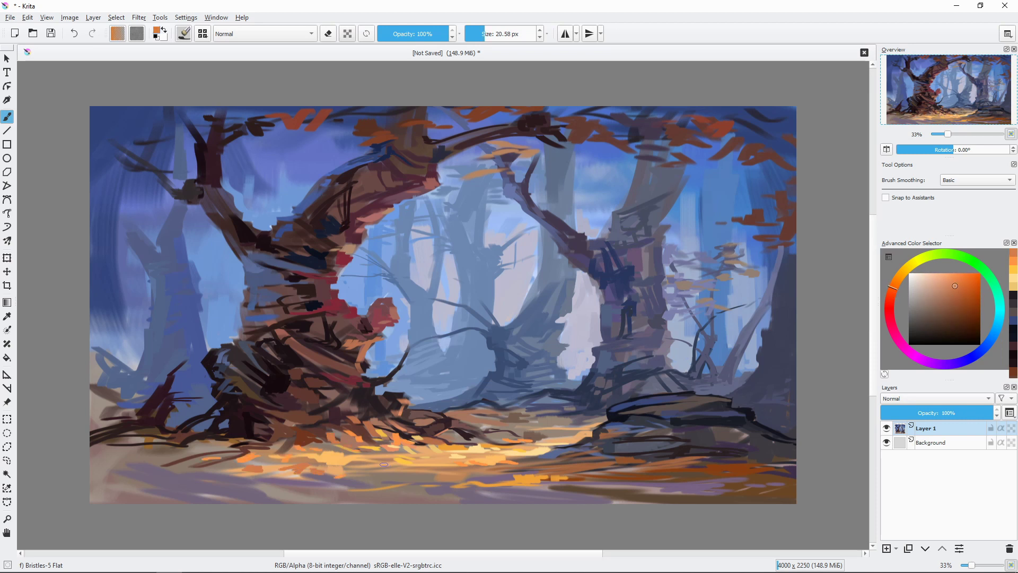
pyautogui.moveTo(418, 482)
pyautogui.mouseDown()
pyautogui.moveTo(489, 482)
pyautogui.moveTo(586, 458)
pyautogui.moveTo(522, 493)
pyautogui.moveTo(464, 481)
pyautogui.mouseUp()
# Add darker orange strokes along the bottom of the ground.
pyautogui.click(972, 297)
pyautogui.moveTo(447, 480)
pyautogui.mouseDown()
pyautogui.moveTo(390, 490)
pyautogui.moveTo(558, 478)
pyautogui.mouseUp()
pyautogui.click(962, 307)
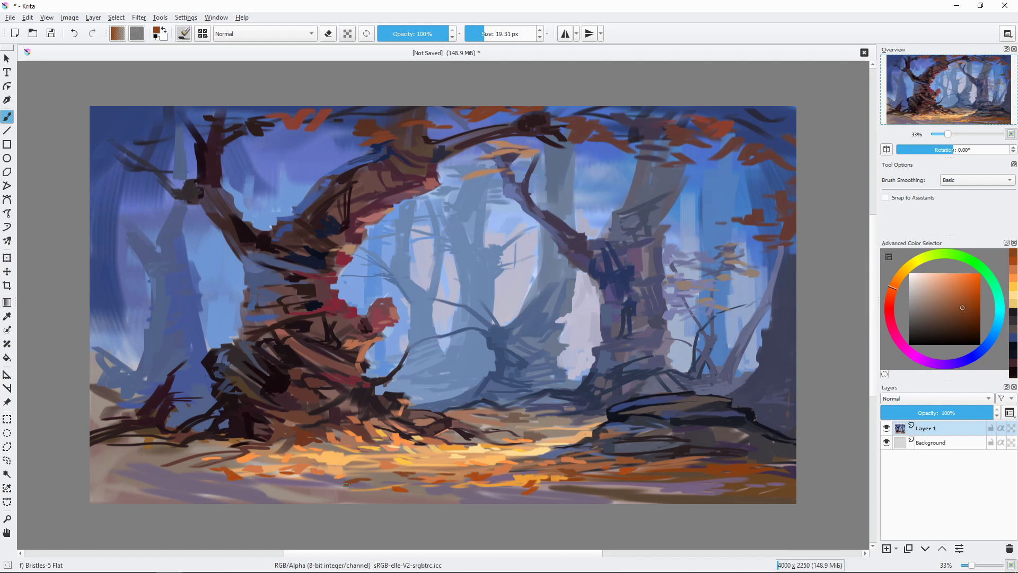
pyautogui.moveTo(445, 472); pyautogui.dragTo(388, 470)
pyautogui.press('[')
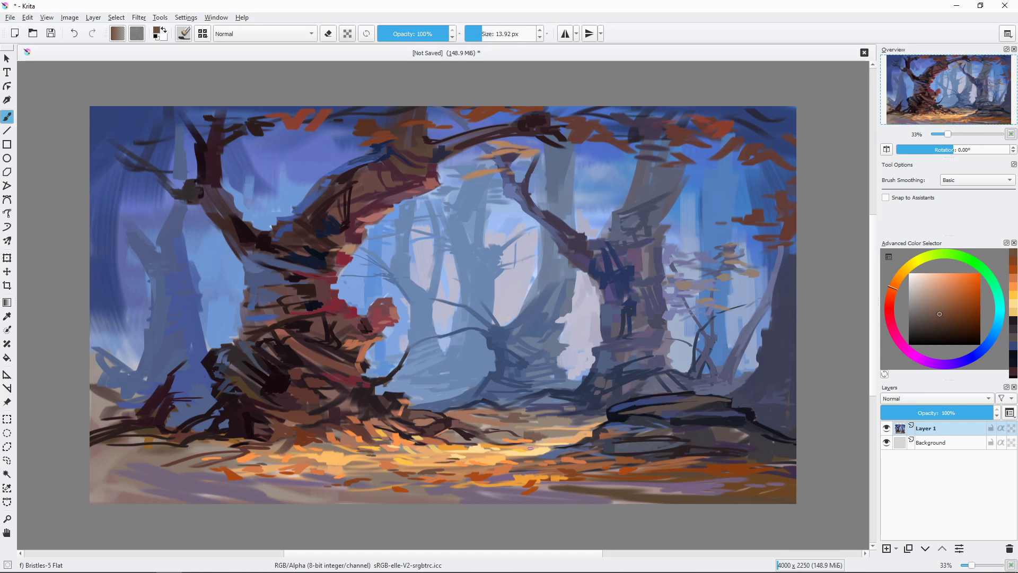
# Paint a broad sweep of orange foliage across the upper canopy with a large brush.
pyautogui.keyDown('ctrl'); pyautogui.click(567, 451); pyautogui.keyUp('ctrl')
pyautogui.keyDown('ctrl'); pyautogui.click(574, 455); pyautogui.keyUp('ctrl')
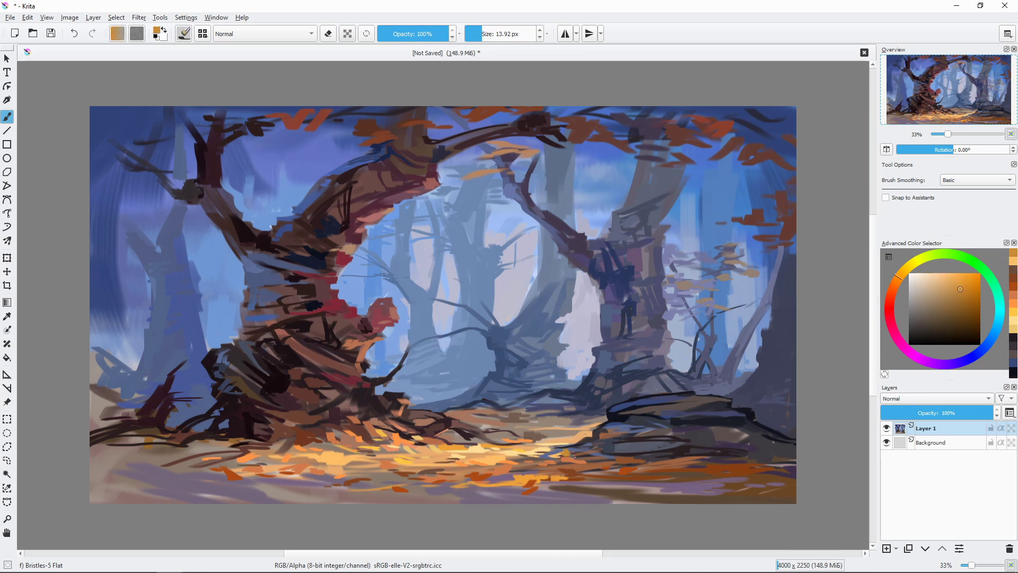
pyautogui.keyDown('ctrl'); pyautogui.click(630, 438); pyautogui.keyUp('ctrl')
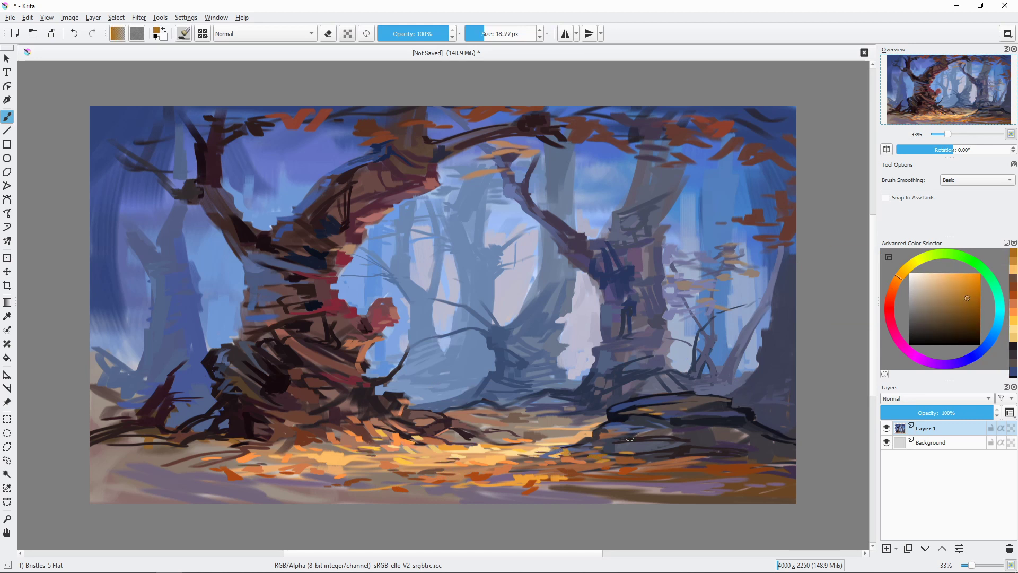
pyautogui.press(']')
pyautogui.press(']')
pyautogui.press(']')
pyautogui.moveTo(535, 159)
pyautogui.mouseDown()
pyautogui.moveTo(477, 162)
pyautogui.moveTo(395, 130)
pyautogui.moveTo(286, 128)
pyautogui.mouseUp()
# Add light golden-orange leaves at the canopy's top centre.
pyautogui.click(893, 289)
pyautogui.click(964, 324)
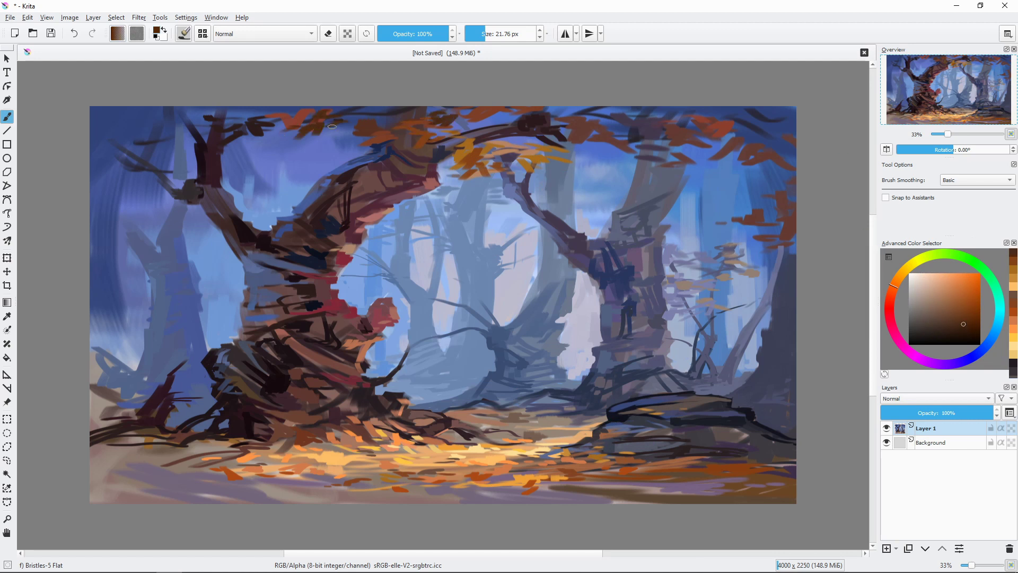
pyautogui.moveTo(945, 290); pyautogui.dragTo(968, 283)
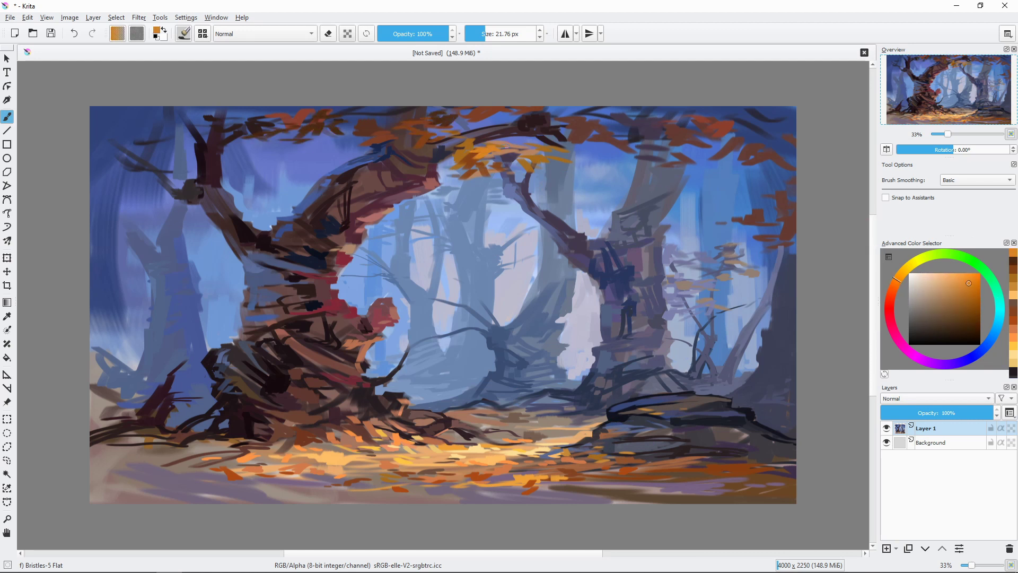
pyautogui.moveTo(477, 121); pyautogui.dragTo(501, 126)
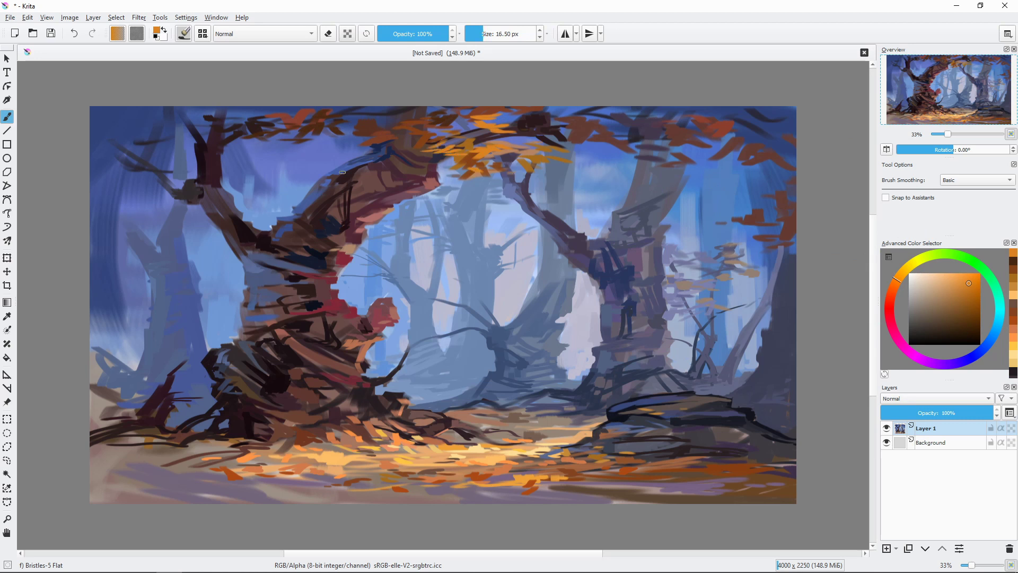
pyautogui.click(963, 275)
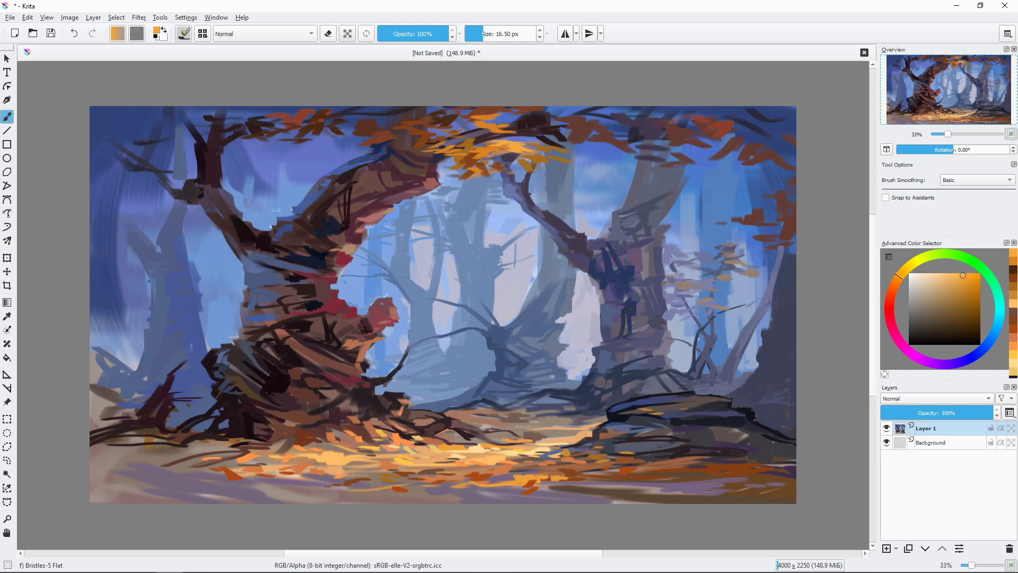
pyautogui.press('[')
pyautogui.click(958, 278)
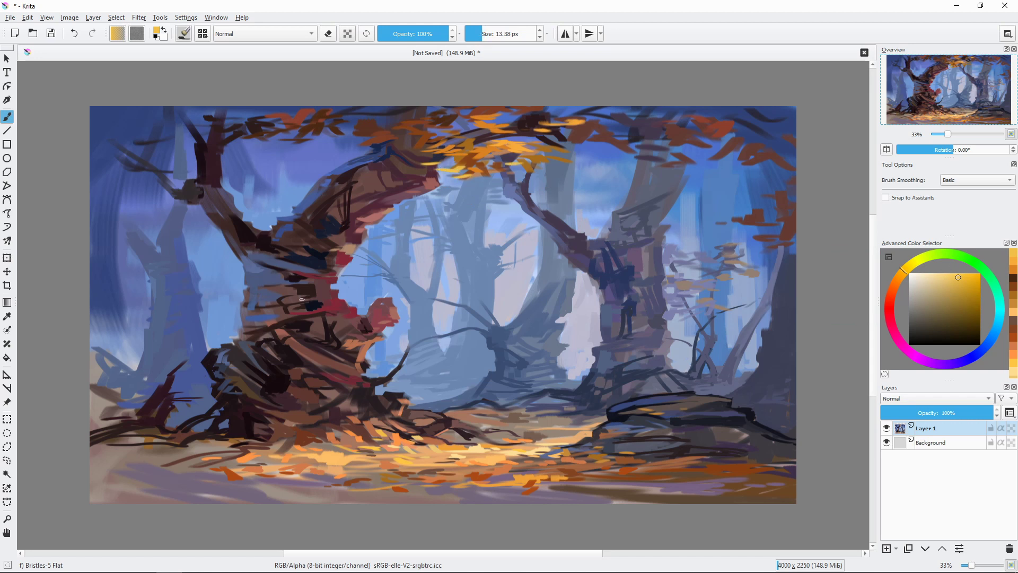
# Sample light blues from the canvas and brush blue mist over the left background and trees.
pyautogui.keyDown('ctrl'); pyautogui.click(196, 298); pyautogui.keyUp('ctrl')
pyautogui.press(']')
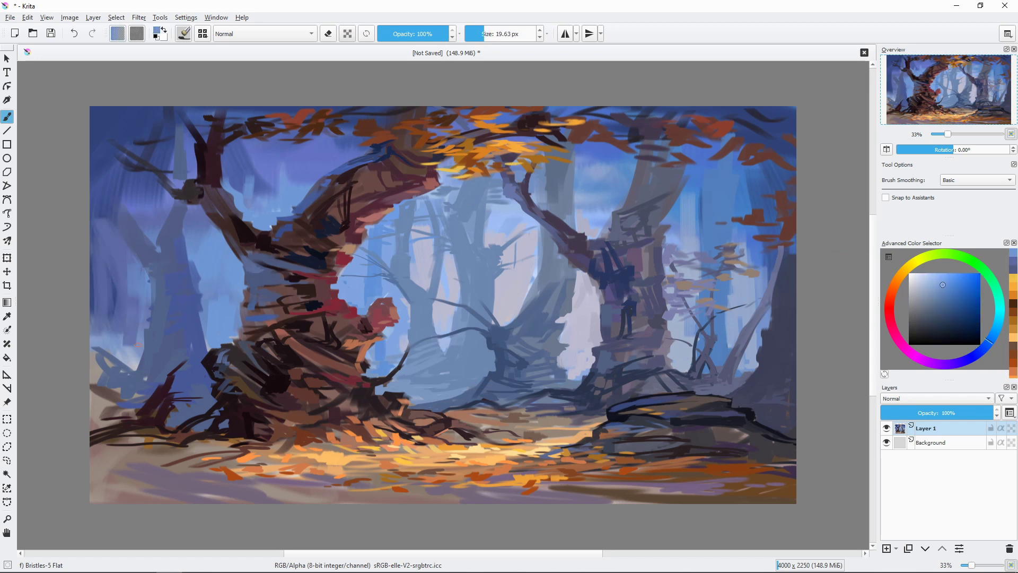
pyautogui.moveTo(136, 291)
pyautogui.mouseDown()
pyautogui.moveTo(139, 345)
pyautogui.moveTo(101, 381)
pyautogui.moveTo(117, 397)
pyautogui.mouseUp()
pyautogui.keyDown('ctrl'); pyautogui.click(180, 387); pyautogui.keyUp('ctrl')
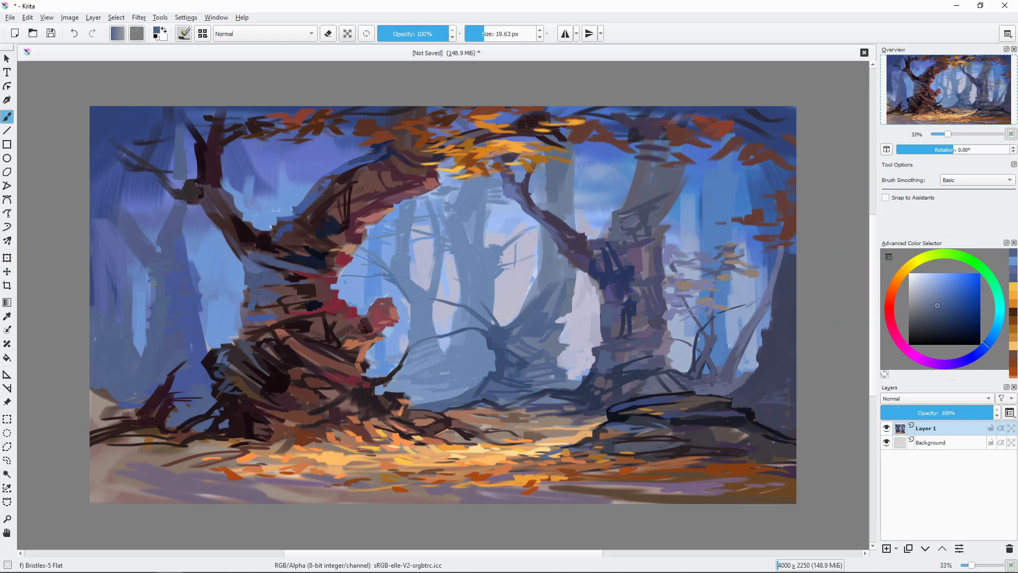
pyautogui.keyDown('ctrl'); pyautogui.click(153, 283); pyautogui.keyUp('ctrl')
pyautogui.moveTo(94, 297); pyautogui.dragTo(93, 339)
pyautogui.moveTo(95, 246); pyautogui.dragTo(91, 323)
pyautogui.press('[')
pyautogui.press('[')
pyautogui.moveTo(203, 322); pyautogui.dragTo(202, 387)
pyautogui.press(']')
pyautogui.press(']')
pyautogui.moveTo(152, 302); pyautogui.dragTo(152, 340)
pyautogui.moveTo(139, 351); pyautogui.dragTo(127, 365)
# Sample a darker blue and add dark strokes along the left-side trees.
pyautogui.keyDown('ctrl'); pyautogui.click(194, 297); pyautogui.keyUp('ctrl')
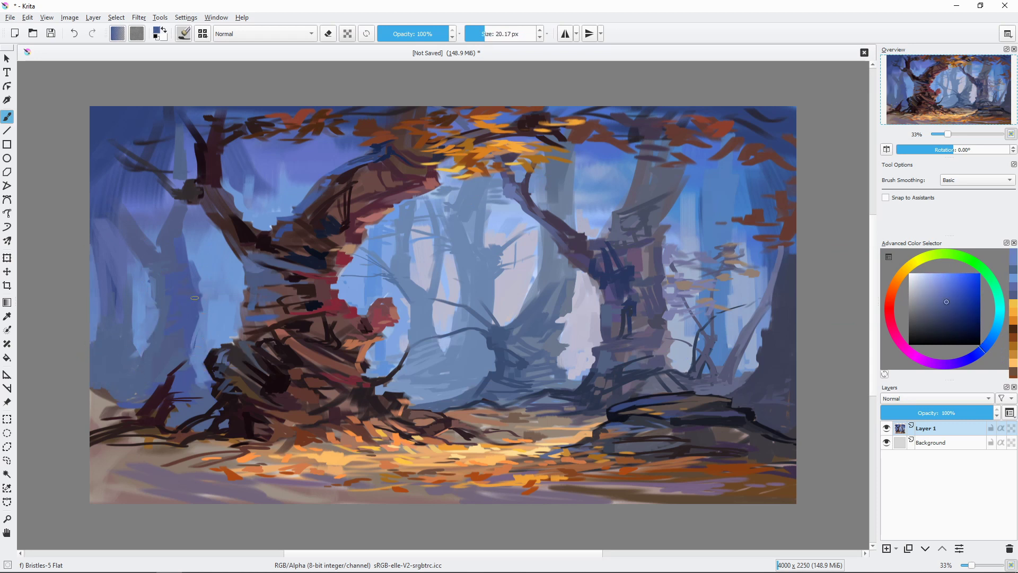
pyautogui.moveTo(198, 289); pyautogui.dragTo(231, 257)
pyautogui.press('[')
pyautogui.moveTo(263, 225); pyautogui.dragTo(279, 166)
pyautogui.press('[')
pyautogui.moveTo(209, 275); pyautogui.dragTo(204, 231)
pyautogui.moveTo(273, 164); pyautogui.dragTo(245, 185)
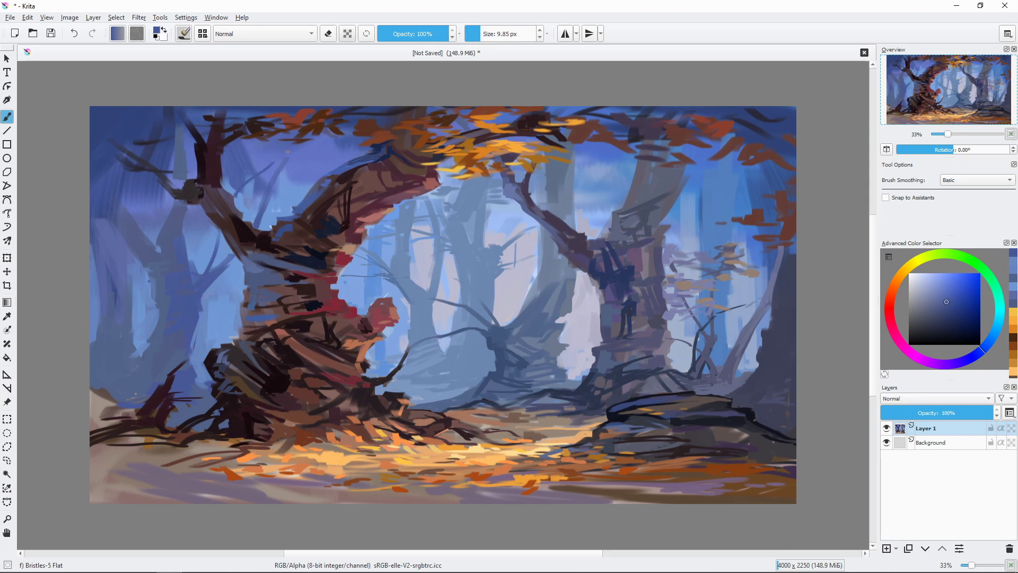
pyautogui.press(']')
# Darken the bottom-left ground with dark purple strokes.
pyautogui.keyDown('ctrl'); pyautogui.click(249, 495); pyautogui.keyUp('ctrl')
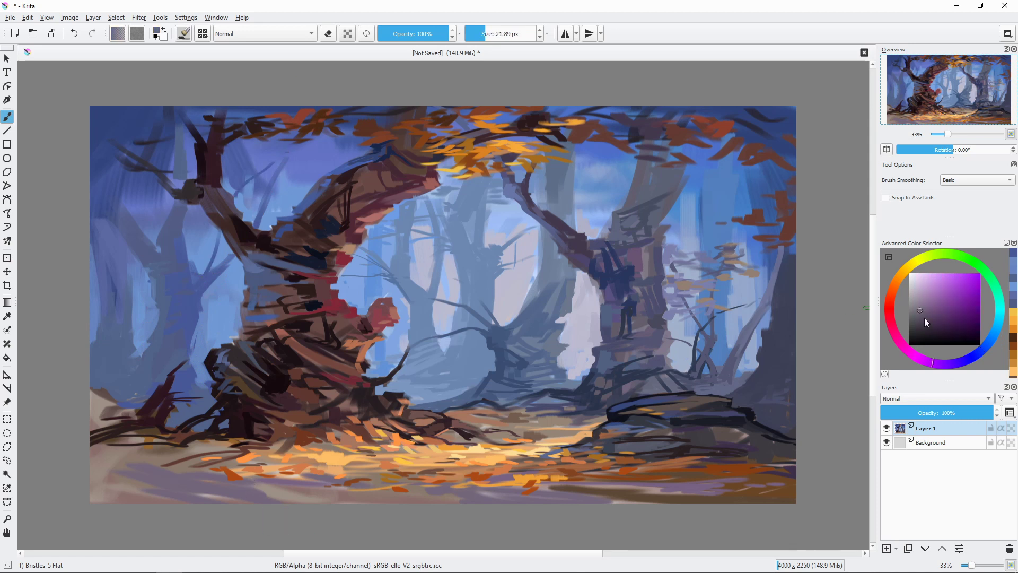
pyautogui.moveTo(119, 469); pyautogui.dragTo(90, 480)
pyautogui.moveTo(153, 475); pyautogui.dragTo(92, 501)
pyautogui.moveTo(90, 455); pyautogui.dragTo(145, 455)
pyautogui.moveTo(192, 501)
pyautogui.mouseDown()
pyautogui.moveTo(227, 499)
pyautogui.moveTo(269, 473)
pyautogui.mouseUp()
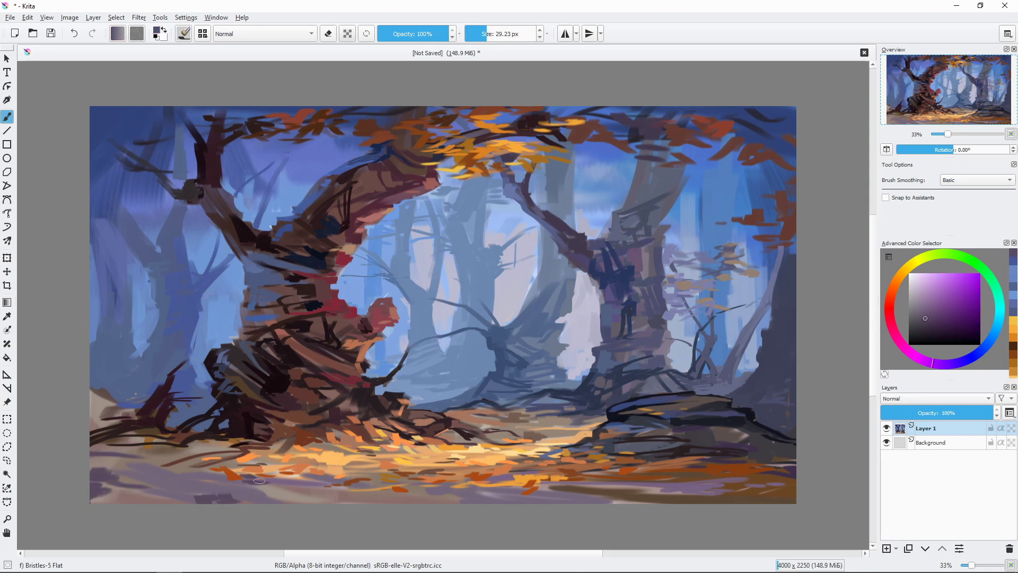
# Add smaller lighter-purple and reddish-brown strokes along the bottom-left ground.
pyautogui.press('[')
pyautogui.keyDown('ctrl'); pyautogui.click(304, 442); pyautogui.keyUp('ctrl')
pyautogui.moveTo(194, 498)
pyautogui.mouseDown()
pyautogui.moveTo(131, 497)
pyautogui.moveTo(100, 474)
pyautogui.mouseUp()
pyautogui.keyDown('ctrl'); pyautogui.click(164, 496); pyautogui.keyUp('ctrl')
pyautogui.moveTo(237, 485)
pyautogui.mouseDown()
pyautogui.moveTo(201, 488)
pyautogui.moveTo(181, 459)
pyautogui.mouseUp()
pyautogui.moveTo(295, 494); pyautogui.dragTo(324, 486)
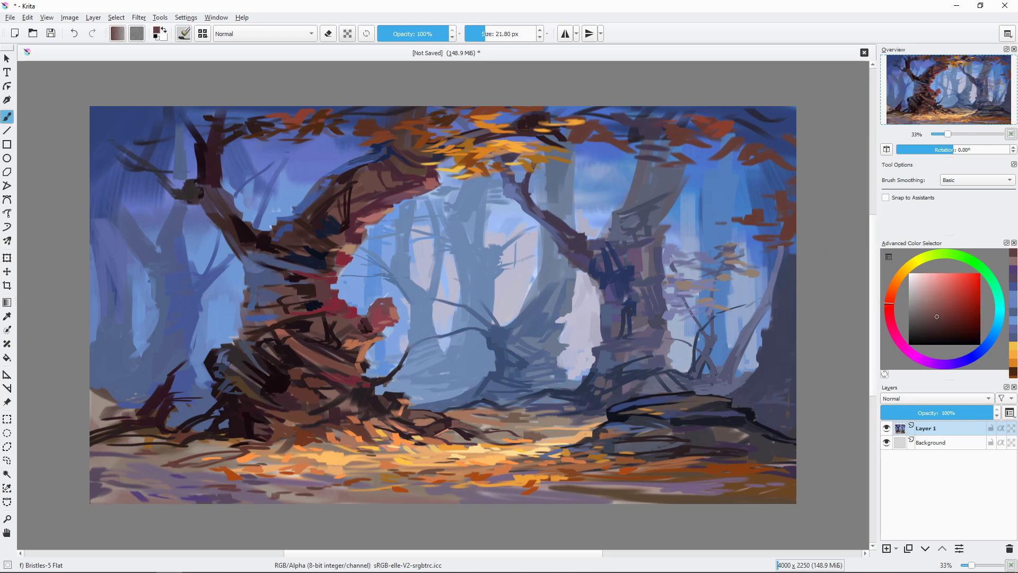
# Paint thin blue-grey strokes and small dark branches on the right tree near the top.
pyautogui.keyDown('ctrl'); pyautogui.click(756, 159); pyautogui.keyUp('ctrl')
pyautogui.moveTo(683, 178)
pyautogui.mouseDown()
pyautogui.moveTo(672, 209)
pyautogui.moveTo(662, 204)
pyautogui.moveTo(760, 168)
pyautogui.moveTo(660, 187)
pyautogui.moveTo(690, 144)
pyautogui.mouseUp()
pyautogui.press('[')
pyautogui.keyDown('ctrl'); pyautogui.click(679, 191); pyautogui.keyUp('ctrl')
pyautogui.press('[')
pyautogui.keyDown('ctrl'); pyautogui.click(585, 238); pyautogui.keyUp('ctrl')
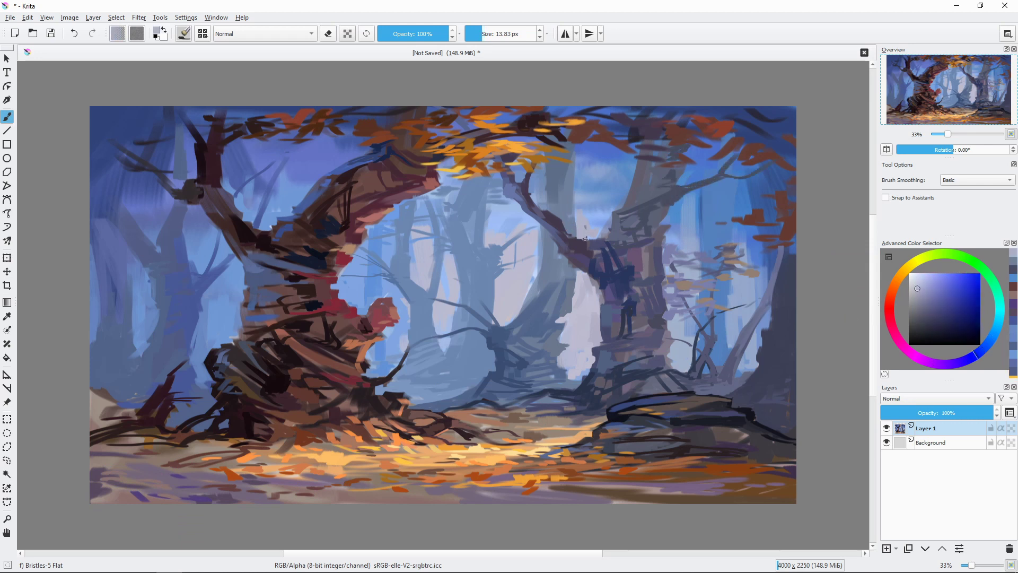
pyautogui.keyDown('ctrl'); pyautogui.click(615, 154); pyautogui.keyUp('ctrl')
pyautogui.moveTo(605, 139)
pyautogui.mouseDown()
pyautogui.moveTo(566, 140)
pyautogui.moveTo(578, 139)
pyautogui.mouseUp()
pyautogui.moveTo(647, 154); pyautogui.dragTo(591, 163)
pyautogui.moveTo(534, 116); pyautogui.dragTo(506, 144)
# Try dark maroon shades with a smaller brush, then return to a blue colour.
pyautogui.keyDown('ctrl'); pyautogui.click(464, 204); pyautogui.keyUp('ctrl')
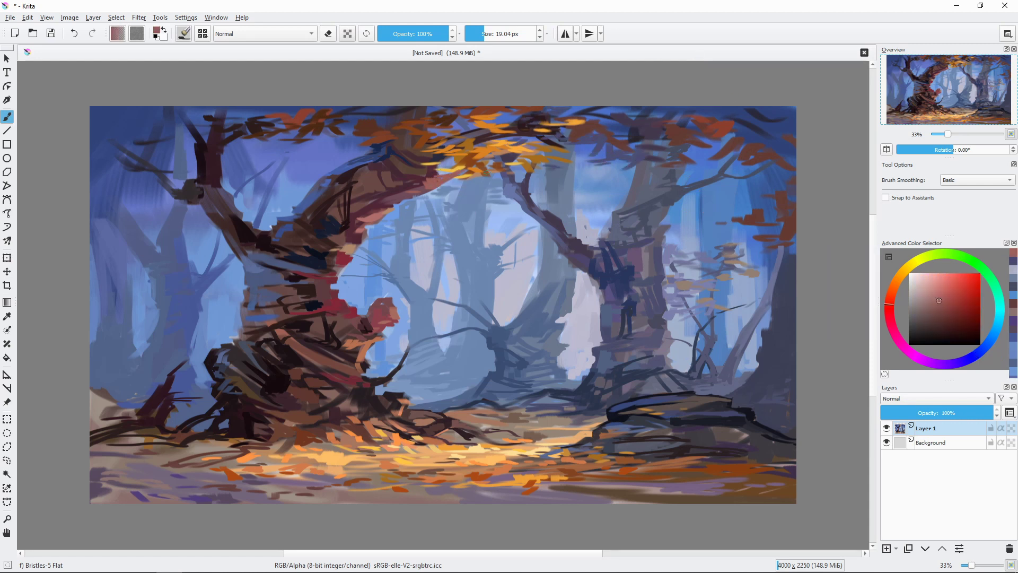
pyautogui.click(933, 323)
pyautogui.press('[')
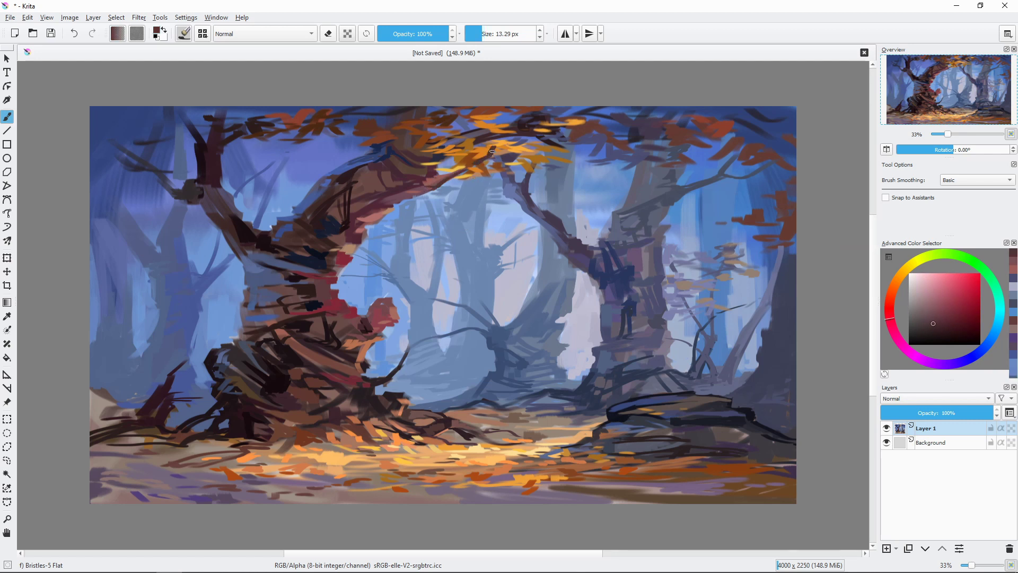
pyautogui.click(938, 331)
pyautogui.press('[')
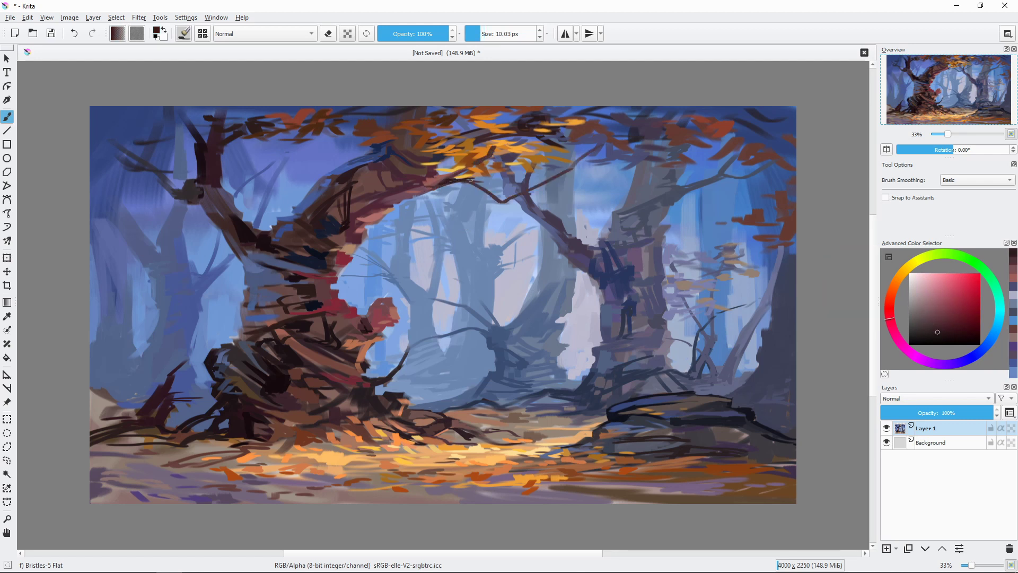
pyautogui.keyDown('ctrl'); pyautogui.click(652, 154); pyautogui.keyUp('ctrl')
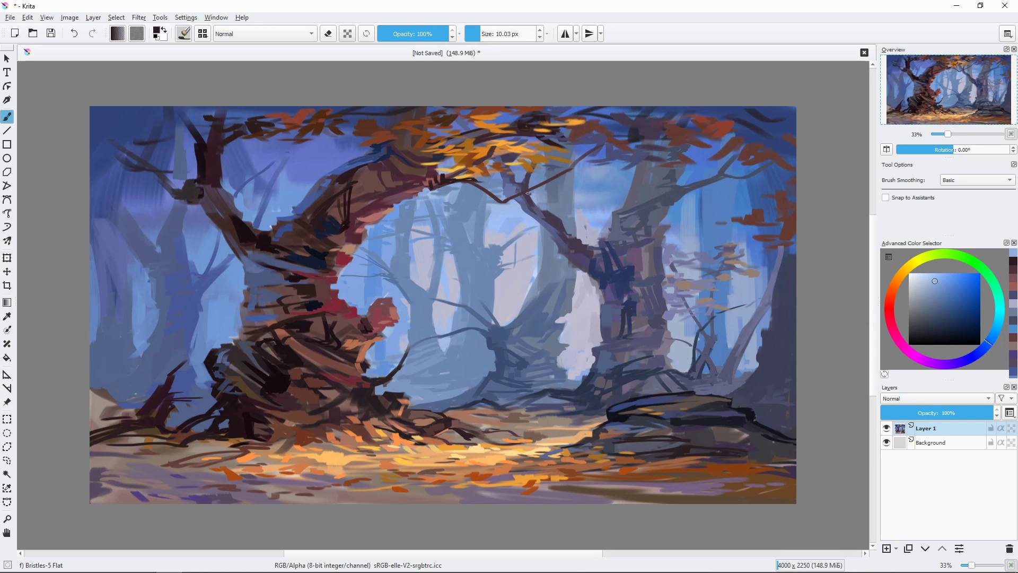
# Paint yellow-orange leaves in the upper canopy and a pale stroke on the forest floor.
pyautogui.keyDown('ctrl'); pyautogui.click(652, 155); pyautogui.keyUp('ctrl')
pyautogui.press(']')
pyautogui.press(']')
pyautogui.press(']')
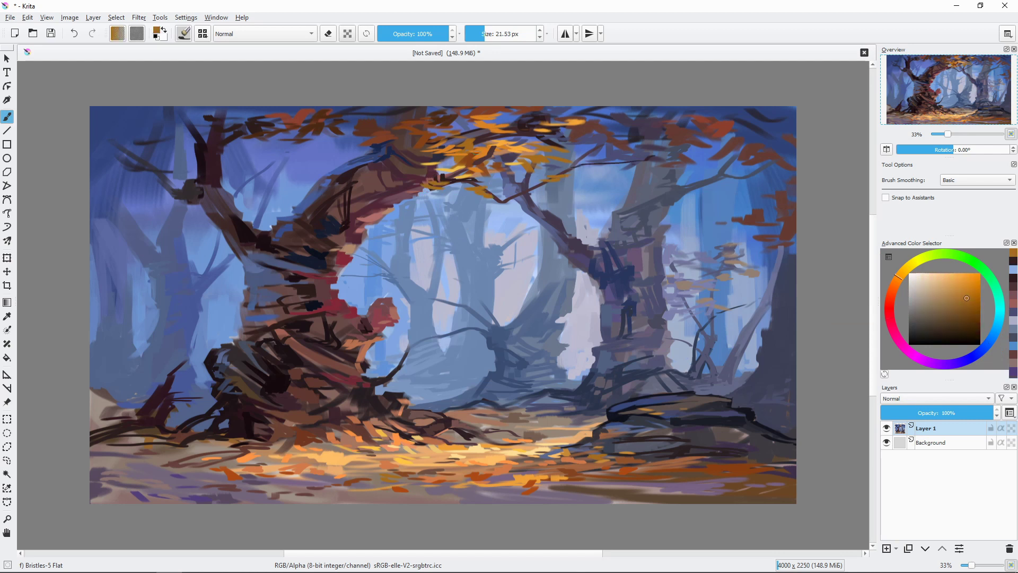
pyautogui.keyDown('ctrl'); pyautogui.click(469, 191); pyautogui.keyUp('ctrl')
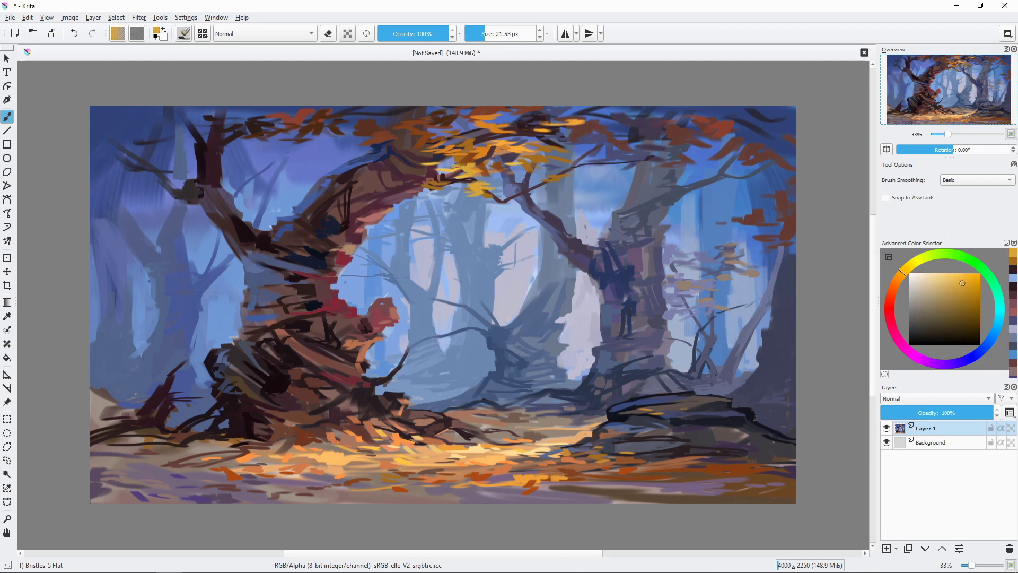
pyautogui.keyDown('ctrl'); pyautogui.click(428, 133); pyautogui.keyUp('ctrl')
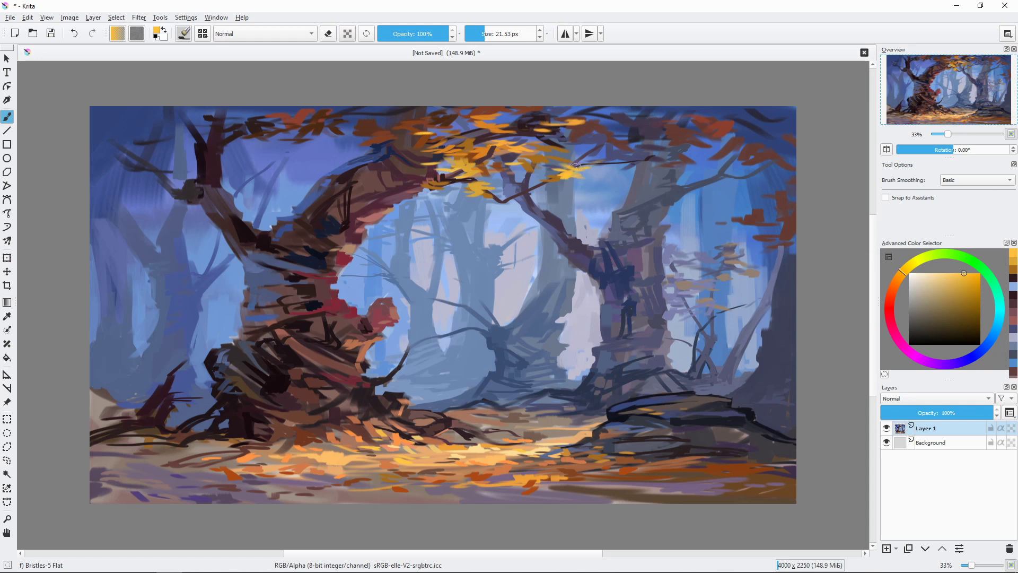
pyautogui.keyDown('ctrl'); pyautogui.click(445, 179); pyautogui.keyUp('ctrl')
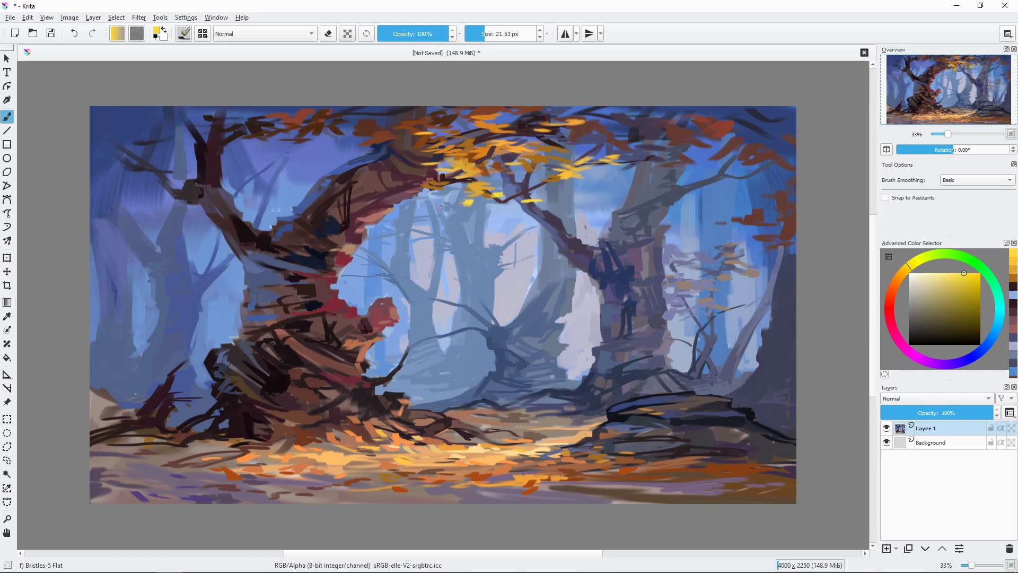
pyautogui.moveTo(447, 200); pyautogui.dragTo(456, 198)
pyautogui.moveTo(461, 186); pyautogui.dragTo(480, 181)
pyautogui.click(947, 273)
pyautogui.press('[')
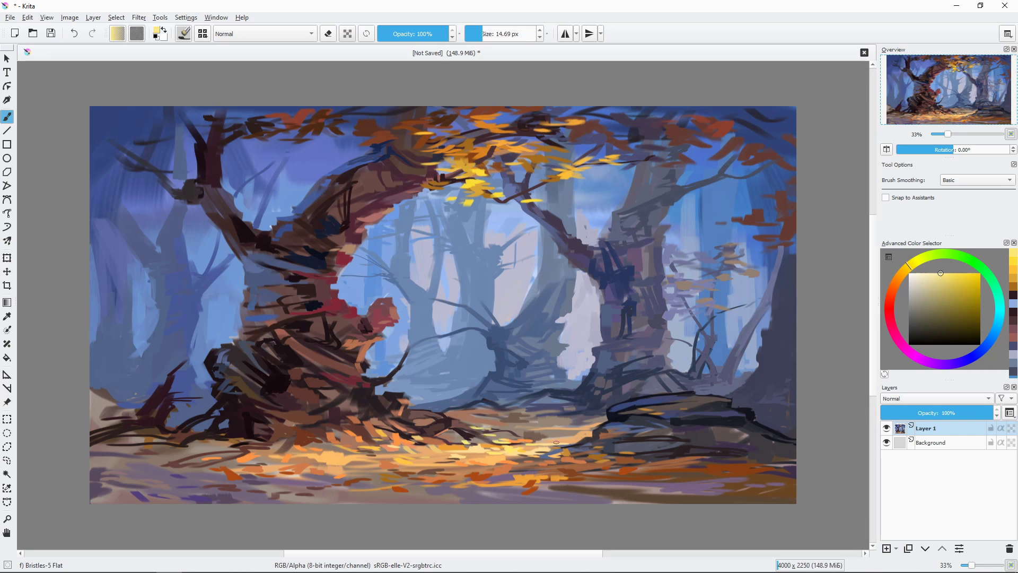
pyautogui.moveTo(485, 459); pyautogui.dragTo(469, 464)
# Paint orange leaves across the left canopy, top-right corner, top edge and along the branch.
pyautogui.keyDown('ctrl'); pyautogui.click(559, 235); pyautogui.keyUp('ctrl')
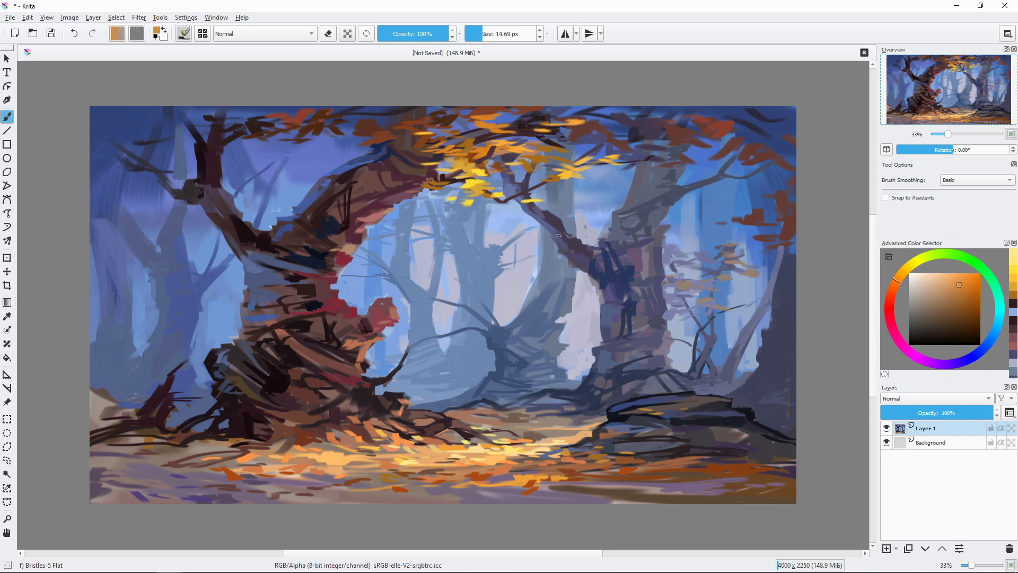
pyautogui.moveTo(328, 136)
pyautogui.mouseDown()
pyautogui.moveTo(342, 142)
pyautogui.moveTo(329, 138)
pyautogui.mouseUp()
pyautogui.moveTo(333, 131)
pyautogui.mouseDown()
pyautogui.moveTo(358, 141)
pyautogui.moveTo(347, 165)
pyautogui.mouseUp()
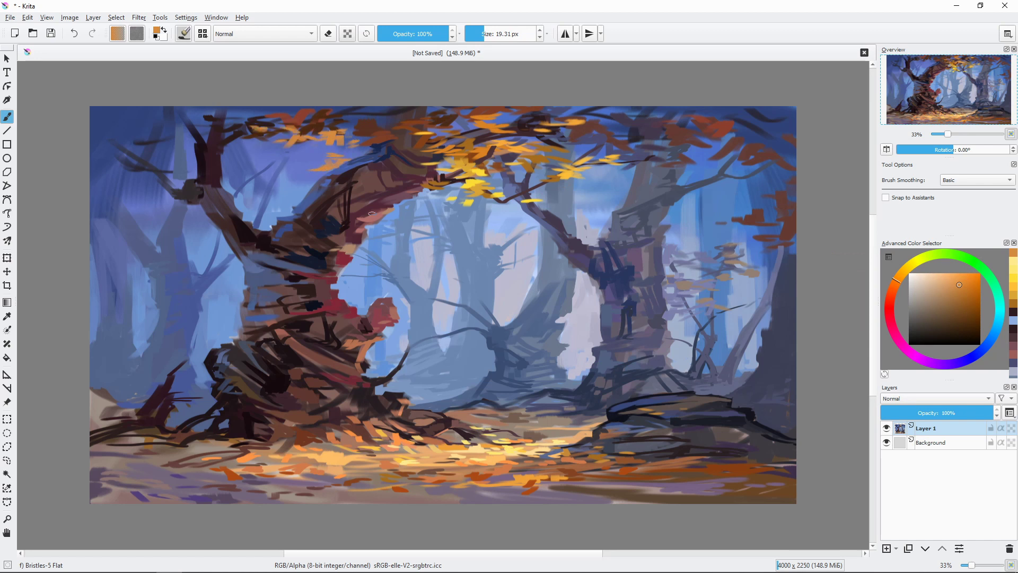
pyautogui.moveTo(738, 115)
pyautogui.mouseDown()
pyautogui.moveTo(702, 112)
pyautogui.moveTo(683, 128)
pyautogui.moveTo(724, 131)
pyautogui.mouseUp()
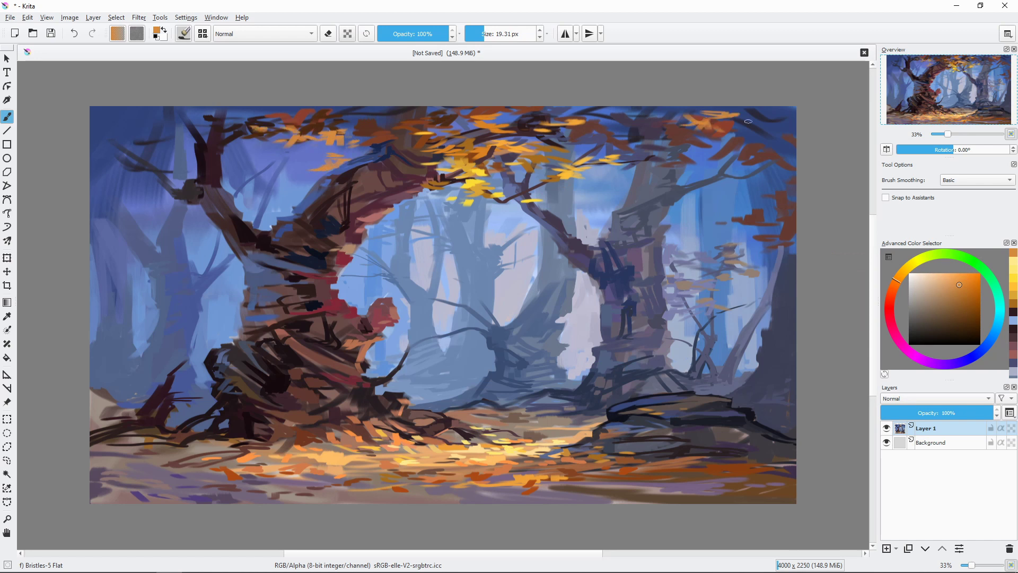
pyautogui.keyDown('ctrl'); pyautogui.click(672, 150); pyautogui.keyUp('ctrl')
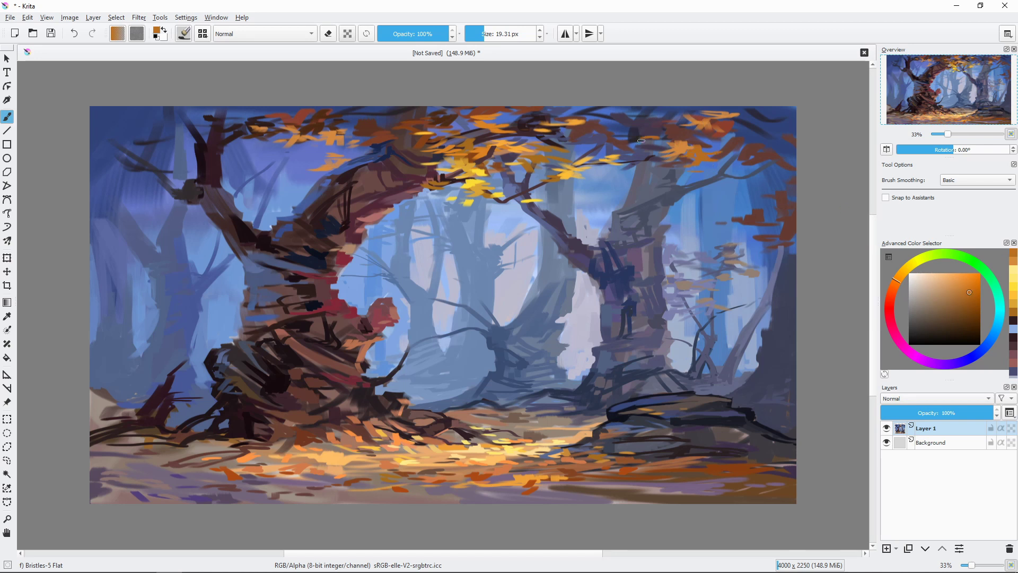
pyautogui.moveTo(641, 140)
pyautogui.mouseDown()
pyautogui.moveTo(589, 122)
pyautogui.moveTo(582, 103)
pyautogui.mouseUp()
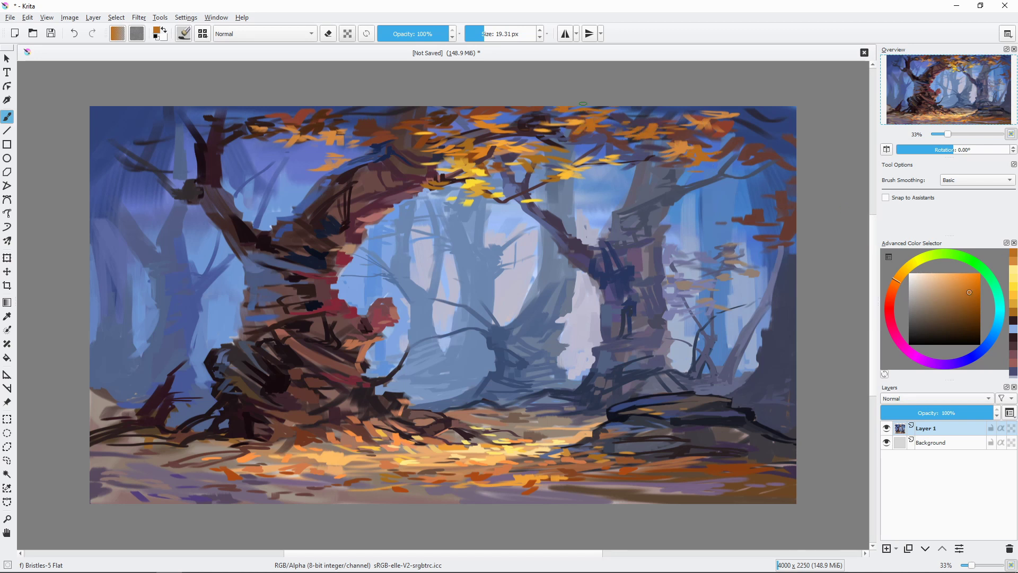
pyautogui.moveTo(392, 178); pyautogui.dragTo(431, 174)
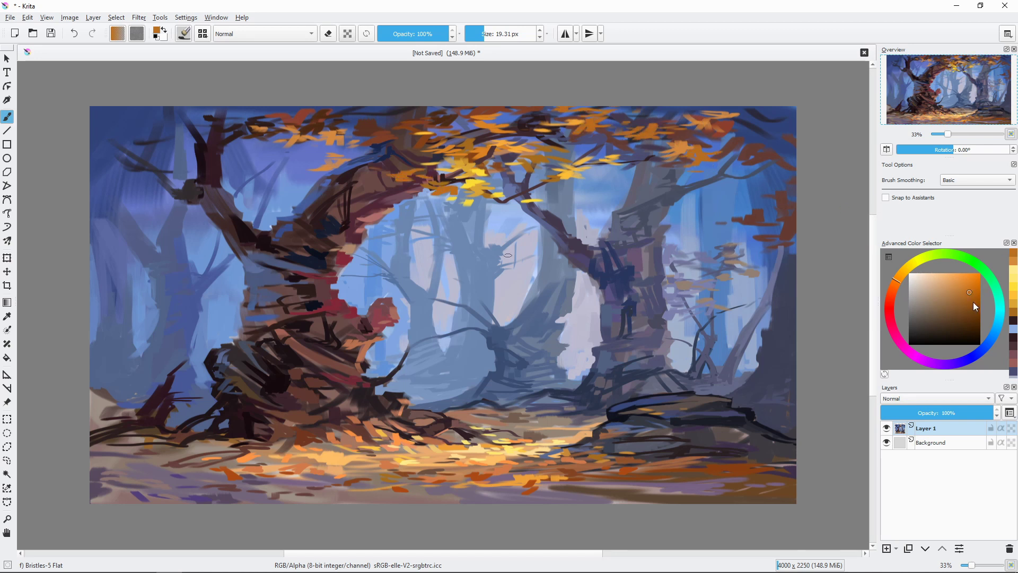
# Try lighter and darker oranges and browns while resizing the brush.
pyautogui.click(968, 284)
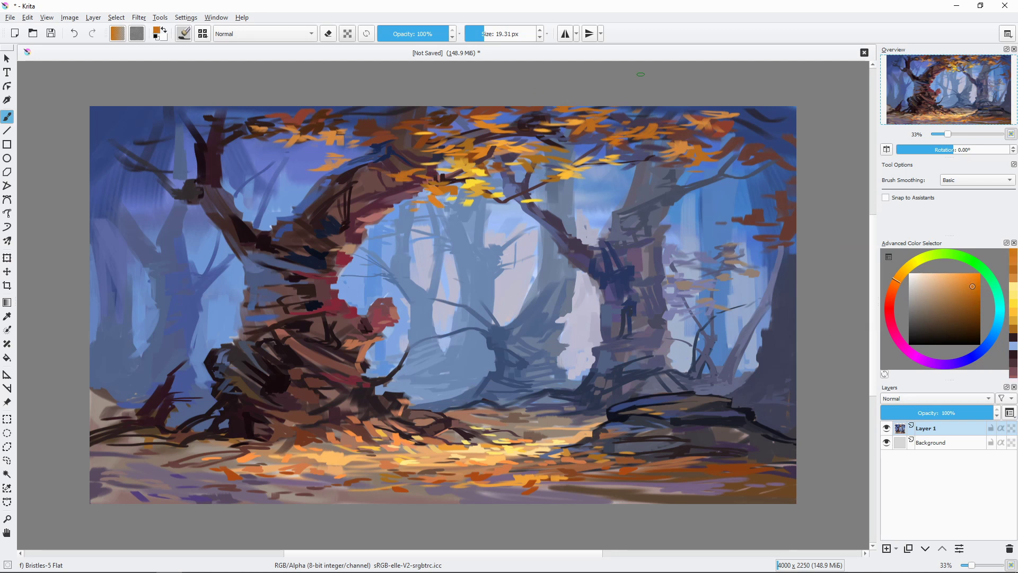
pyautogui.click(952, 308)
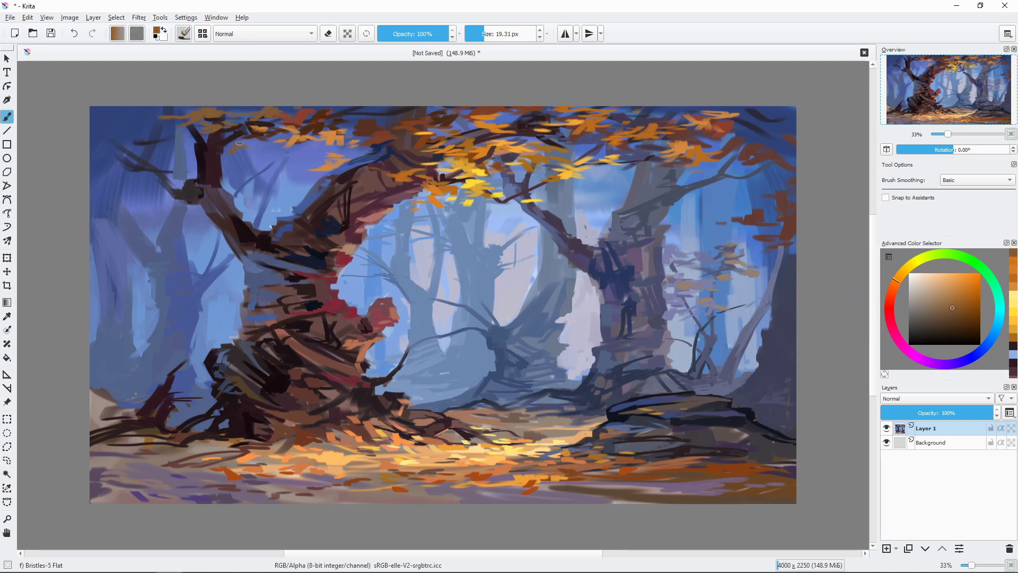
pyautogui.keyDown('ctrl'); pyautogui.click(127, 107); pyautogui.keyUp('ctrl')
pyautogui.press(']')
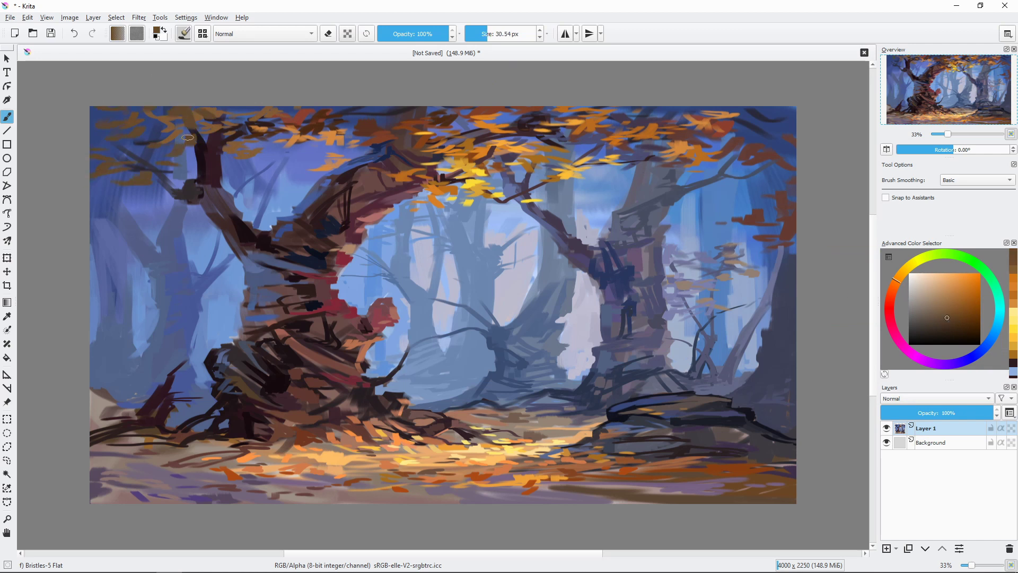
pyautogui.press('[')
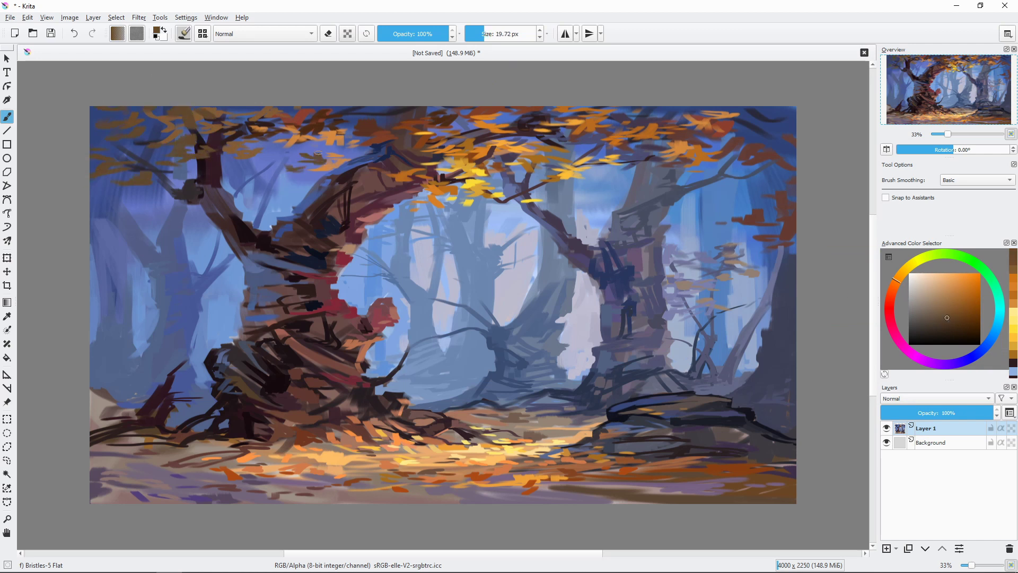
pyautogui.click(950, 323)
pyautogui.press('l')
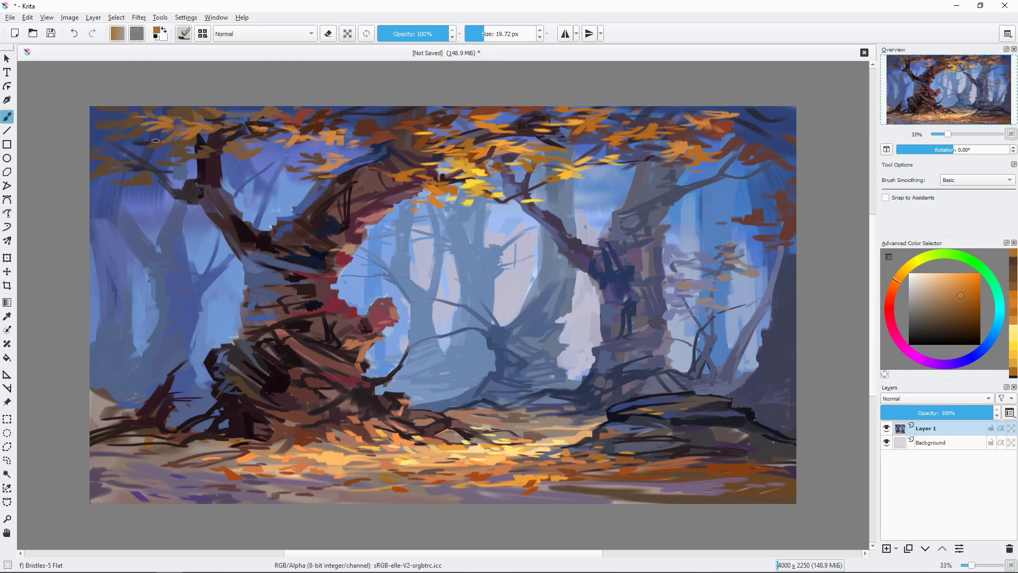
# Pick a muted red, then sample orange-brown and pinkish-brown colours from the painting.
pyautogui.click(889, 301)
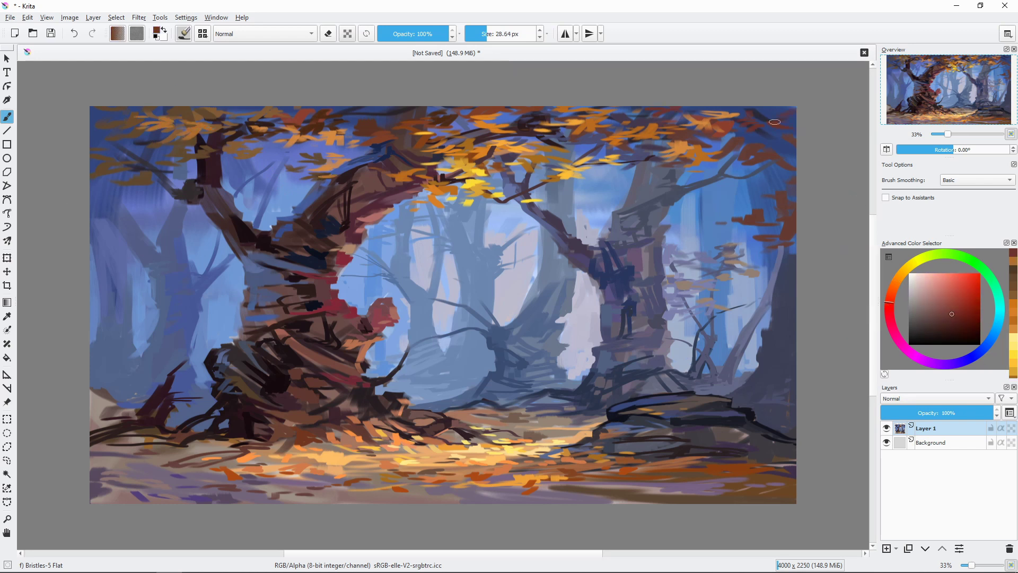
pyautogui.keyDown('ctrl'); pyautogui.click(774, 122); pyautogui.keyUp('ctrl')
pyautogui.press('[')
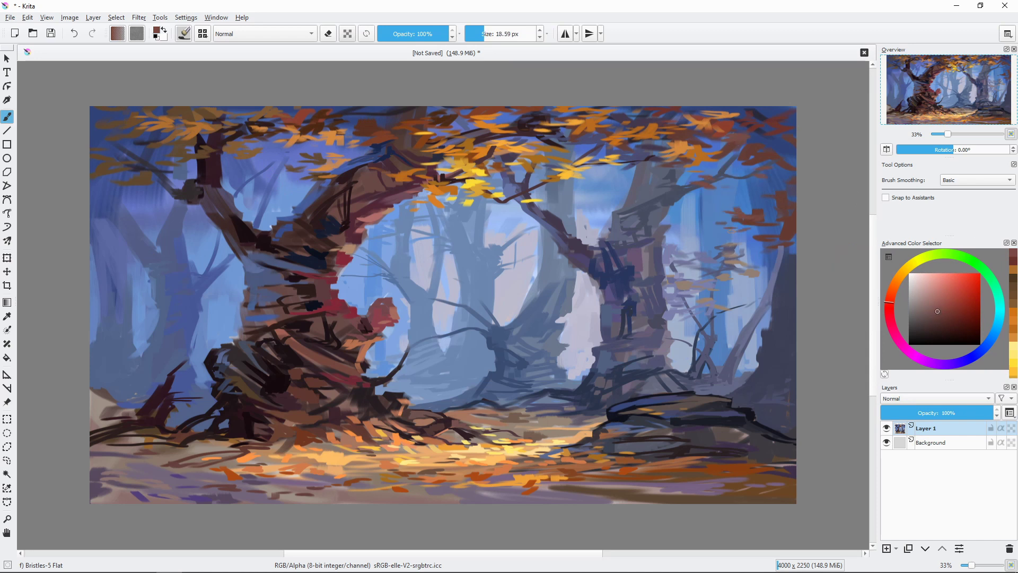
pyautogui.keyDown('ctrl'); pyautogui.click(709, 219); pyautogui.keyUp('ctrl')
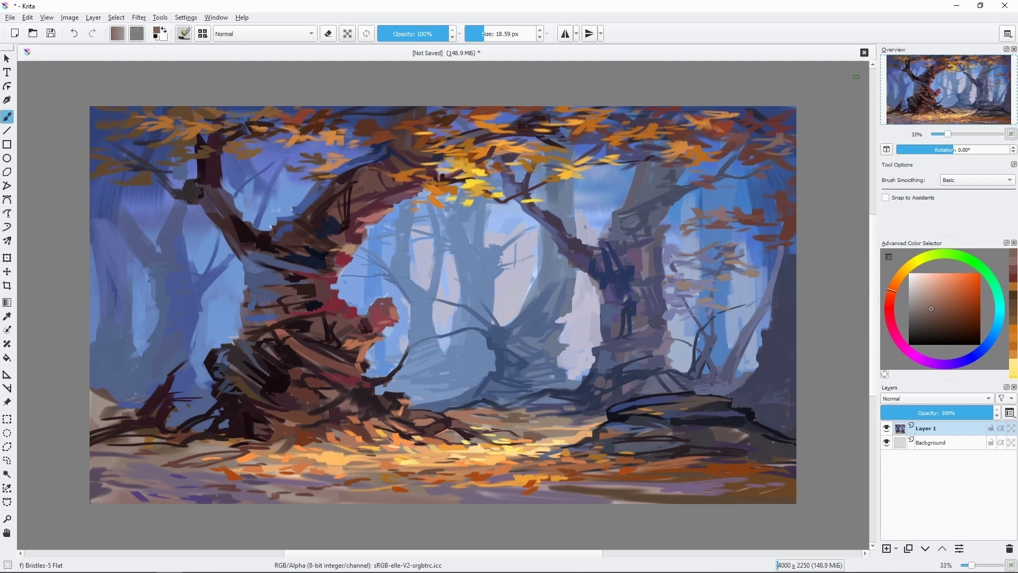
pyautogui.keyDown('ctrl'); pyautogui.click(783, 270); pyautogui.keyUp('ctrl')
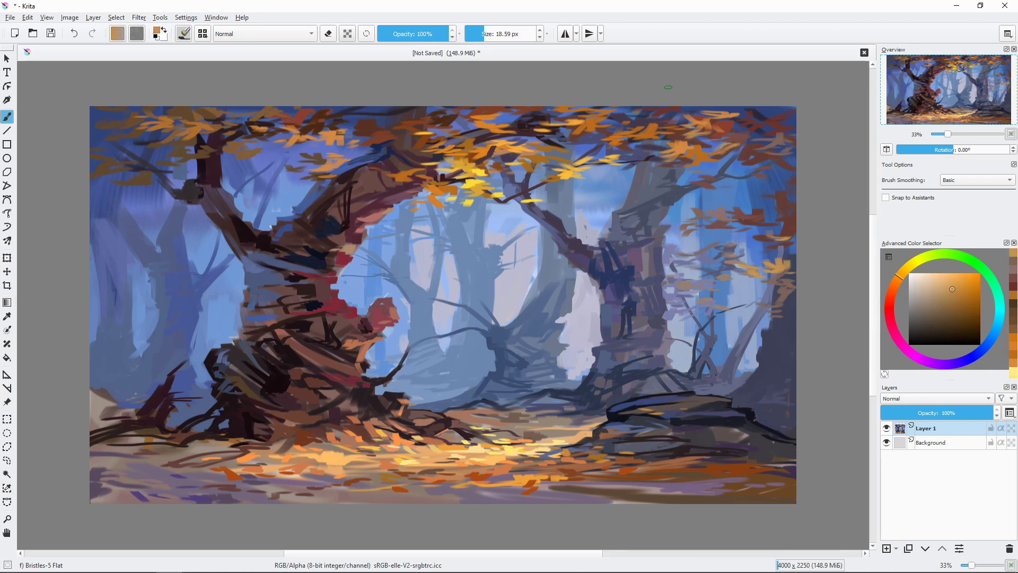
pyautogui.keyDown('ctrl'); pyautogui.click(784, 271); pyautogui.keyUp('ctrl')
pyautogui.keyDown('ctrl'); pyautogui.click(783, 272); pyautogui.keyUp('ctrl')
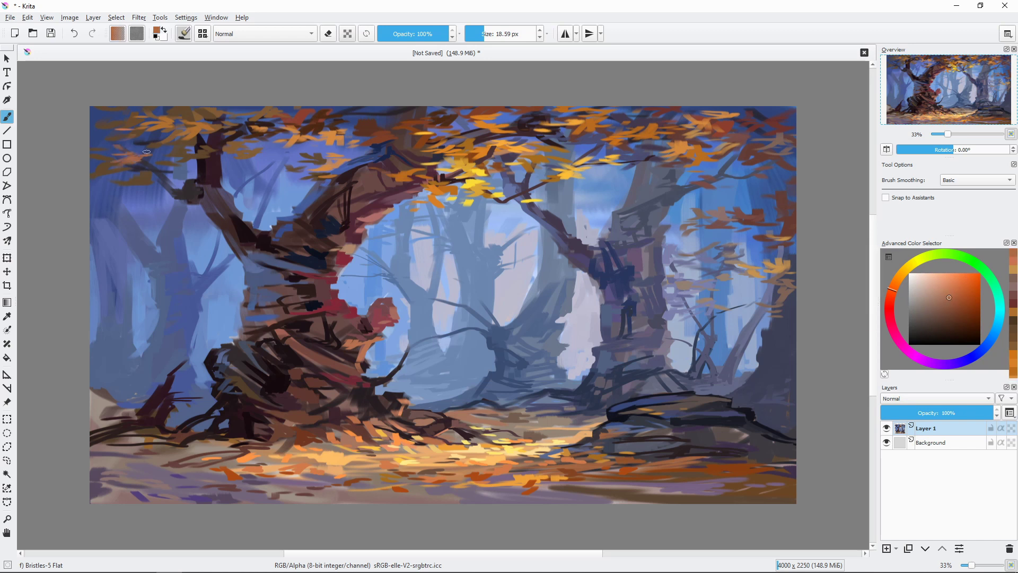
# Draw thin near-black branches across the misty centre, extending left and up to the right.
pyautogui.moveTo(222, 162); pyautogui.dragTo(161, 166)
pyautogui.keyDown('ctrl'); pyautogui.click(271, 256); pyautogui.keyUp('ctrl')
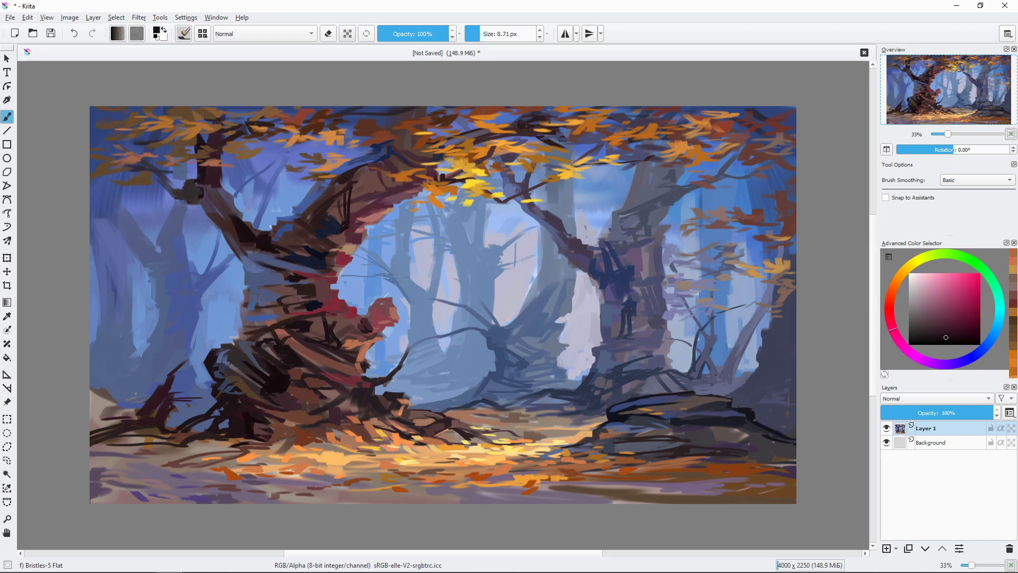
pyautogui.moveTo(239, 212); pyautogui.dragTo(257, 139)
pyautogui.keyDown('ctrl'); pyautogui.click(239, 202); pyautogui.keyUp('ctrl')
pyautogui.press('[')
pyautogui.moveTo(240, 204); pyautogui.dragTo(233, 157)
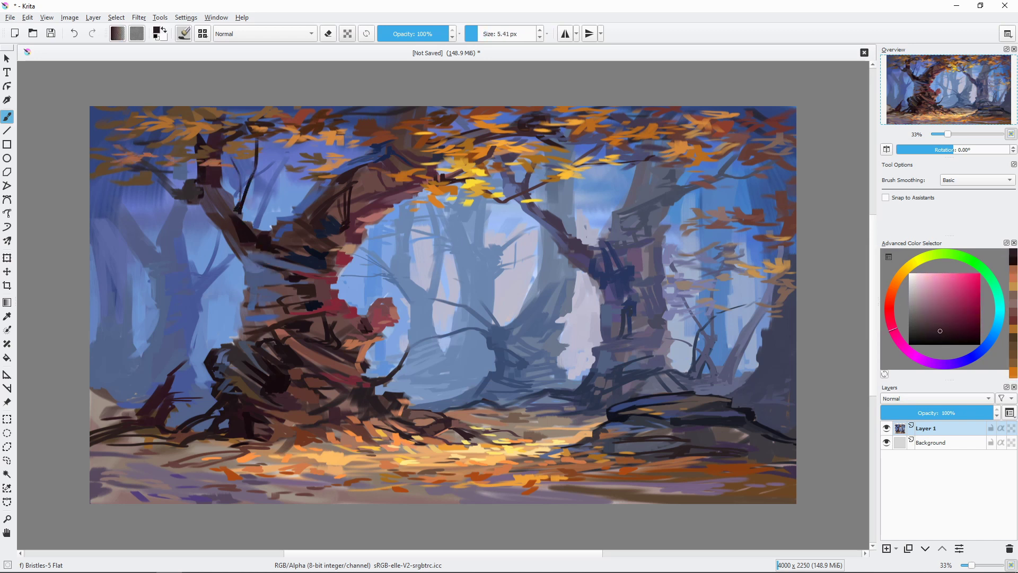
pyautogui.moveTo(175, 196); pyautogui.dragTo(85, 163)
pyautogui.press(']')
pyautogui.moveTo(537, 209); pyautogui.dragTo(719, 139)
pyautogui.press('[')
# Sample blue, blue-grey and orange shades and enlarge the brush for leaves.
pyautogui.keyDown('ctrl'); pyautogui.click(716, 141); pyautogui.keyUp('ctrl')
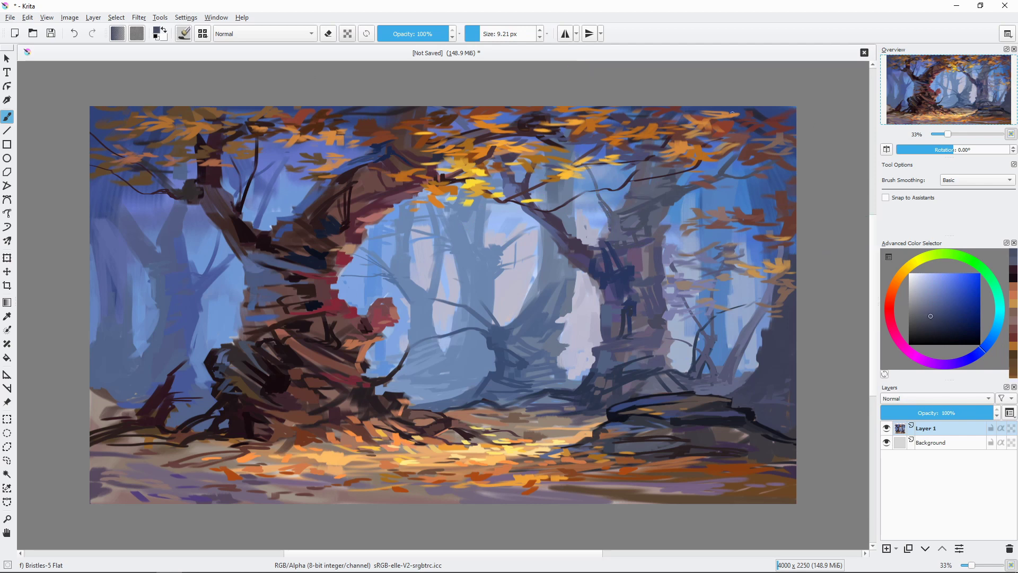
pyautogui.press(']')
pyautogui.keyDown('ctrl'); pyautogui.click(538, 394); pyautogui.keyUp('ctrl')
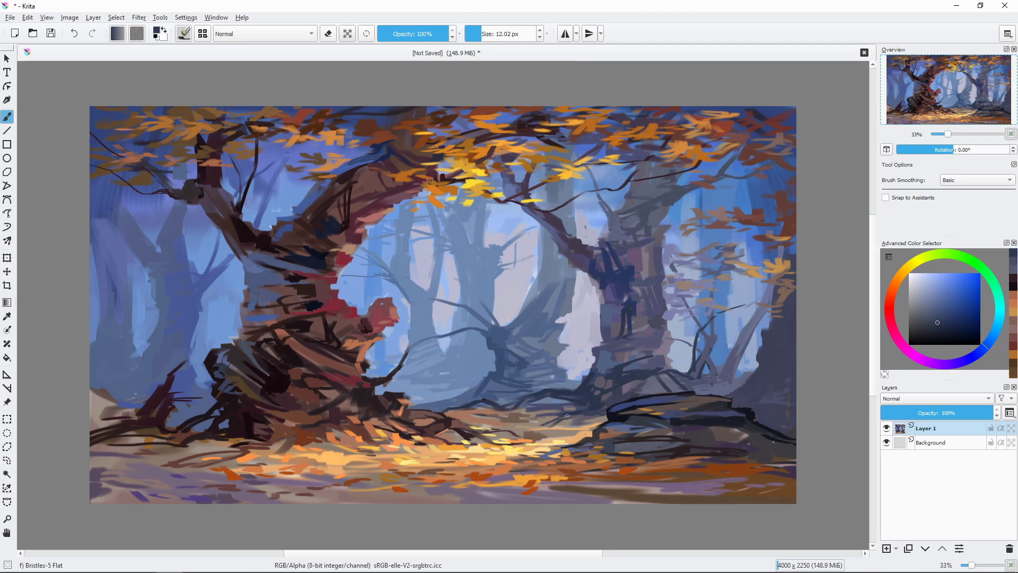
pyautogui.keyDown('ctrl'); pyautogui.click(552, 414); pyautogui.keyUp('ctrl')
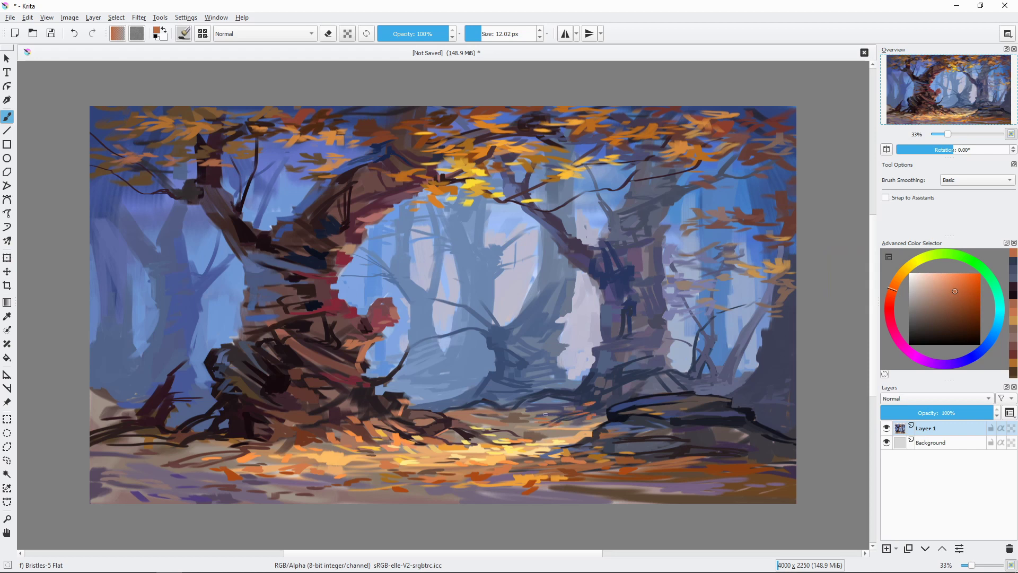
pyautogui.keyDown('ctrl'); pyautogui.click(488, 425); pyautogui.keyUp('ctrl')
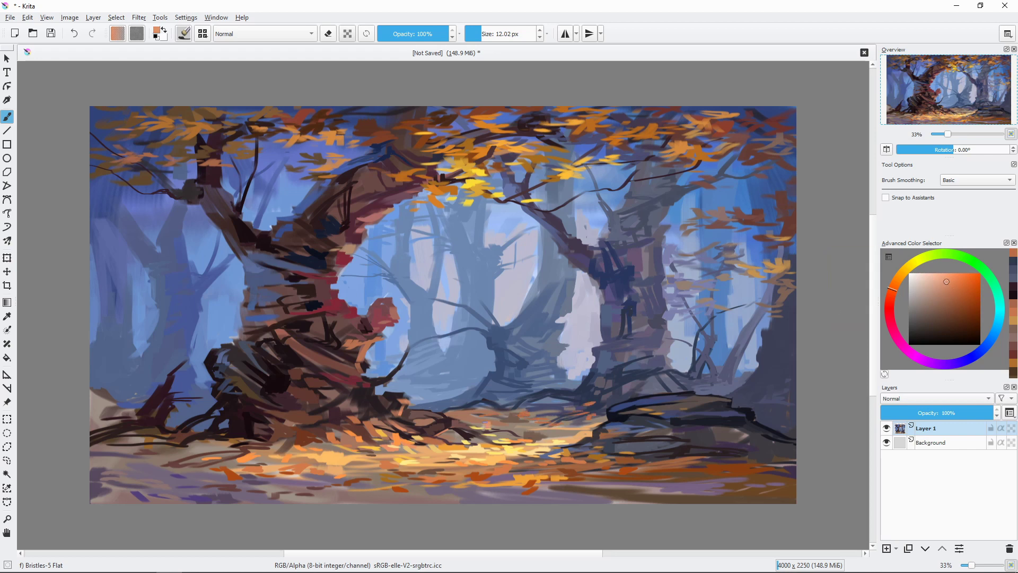
pyautogui.keyDown('ctrl'); pyautogui.click(599, 490); pyautogui.keyUp('ctrl')
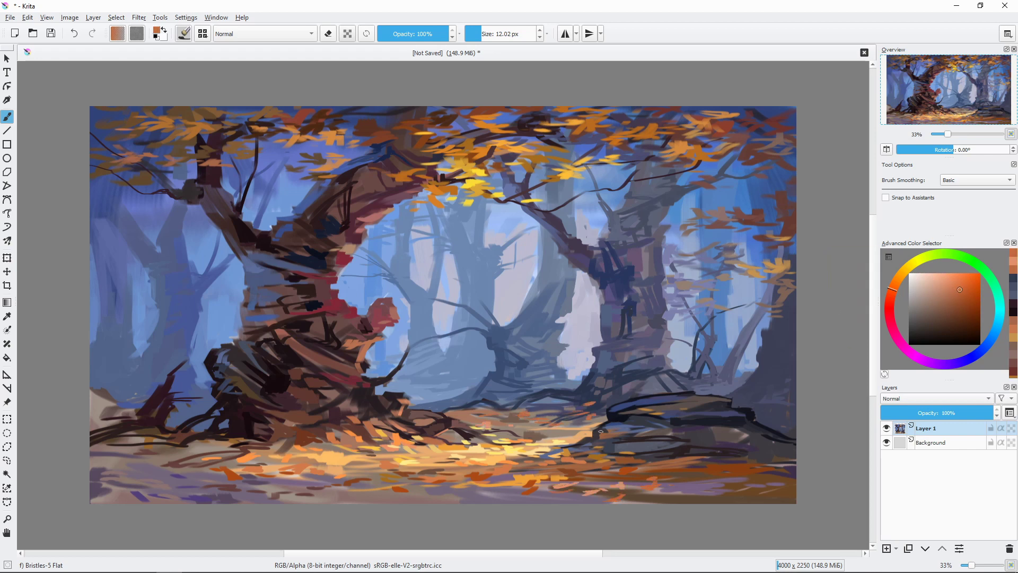
pyautogui.press(']')
# Pick a lighter orange and dab it onto the canopy leaves.
pyautogui.keyDown('ctrl'); pyautogui.click(274, 488); pyautogui.keyUp('ctrl')
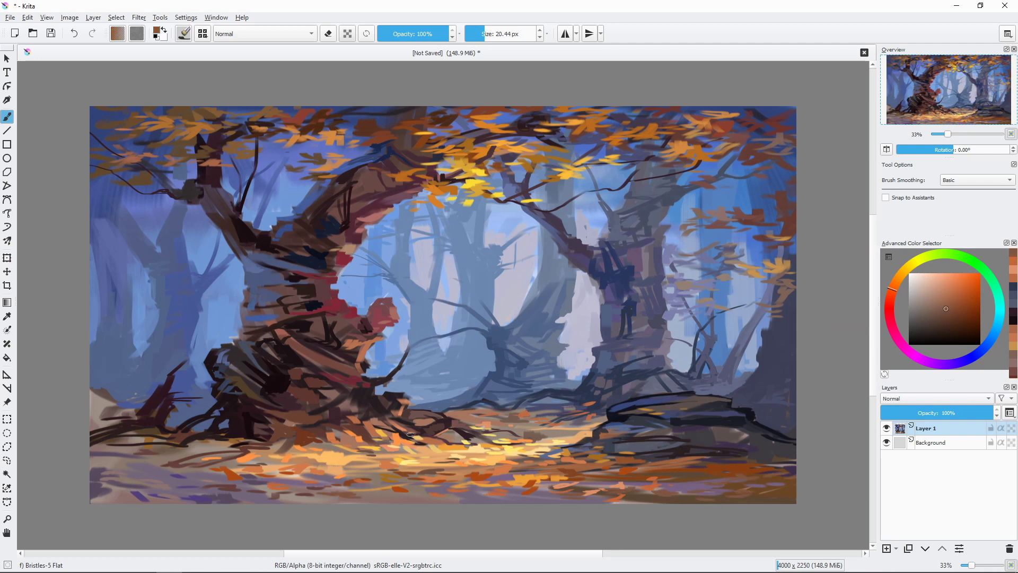
pyautogui.keyDown('ctrl'); pyautogui.click(514, 120); pyautogui.keyUp('ctrl')
pyautogui.press('[')
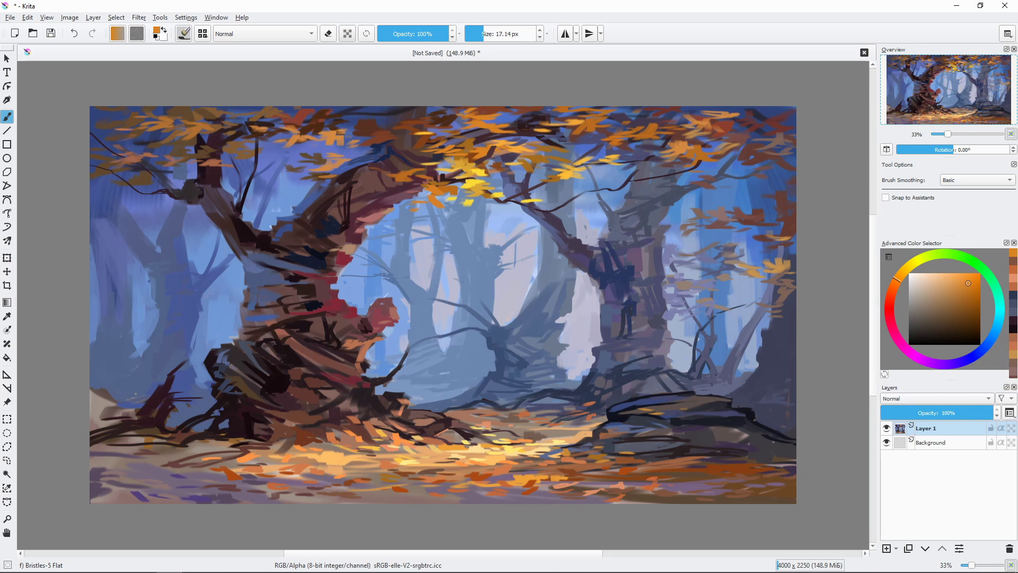
pyautogui.keyDown('ctrl'); pyautogui.click(445, 114); pyautogui.keyUp('ctrl')
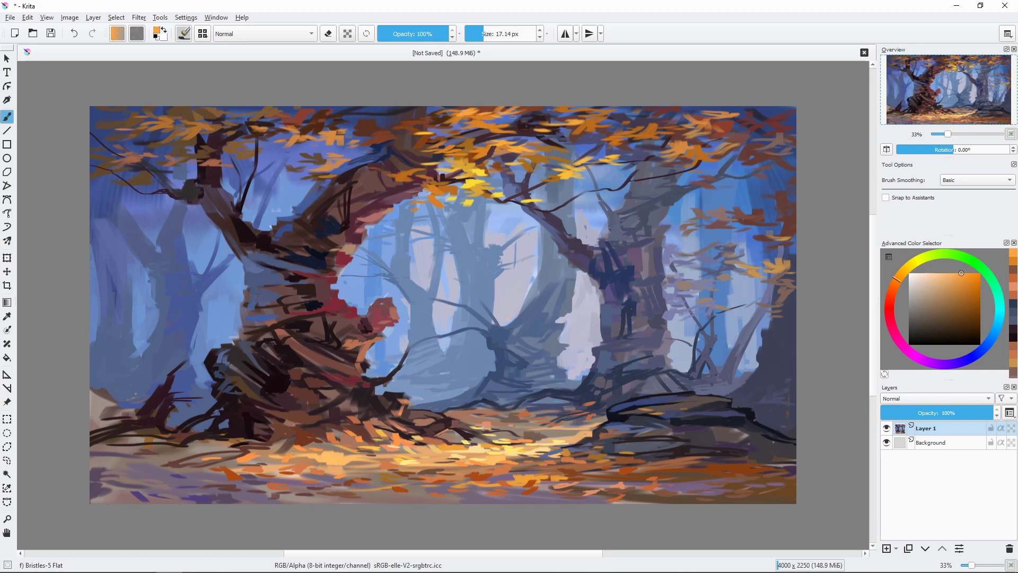
pyautogui.moveTo(485, 149); pyautogui.dragTo(495, 143)
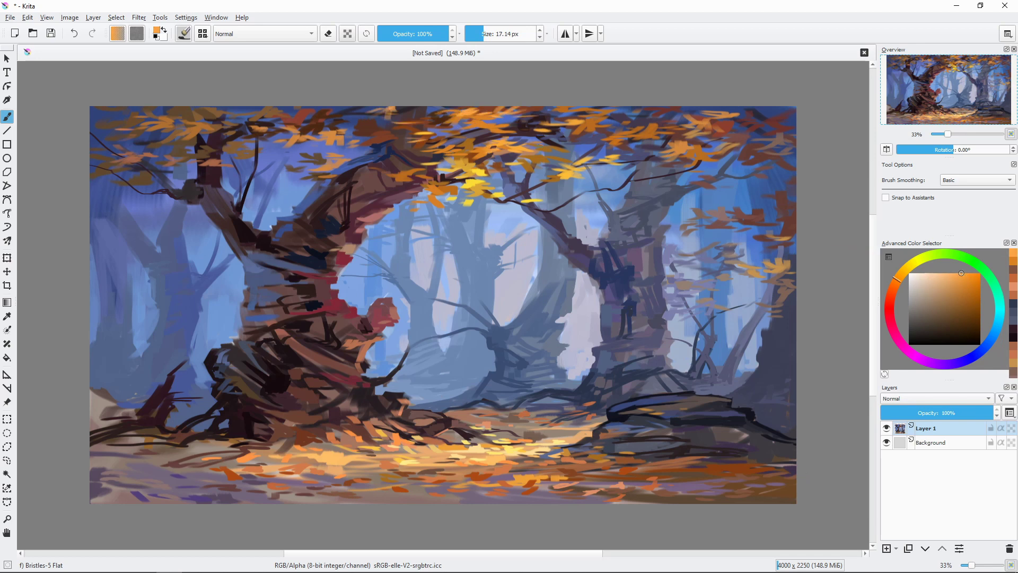
# Scatter small bright yellow falling leaves through the centre, then switch to blue-grey.
pyautogui.moveTo(896, 278); pyautogui.dragTo(907, 267)
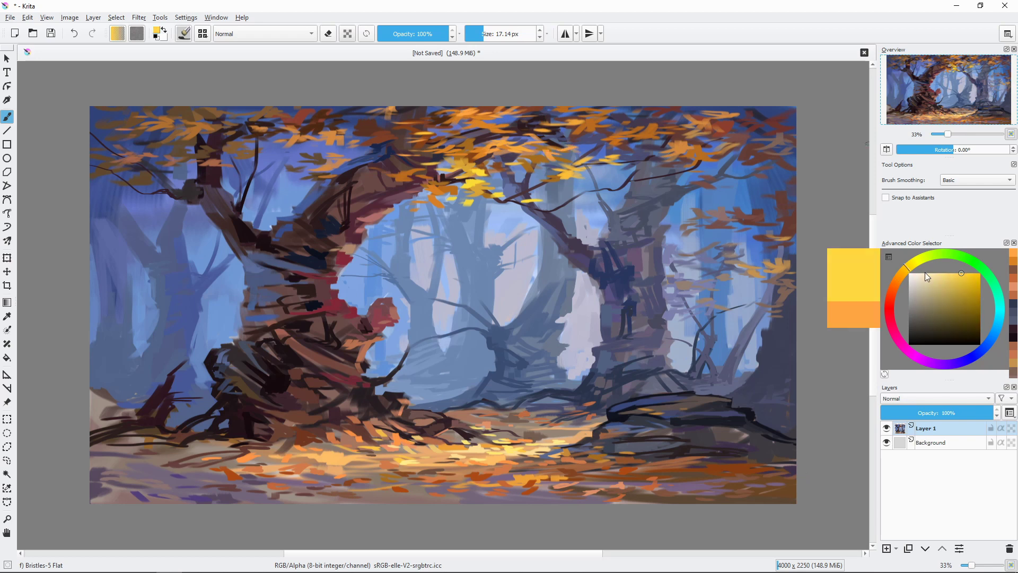
pyautogui.moveTo(504, 282); pyautogui.dragTo(522, 280)
pyautogui.moveTo(488, 285); pyautogui.dragTo(498, 282)
pyautogui.moveTo(443, 272); pyautogui.dragTo(464, 264)
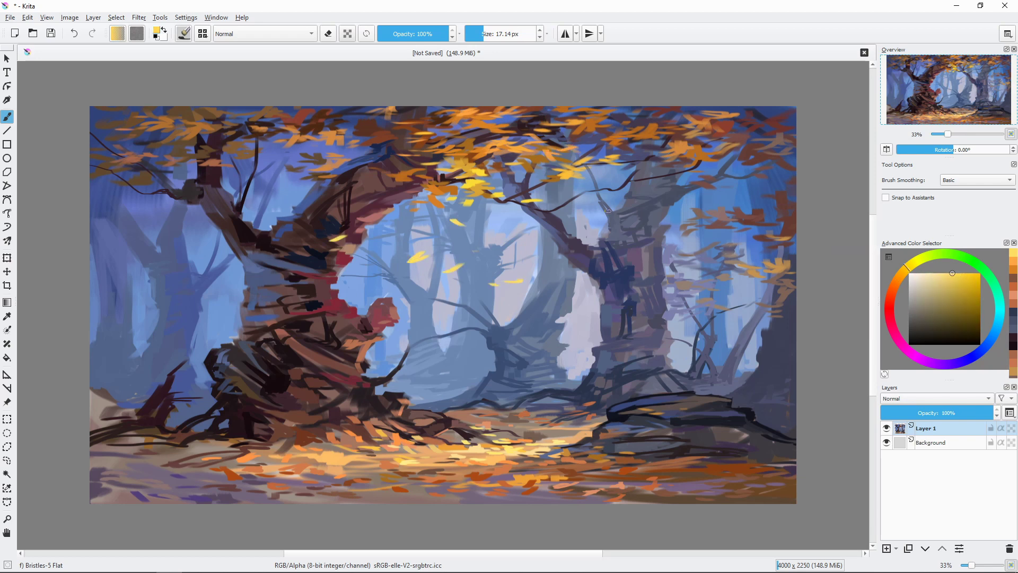
pyautogui.moveTo(472, 206); pyautogui.dragTo(528, 177)
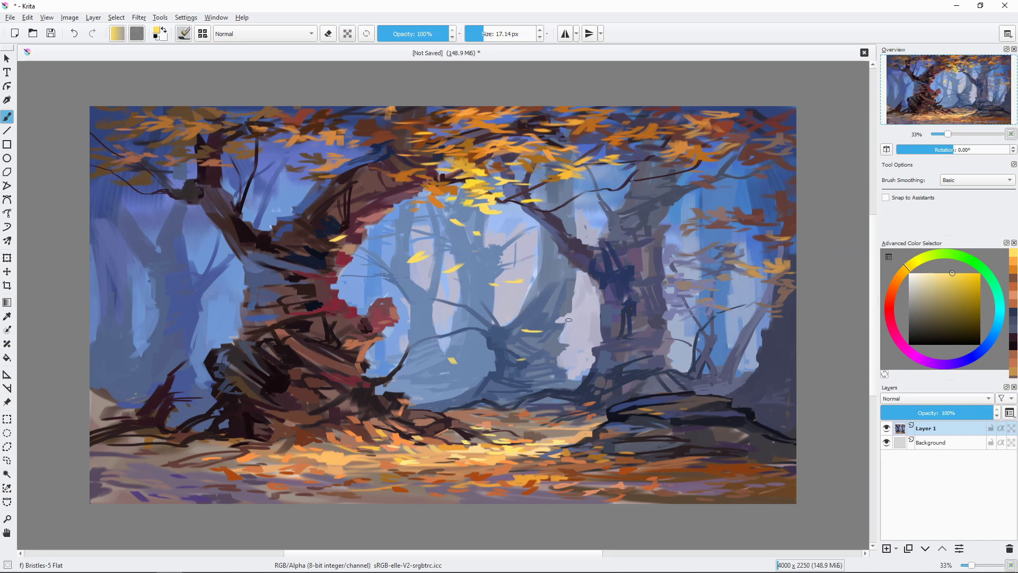
pyautogui.keyDown('ctrl'); pyautogui.click(482, 289); pyautogui.keyUp('ctrl')
pyautogui.moveTo(482, 289)
pyautogui.mouseDown()
pyautogui.moveTo(467, 289)
pyautogui.moveTo(507, 231)
pyautogui.mouseUp()
# Paint a few more thin dark branches in the misty centre.
pyautogui.moveTo(506, 232); pyautogui.dragTo(501, 211)
pyautogui.press('[')
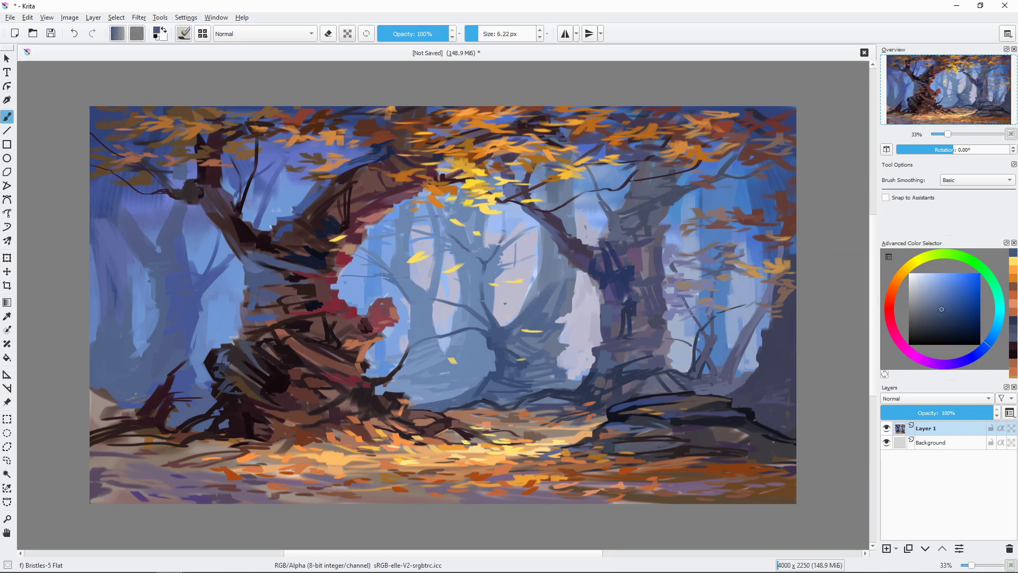
pyautogui.moveTo(355, 294); pyautogui.dragTo(398, 285)
pyautogui.keyDown('ctrl'); pyautogui.click(580, 308); pyautogui.keyUp('ctrl')
pyautogui.press(']')
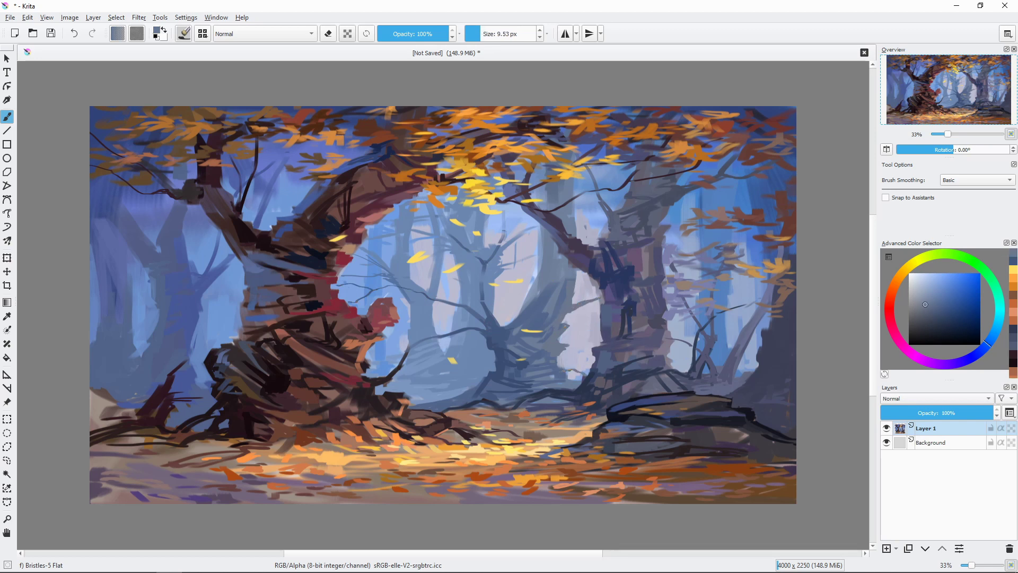
# Sample lighter blue-grey colours from the canvas while adjusting brush size.
pyautogui.press(']')
pyautogui.keyDown('ctrl'); pyautogui.click(499, 270); pyautogui.keyUp('ctrl')
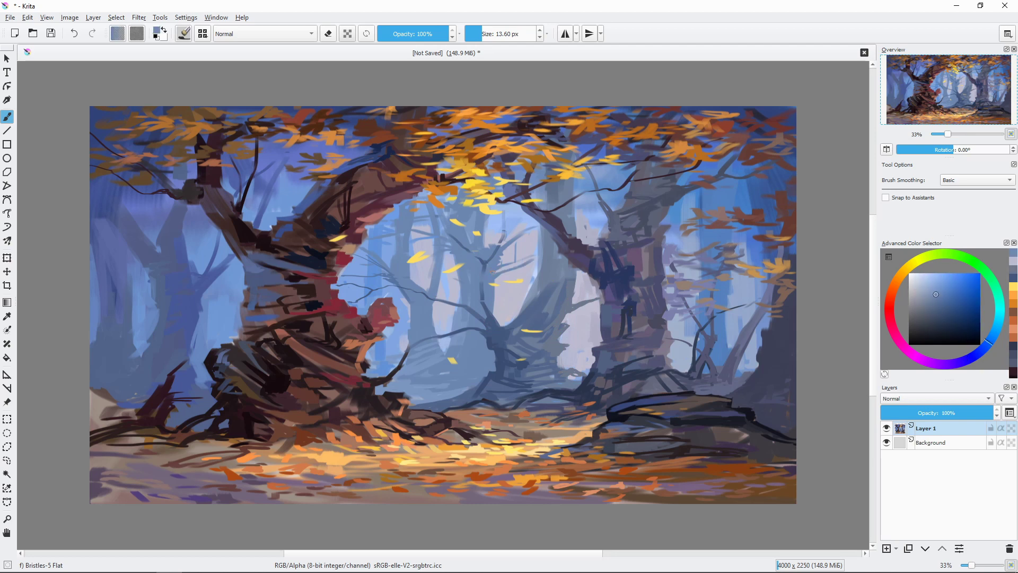
pyautogui.press('[')
pyautogui.keyDown('ctrl'); pyautogui.click(540, 262); pyautogui.keyUp('ctrl')
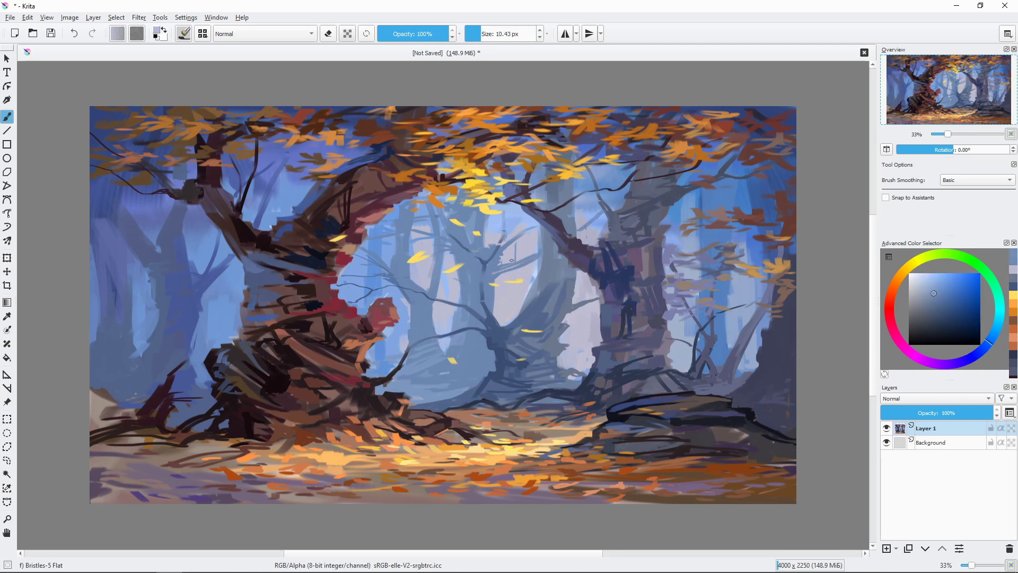
pyautogui.press('[')
pyautogui.keyDown('ctrl'); pyautogui.click(556, 358); pyautogui.keyUp('ctrl')
pyautogui.press(']')
pyautogui.press(']')
pyautogui.press(']')
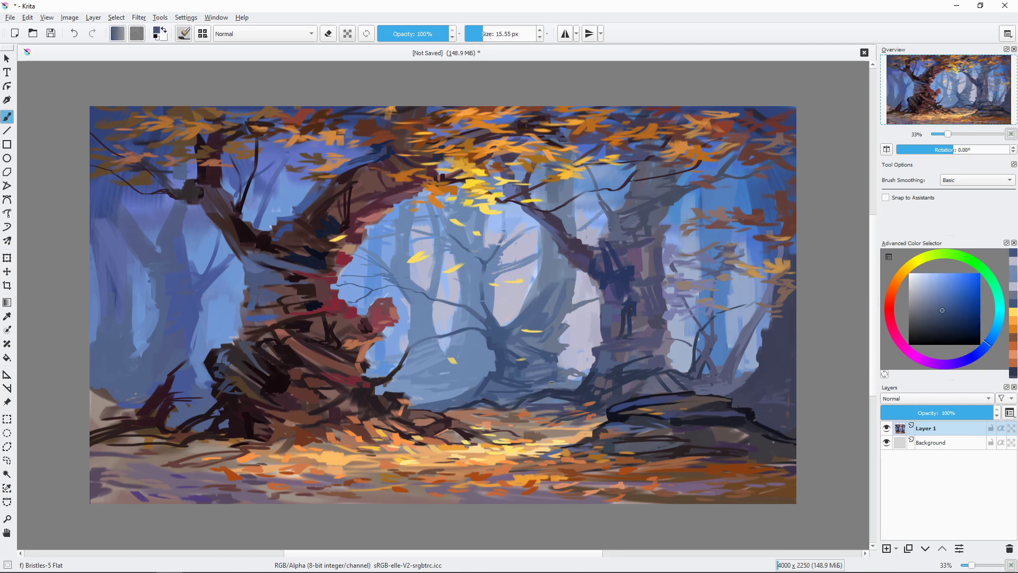
# Pick a dark blue and paint dark strokes along the right-hand rock.
pyautogui.press('[')
pyautogui.press('[')
pyautogui.press('[')
pyautogui.keyDown('ctrl'); pyautogui.click(497, 399); pyautogui.keyUp('ctrl')
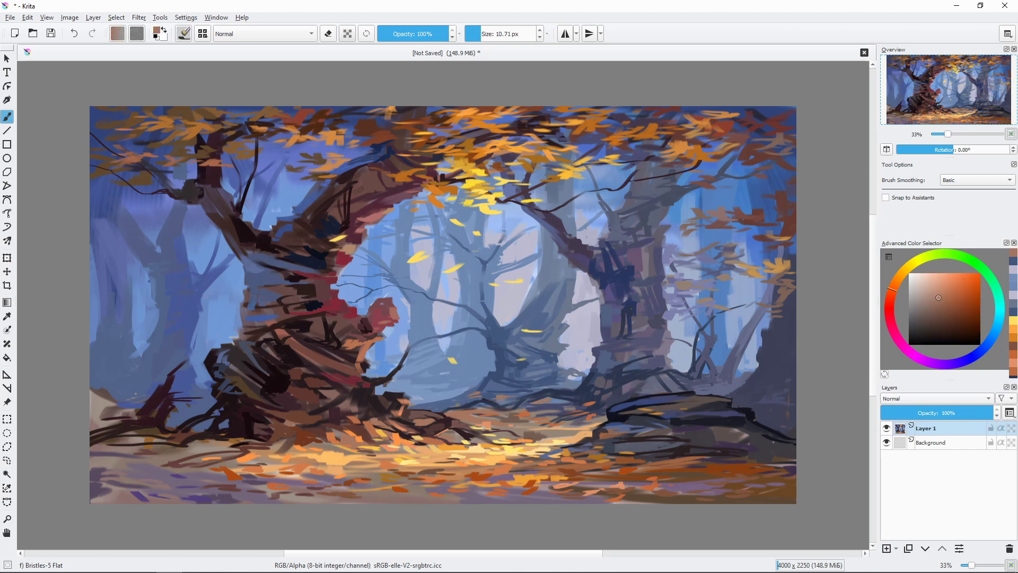
pyautogui.press('[')
pyautogui.press('[')
pyautogui.press('[')
pyautogui.keyDown('ctrl'); pyautogui.click(540, 406); pyautogui.keyUp('ctrl')
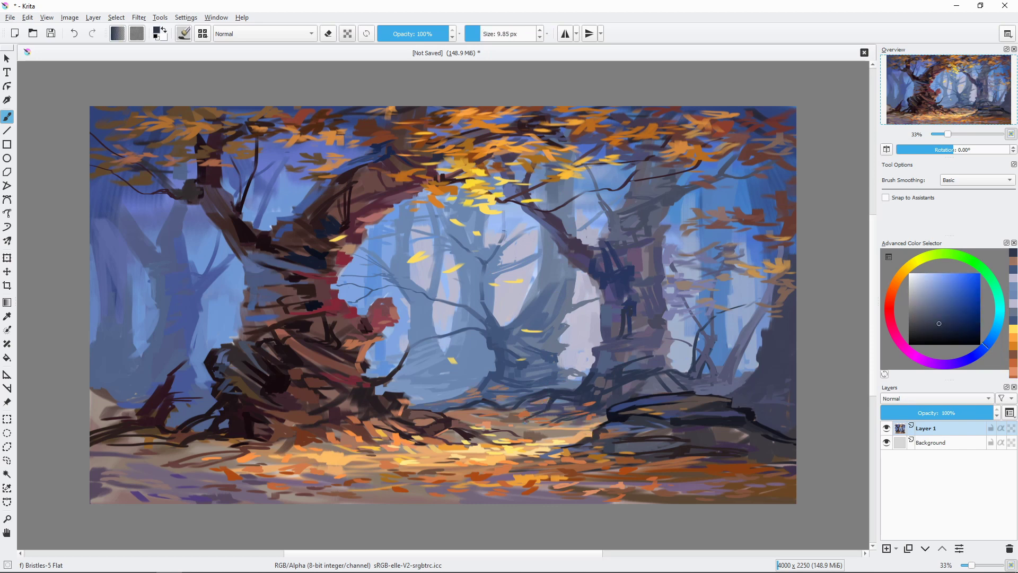
pyautogui.press(']')
pyautogui.press(']')
pyautogui.press(']')
pyautogui.moveTo(722, 413)
pyautogui.mouseDown()
pyautogui.moveTo(764, 438)
pyautogui.moveTo(689, 445)
pyautogui.mouseUp()
# Sample orange-brown, dark blue, reddish-brown and light cyan-blue shades from the painting.
pyautogui.keyDown('ctrl'); pyautogui.click(727, 433); pyautogui.keyUp('ctrl')
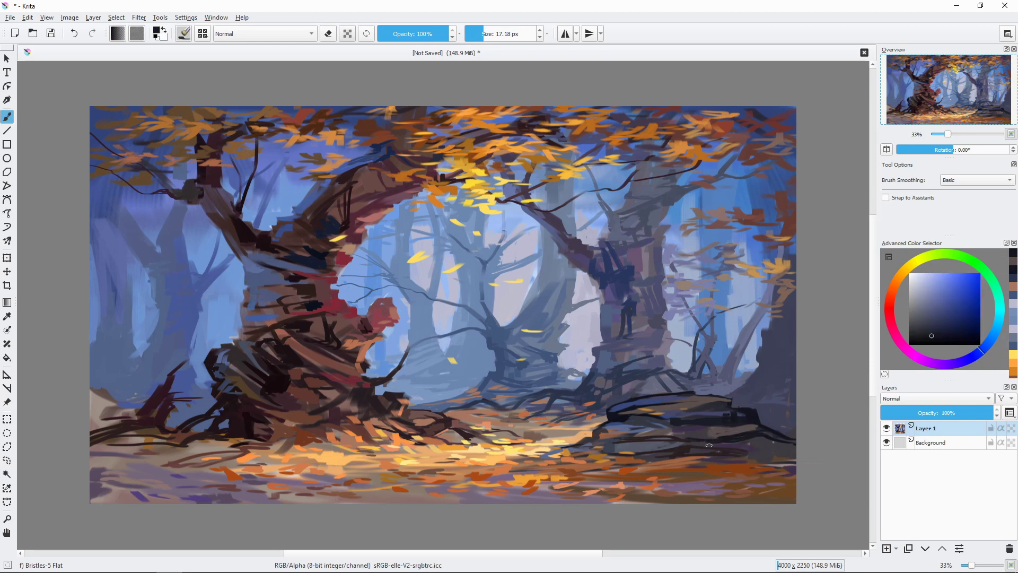
pyautogui.keyDown('ctrl'); pyautogui.click(764, 450); pyautogui.keyUp('ctrl')
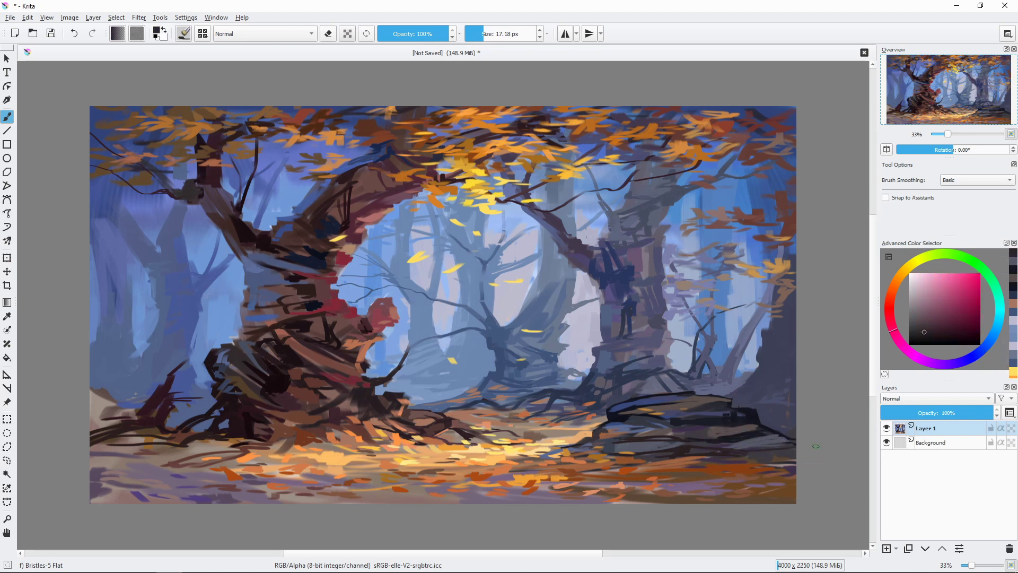
pyautogui.keyDown('ctrl'); pyautogui.click(731, 453); pyautogui.keyUp('ctrl')
pyautogui.keyDown('ctrl'); pyautogui.click(638, 458); pyautogui.keyUp('ctrl')
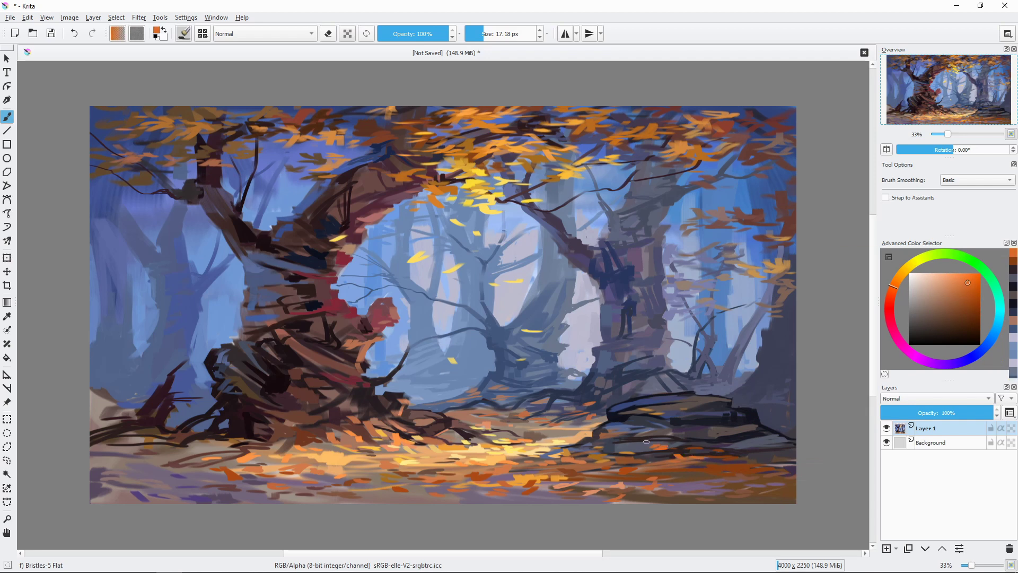
pyautogui.keyDown('ctrl'); pyautogui.click(642, 444); pyautogui.keyUp('ctrl')
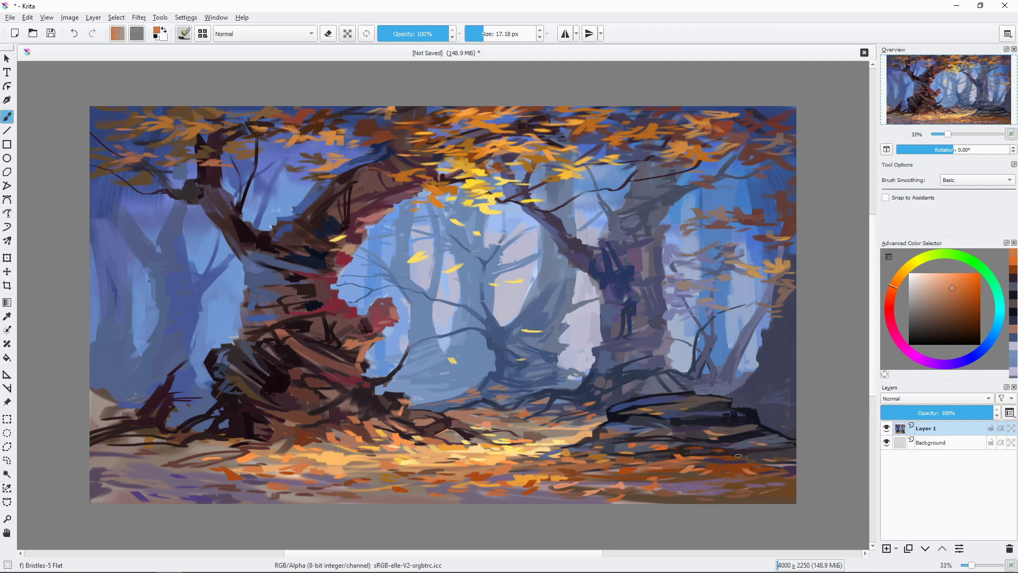
pyautogui.keyDown('ctrl'); pyautogui.click(794, 305); pyautogui.keyUp('ctrl')
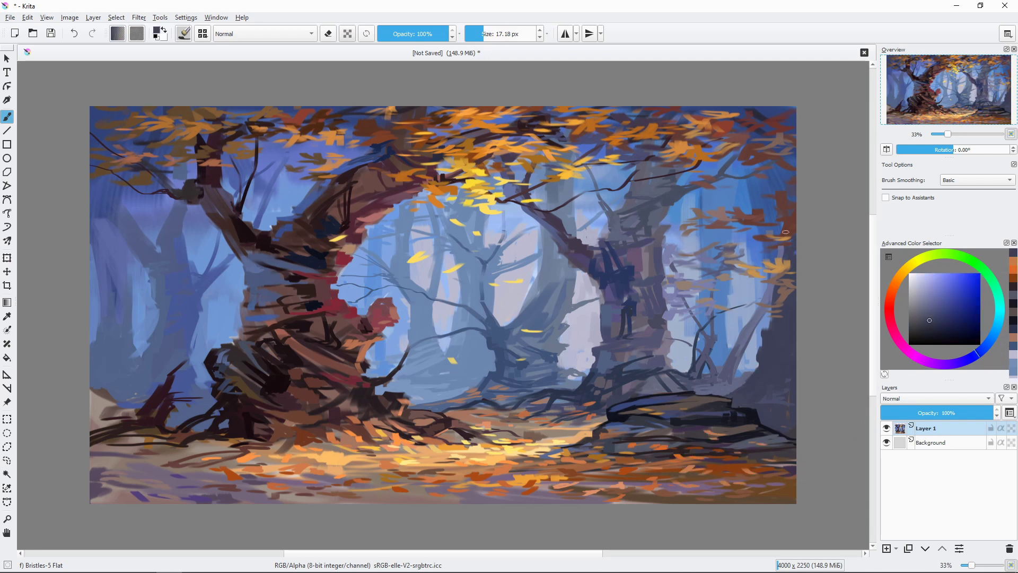
pyautogui.keyDown('ctrl'); pyautogui.click(788, 238); pyautogui.keyUp('ctrl')
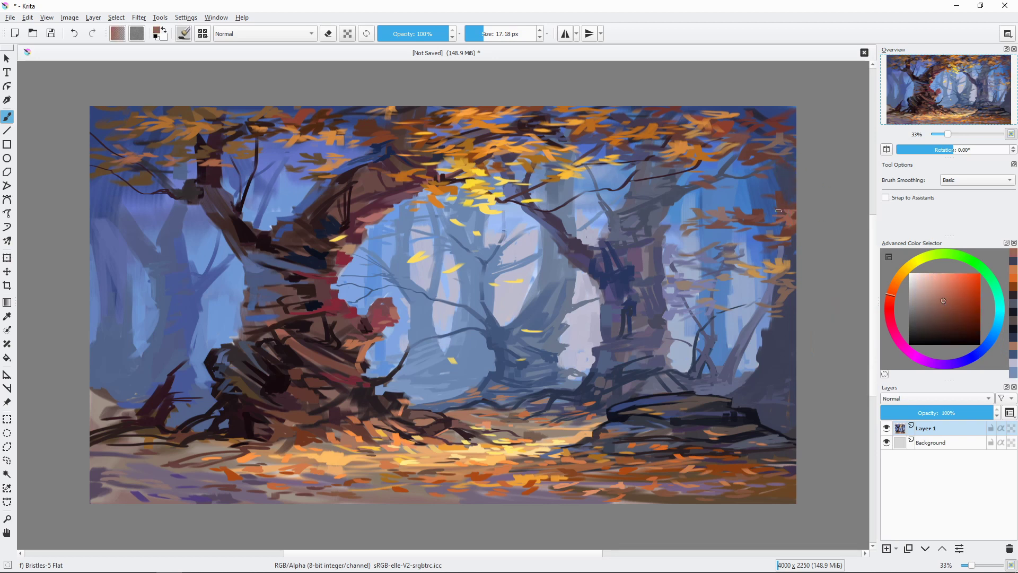
pyautogui.keyDown('ctrl'); pyautogui.click(593, 297); pyautogui.keyUp('ctrl')
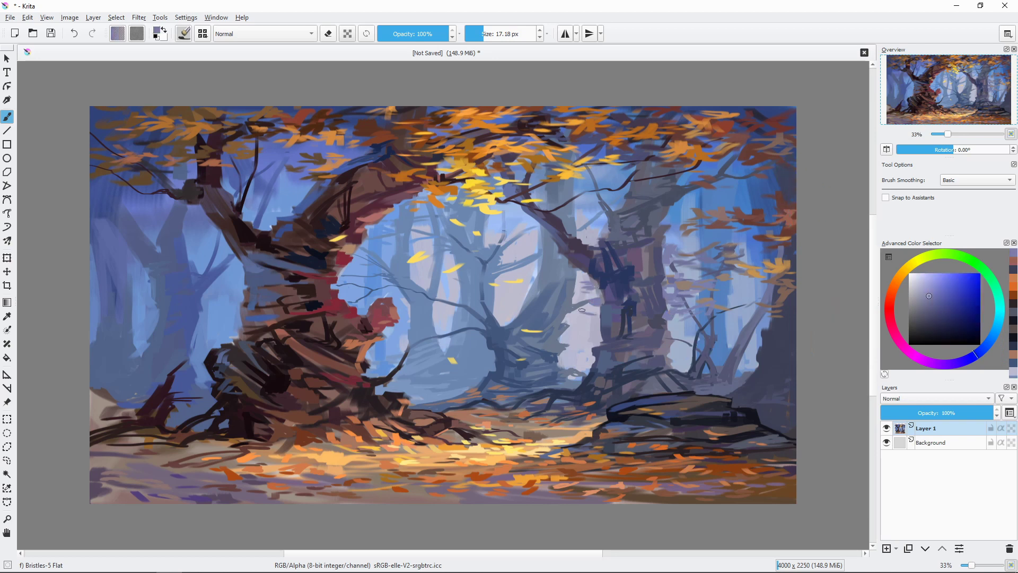
pyautogui.keyDown('ctrl'); pyautogui.click(734, 288); pyautogui.keyUp('ctrl')
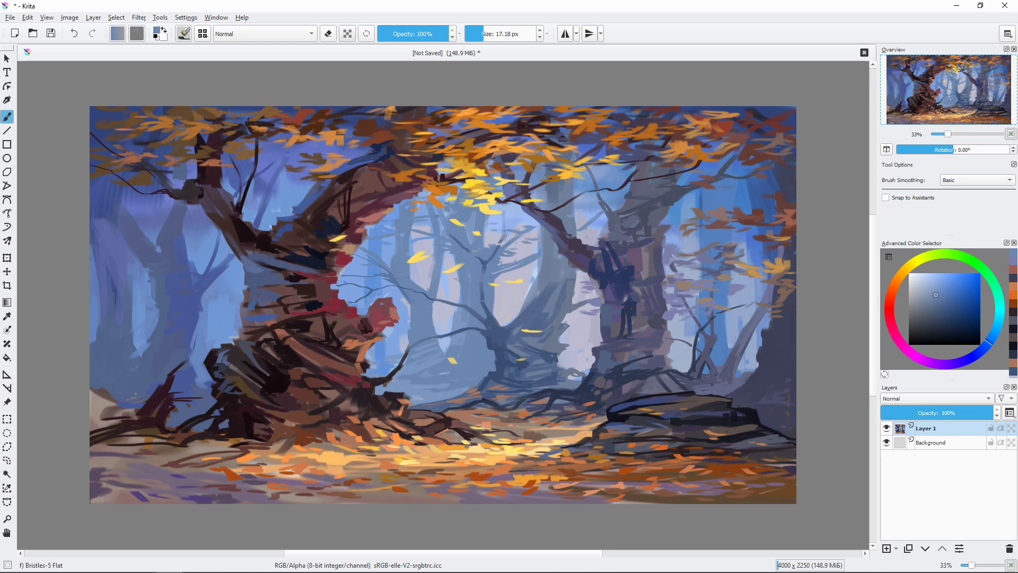
pyautogui.click(761, 348)
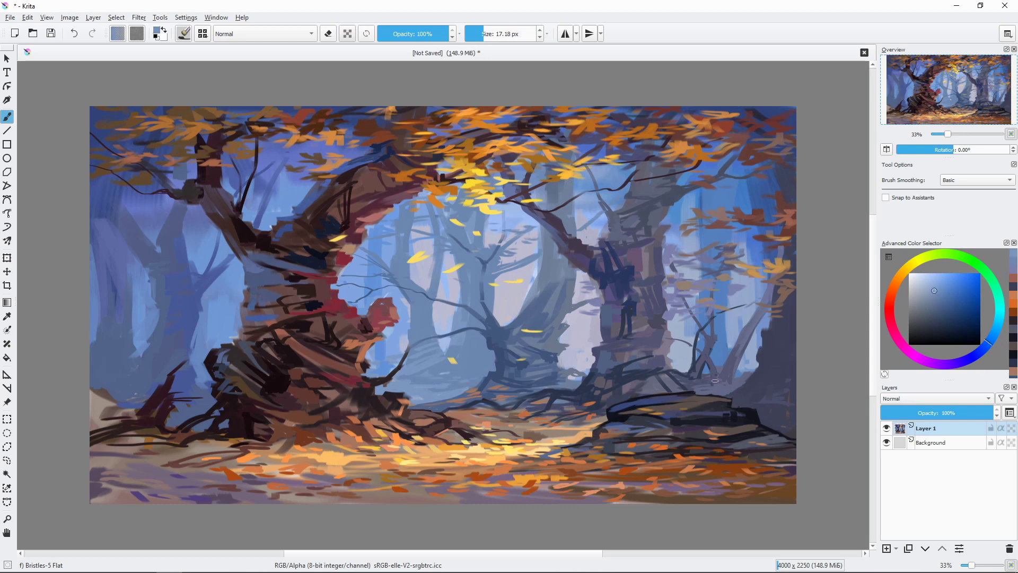
# Pick a dark colour and add small shadow strokes to the lower-right rock.
pyautogui.keyDown('ctrl'); pyautogui.click(588, 432); pyautogui.keyUp('ctrl')
pyautogui.moveTo(577, 437); pyautogui.dragTo(610, 408)
pyautogui.keyDown('ctrl'); pyautogui.click(605, 411); pyautogui.keyUp('ctrl')
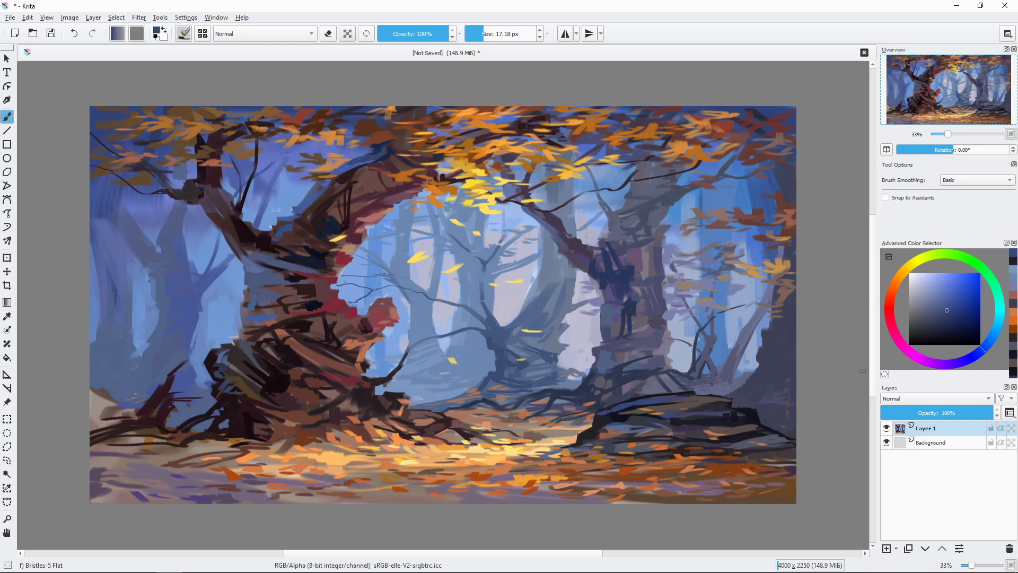
# Paint misty light blue strokes up the left edge and over the left trunk.
pyautogui.press(']')
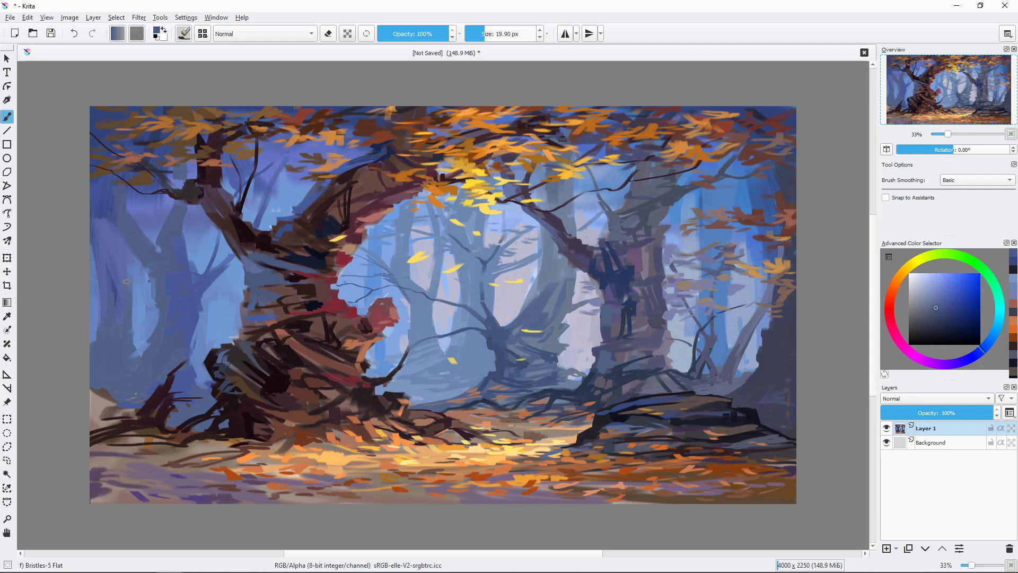
pyautogui.keyDown('ctrl'); pyautogui.click(113, 239); pyautogui.keyUp('ctrl')
pyautogui.moveTo(113, 239); pyautogui.dragTo(98, 125)
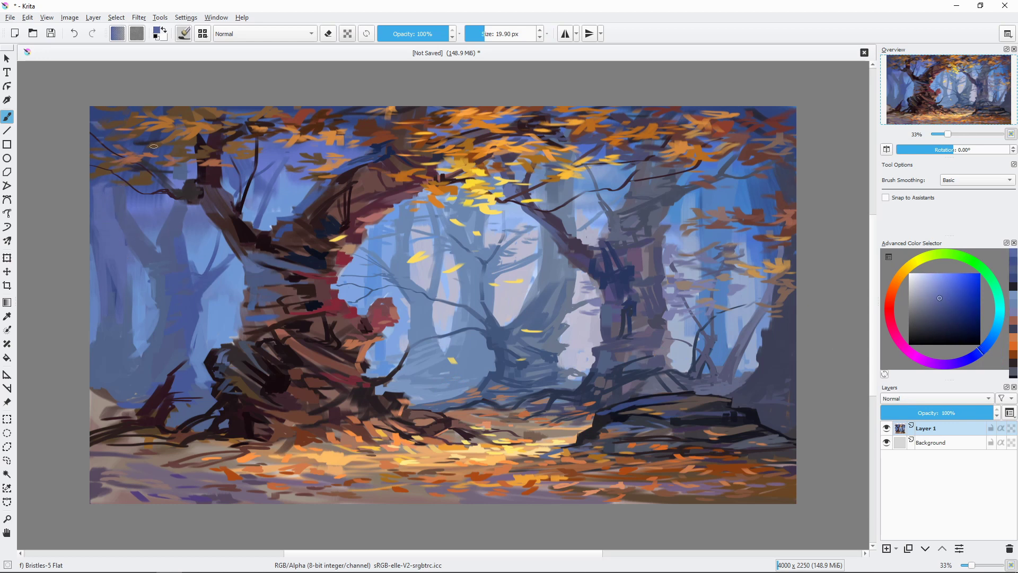
pyautogui.moveTo(124, 271); pyautogui.dragTo(136, 233)
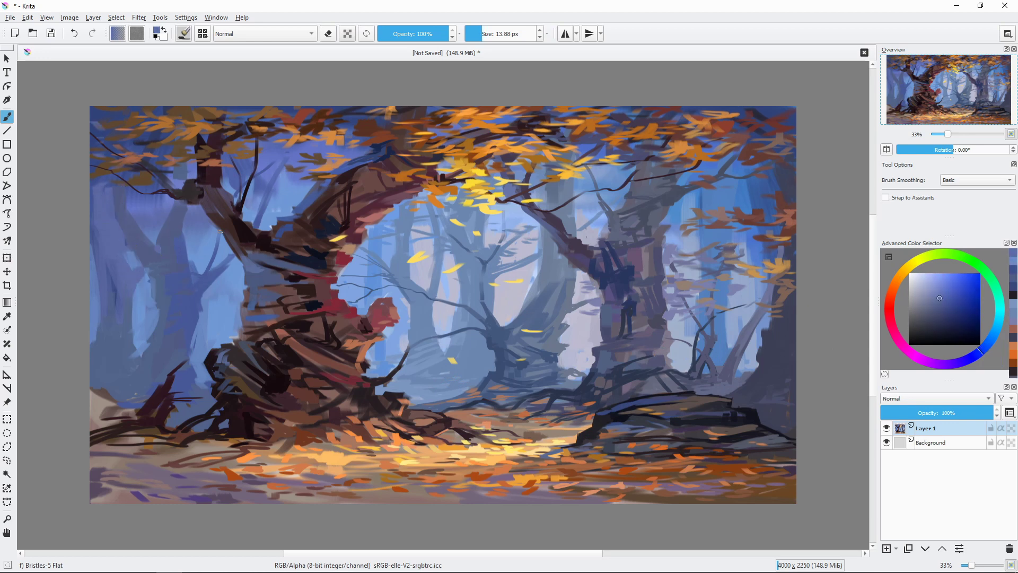
pyautogui.keyDown('ctrl'); pyautogui.click(207, 272); pyautogui.keyUp('ctrl')
pyautogui.moveTo(305, 196); pyautogui.dragTo(242, 204)
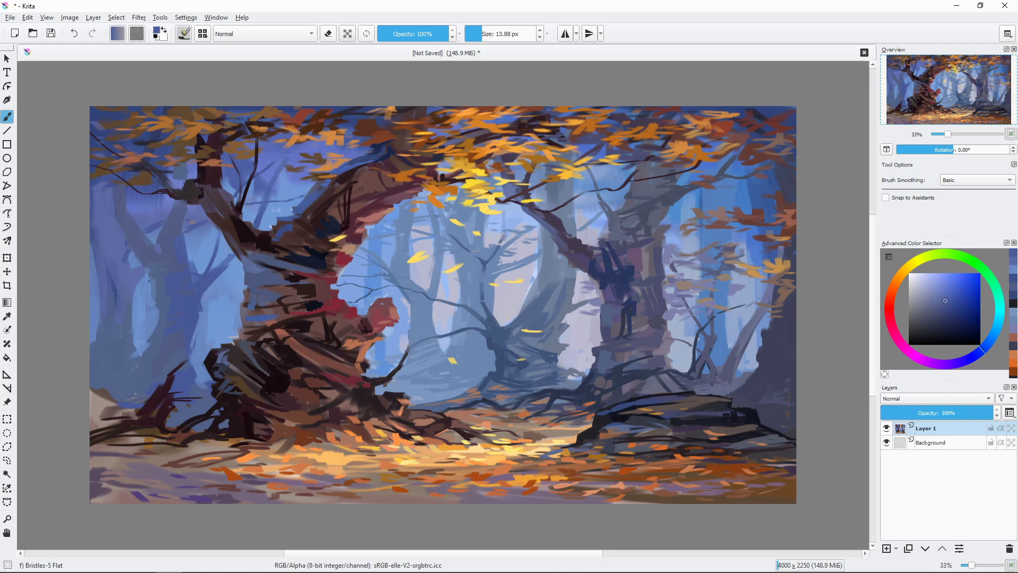
pyautogui.keyDown('ctrl'); pyautogui.click(111, 308); pyautogui.keyUp('ctrl')
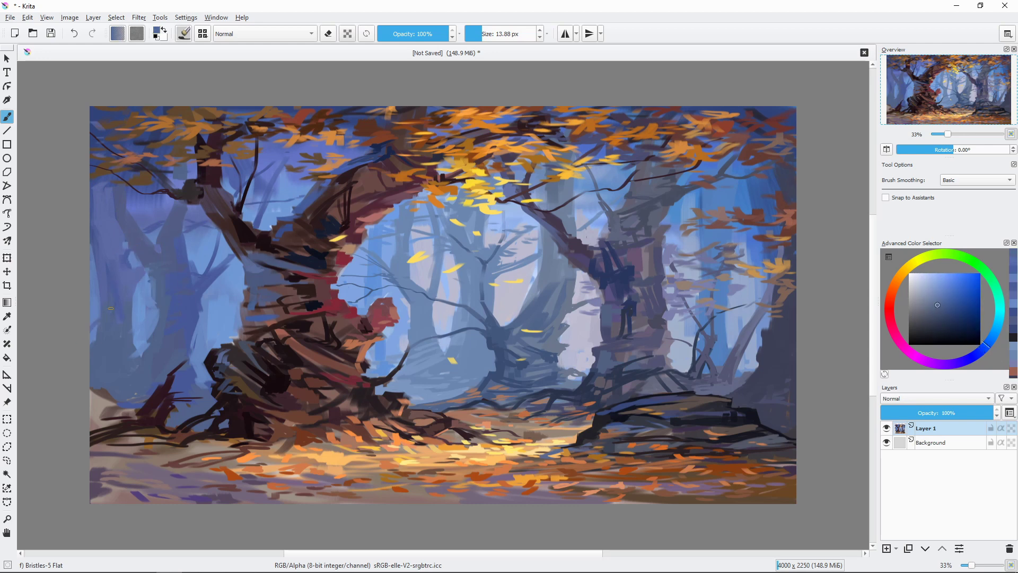
pyautogui.moveTo(100, 313); pyautogui.dragTo(91, 334)
# Paint dark red strokes across the lower-left ground.
pyautogui.keyDown('ctrl'); pyautogui.click(103, 410); pyautogui.keyUp('ctrl')
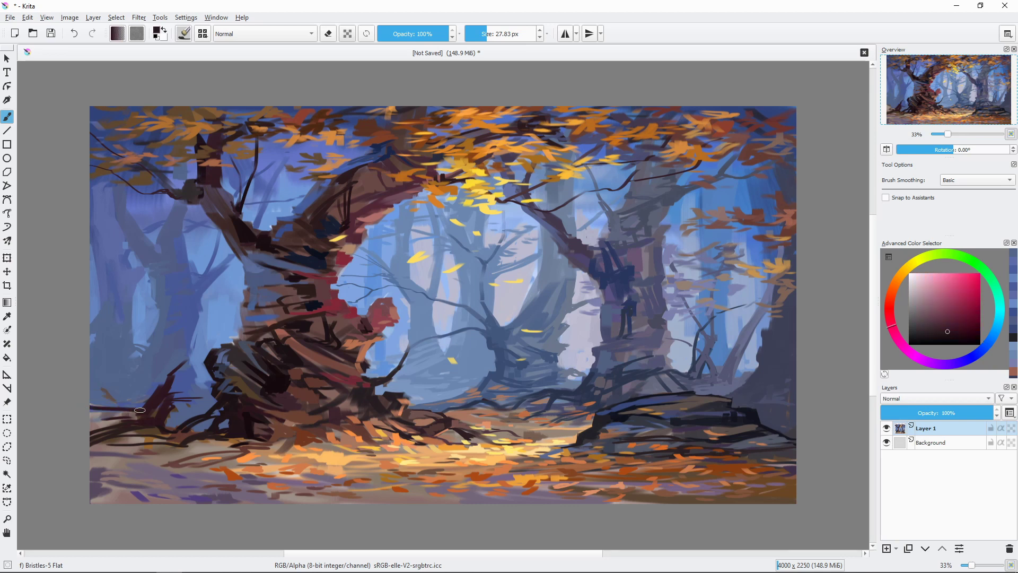
pyautogui.moveTo(94, 408); pyautogui.dragTo(159, 416)
pyautogui.keyDown('ctrl'); pyautogui.click(114, 421); pyautogui.keyUp('ctrl')
pyautogui.moveTo(106, 437); pyautogui.dragTo(164, 440)
pyautogui.moveTo(169, 385)
pyautogui.mouseDown()
pyautogui.moveTo(182, 365)
pyautogui.moveTo(143, 315)
pyautogui.mouseUp()
pyautogui.click(947, 332)
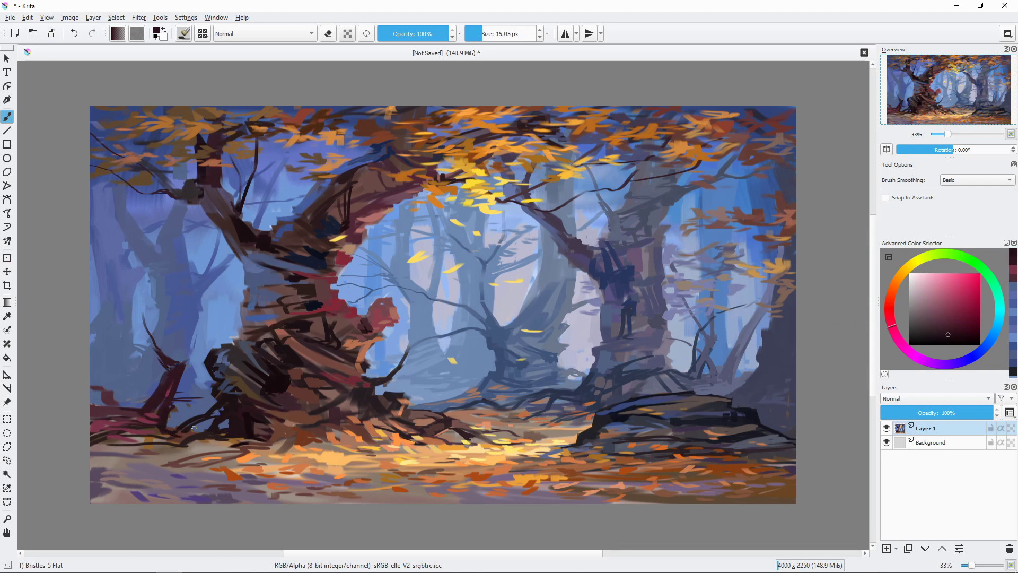
pyautogui.keyDown('ctrl'); pyautogui.click(164, 378); pyautogui.keyUp('ctrl')
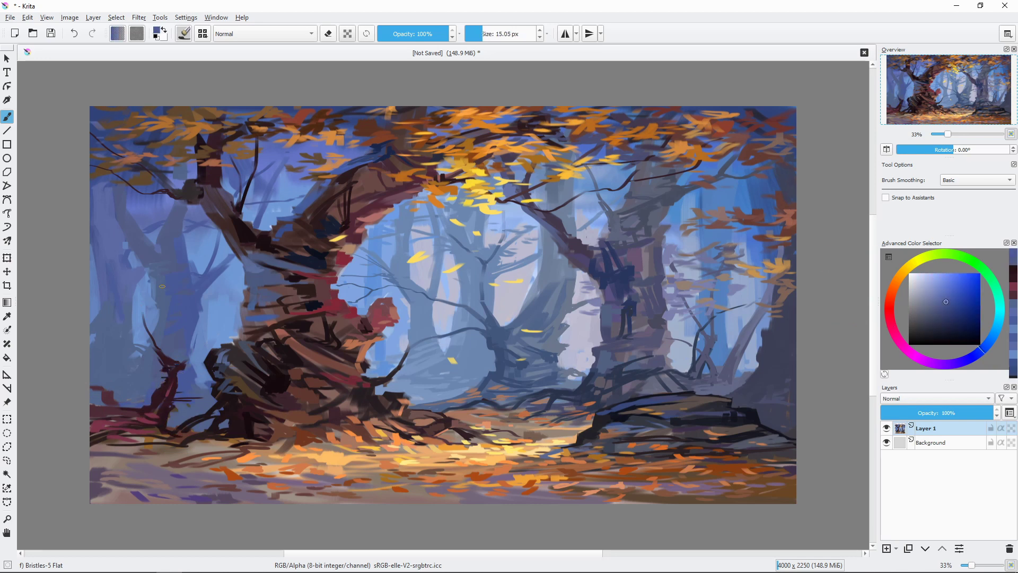
pyautogui.keyDown('ctrl'); pyautogui.click(147, 401); pyautogui.keyUp('ctrl')
pyautogui.click(948, 334)
# With a smaller brush, draw thin twisted dark red branches in the lower left.
pyautogui.press('[')
pyautogui.press('[')
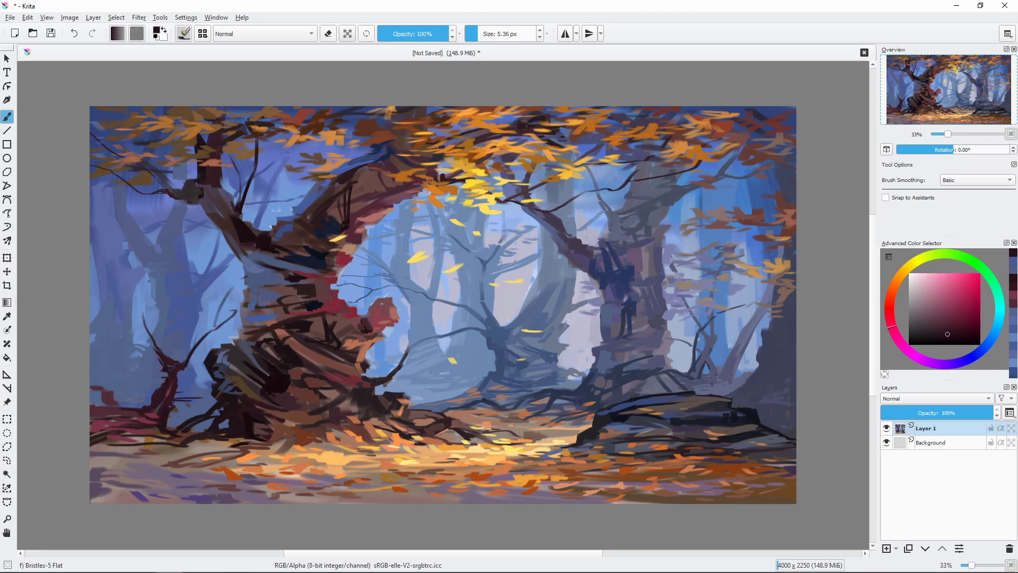
pyautogui.moveTo(143, 316); pyautogui.dragTo(111, 276)
pyautogui.moveTo(164, 347); pyautogui.dragTo(159, 319)
pyautogui.moveTo(162, 315); pyautogui.dragTo(90, 285)
pyautogui.moveTo(163, 317); pyautogui.dragTo(127, 262)
pyautogui.moveTo(160, 367); pyautogui.dragTo(125, 281)
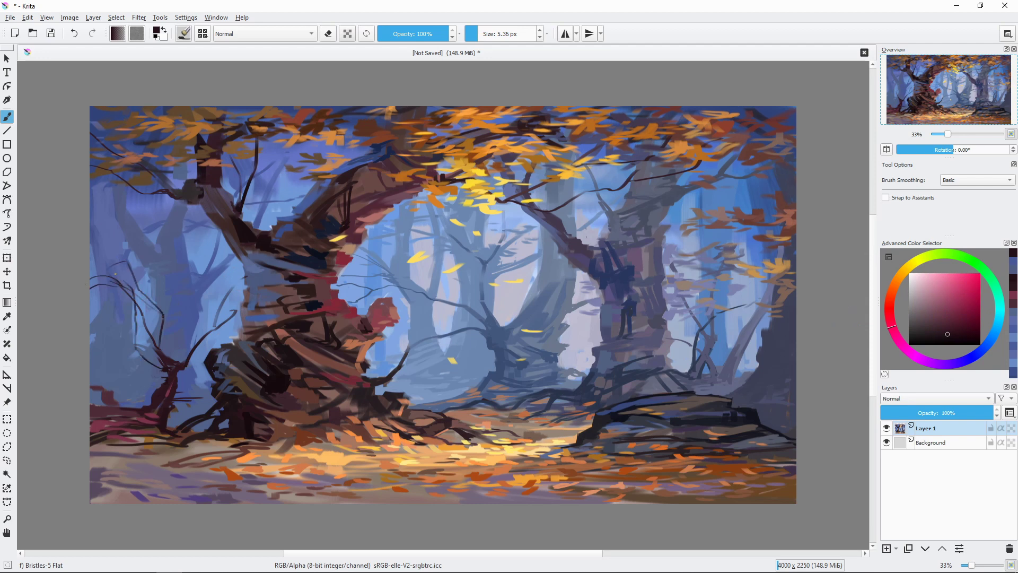
pyautogui.moveTo(156, 394); pyautogui.dragTo(138, 355)
pyautogui.moveTo(158, 357); pyautogui.dragTo(136, 314)
pyautogui.press(']')
pyautogui.press(']')
pyautogui.press(']')
pyautogui.keyDown('ctrl'); pyautogui.click(118, 370); pyautogui.keyUp('ctrl')
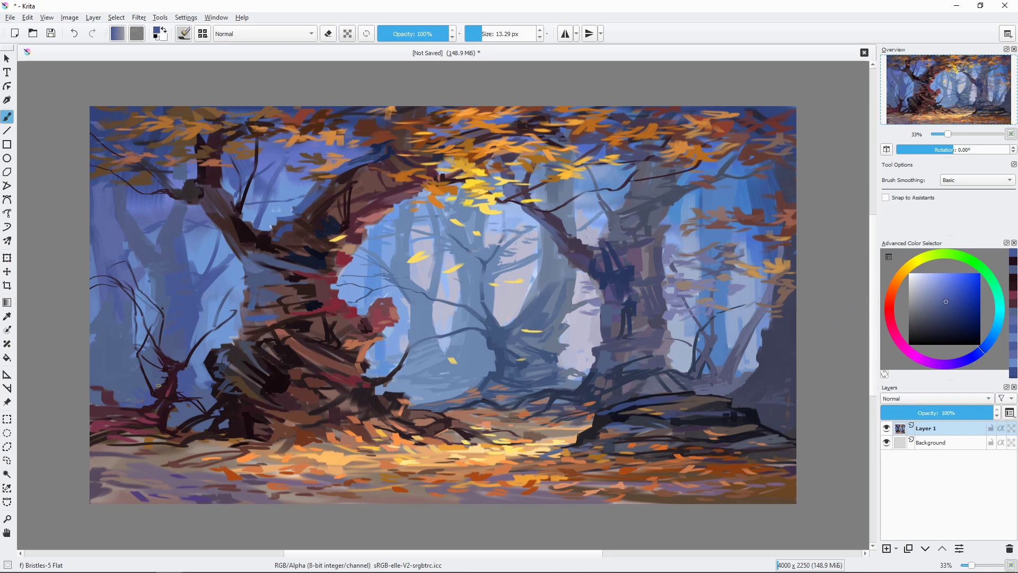
pyautogui.click(896, 291)
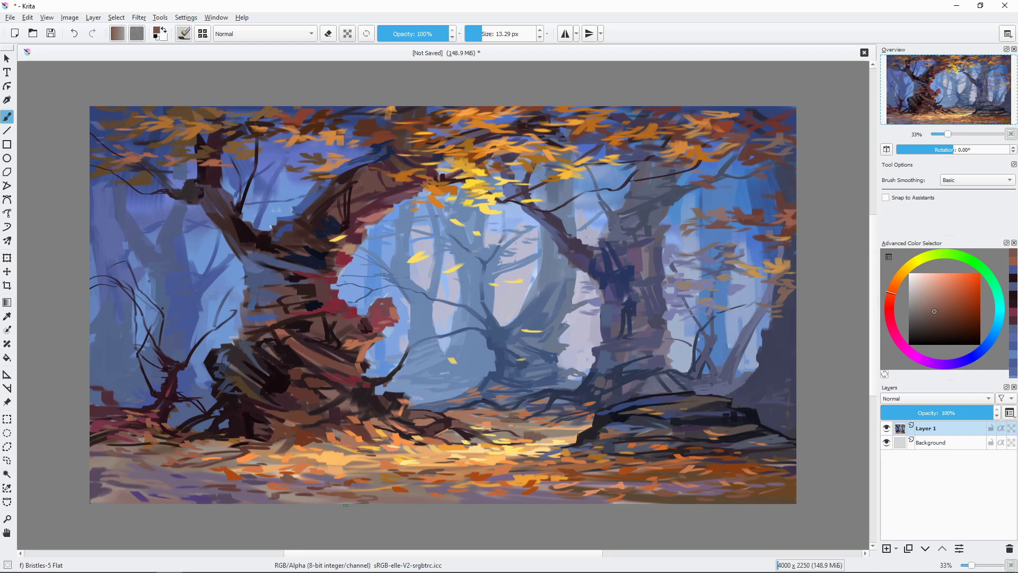
# Sample dark browns from the canvas and darken the left trunk.
pyautogui.keyDown('ctrl'); pyautogui.click(624, 301); pyautogui.keyUp('ctrl')
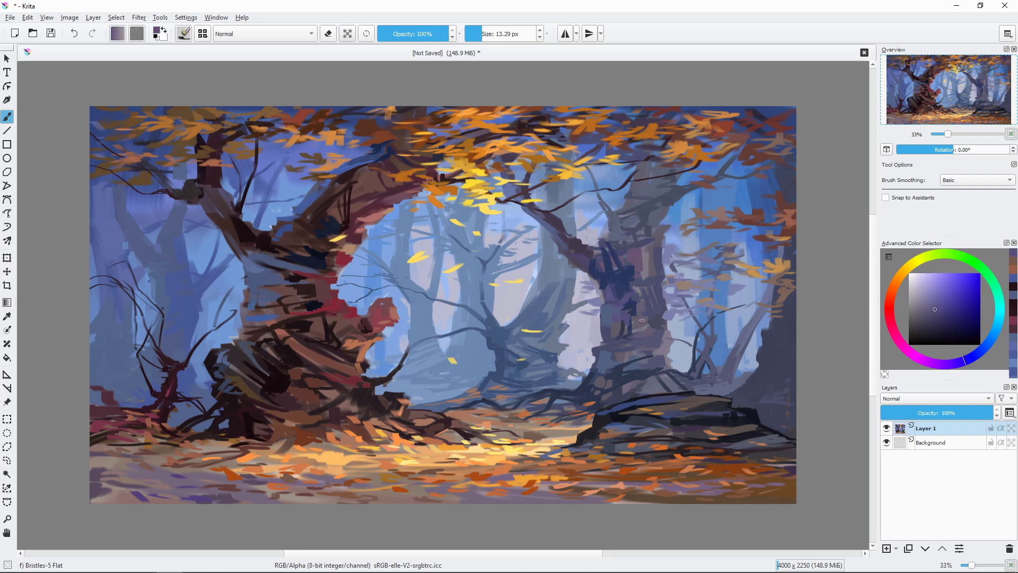
pyautogui.keyDown('ctrl'); pyautogui.click(310, 288); pyautogui.keyUp('ctrl')
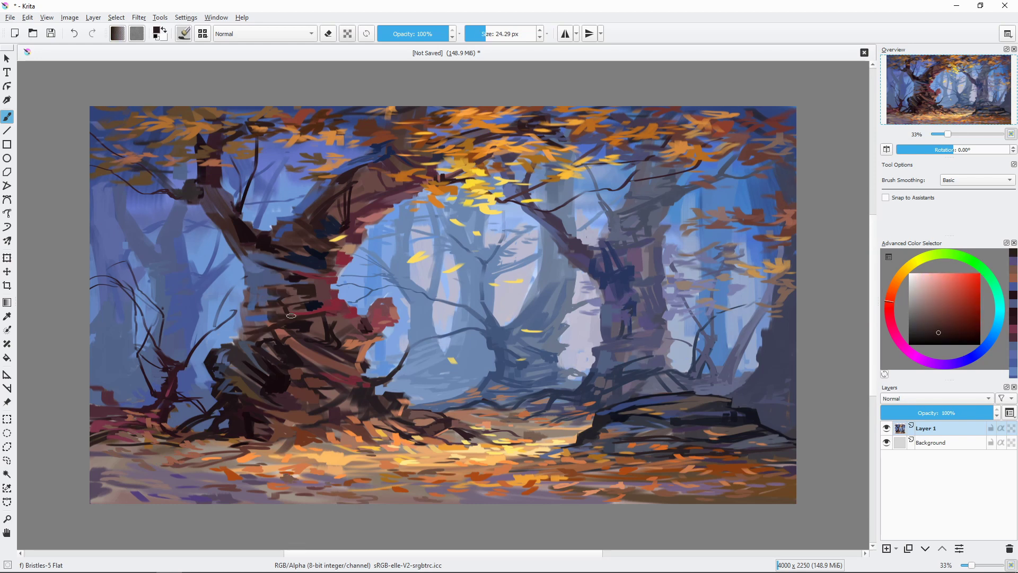
pyautogui.keyDown('ctrl'); pyautogui.click(362, 315); pyautogui.keyUp('ctrl')
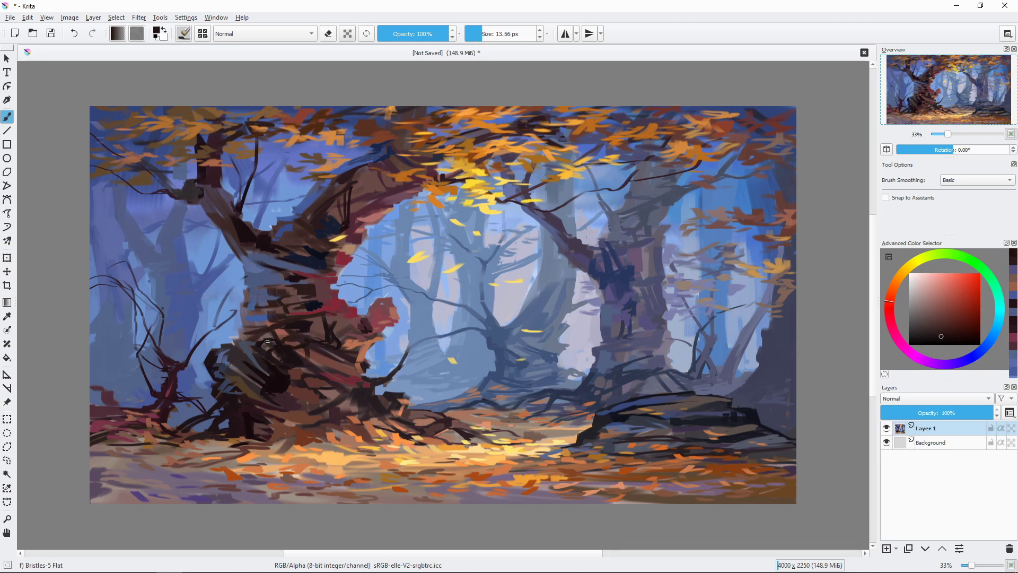
pyautogui.keyDown('ctrl'); pyautogui.click(267, 342); pyautogui.keyUp('ctrl')
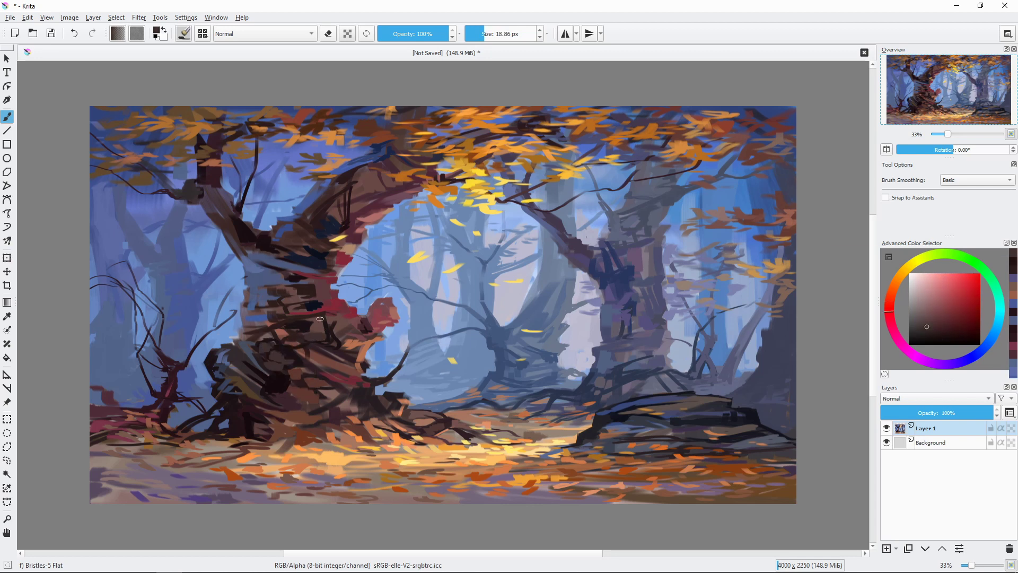
pyautogui.moveTo(319, 318); pyautogui.dragTo(345, 331)
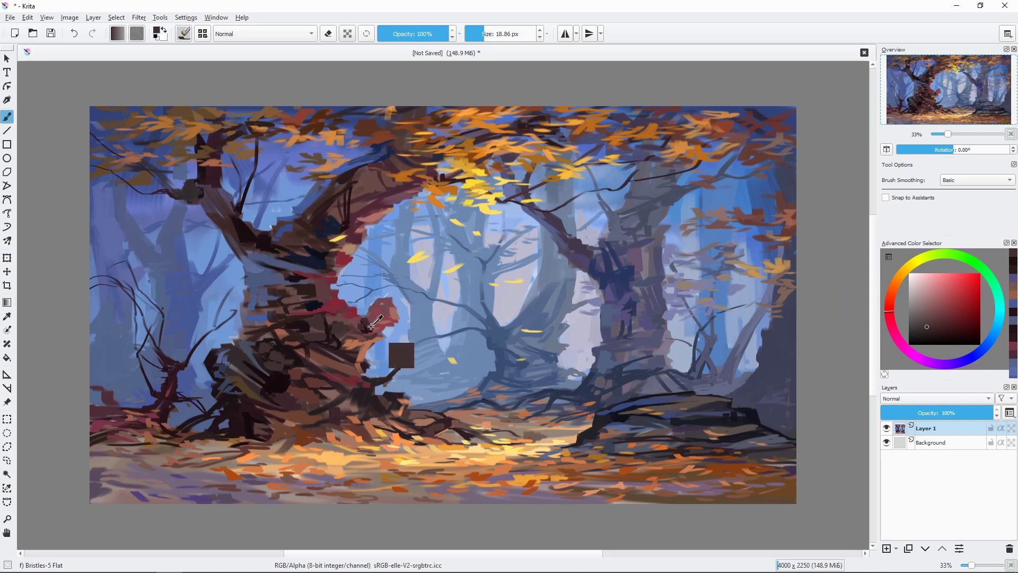
# Paint dark curved branches reaching right across the middle of the forest.
pyautogui.keyDown('ctrl'); pyautogui.click(401, 355); pyautogui.keyUp('ctrl')
pyautogui.moveTo(387, 304); pyautogui.dragTo(445, 263)
pyautogui.keyDown('ctrl'); pyautogui.click(448, 263); pyautogui.keyUp('ctrl')
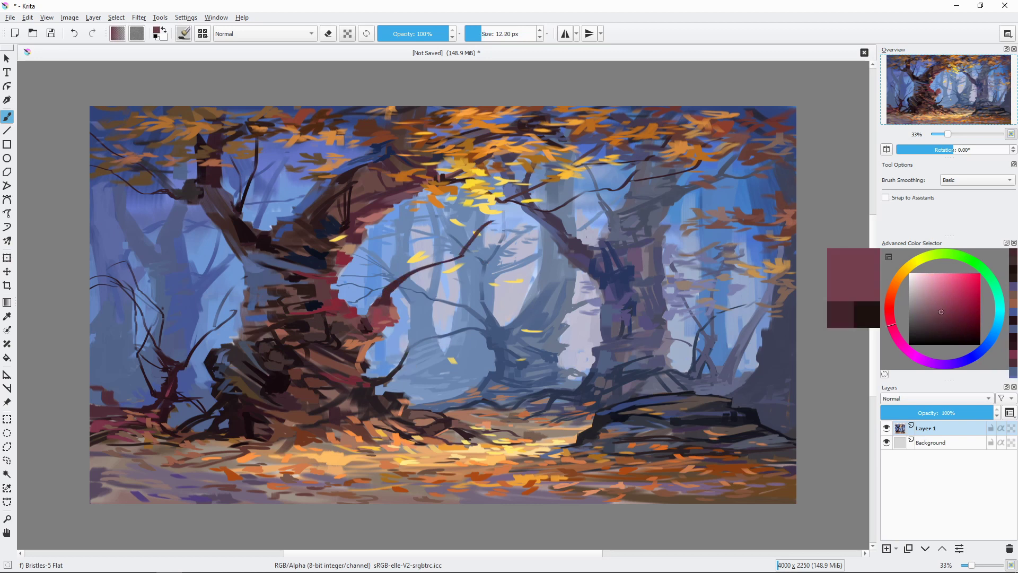
pyautogui.moveTo(568, 202); pyautogui.dragTo(463, 254)
pyautogui.moveTo(383, 289); pyautogui.dragTo(432, 192)
pyautogui.keyDown('ctrl'); pyautogui.click(397, 293); pyautogui.keyUp('ctrl')
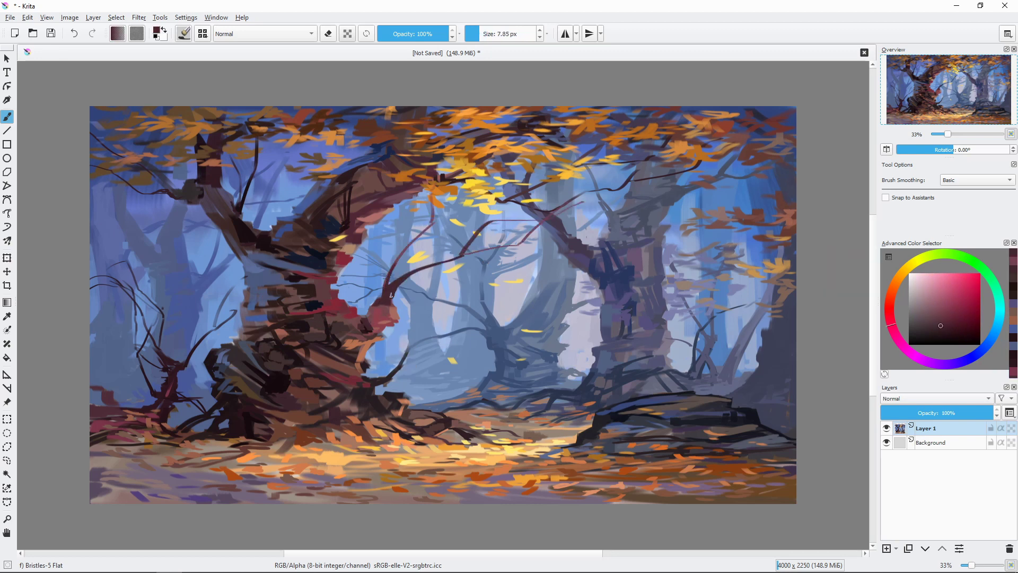
pyautogui.moveTo(398, 316)
pyautogui.mouseDown()
pyautogui.moveTo(395, 305)
pyautogui.moveTo(466, 254)
pyautogui.mouseUp()
# Add more thin dark branch strokes among the middle trees.
pyautogui.press(']')
pyautogui.keyDown('ctrl'); pyautogui.click(395, 318); pyautogui.keyUp('ctrl')
pyautogui.keyDown('ctrl'); pyautogui.click(453, 258); pyautogui.keyUp('ctrl')
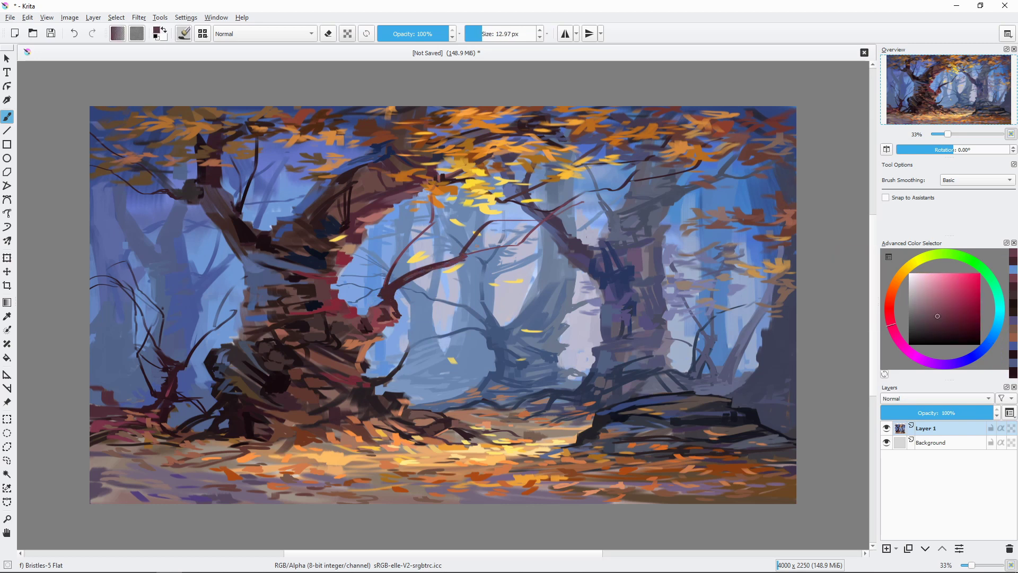
pyautogui.moveTo(393, 291)
pyautogui.mouseDown()
pyautogui.moveTo(411, 281)
pyautogui.moveTo(396, 315)
pyautogui.mouseUp()
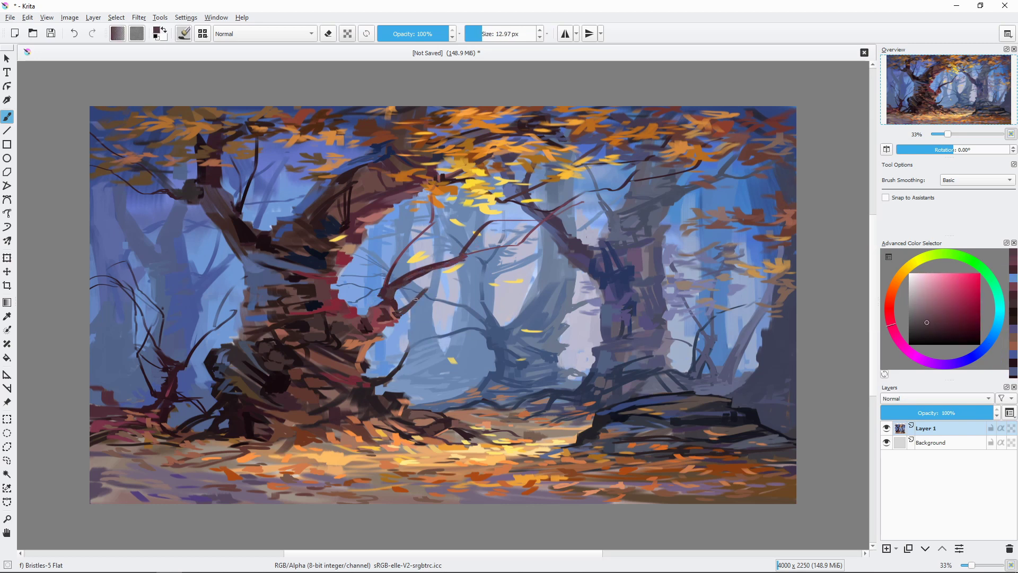
pyautogui.press('[')
pyautogui.moveTo(441, 269)
pyautogui.mouseDown()
pyautogui.moveTo(429, 286)
pyautogui.moveTo(490, 214)
pyautogui.mouseUp()
# Add a short vertical orange accent stroke among the branches.
pyautogui.keyDown('ctrl'); pyautogui.click(445, 188); pyautogui.keyUp('ctrl')
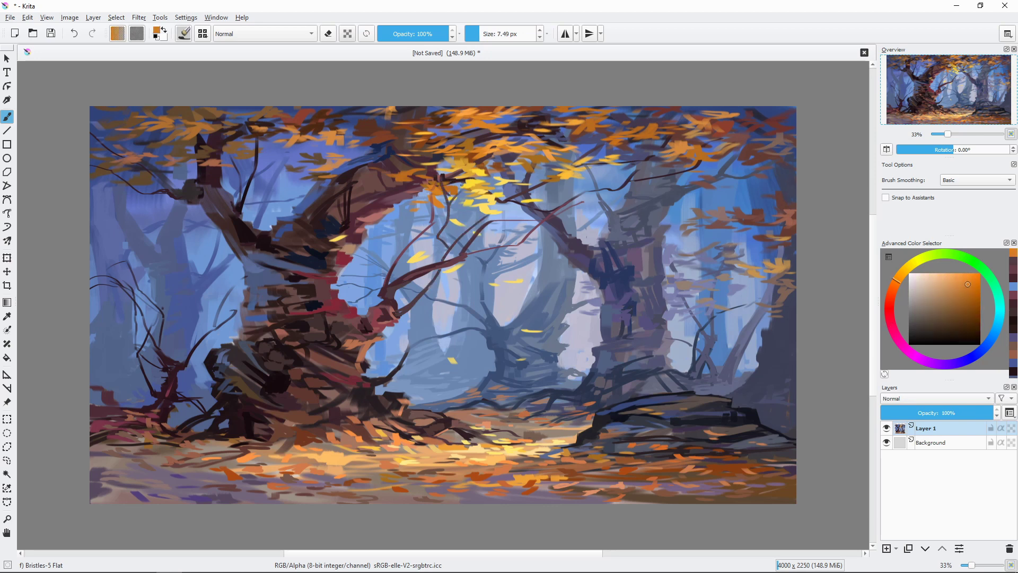
pyautogui.press(']')
pyautogui.press(']')
pyautogui.moveTo(443, 184); pyautogui.dragTo(443, 247)
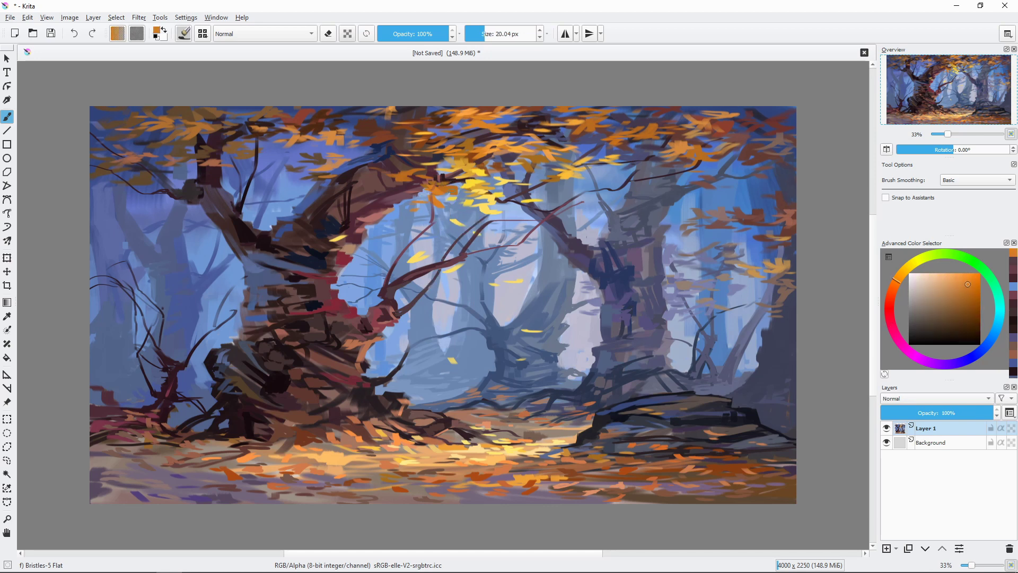
# Paint a short dark stroke near the left tree's base and add a new layer.
pyautogui.keyDown('ctrl'); pyautogui.click(414, 270); pyautogui.keyUp('ctrl')
pyautogui.press('[')
pyautogui.keyDown('ctrl'); pyautogui.click(396, 324); pyautogui.keyUp('ctrl')
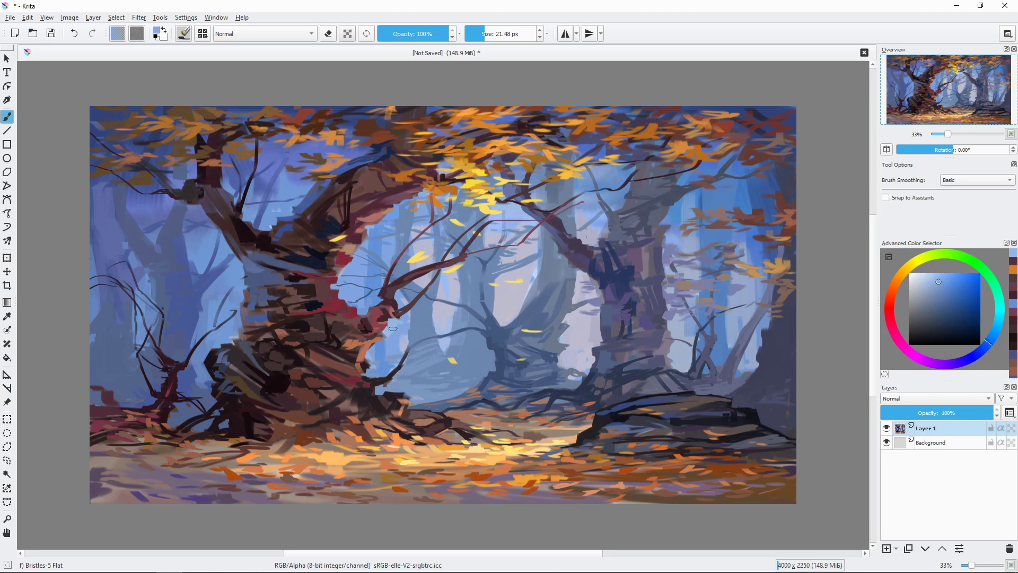
pyautogui.press(']')
pyautogui.press(']')
pyautogui.press('[')
pyautogui.press('[')
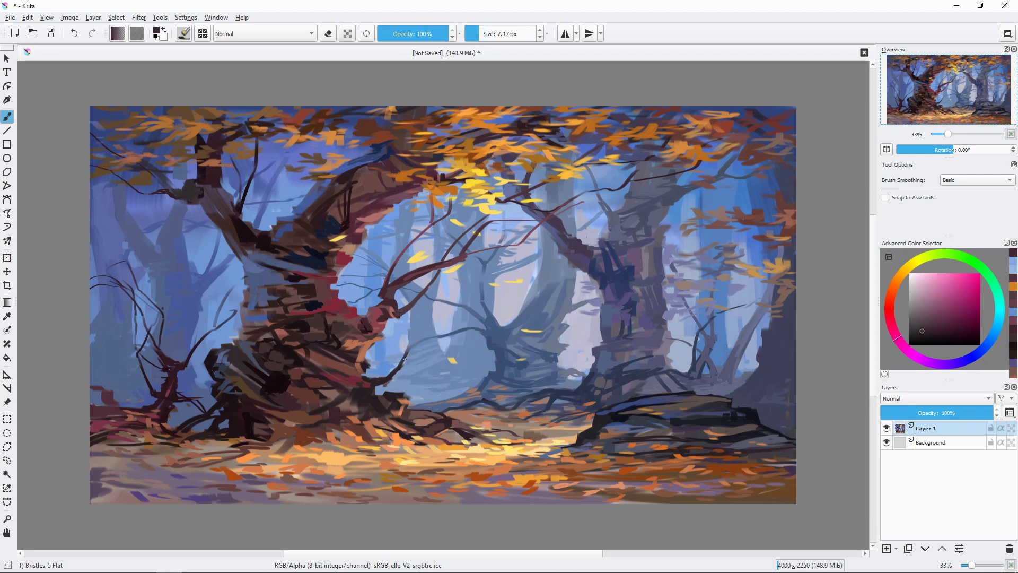
pyautogui.keyDown('ctrl'); pyautogui.click(412, 341); pyautogui.keyUp('ctrl')
pyautogui.moveTo(402, 365); pyautogui.dragTo(461, 367)
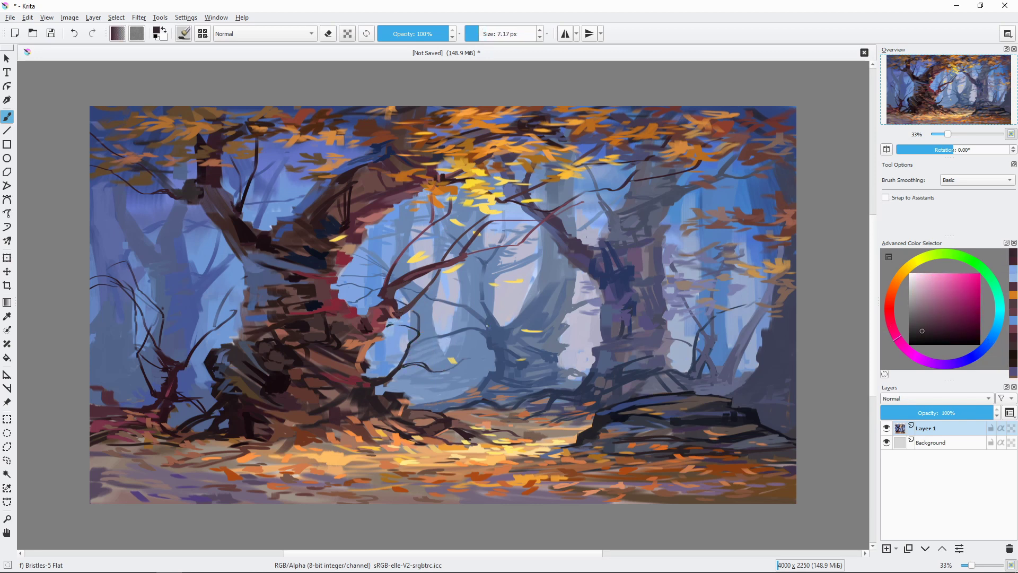
pyautogui.press(']')
pyautogui.press(']')
pyautogui.press('Insert')
# Paint the figure's light body and tall pointed hat on the right rock.
pyautogui.keyDown('ctrl'); pyautogui.click(649, 358); pyautogui.keyUp('ctrl')
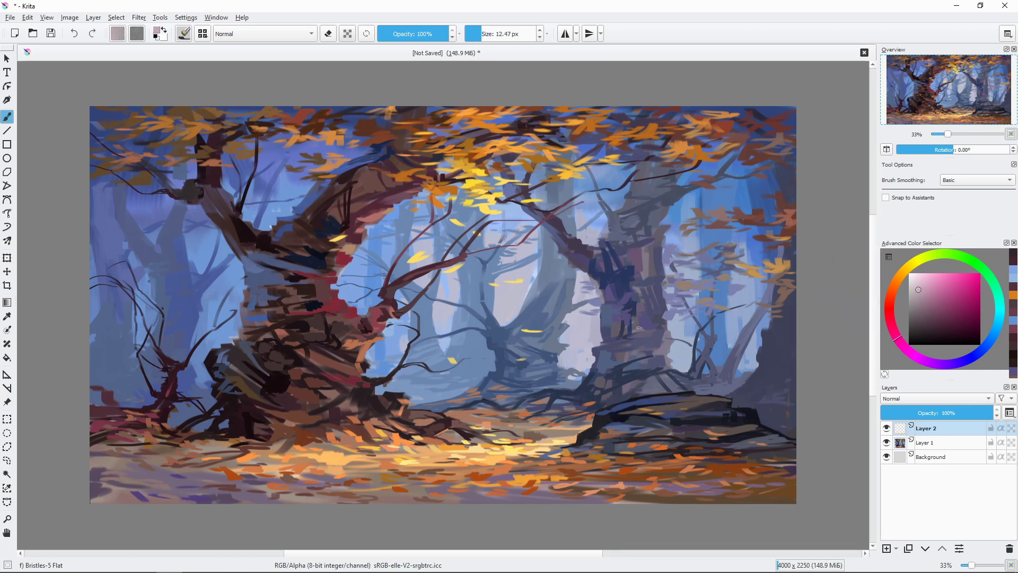
pyautogui.moveTo(639, 327)
pyautogui.mouseDown()
pyautogui.moveTo(633, 403)
pyautogui.moveTo(642, 334)
pyautogui.mouseUp()
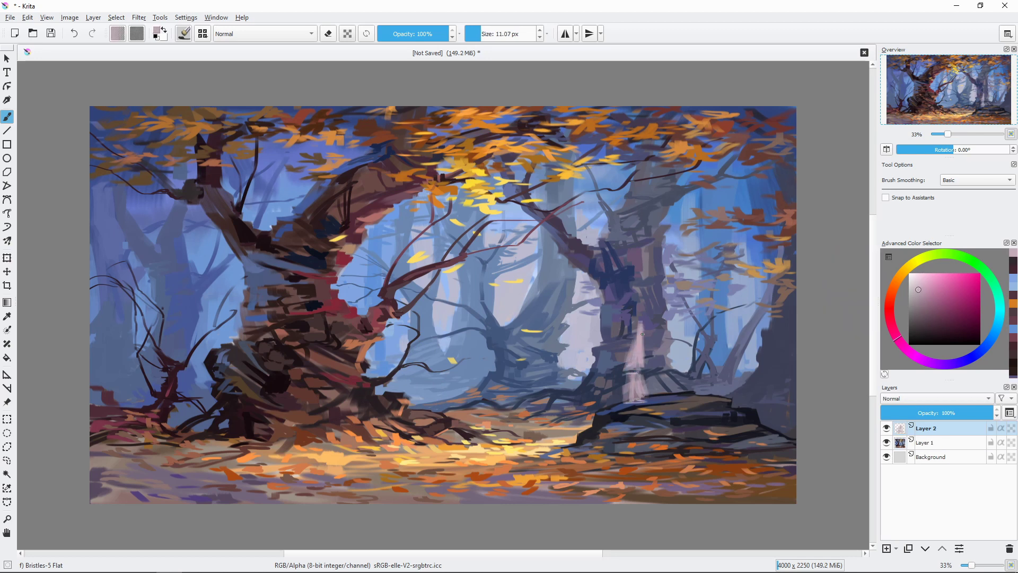
pyautogui.moveTo(647, 293)
pyautogui.mouseDown()
pyautogui.moveTo(630, 370)
pyautogui.moveTo(640, 388)
pyautogui.mouseUp()
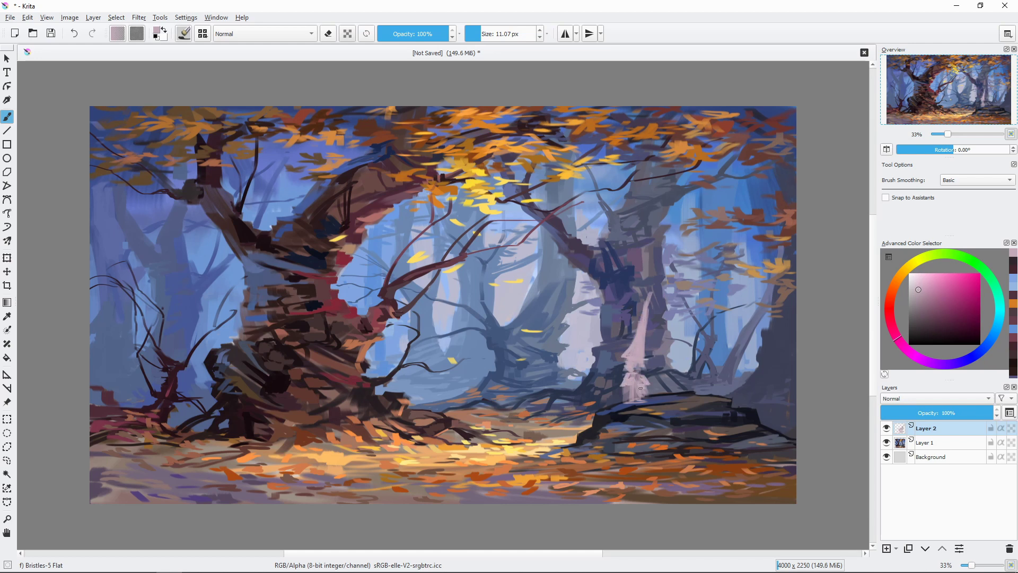
pyautogui.click(918, 286)
pyautogui.moveTo(644, 303); pyautogui.dragTo(636, 370)
pyautogui.click(920, 299)
pyautogui.keyDown('ctrl'); pyautogui.click(631, 366); pyautogui.keyUp('ctrl')
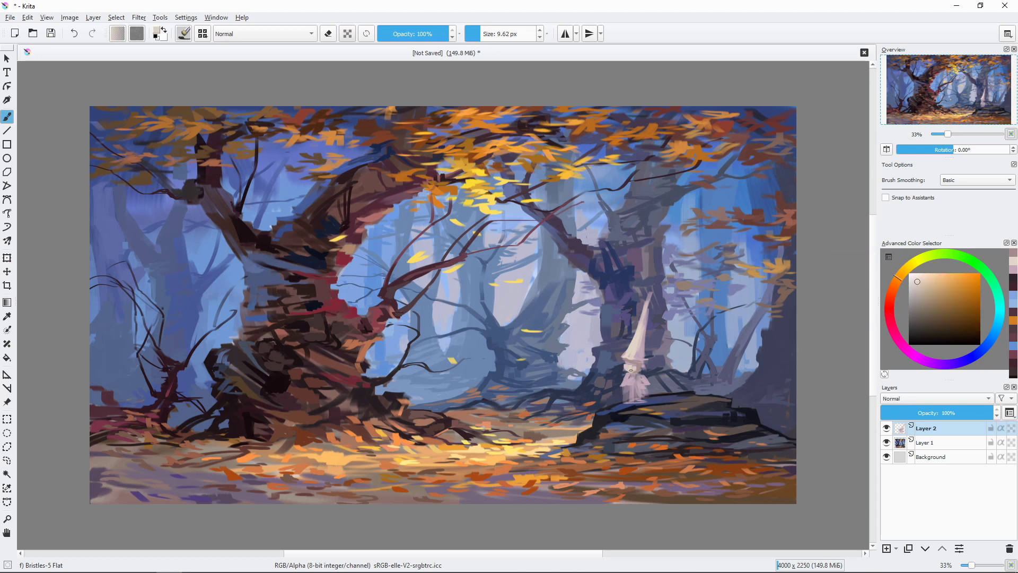
# Refine the figure's base and hat in lighter tones, then select Bristles-2 Flat Rough.
pyautogui.keyDown('ctrl'); pyautogui.click(644, 361); pyautogui.keyUp('ctrl')
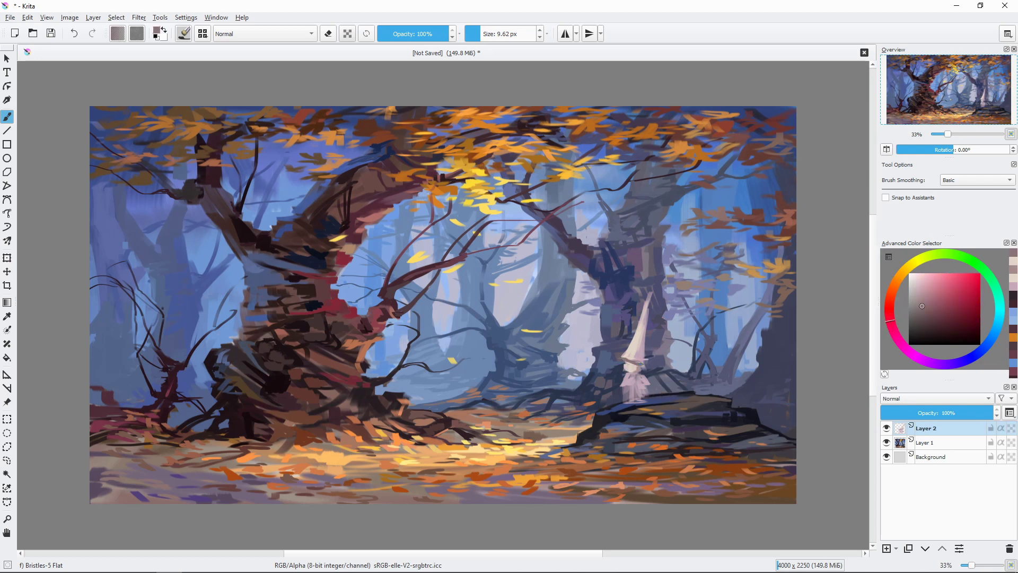
pyautogui.keyDown('ctrl'); pyautogui.click(630, 311); pyautogui.keyUp('ctrl')
pyautogui.moveTo(617, 381); pyautogui.dragTo(645, 402)
pyautogui.click(915, 276)
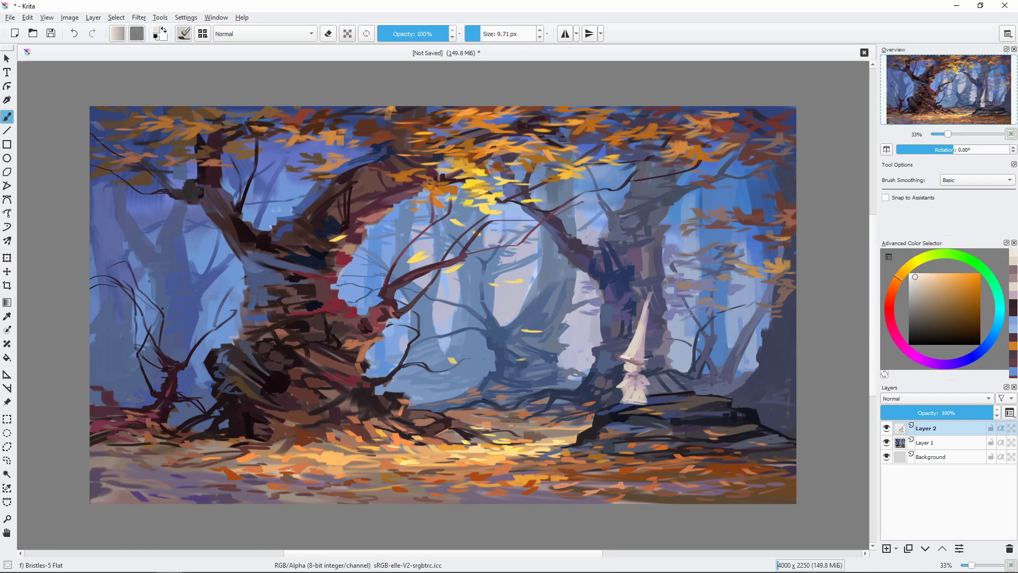
pyautogui.moveTo(658, 315); pyautogui.dragTo(646, 291)
pyautogui.press('e')
pyautogui.moveTo(643, 335)
pyautogui.mouseDown()
pyautogui.moveTo(649, 292)
pyautogui.moveTo(647, 332)
pyautogui.mouseUp()
pyautogui.press('e')
pyautogui.click(904, 271)
pyautogui.rightClick(655, 329)
pyautogui.click(615, 281)
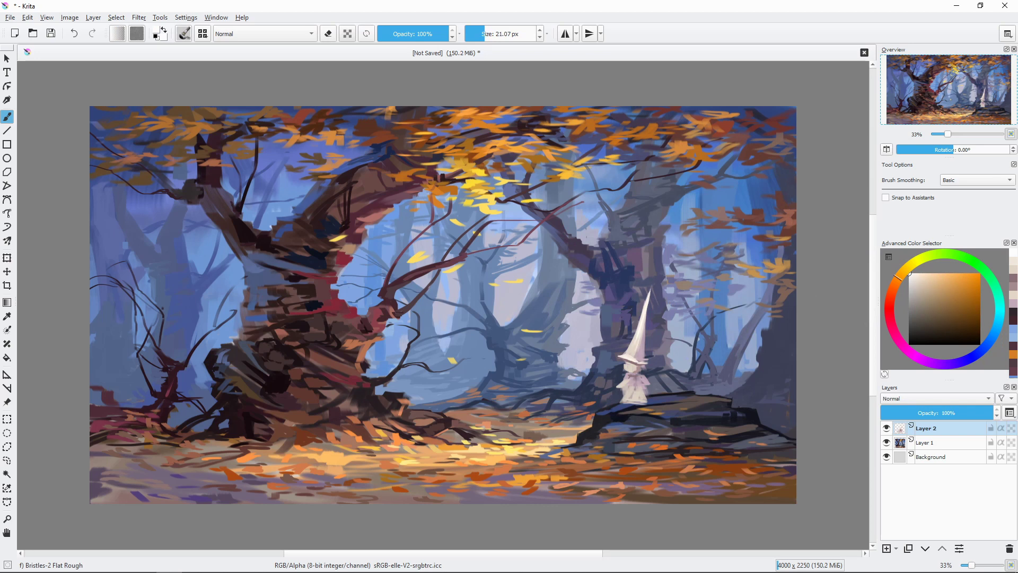
# Draw a thin staff beside the wizard and repaint its lower body.
pyautogui.scroll(1, 676, 491)
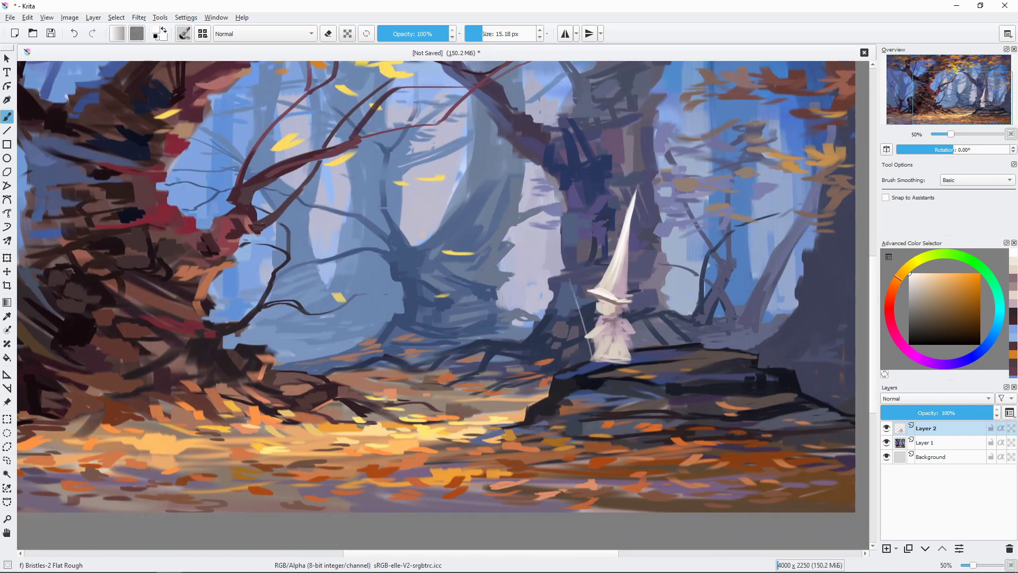
pyautogui.moveTo(570, 278); pyautogui.dragTo(590, 360)
pyautogui.keyDown('ctrl'); pyautogui.click(631, 279); pyautogui.keyUp('ctrl')
pyautogui.moveTo(608, 304); pyautogui.dragTo(622, 309)
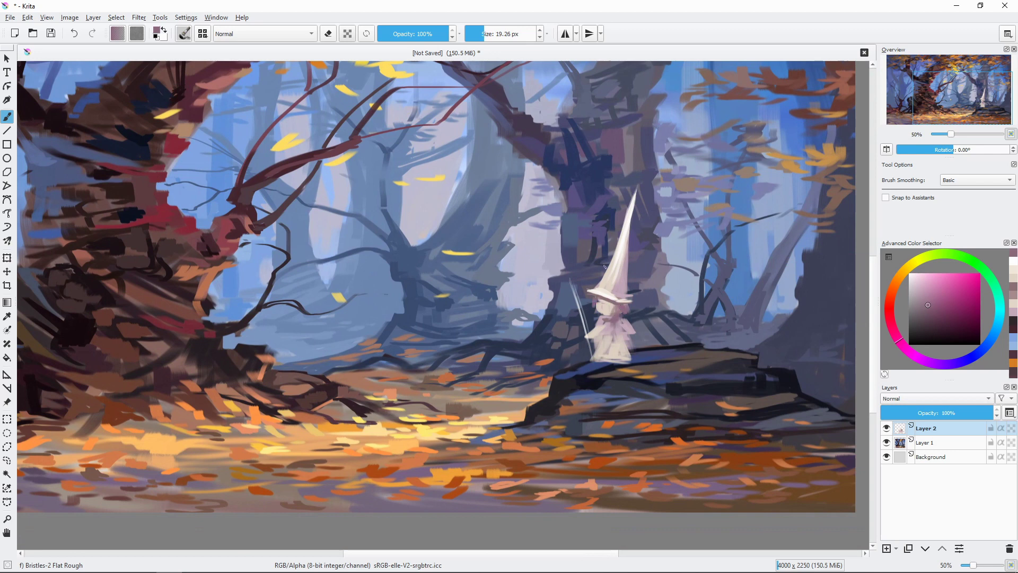
pyautogui.keyDown('ctrl'); pyautogui.click(614, 339); pyautogui.keyUp('ctrl')
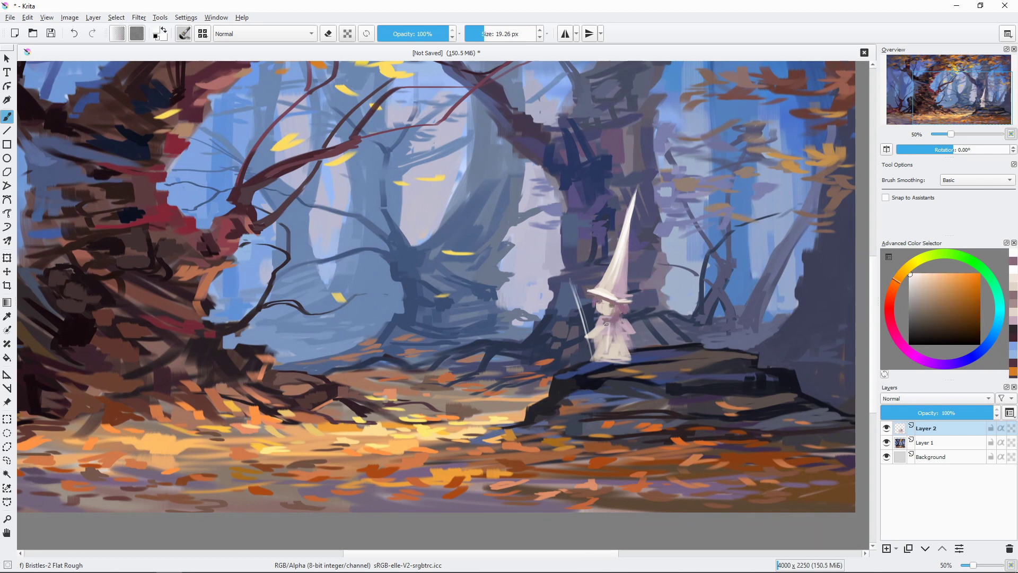
pyautogui.moveTo(607, 322); pyautogui.dragTo(613, 363)
# Lighten the hat brim and paint white along the bottom of the robe.
pyautogui.keyDown('ctrl'); pyautogui.click(659, 347); pyautogui.keyUp('ctrl')
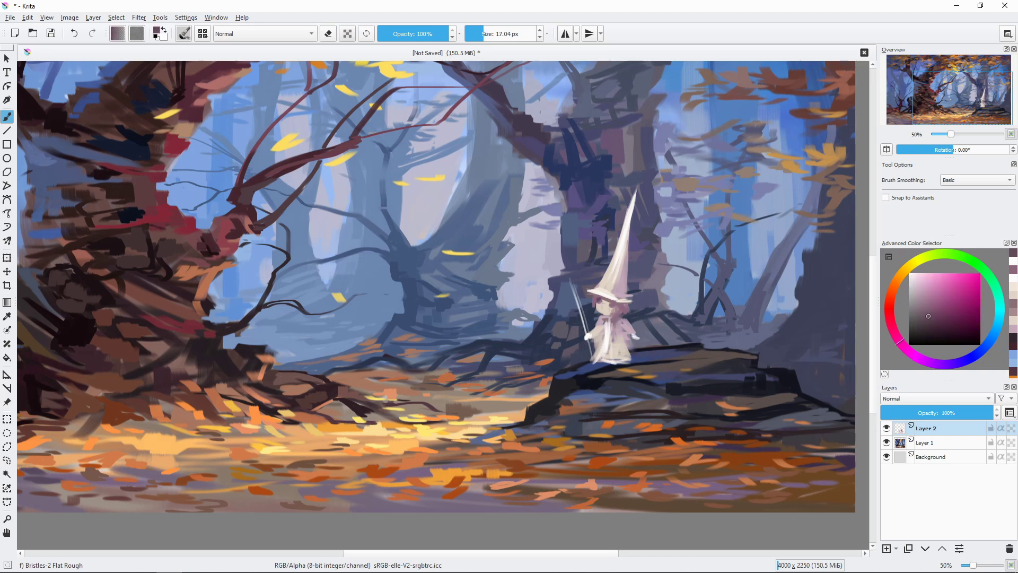
pyautogui.keyDown('ctrl'); pyautogui.click(634, 307); pyautogui.keyUp('ctrl')
pyautogui.moveTo(586, 290); pyautogui.dragTo(635, 303)
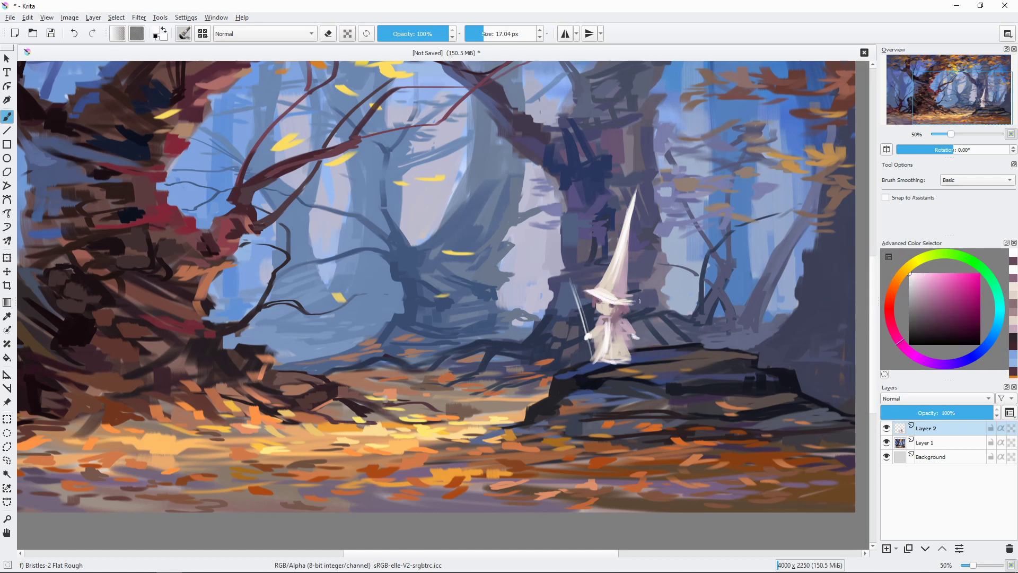
pyautogui.keyDown('ctrl'); pyautogui.click(603, 318); pyautogui.keyUp('ctrl')
pyautogui.keyDown('ctrl'); pyautogui.click(615, 321); pyautogui.keyUp('ctrl')
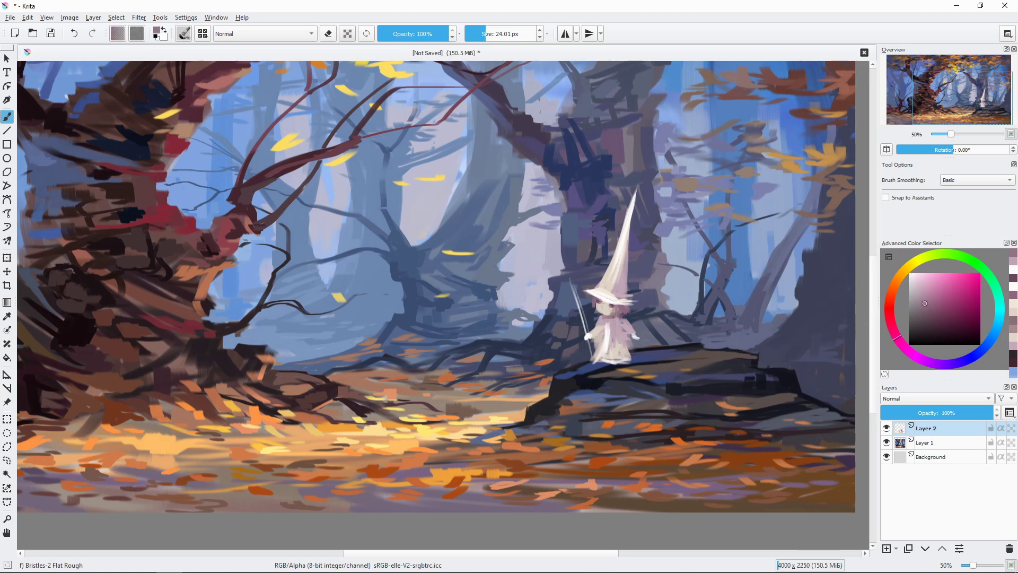
pyautogui.keyDown('ctrl'); pyautogui.click(623, 320); pyautogui.keyUp('ctrl')
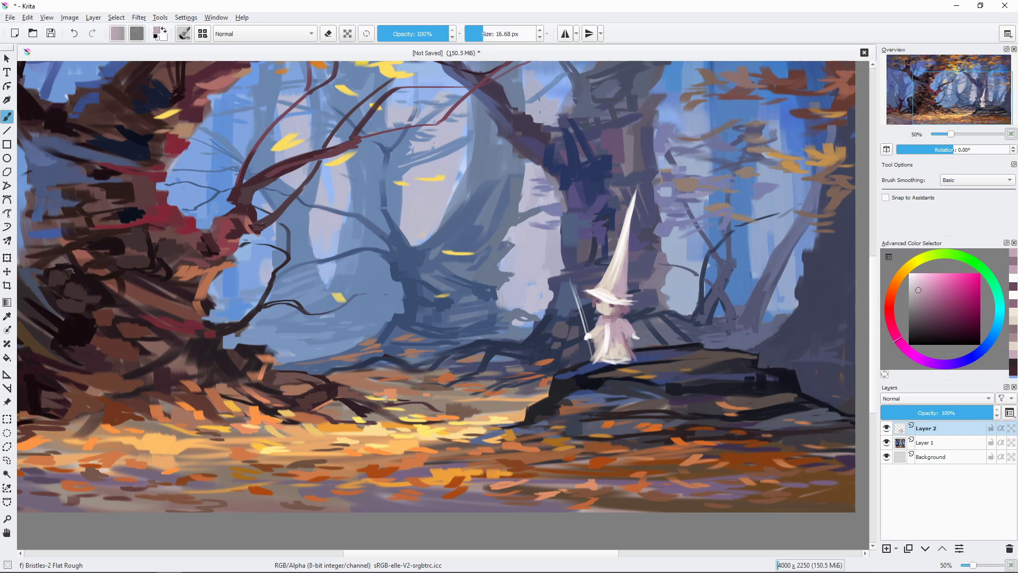
pyautogui.press('e')
pyautogui.press('e')
pyautogui.press('x')
pyautogui.moveTo(598, 361); pyautogui.dragTo(636, 361)
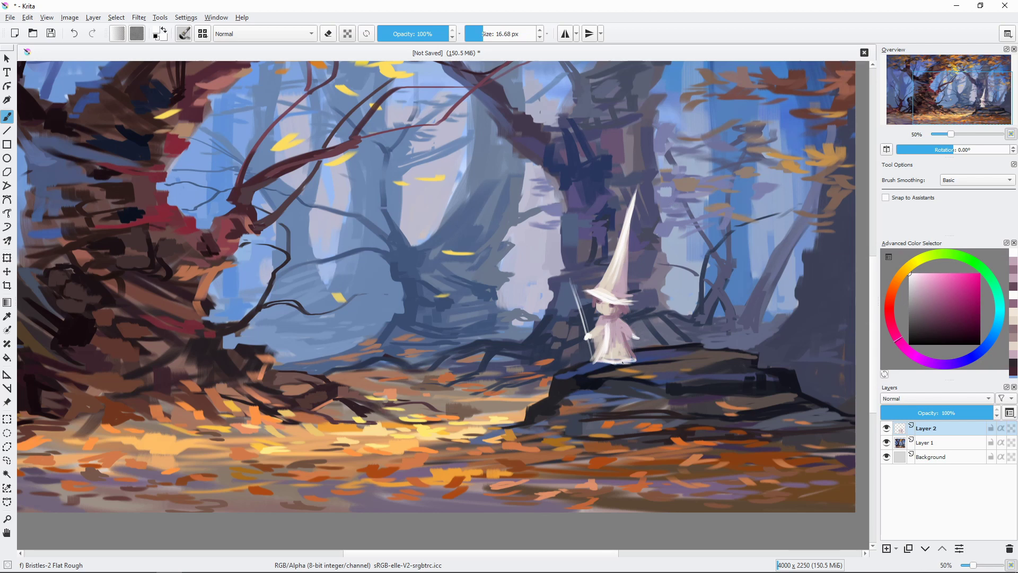
# Paint the staff in a warm near-white and give its tip a glowing yellow.
pyautogui.keyDown('ctrl'); pyautogui.click(705, 367); pyautogui.keyUp('ctrl')
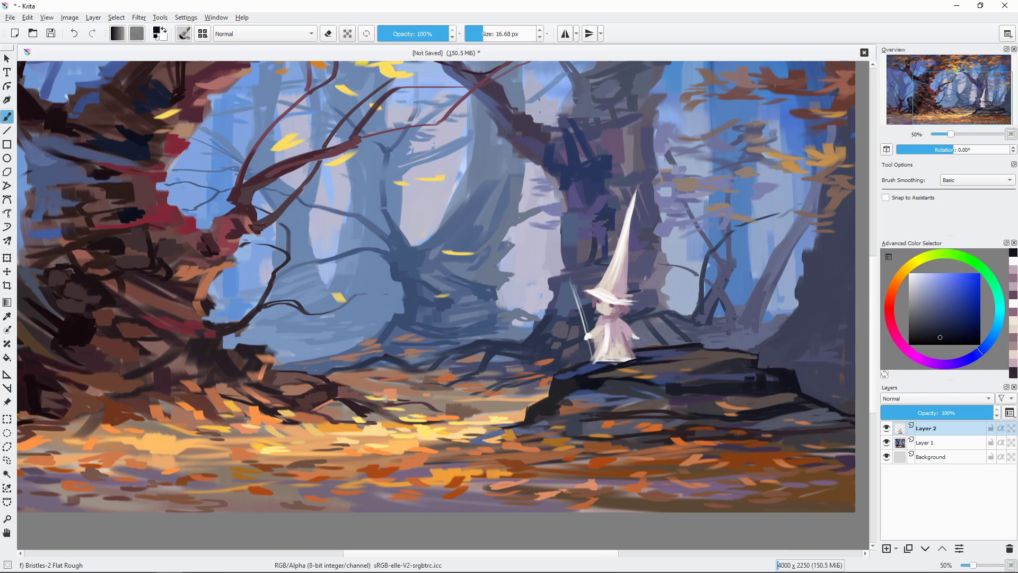
pyautogui.keyDown('ctrl'); pyautogui.click(627, 321); pyautogui.keyUp('ctrl')
pyautogui.moveTo(570, 274)
pyautogui.mouseDown()
pyautogui.moveTo(565, 302)
pyautogui.moveTo(579, 313)
pyautogui.moveTo(586, 364)
pyautogui.moveTo(572, 373)
pyautogui.mouseUp()
pyautogui.press(']')
pyautogui.press('[')
pyautogui.keyDown('ctrl'); pyautogui.click(585, 364); pyautogui.keyUp('ctrl')
pyautogui.keyDown('ctrl'); pyautogui.click(603, 355); pyautogui.keyUp('ctrl')
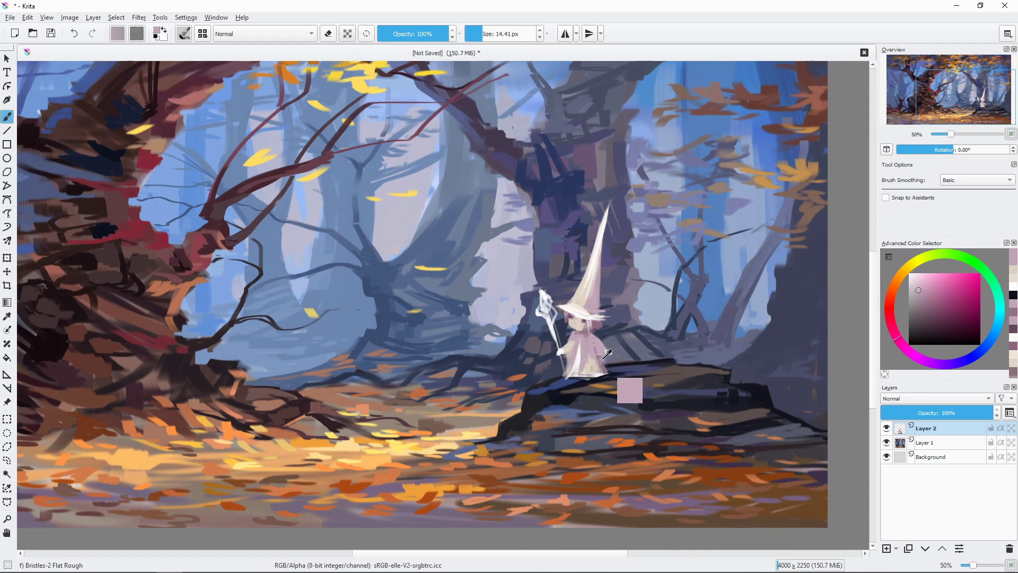
pyautogui.moveTo(894, 272); pyautogui.dragTo(913, 260)
pyautogui.click(937, 273)
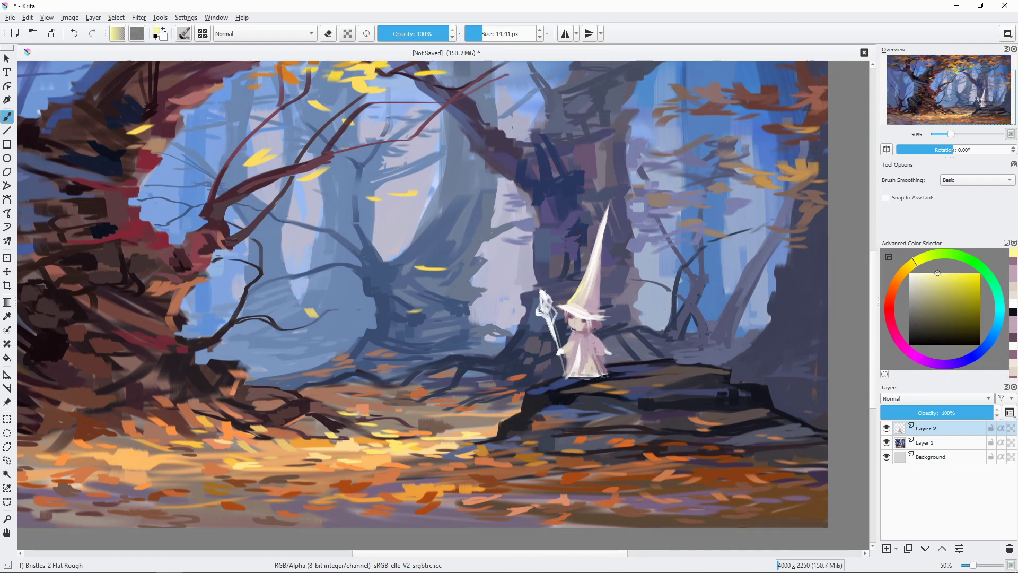
pyautogui.moveTo(541, 295); pyautogui.dragTo(544, 310)
# Add a light blue stroke on the hat and check the whole painting.
pyautogui.click(901, 272)
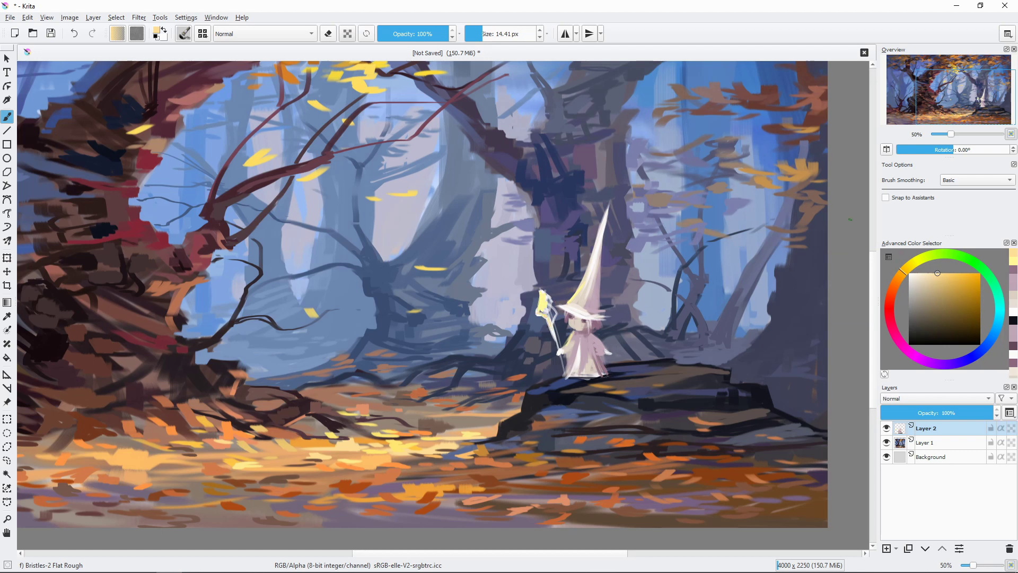
pyautogui.keyDown('ctrl'); pyautogui.click(699, 268); pyautogui.keyUp('ctrl')
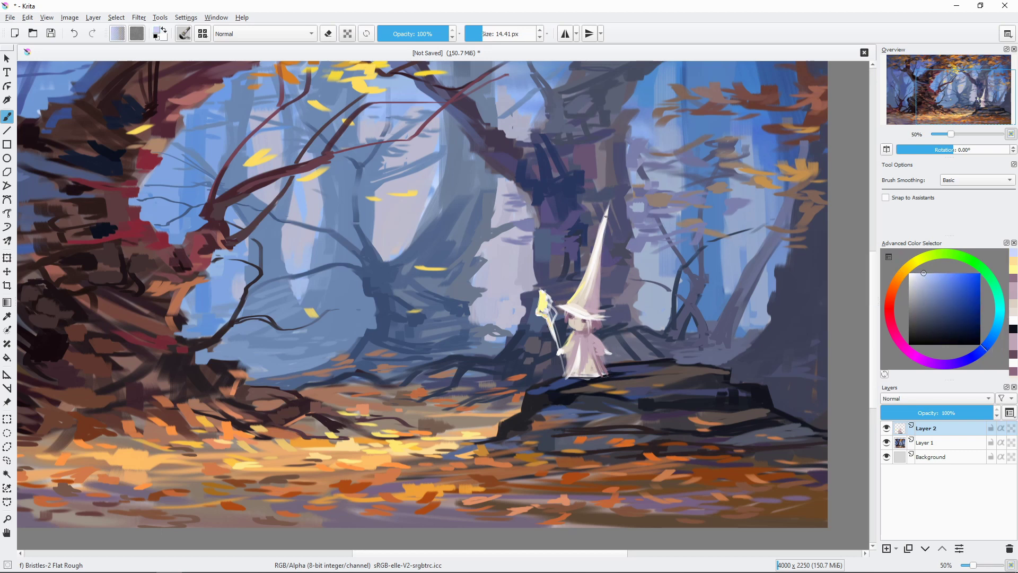
pyautogui.moveTo(600, 256); pyautogui.dragTo(595, 321)
pyautogui.click(909, 273)
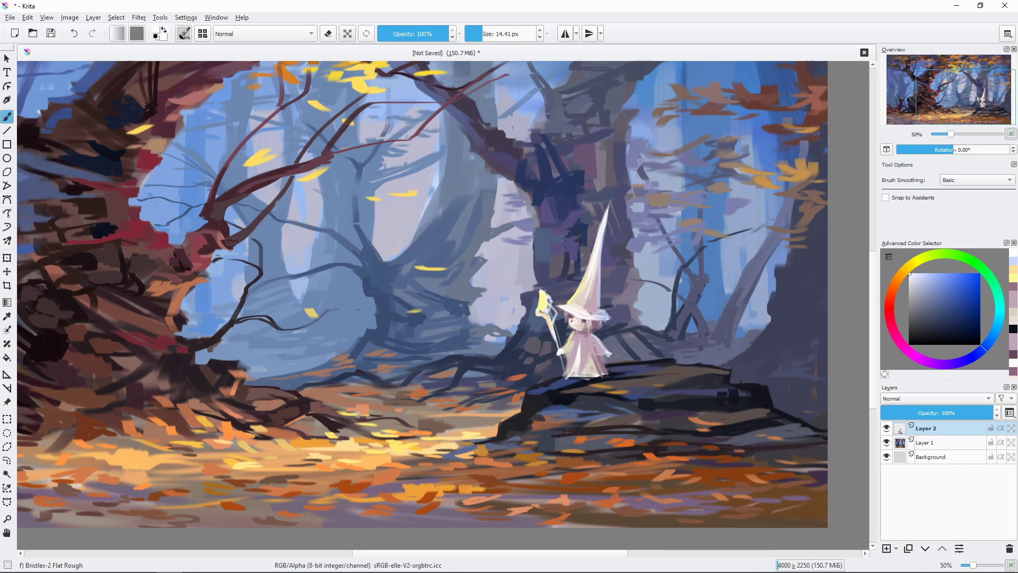
pyautogui.press('-')
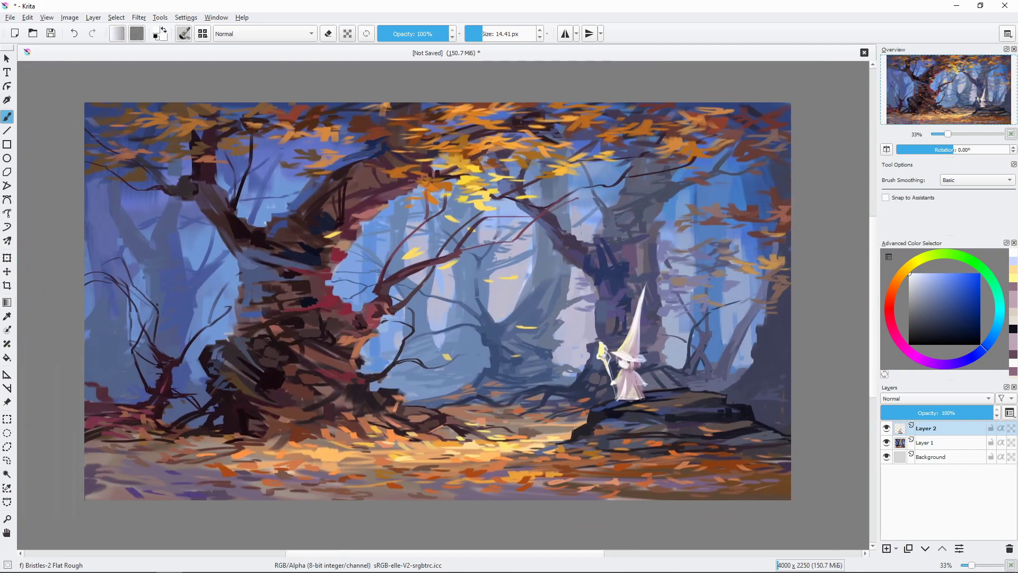
pyautogui.press('+')
# Paint a bright orange cat shape on the rock beside the wizard.
pyautogui.keyDown('ctrl'); pyautogui.click(721, 459); pyautogui.keyUp('ctrl')
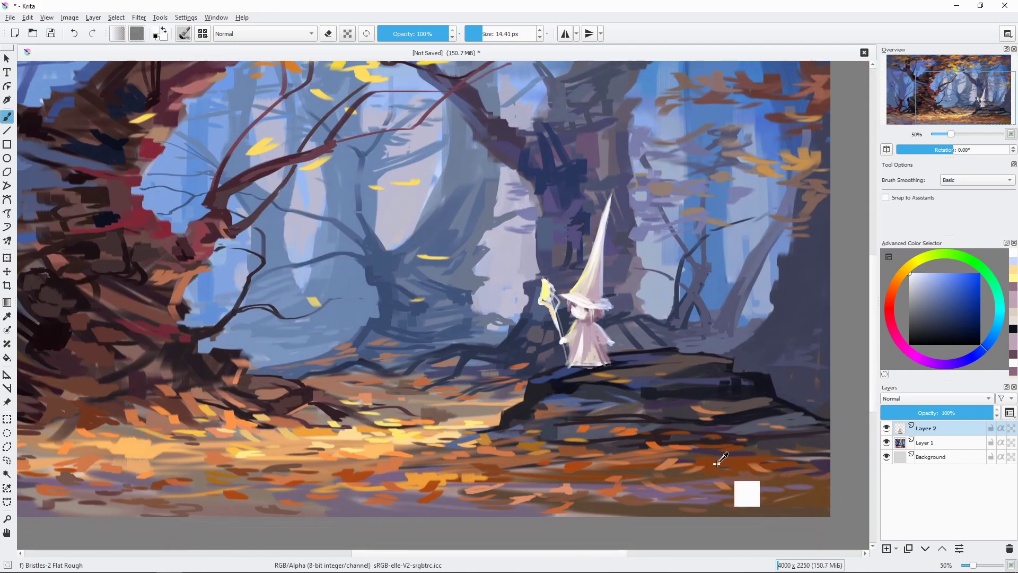
pyautogui.click(967, 282)
pyautogui.moveTo(644, 334)
pyautogui.mouseDown()
pyautogui.moveTo(659, 364)
pyautogui.moveTo(643, 366)
pyautogui.moveTo(684, 362)
pyautogui.mouseUp()
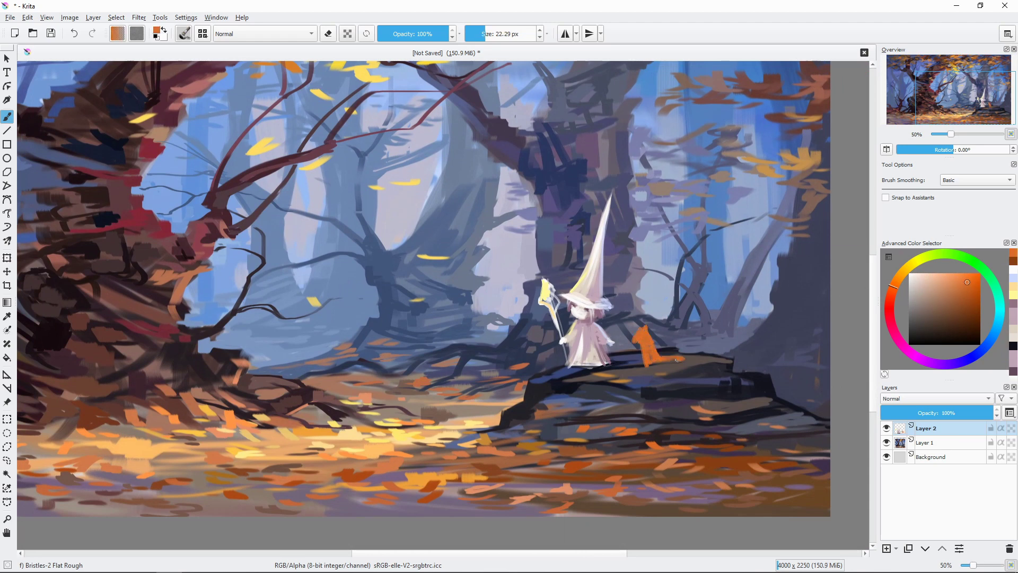
pyautogui.press('e')
pyautogui.press('e')
pyautogui.press('+')
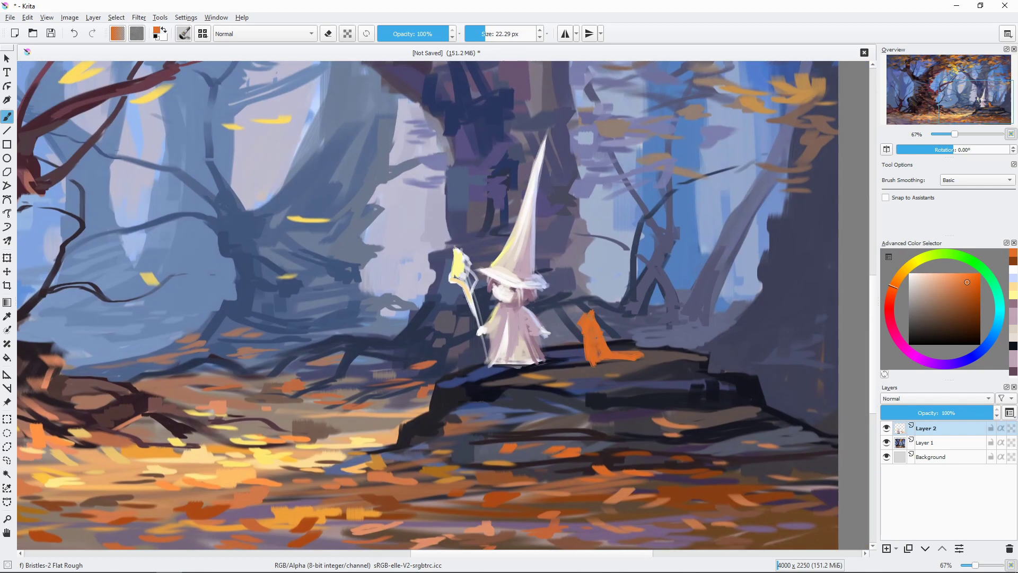
pyautogui.press('e')
pyautogui.press('e')
# Refine the cat's ears and tail with lighter and darker oranges and erasing.
pyautogui.keyDown('ctrl'); pyautogui.click(533, 366); pyautogui.keyUp('ctrl')
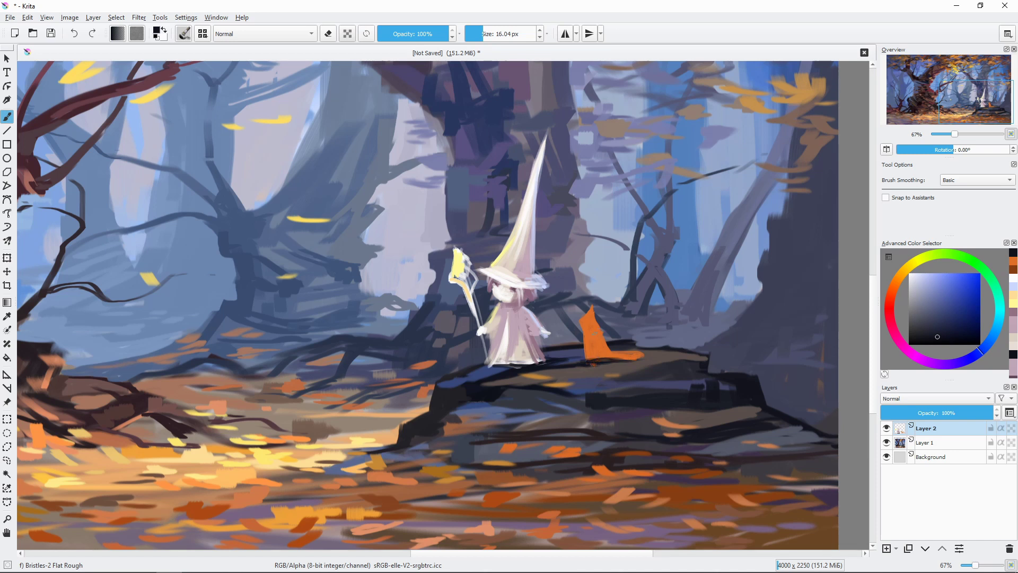
pyautogui.keyDown('ctrl'); pyautogui.click(598, 328); pyautogui.keyUp('ctrl')
pyautogui.press(']')
pyautogui.press(']')
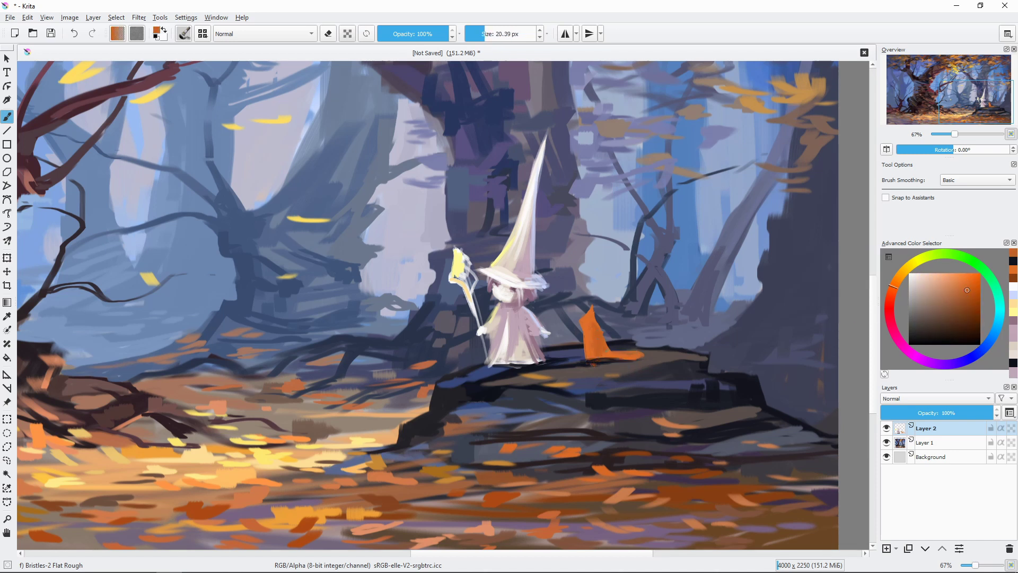
pyautogui.press('e')
pyautogui.press('e')
pyautogui.keyDown('ctrl'); pyautogui.click(626, 332); pyautogui.keyUp('ctrl')
pyautogui.press('[')
pyautogui.press('[')
pyautogui.press('[')
pyautogui.press('k')
pyautogui.press('k')
pyautogui.press('k')
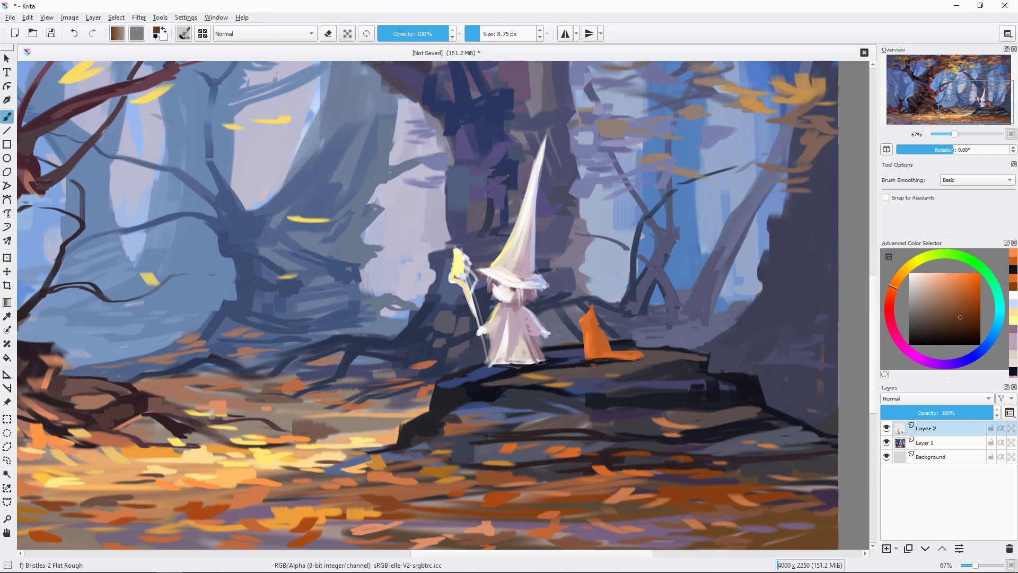
pyautogui.press('e')
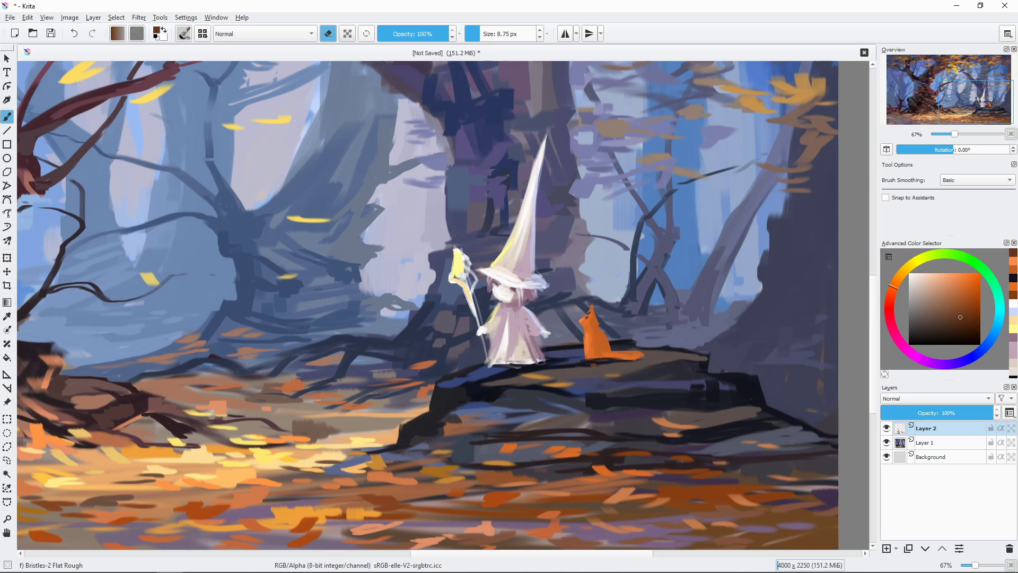
pyautogui.press('e')
pyautogui.press('l')
pyautogui.press('l')
pyautogui.press('l')
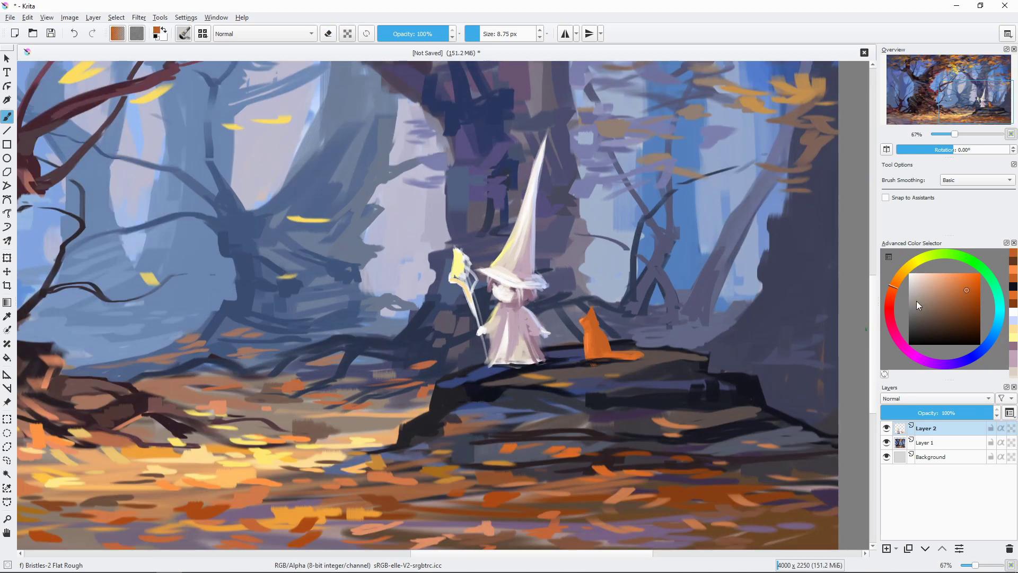
# Adjust the colour in the Advanced Color Selector to a brighter orange.
pyautogui.click(988, 339)
pyautogui.click(933, 284)
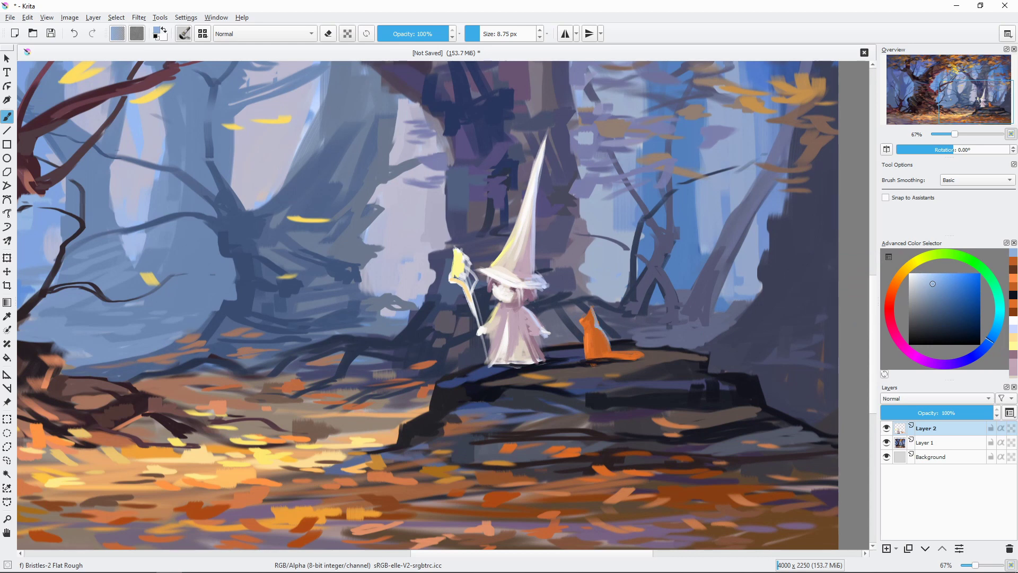
pyautogui.click(1012, 268)
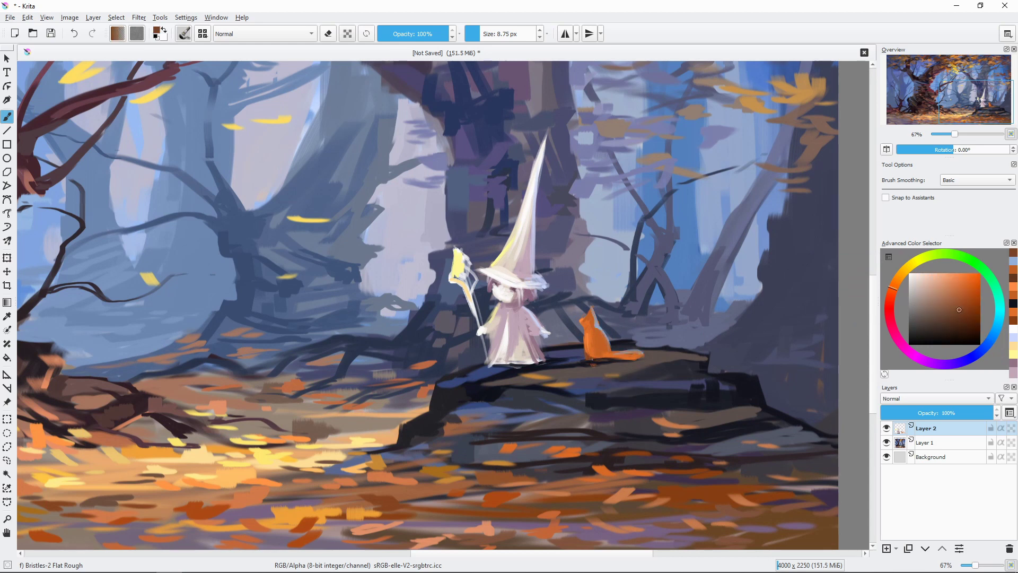
pyautogui.click(967, 283)
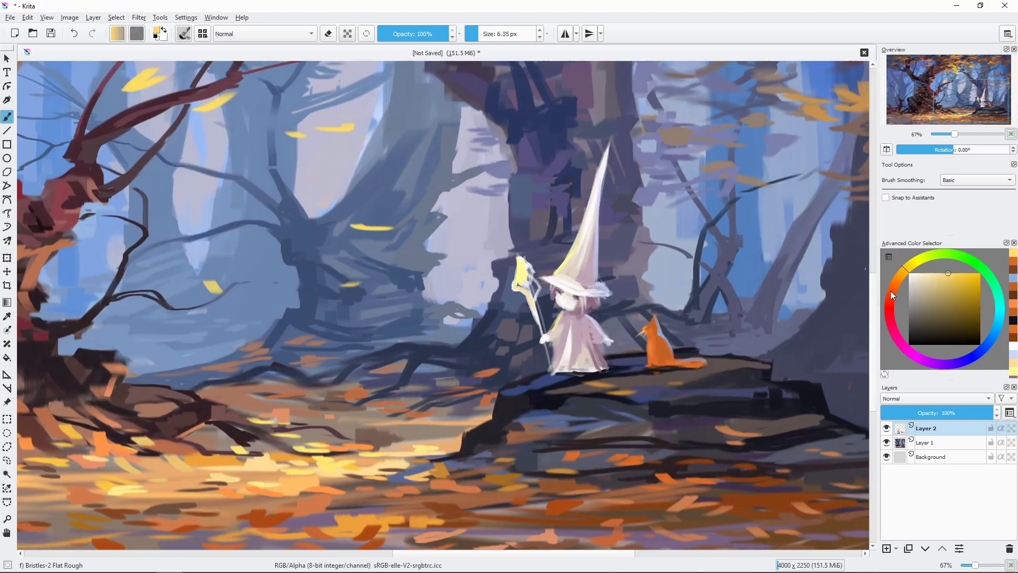
# Shift the colour toward reddish-brown and paint a small yellow stroke above the wizard.
pyautogui.click(890, 293)
pyautogui.scroll(-2, 684, 361)
pyautogui.scroll(2, 659, 428)
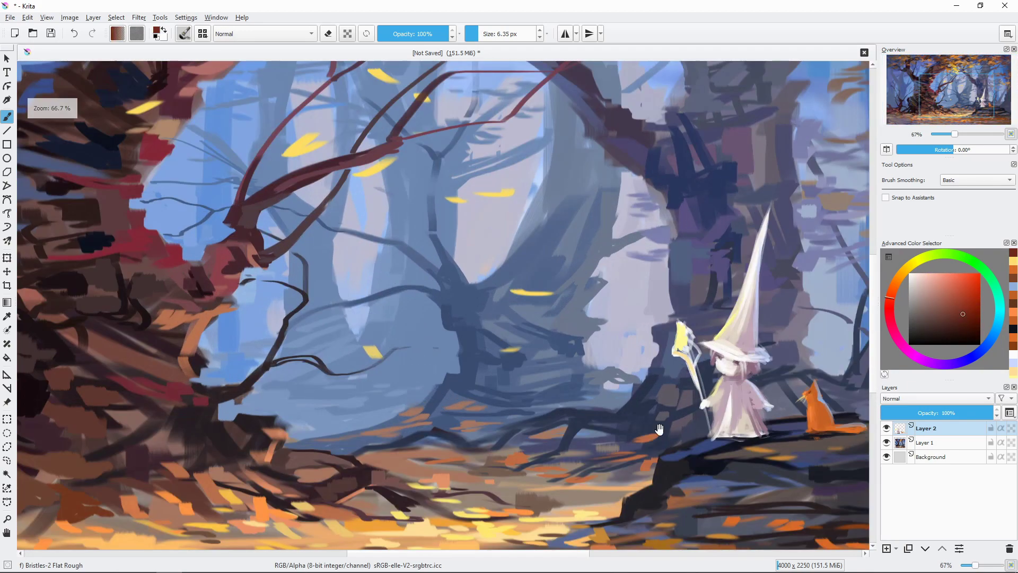
pyautogui.moveTo(659, 428); pyautogui.dragTo(473, 301)
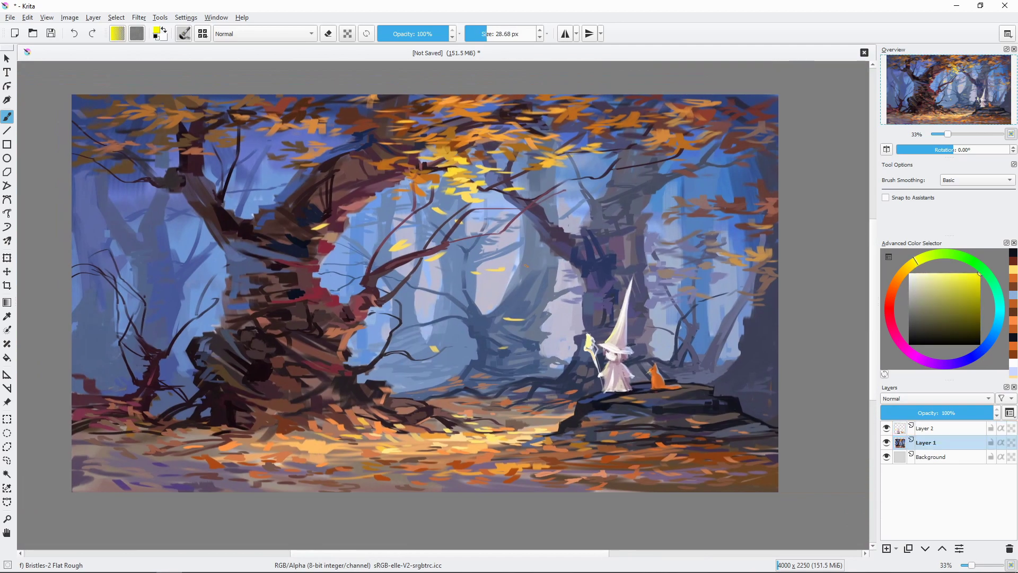
pyautogui.moveTo(454, 220); pyautogui.dragTo(462, 223)
# On Layer 2, try orange and mauve, shrink the brush, and reset colours to black and white.
pyautogui.click(943, 426)
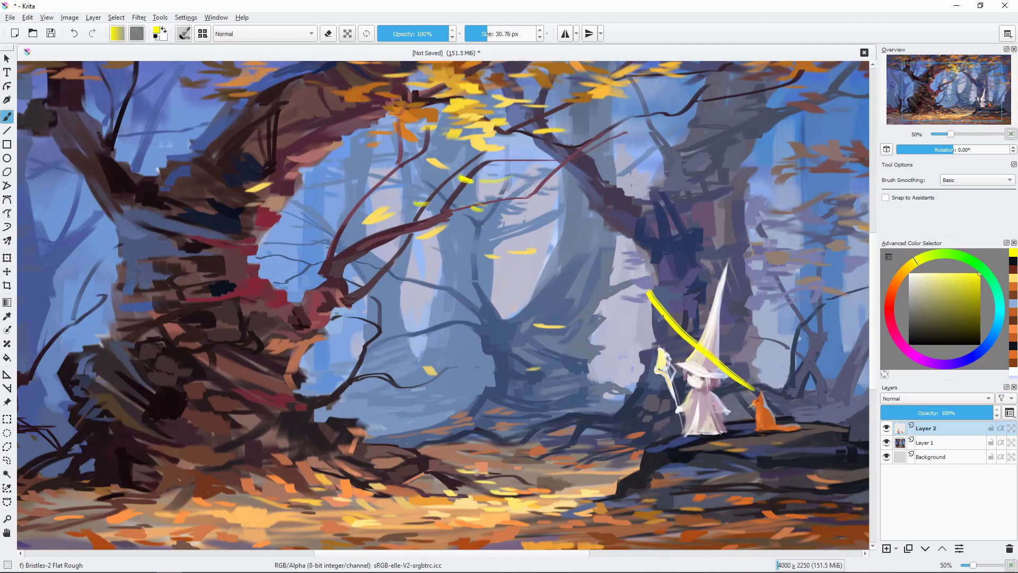
pyautogui.click(901, 280)
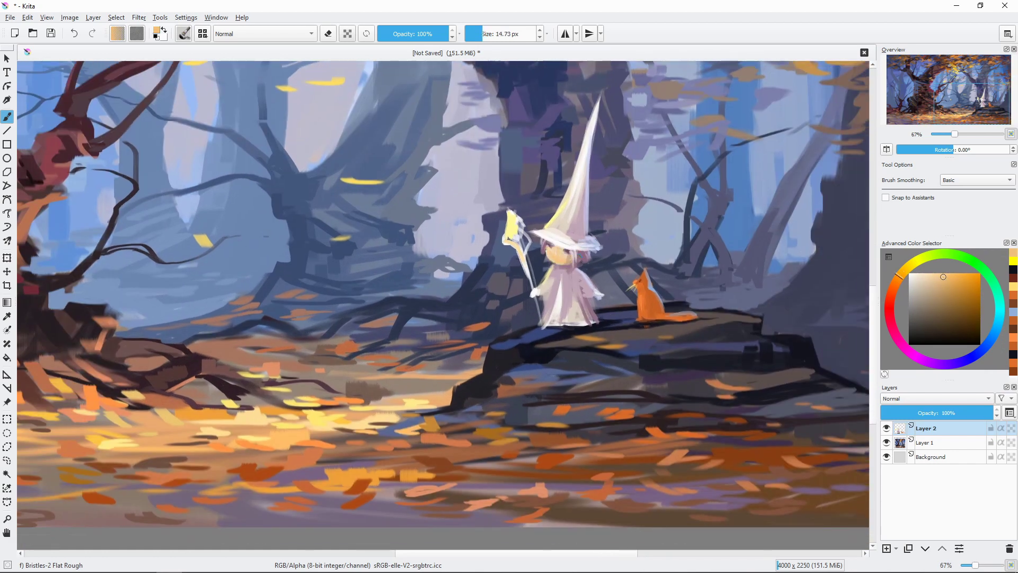
pyautogui.keyDown('ctrl'); pyautogui.click(557, 246); pyautogui.keyUp('ctrl')
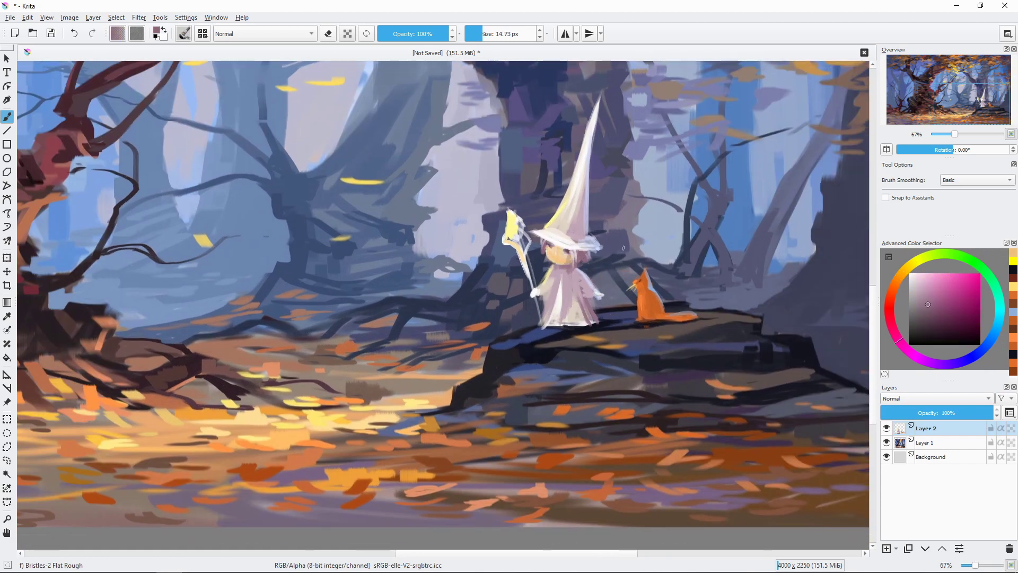
pyautogui.press('[')
pyautogui.press('-')
pyautogui.press('-')
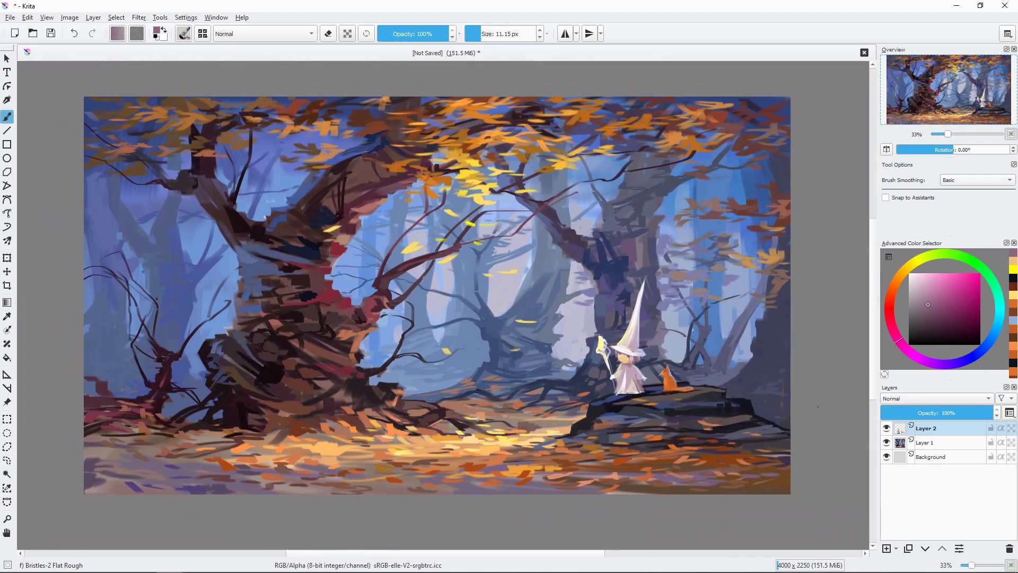
pyautogui.press('d')
# Paint a soft white glow around the staff tip with a small Airbrush Soft brush.
pyautogui.rightClick(652, 246)
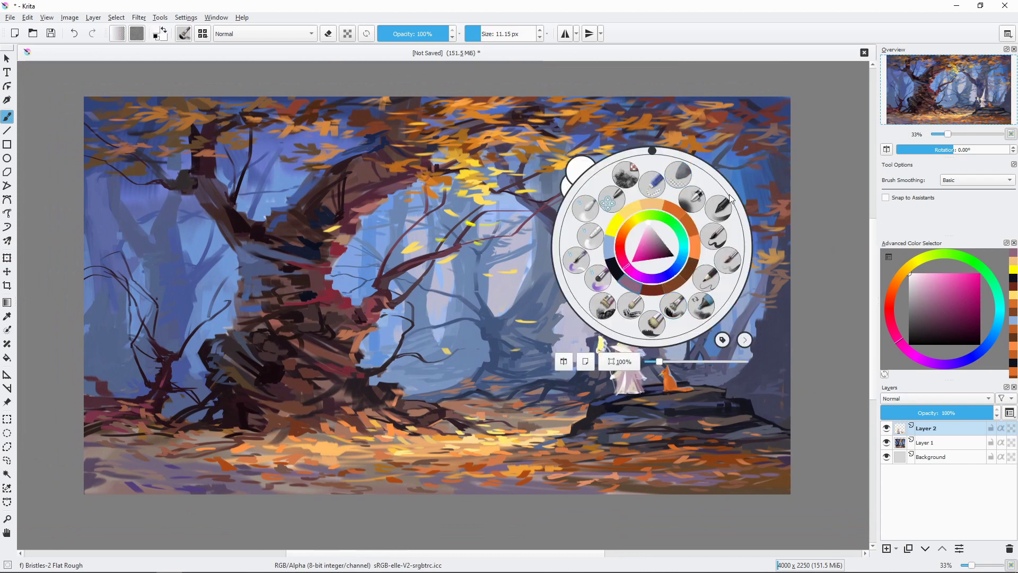
pyautogui.click(692, 204)
pyautogui.press('[')
pyautogui.press('[')
pyautogui.press('[')
pyautogui.moveTo(610, 334); pyautogui.dragTo(602, 344)
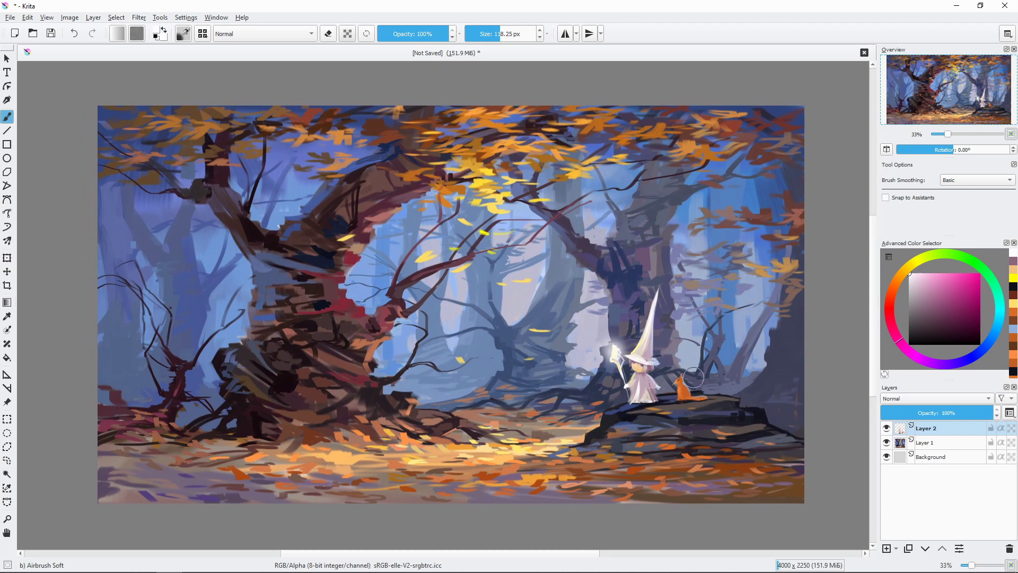
# Paint light warm strokes on the wizard's robe with a larger Bristles-2 Flat Rough brush.
pyautogui.rightClick(673, 329)
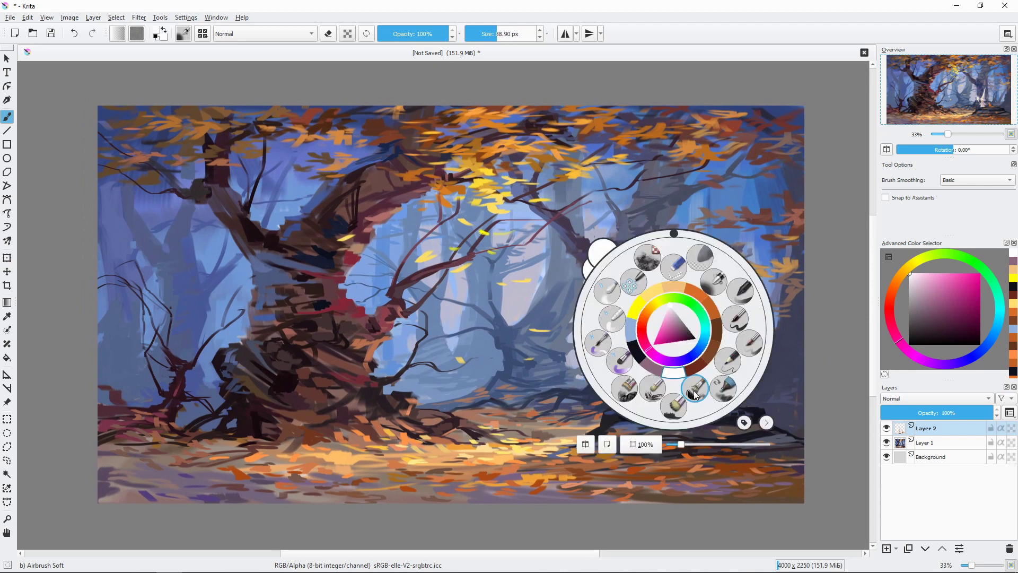
pyautogui.click(706, 265)
pyautogui.press('+')
pyautogui.press('+')
pyautogui.press(']')
pyautogui.keyDown('ctrl'); pyautogui.click(647, 403); pyautogui.keyUp('ctrl')
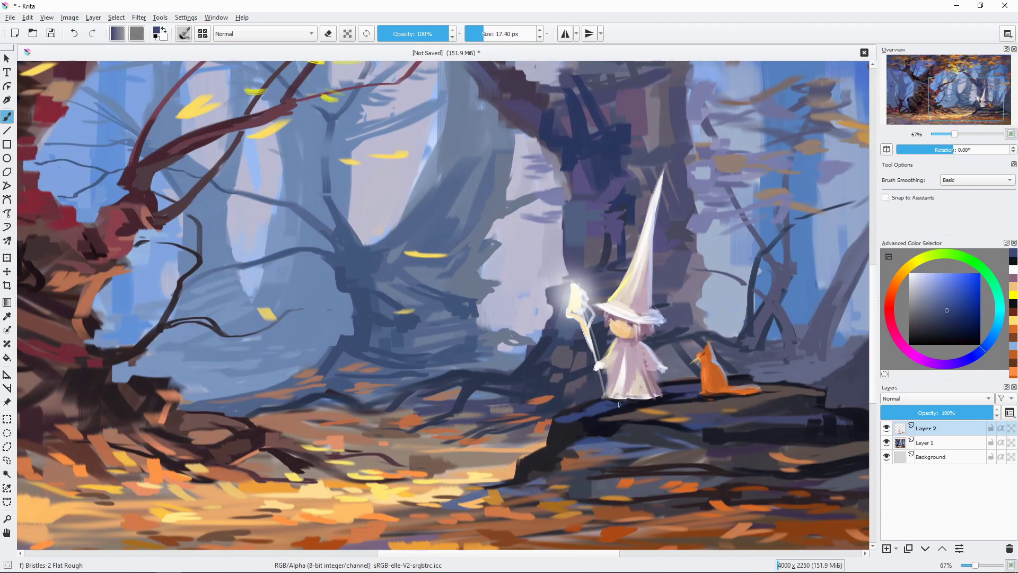
pyautogui.keyDown('ctrl'); pyautogui.click(629, 395); pyautogui.keyUp('ctrl')
pyautogui.moveTo(632, 368)
pyautogui.mouseDown()
pyautogui.moveTo(641, 395)
pyautogui.moveTo(607, 395)
pyautogui.mouseUp()
# Repaint the edge of the wizard's hat in a light colour, briefly toggling eraser mode.
pyautogui.scroll(1, 732, 416)
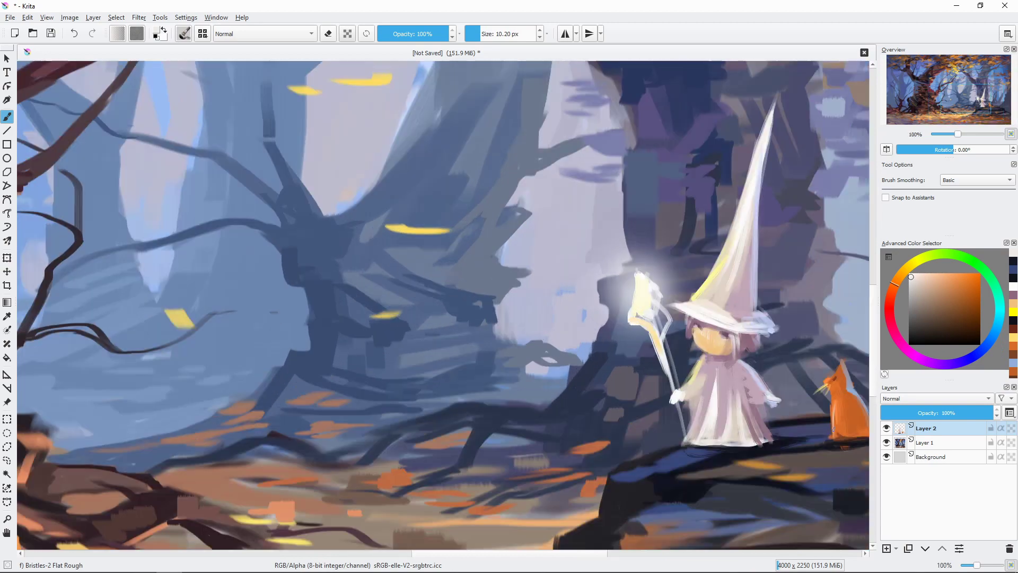
pyautogui.keyDown('ctrl'); pyautogui.click(625, 350); pyautogui.keyUp('ctrl')
pyautogui.scroll(-2, 642, 305)
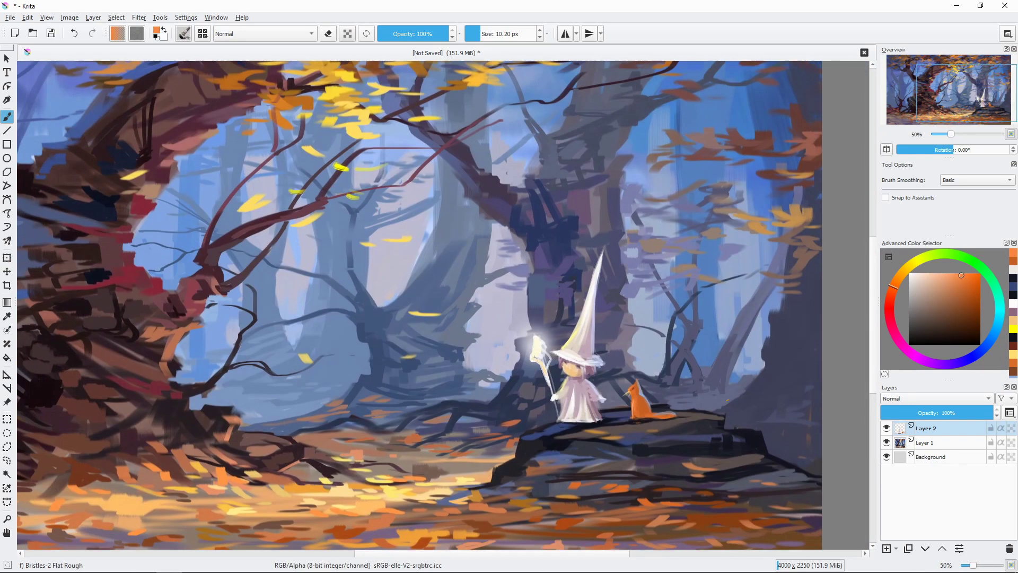
pyautogui.scroll(-1, 641, 304)
pyautogui.press('e')
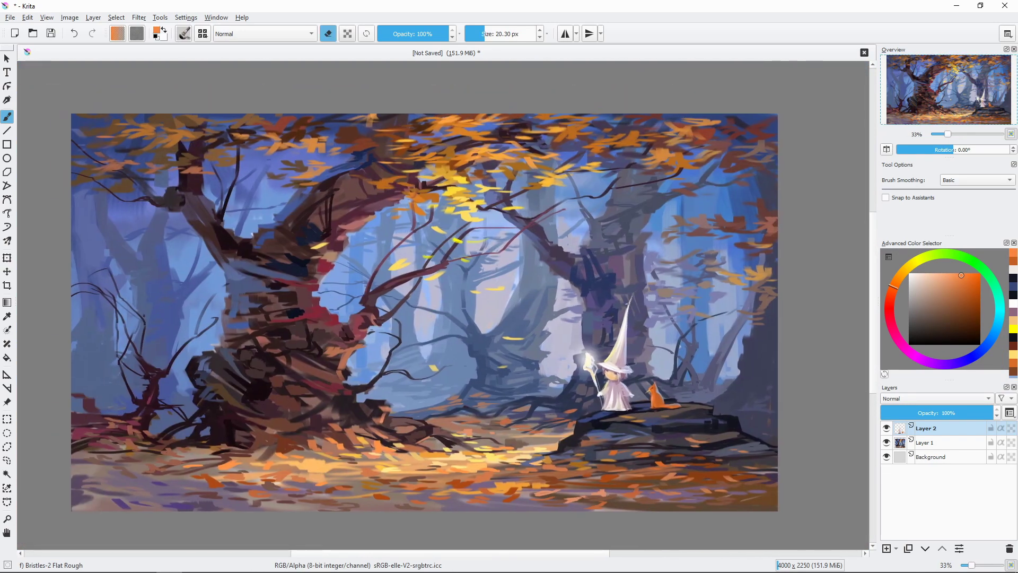
pyautogui.scroll(1, 628, 301)
pyautogui.press('e')
pyautogui.keyDown('ctrl'); pyautogui.click(689, 276); pyautogui.keyUp('ctrl')
pyautogui.moveTo(692, 268); pyautogui.dragTo(685, 297)
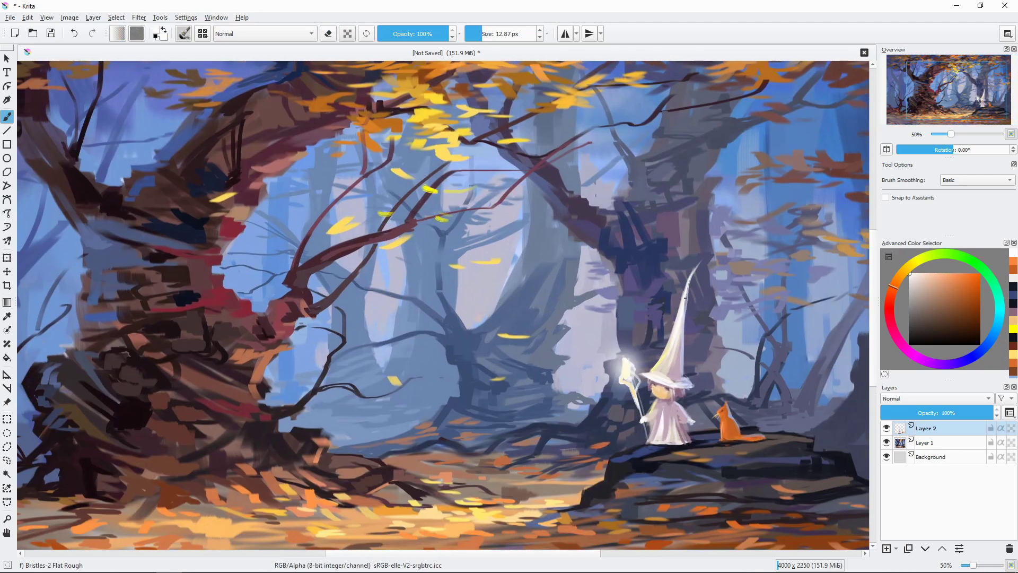